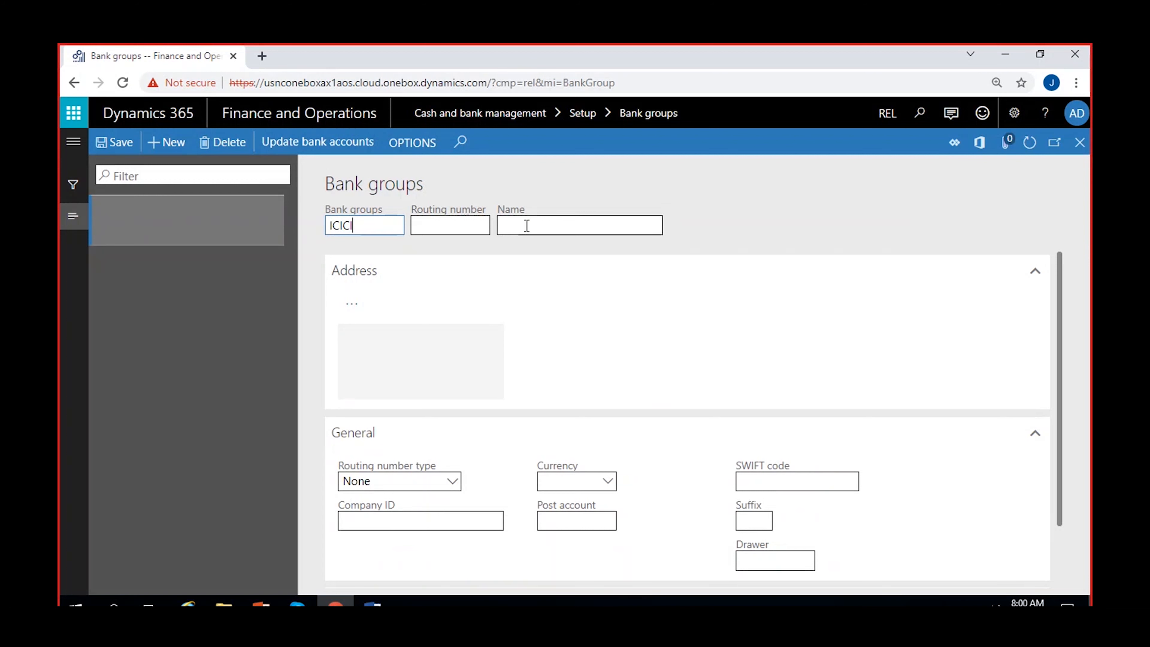
Enter ICICI as the bank group with the name "ICICI bank group" and save the record.
type("ICICI")
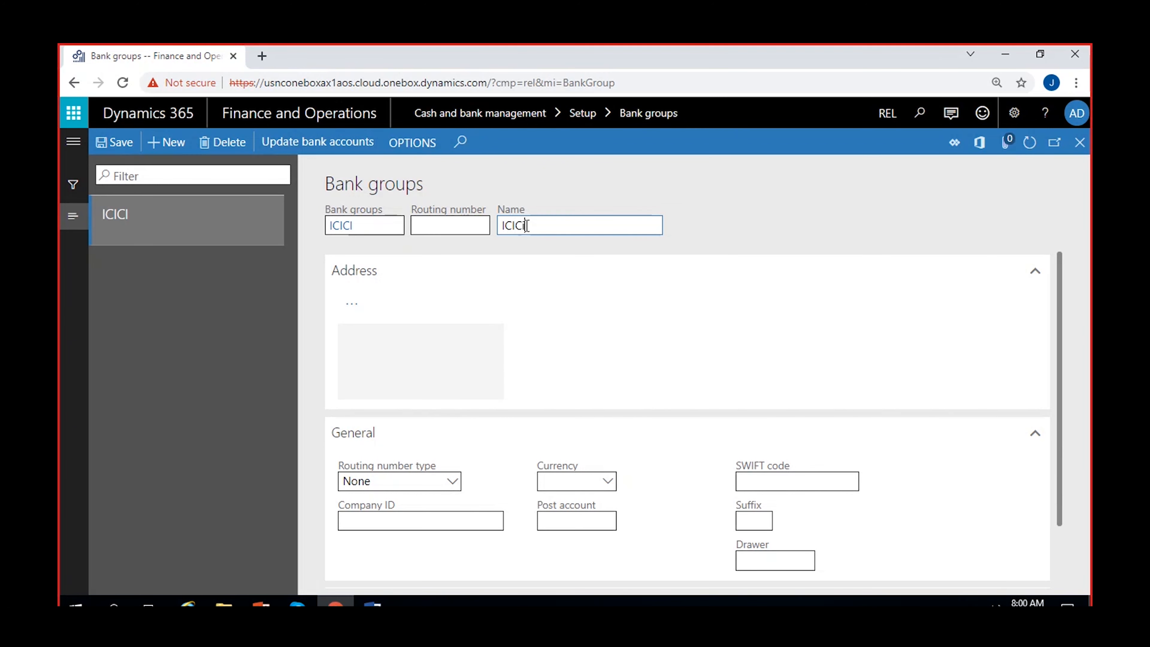
type(" bank group")
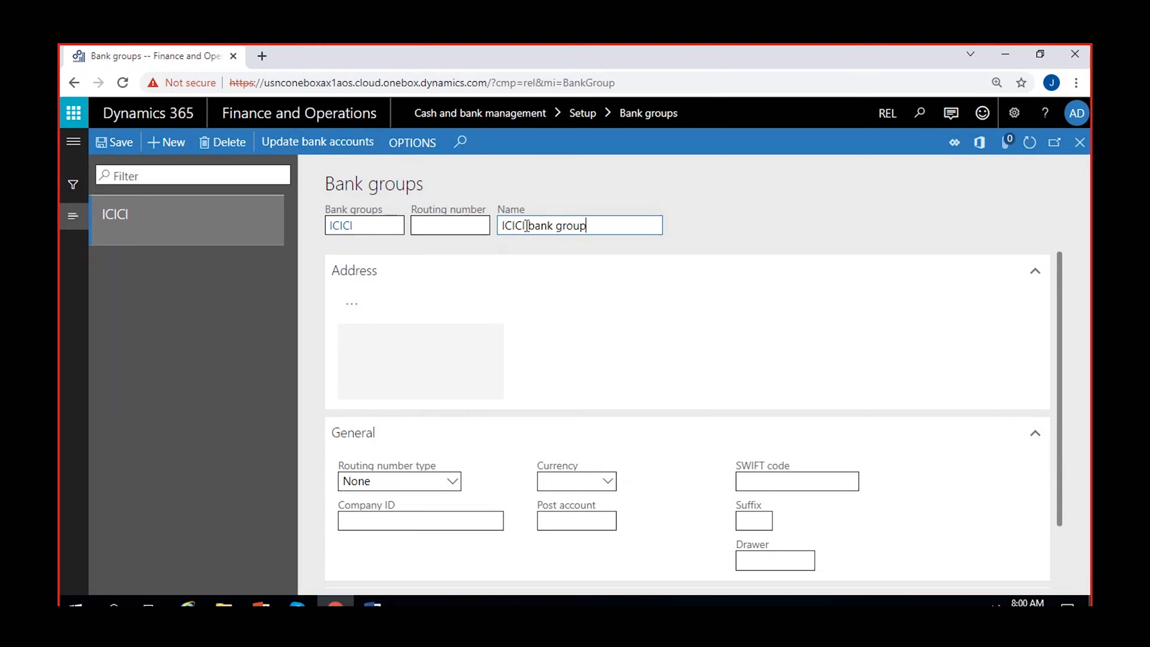
left_click(748, 242)
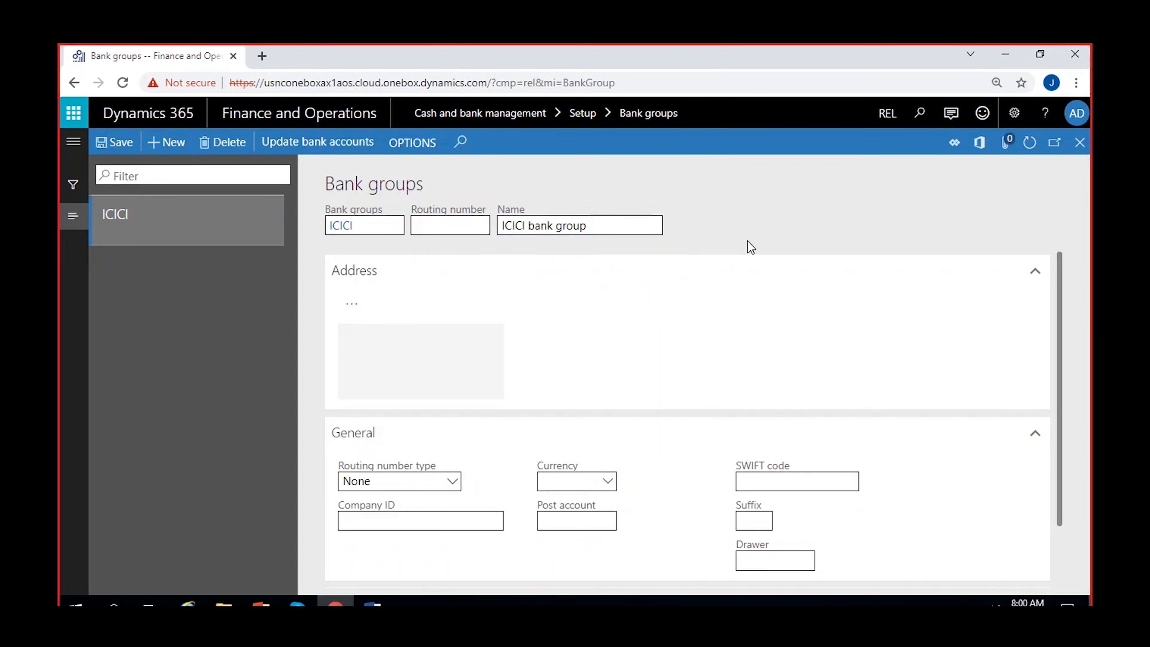
left_click(101, 145)
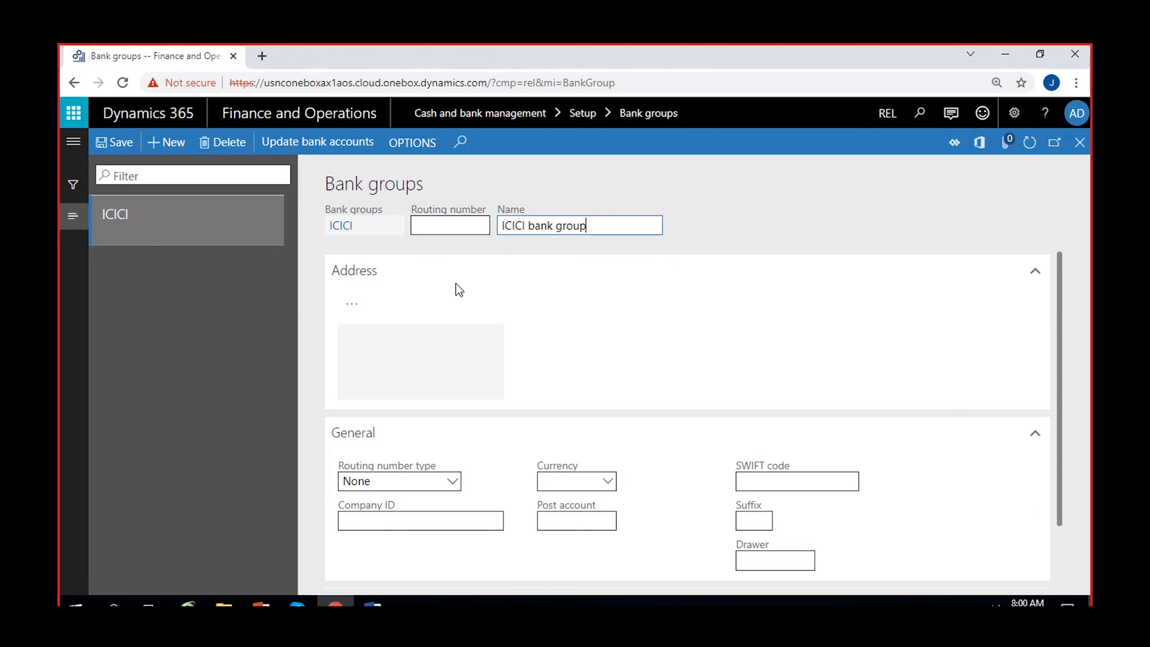
Try the routing number types FW and at for the ICICI group and set the type back to None.
left_click(445, 219)
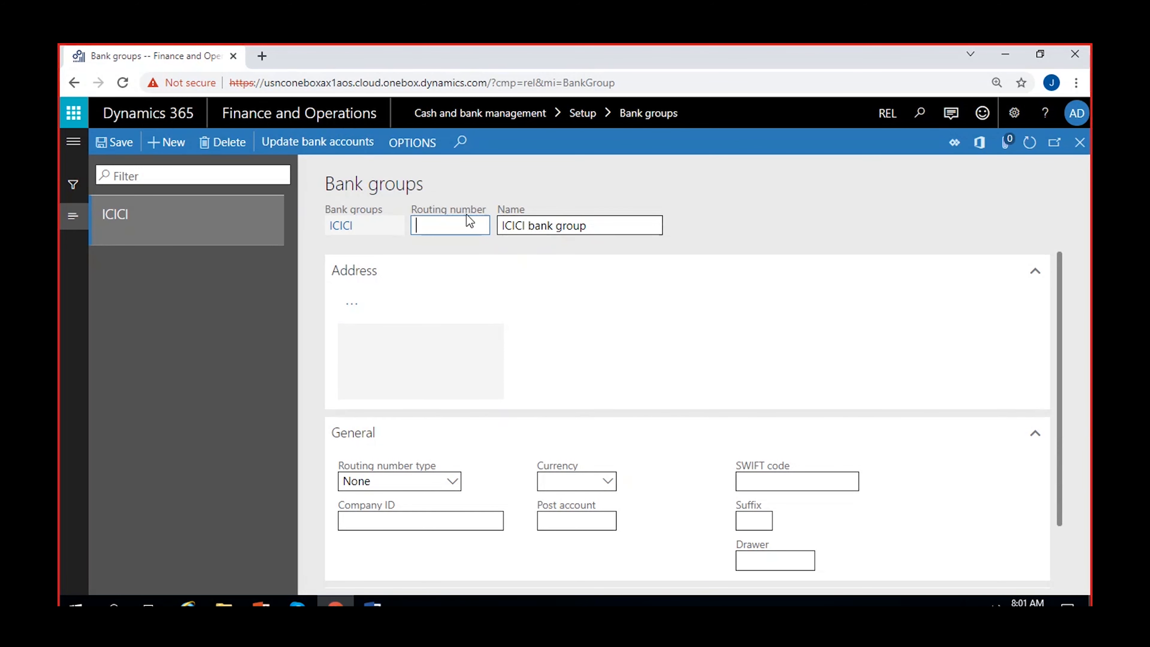
left_click(452, 481)
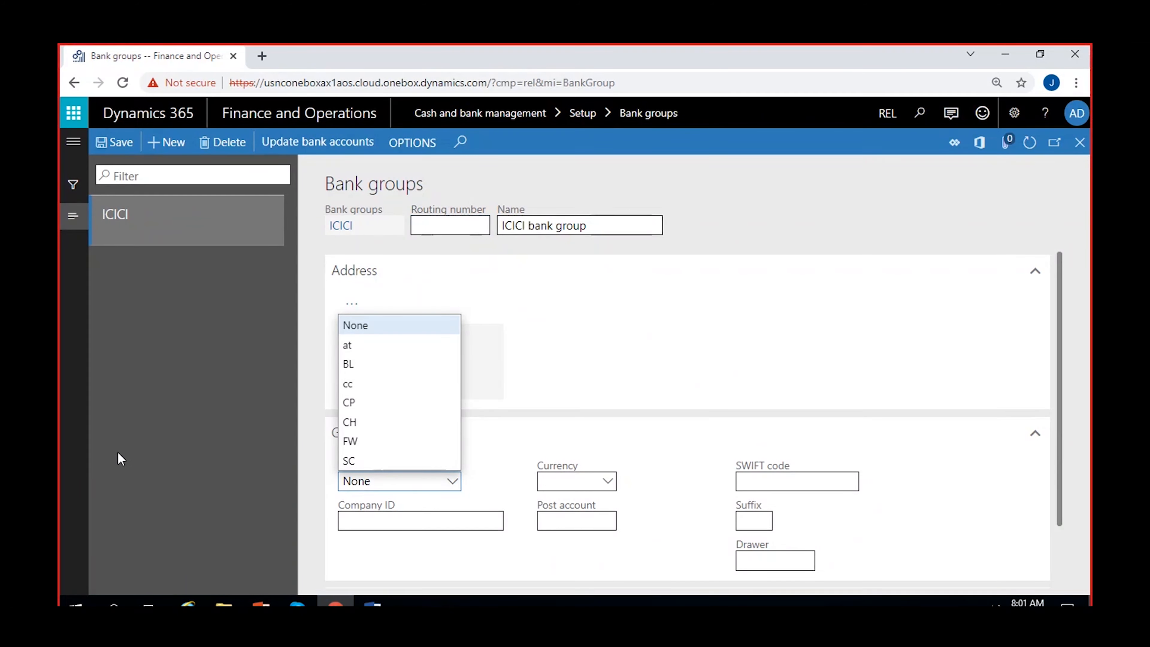
left_click(98, 469)
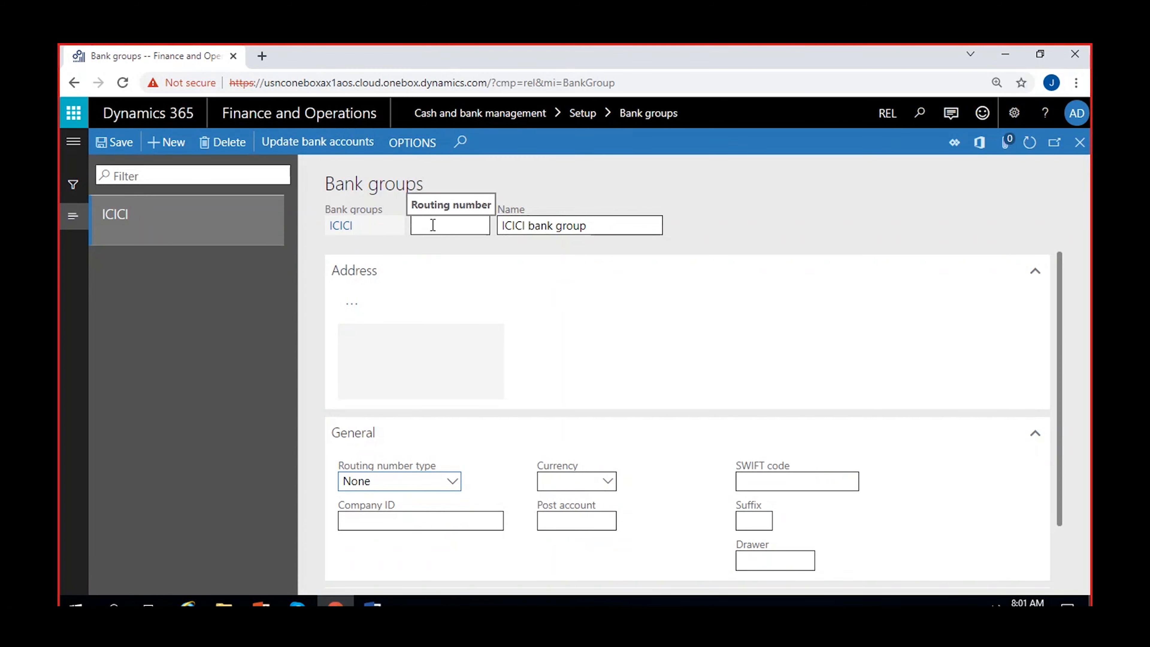
left_click(452, 482)
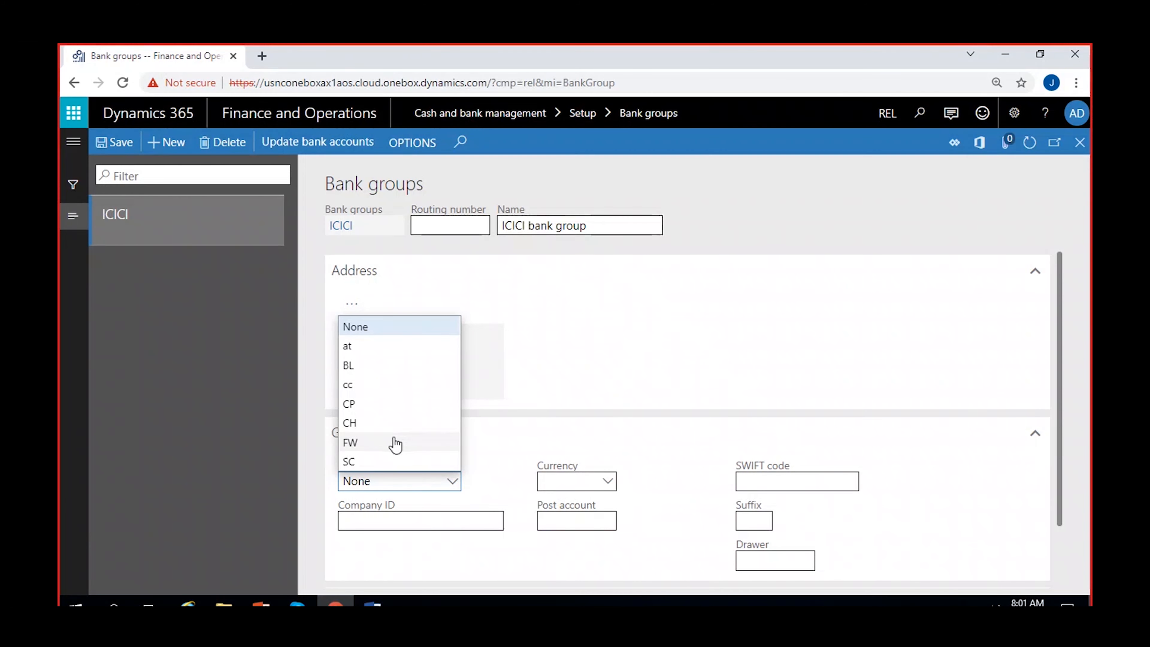
left_click(386, 444)
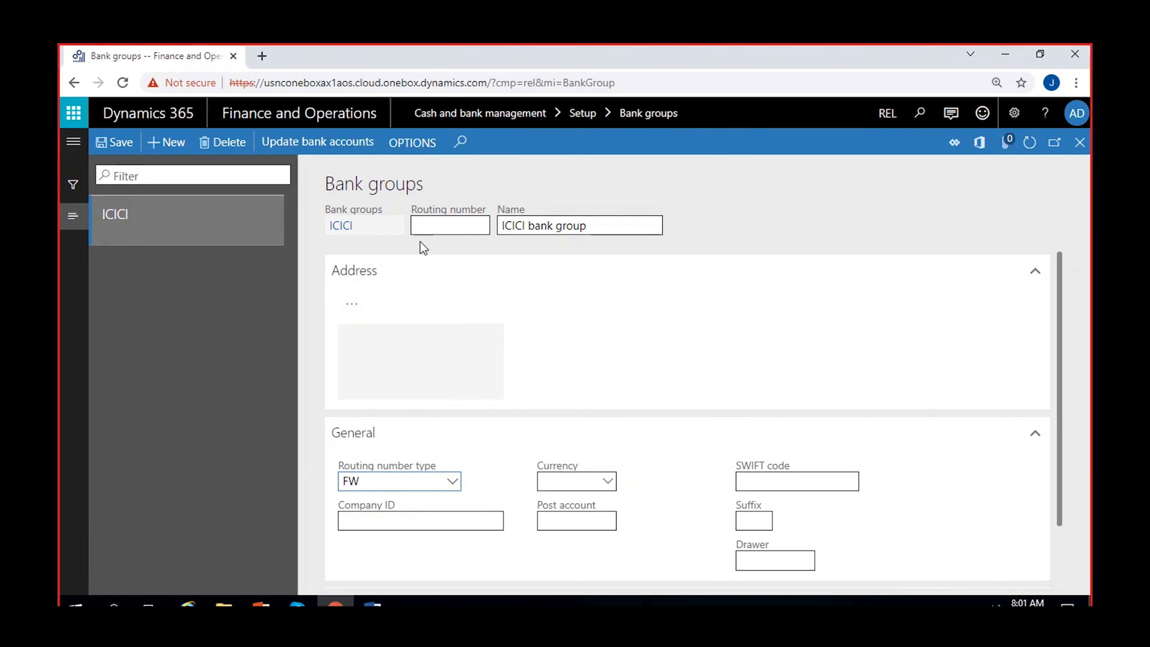
left_click(452, 483)
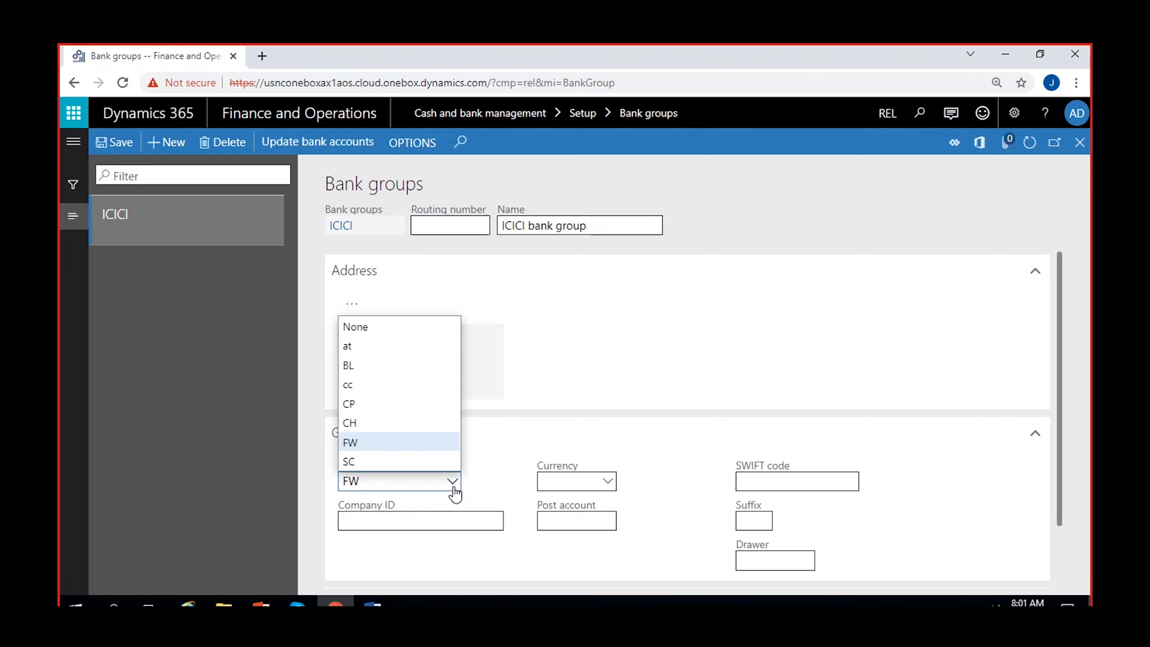
left_click(396, 346)
left_click(438, 226)
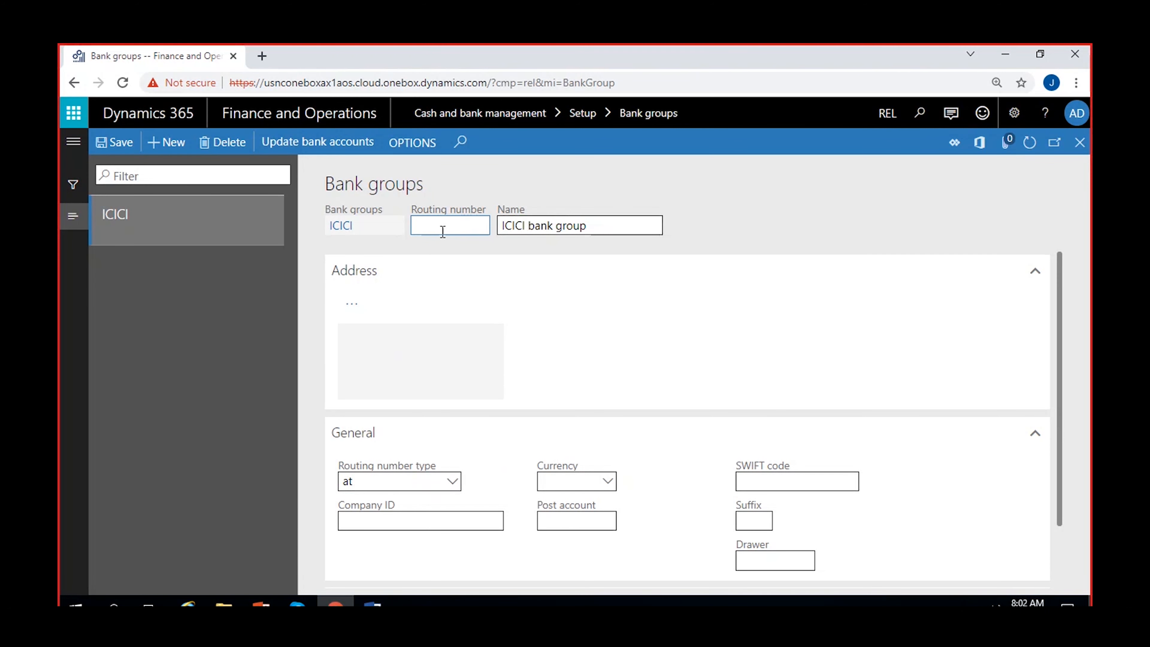
left_click(453, 480)
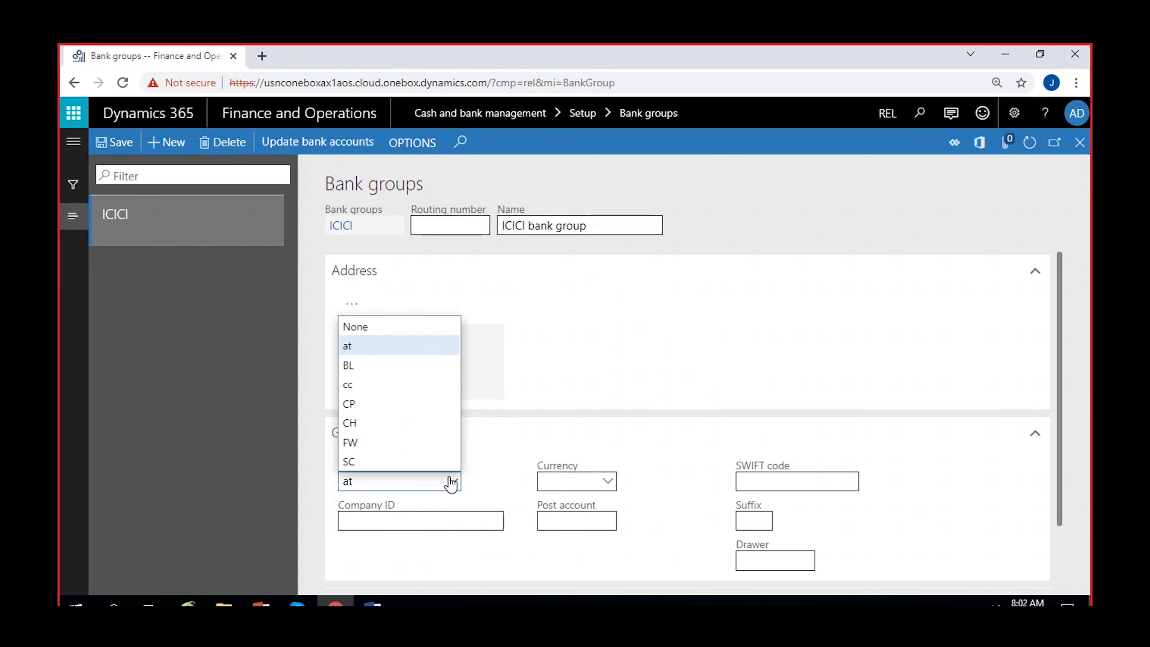
left_click(362, 327)
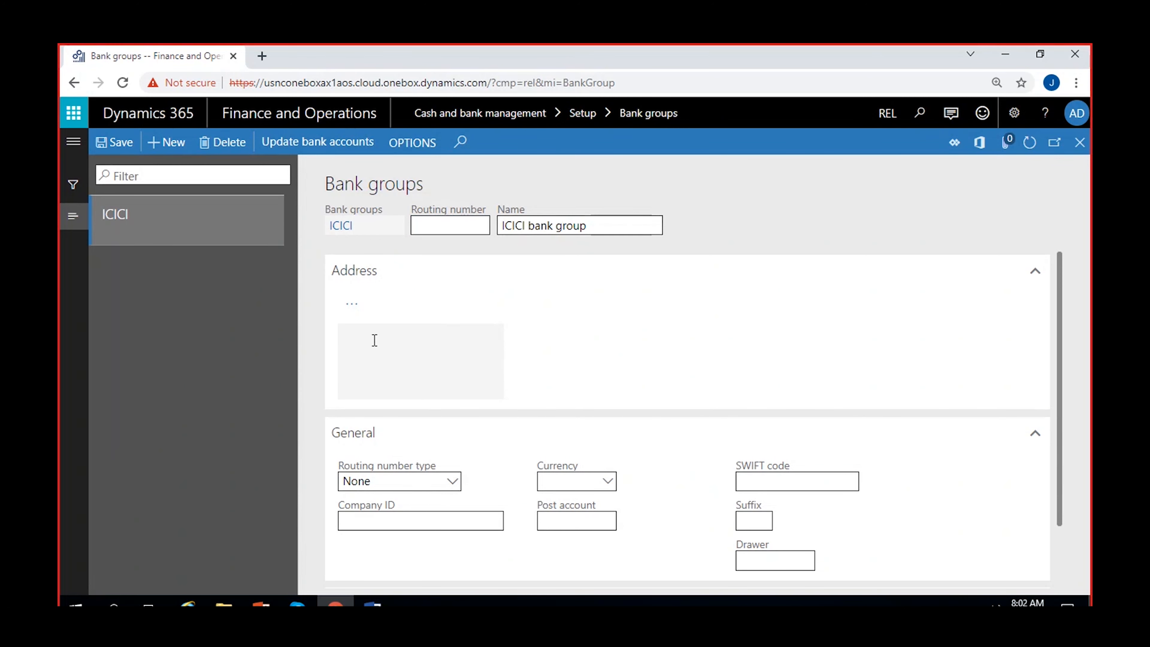
left_click(352, 312)
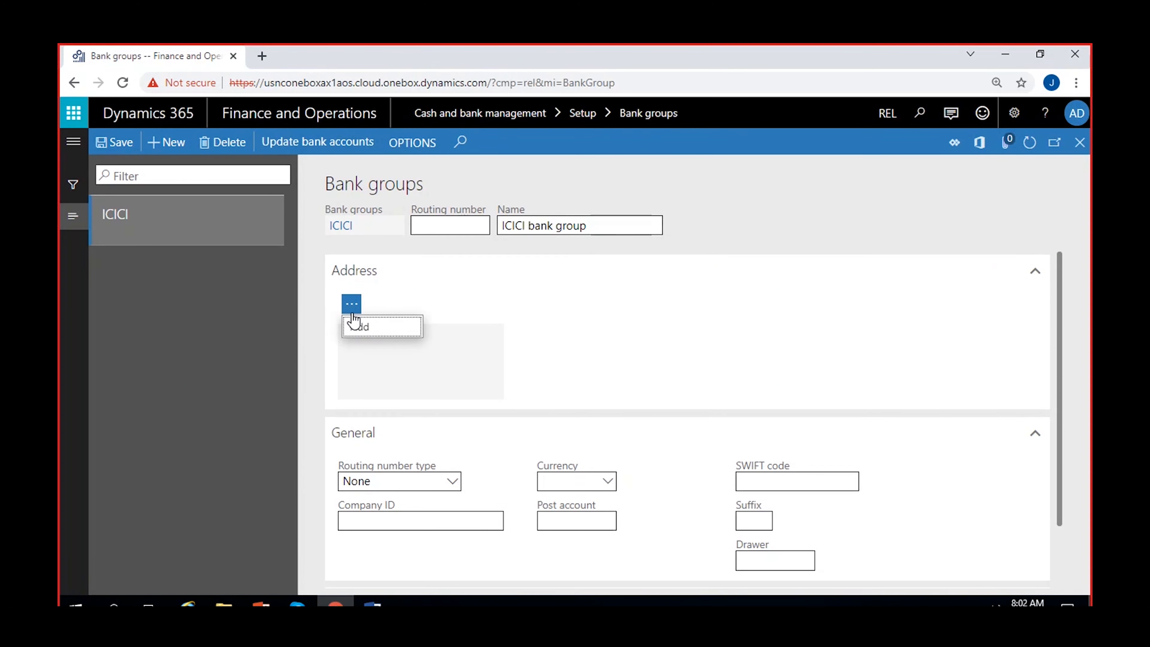
left_click(452, 366)
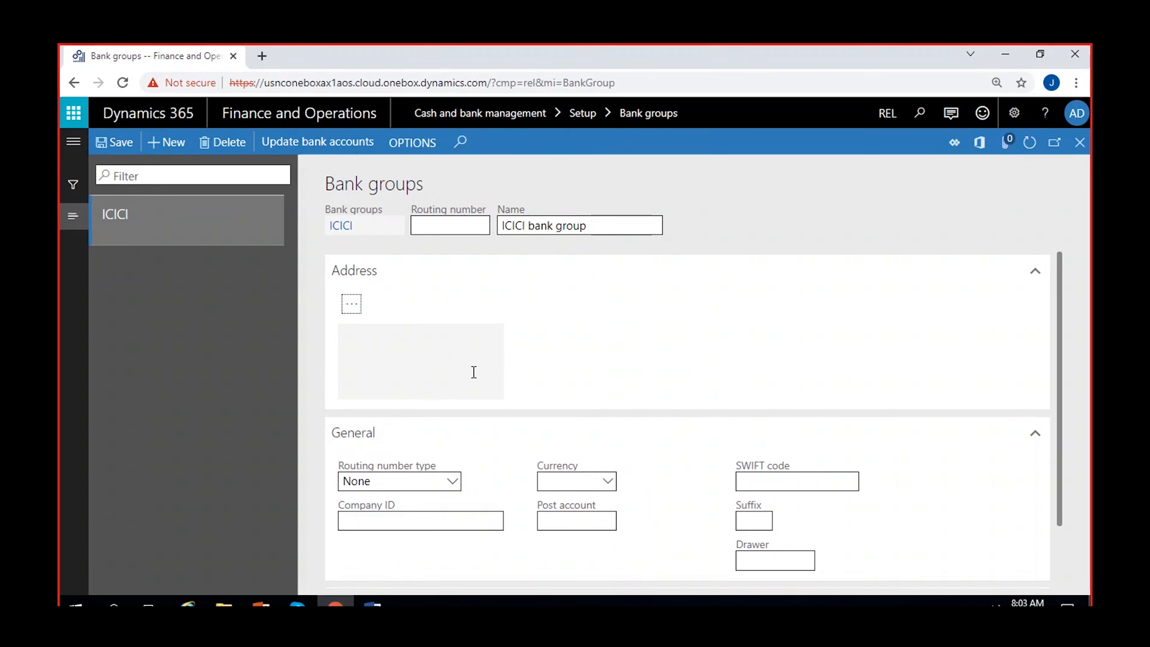
scroll(473, 372, "down", 1)
left_click(403, 453)
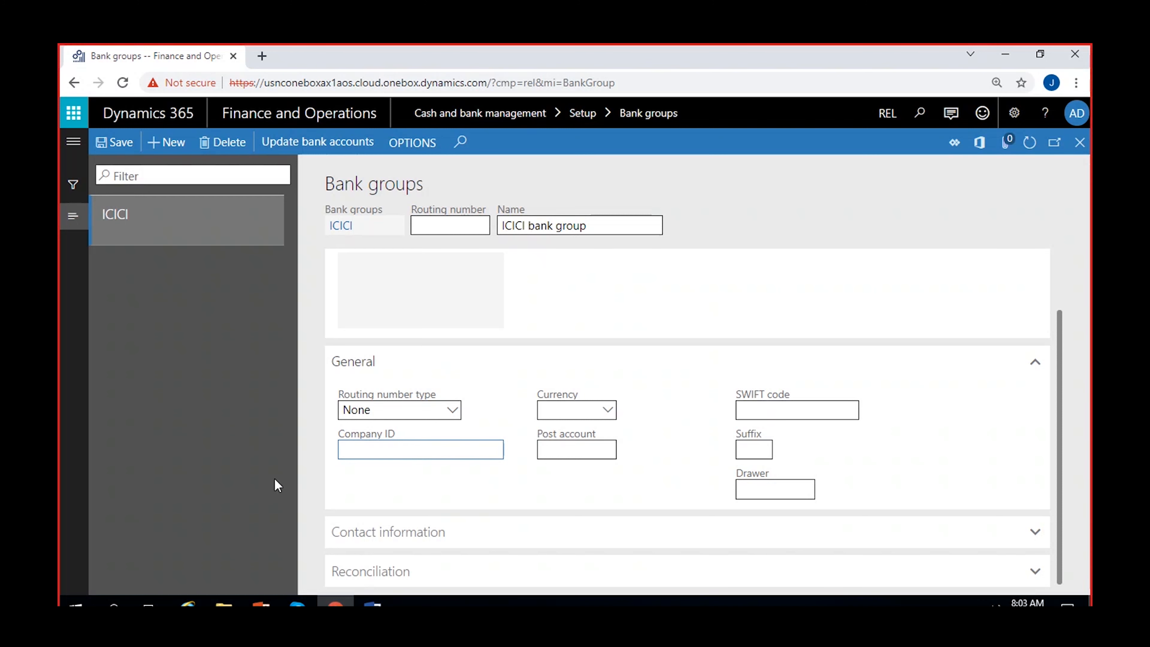
left_click(372, 486)
left_click(403, 451)
Set the ICICI bank group's currency to USD.
left_click(612, 411)
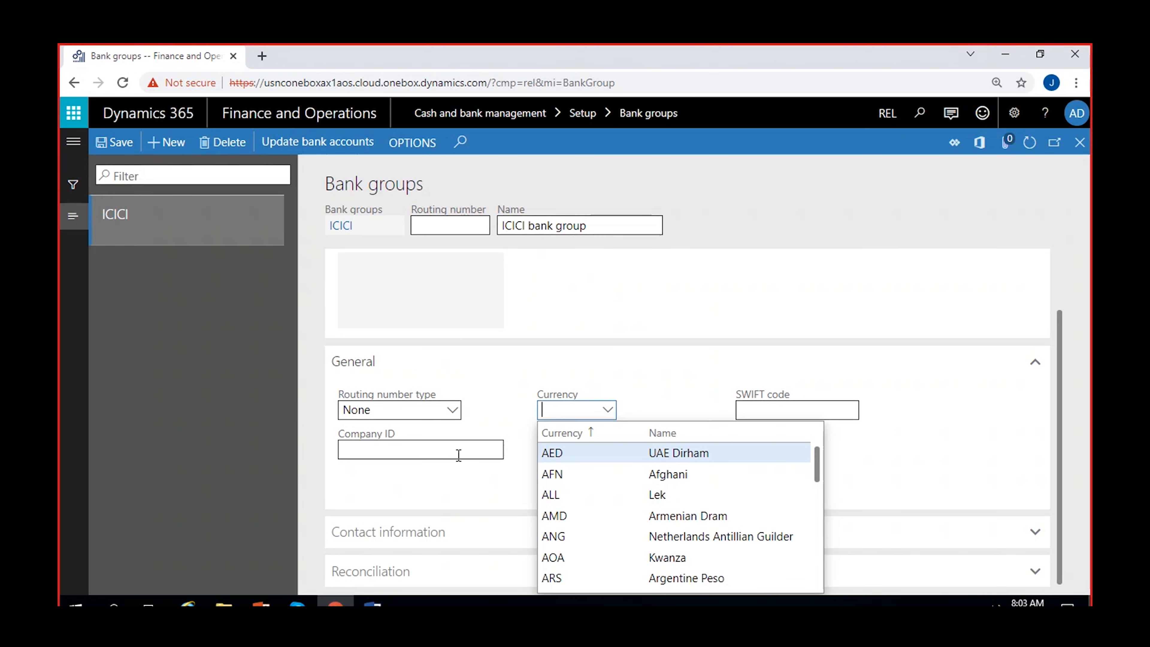
scroll(581, 500, "down", 6)
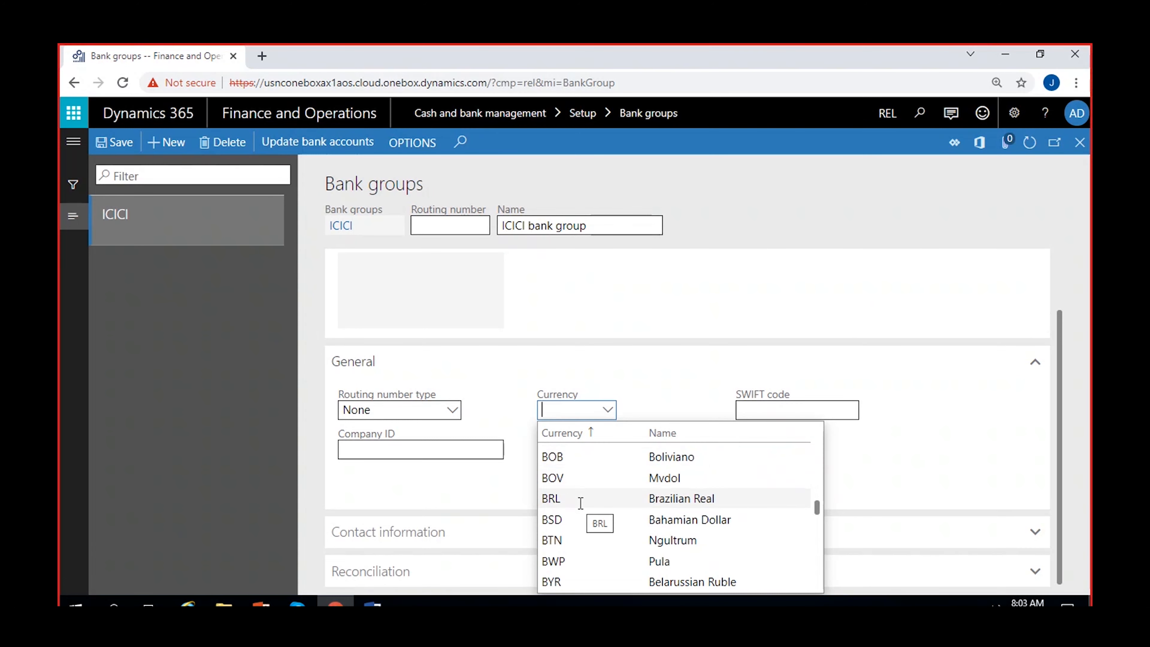
type("usd")
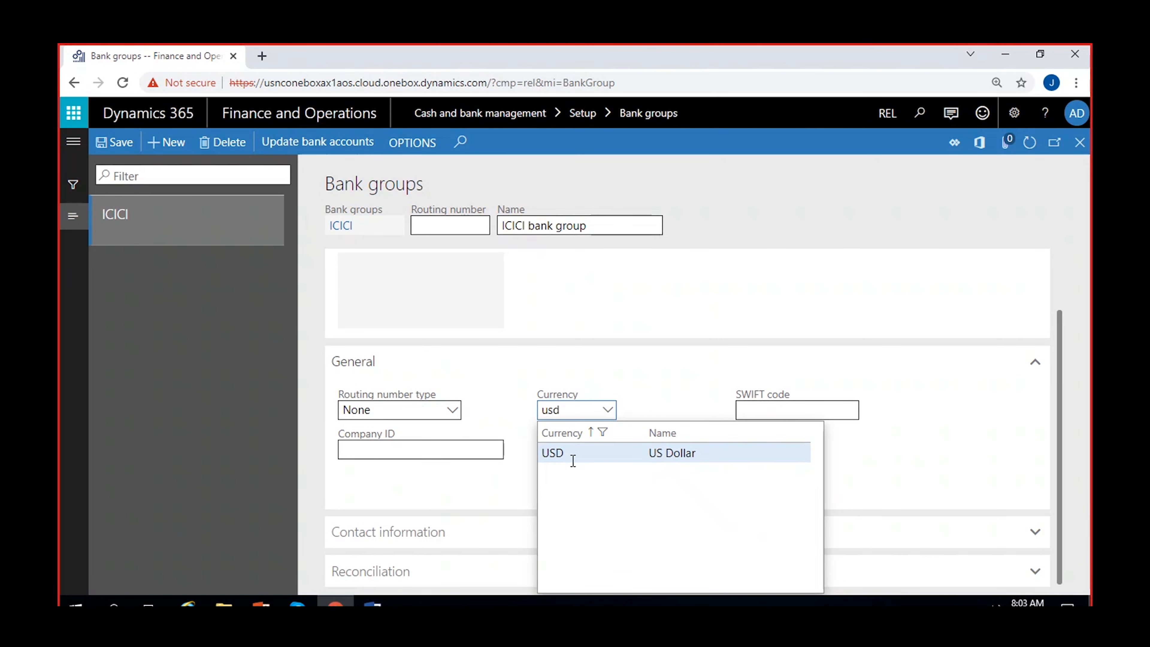
left_click(571, 455)
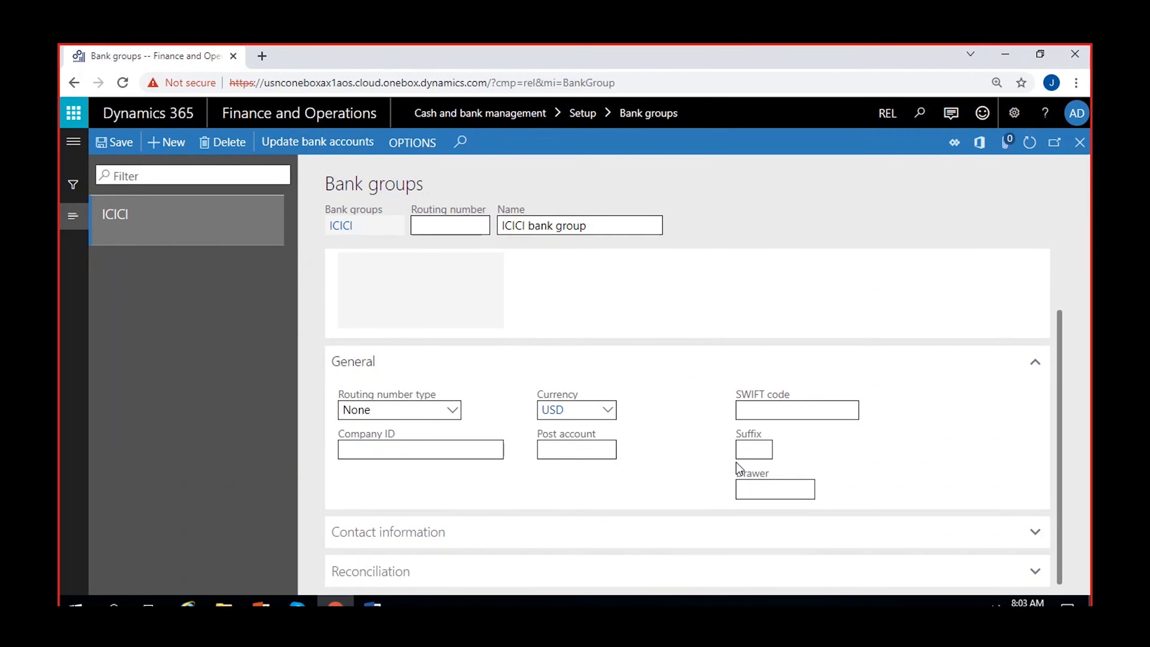
Examine the ICICI group's remaining General, Contact information and Reconciliation fields, including the available statement formats.
mouse_move(752, 431)
mouse_move(753, 474)
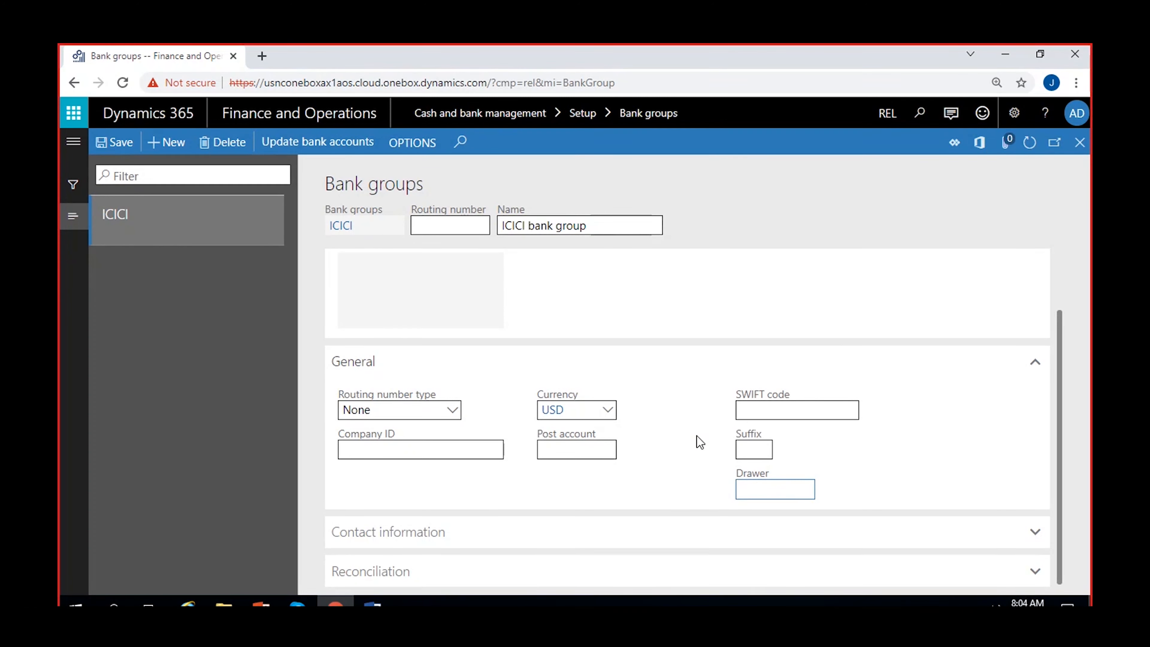
left_click(800, 408)
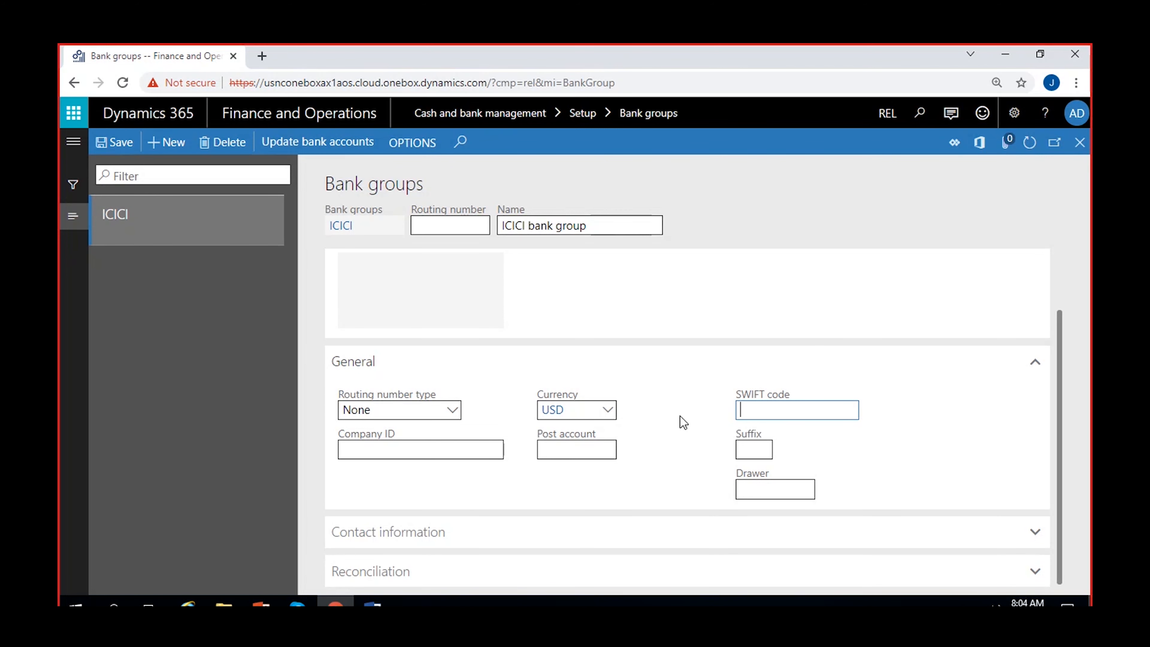
left_click(870, 416)
left_click(607, 403)
left_click(410, 532)
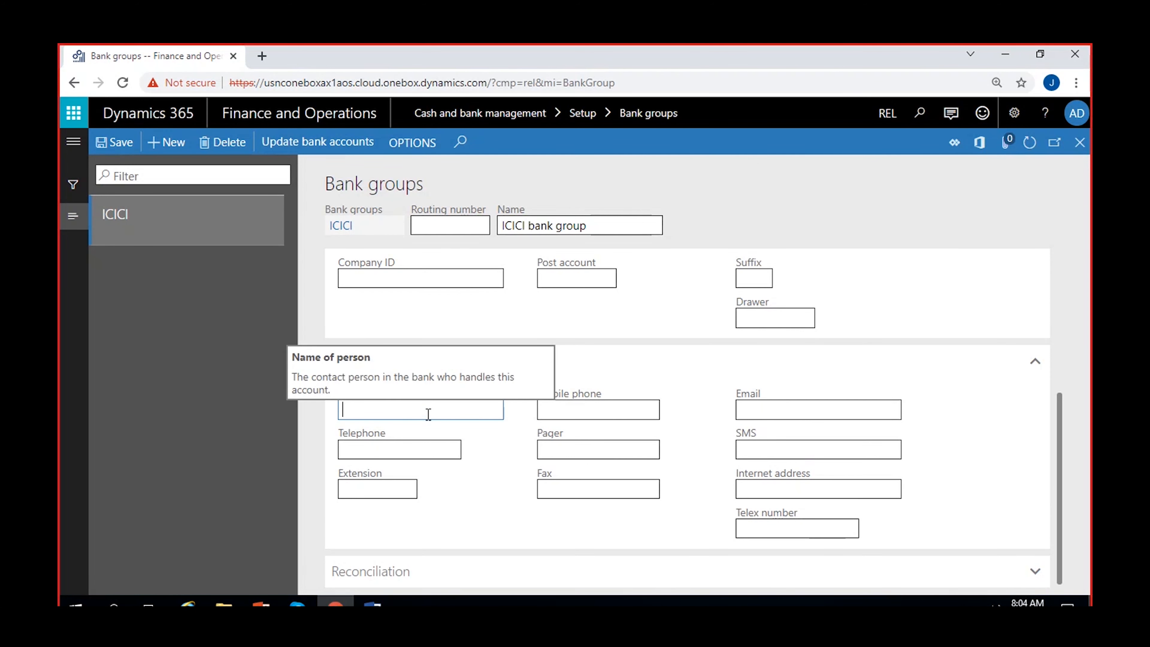
left_click(400, 447)
left_click(363, 487)
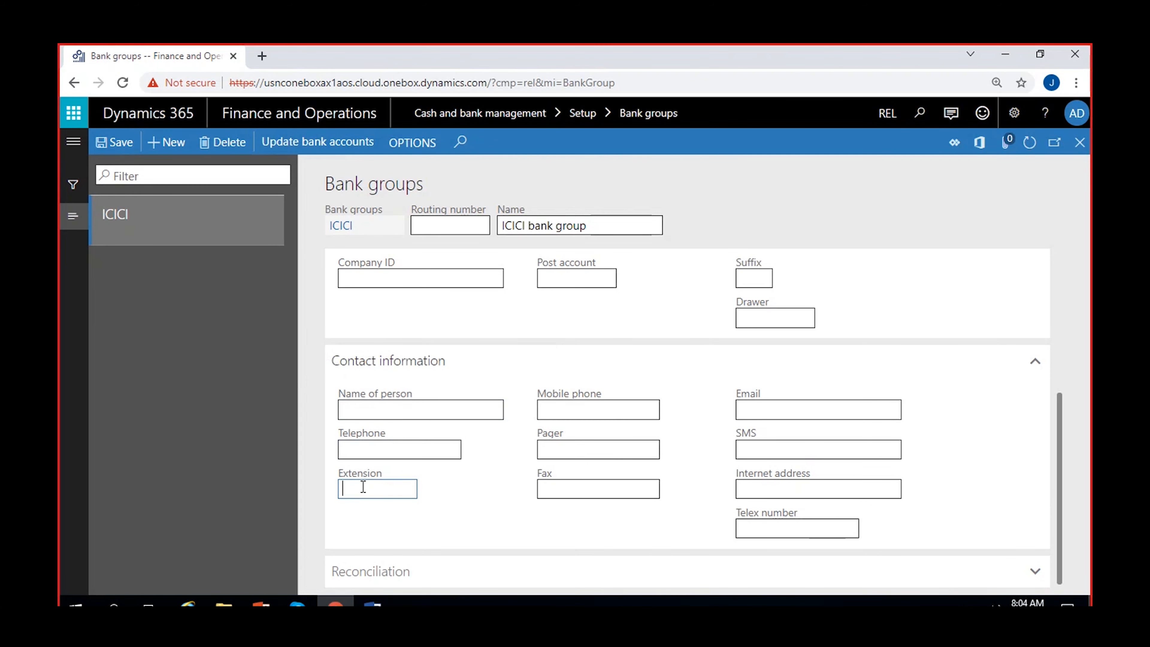
left_click(613, 411)
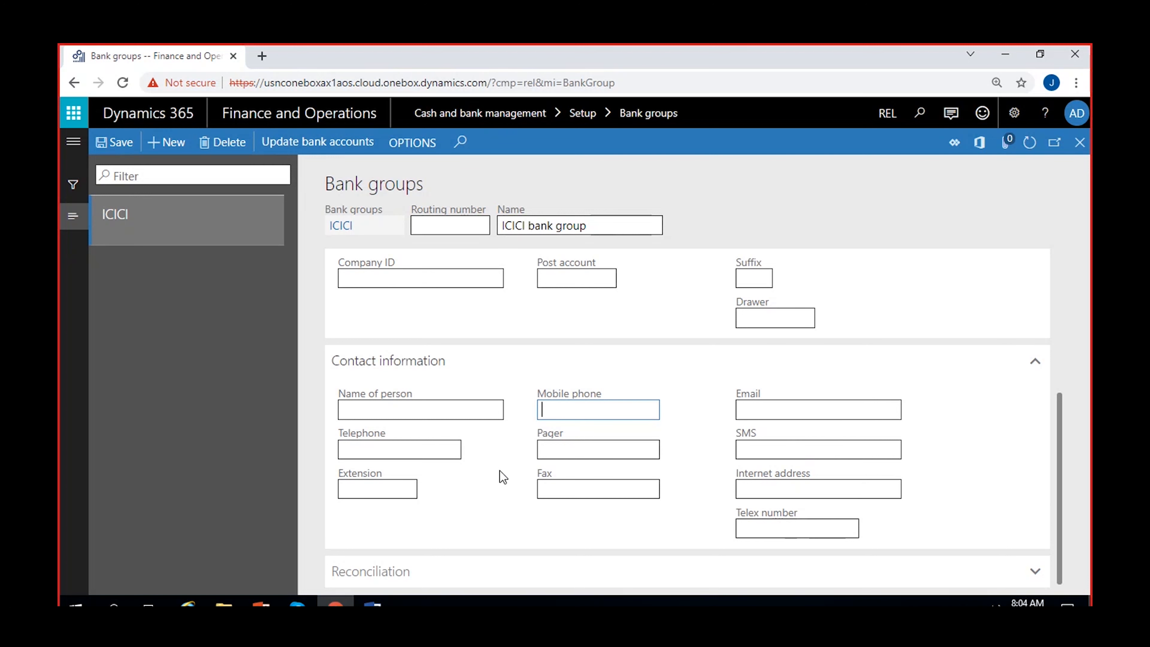
left_click(416, 574)
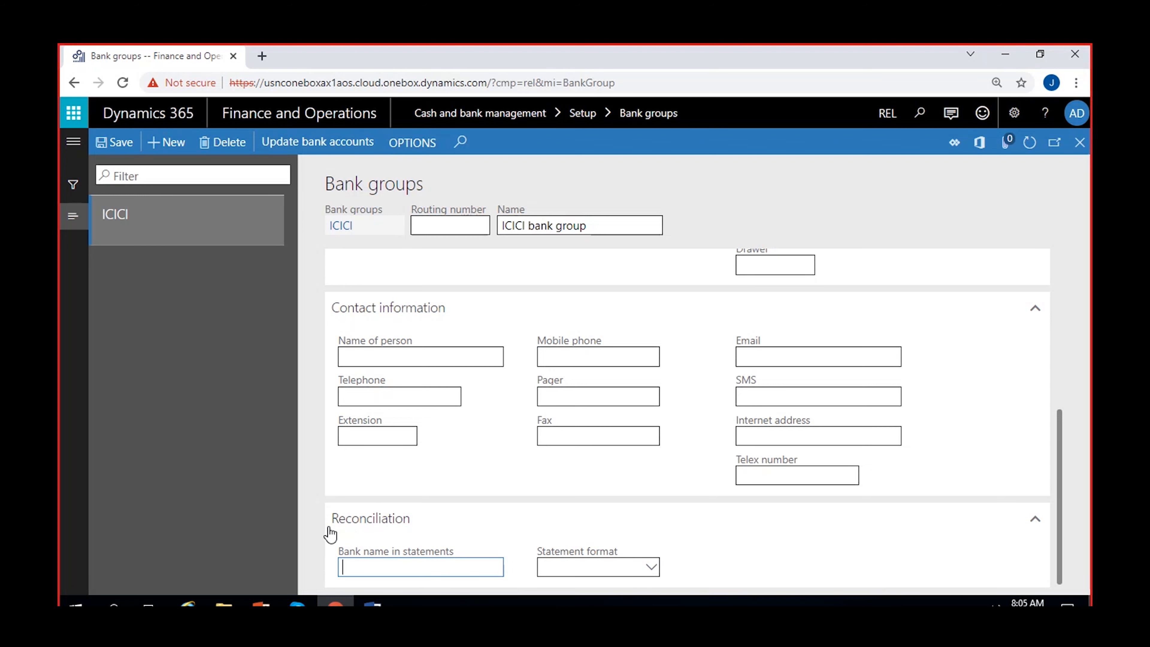
left_click(652, 568)
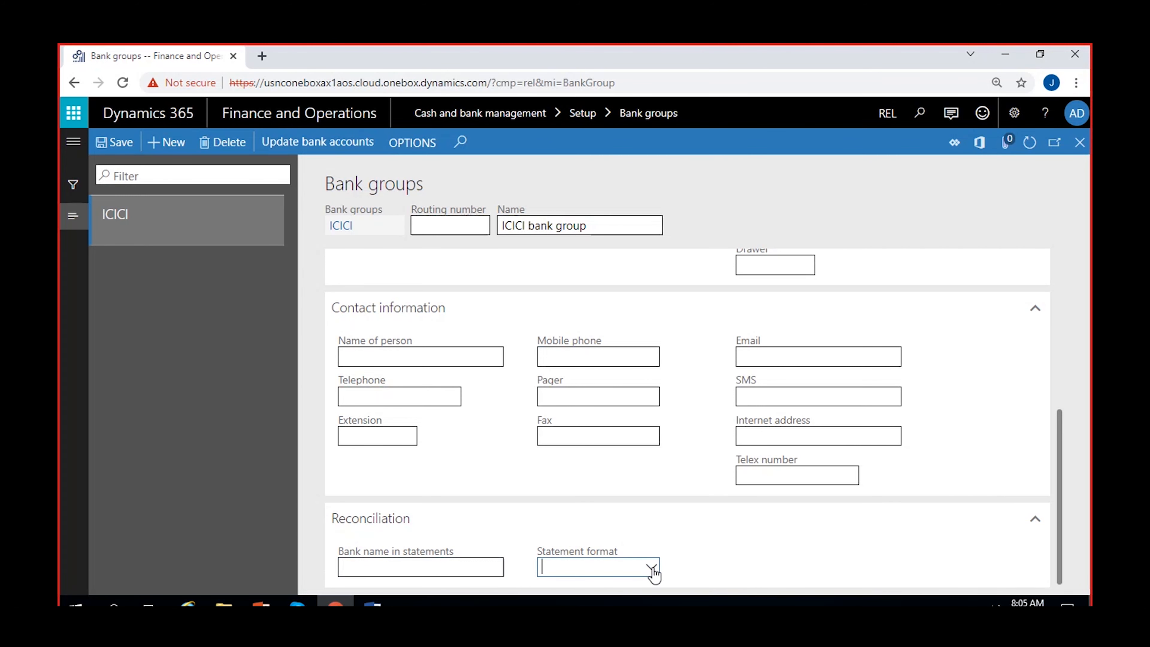
left_click(652, 567)
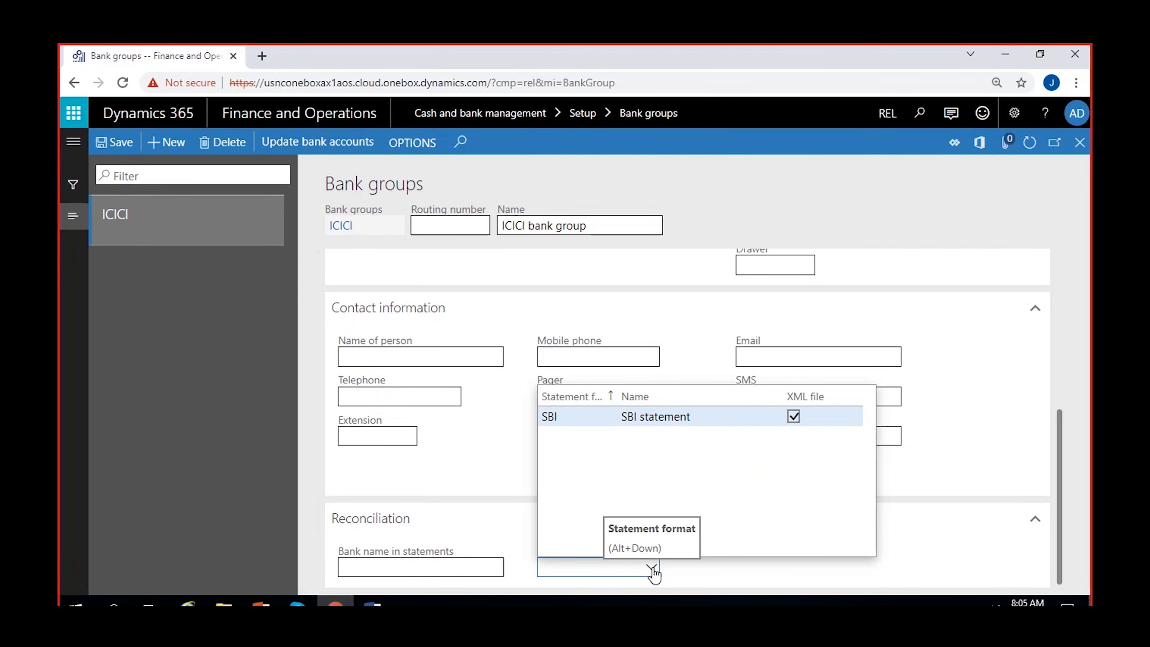
left_click(131, 395)
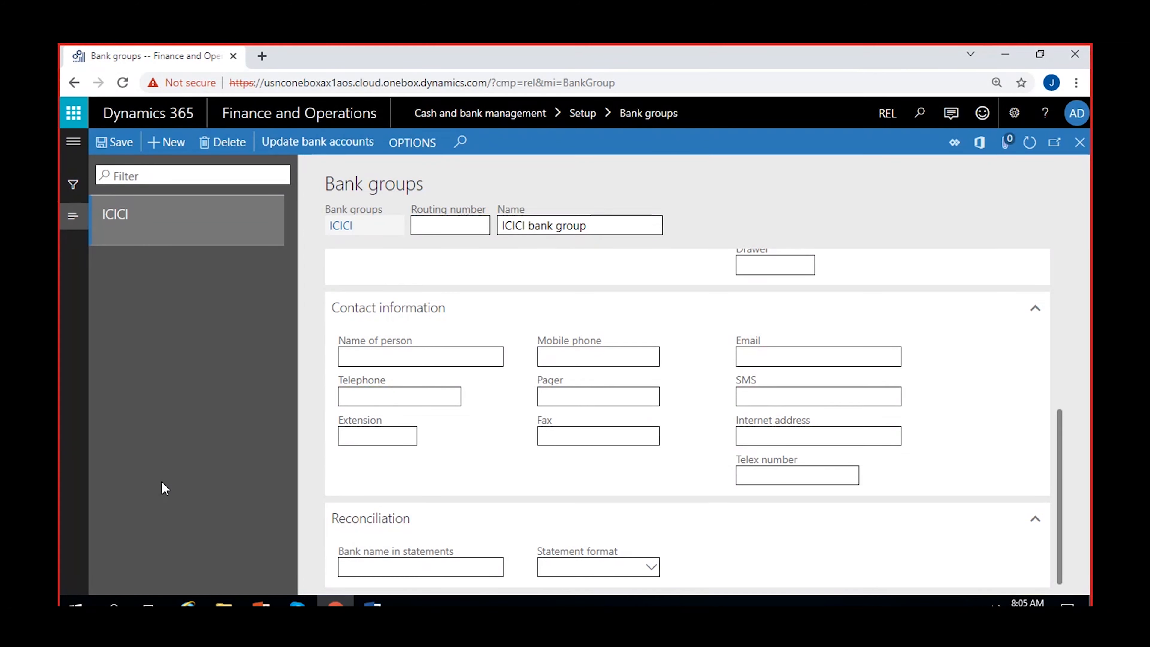
Create a second bank group SBI with the name "SBI Group" and save the record.
scroll(465, 441, "up", 3)
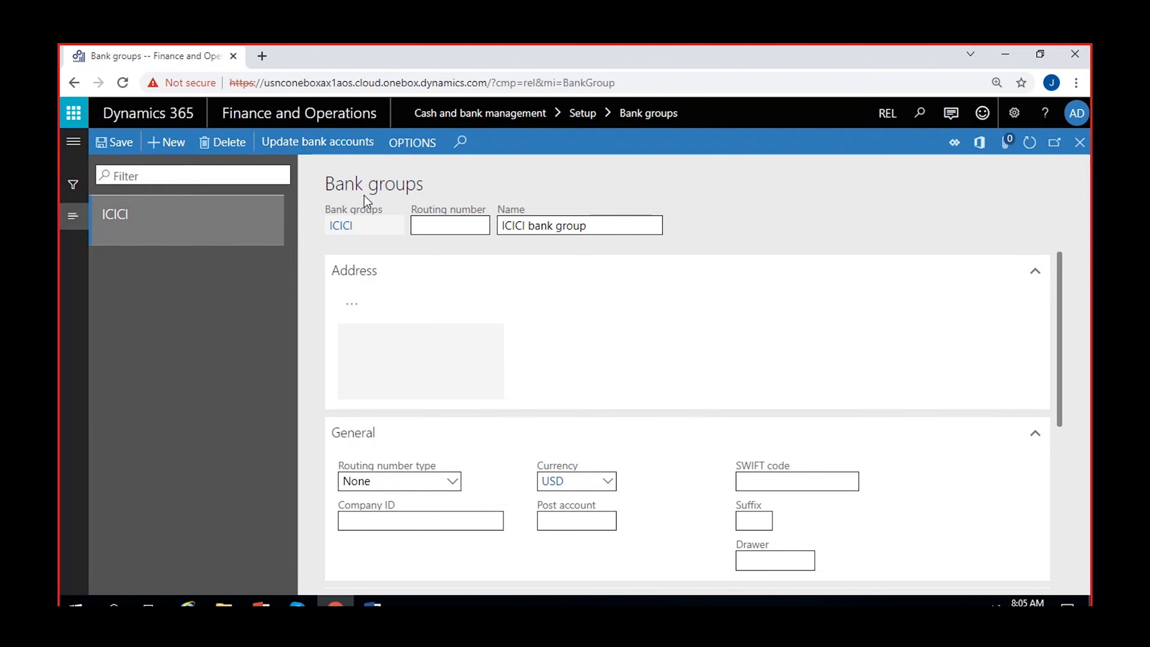
key("alt+n")
type("SBI")
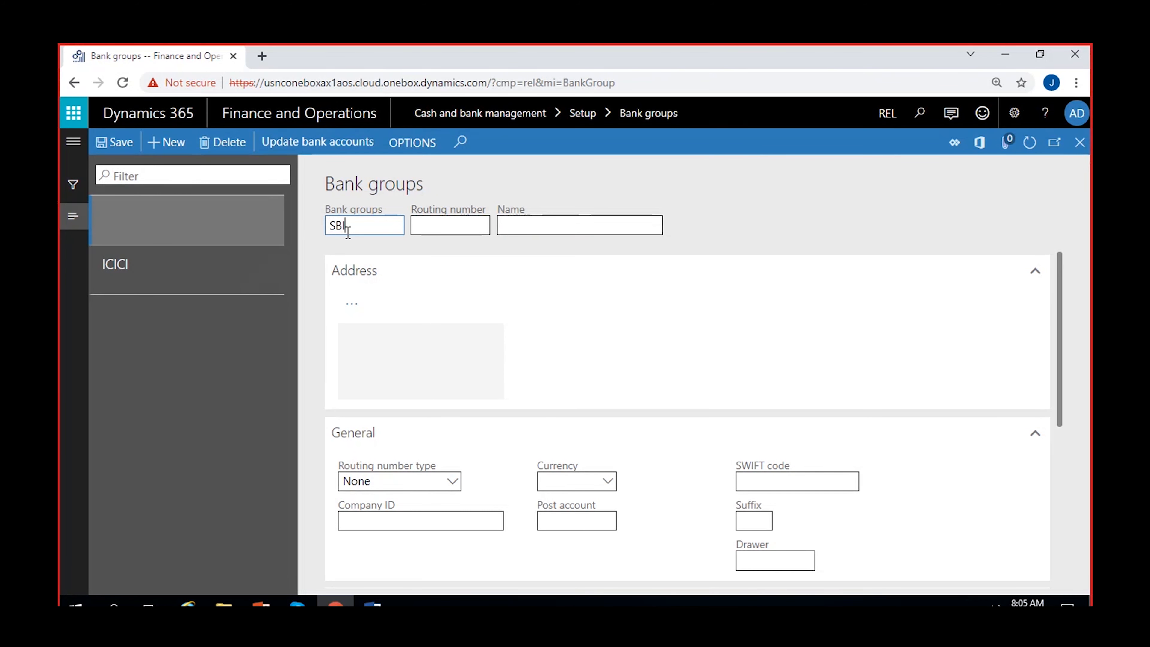
left_click(558, 226)
type("SBI Group")
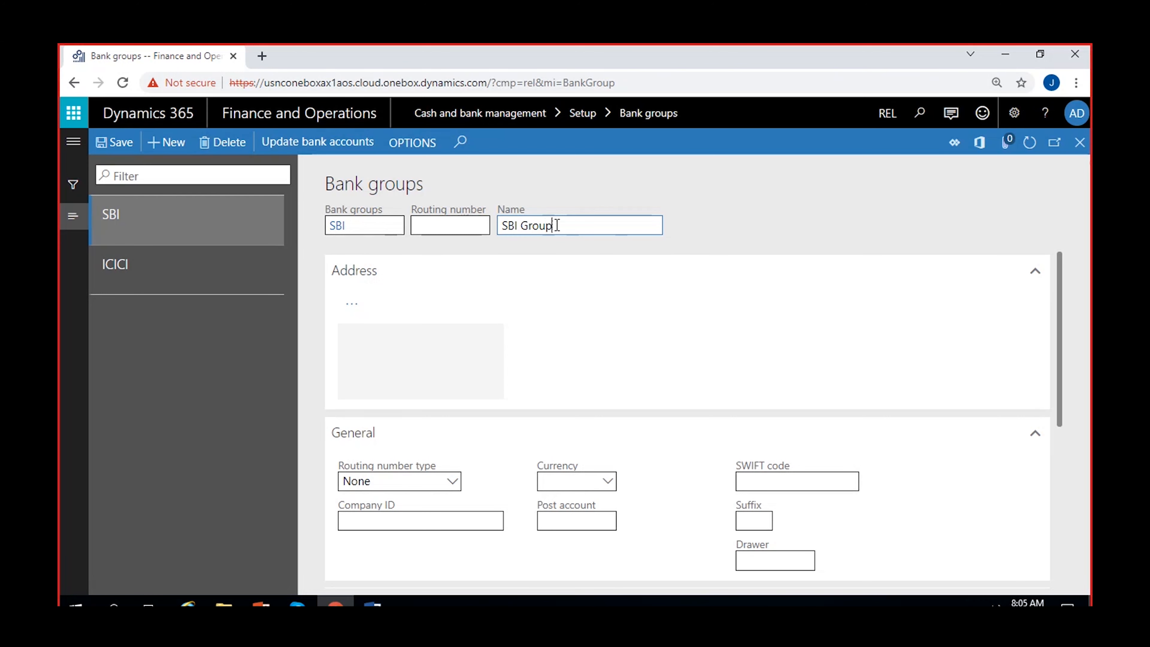
left_click(783, 226)
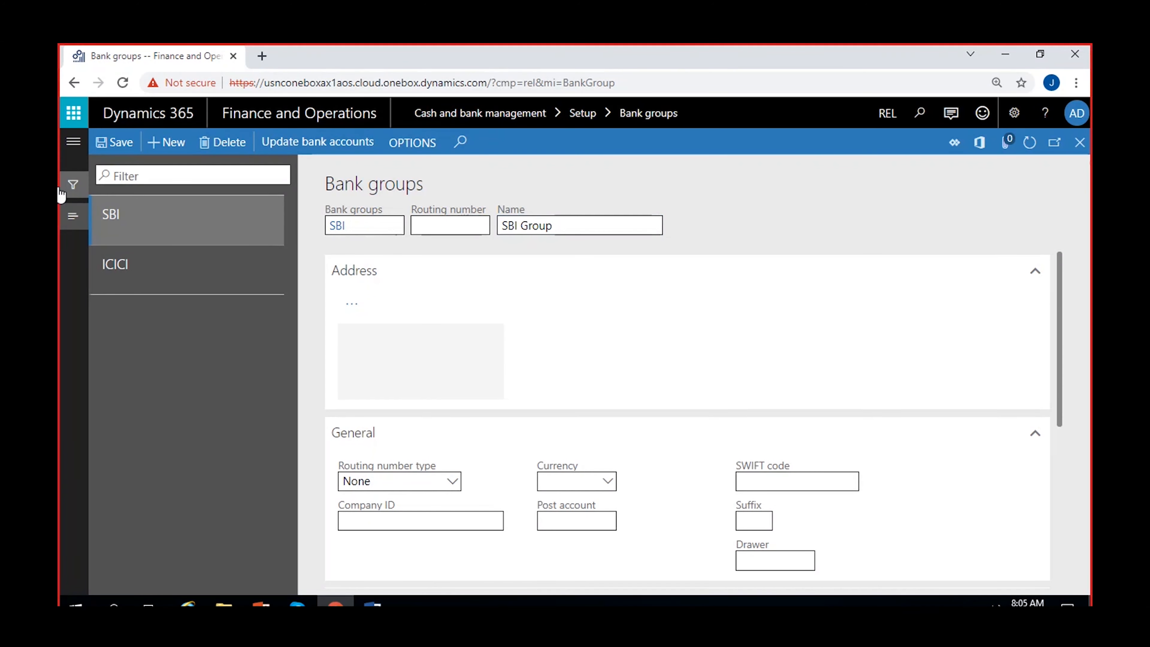
left_click(114, 144)
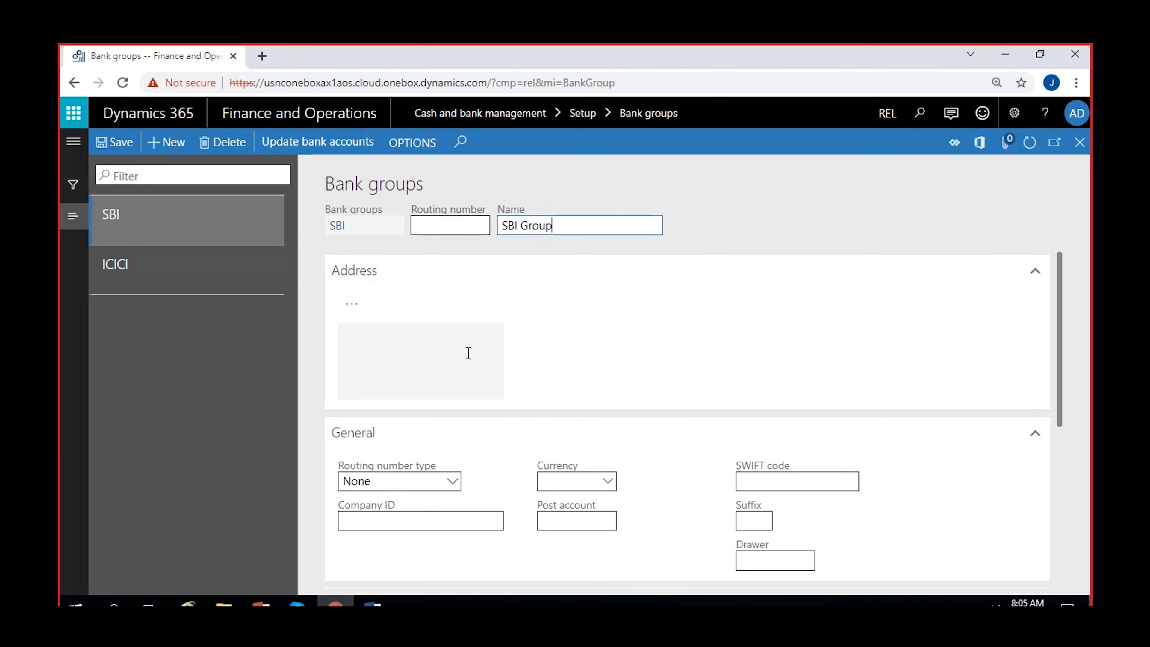
scroll(468, 353, "down", 5)
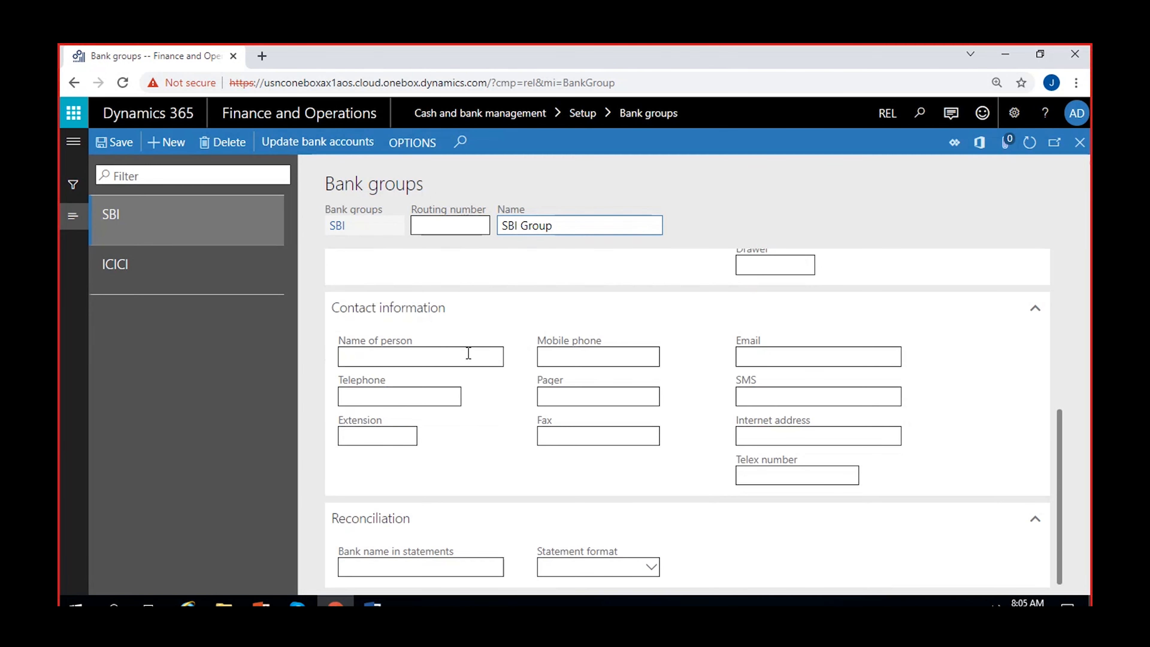
Examine the Address, General, Contact information and Reconciliation fields of the SBI and ICICI bank groups.
scroll(469, 352, "up", 5)
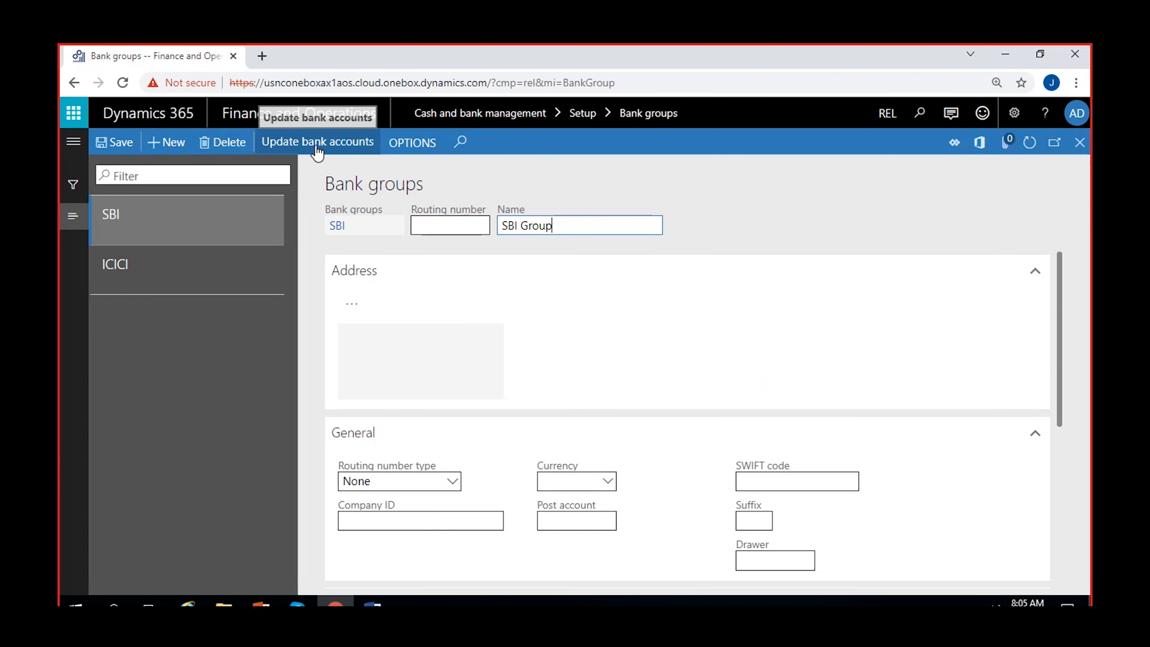
left_click(206, 266)
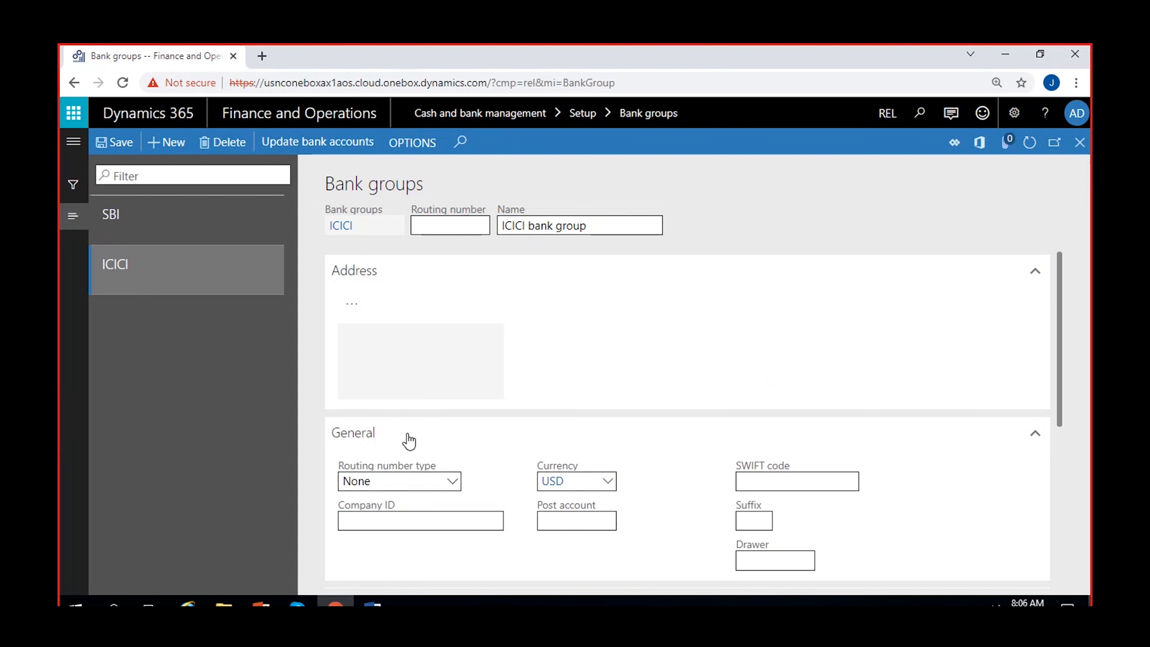
scroll(408, 440, "down", 3)
left_click(798, 329)
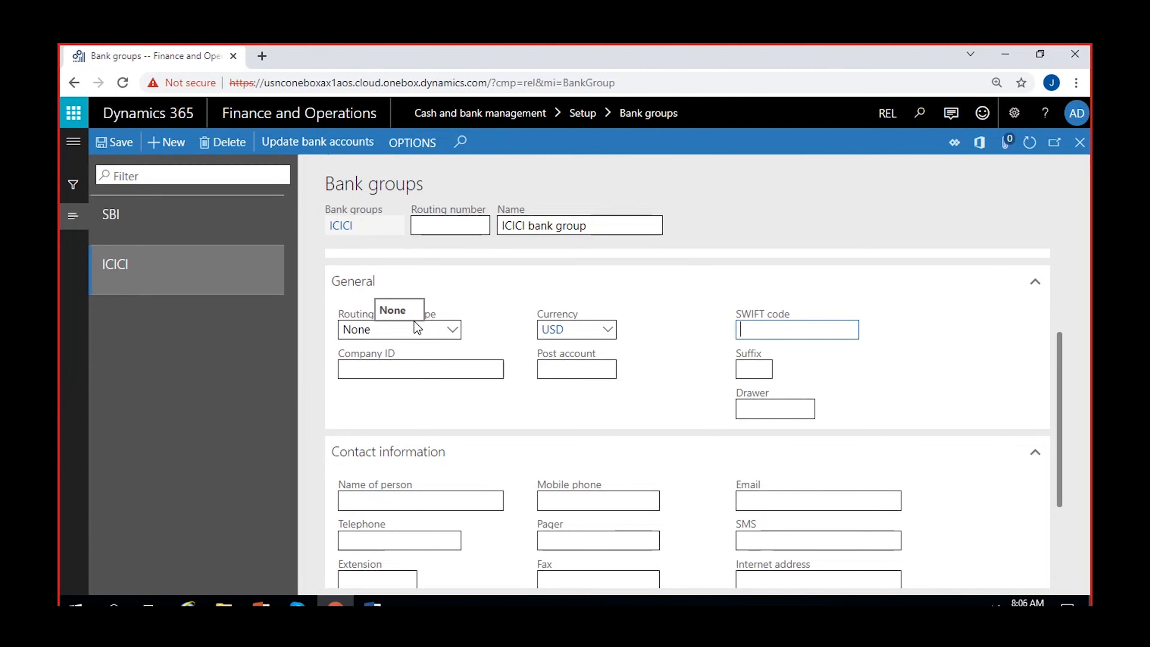
scroll(434, 418, "up", 3)
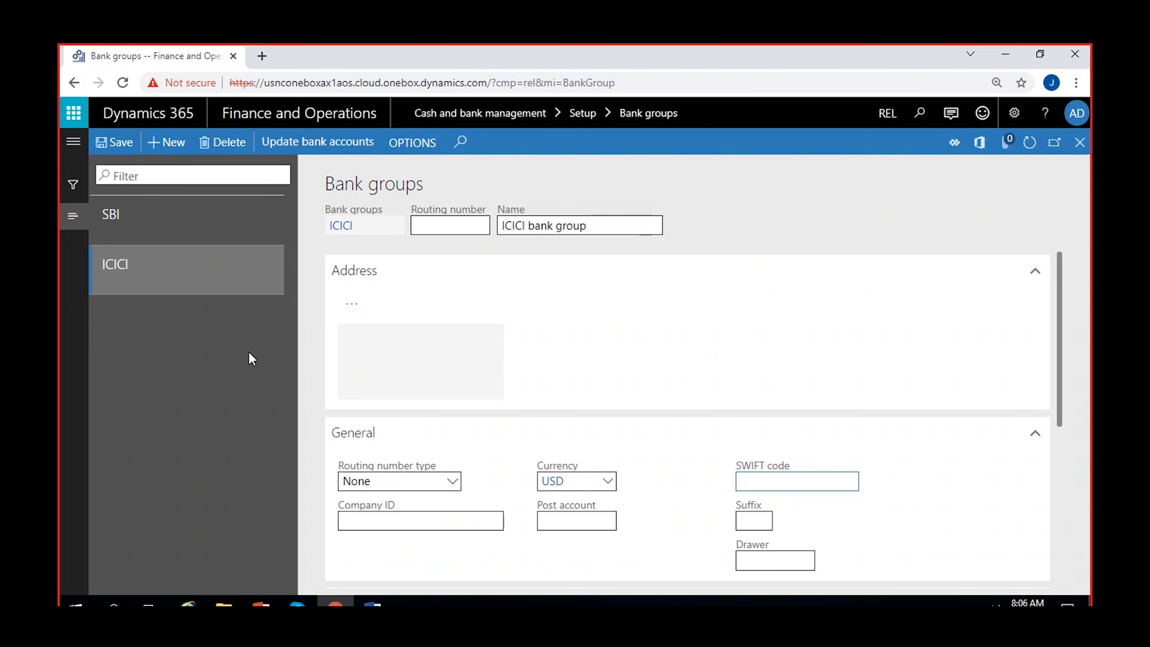
scroll(373, 476, "down", 5)
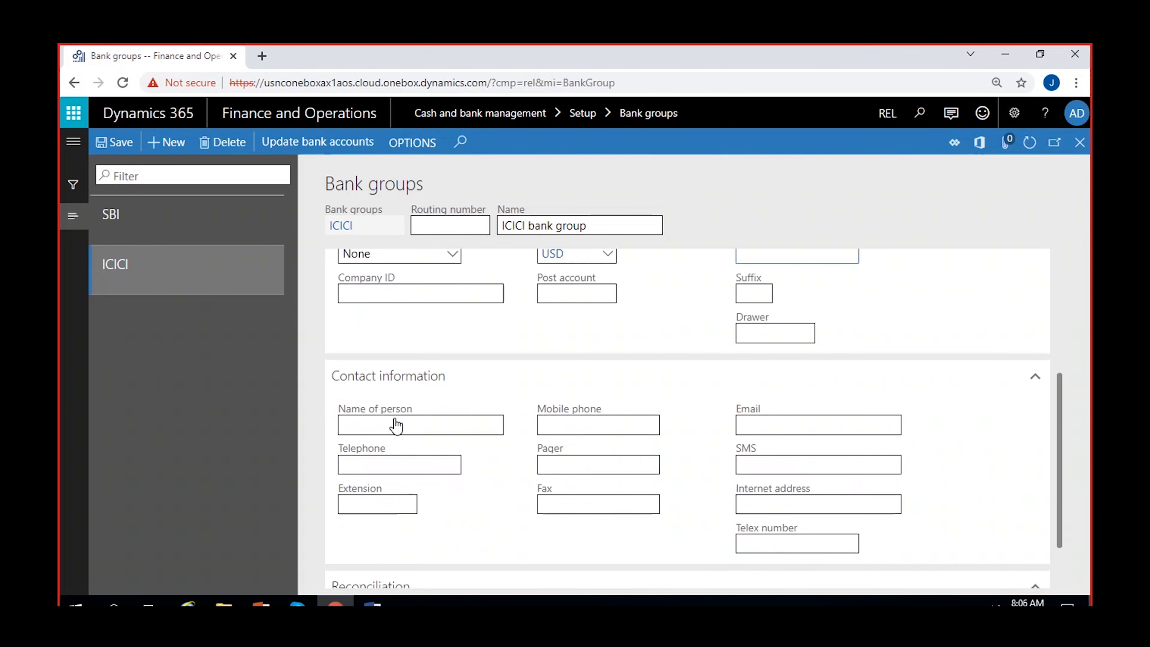
scroll(375, 475, "up", 5)
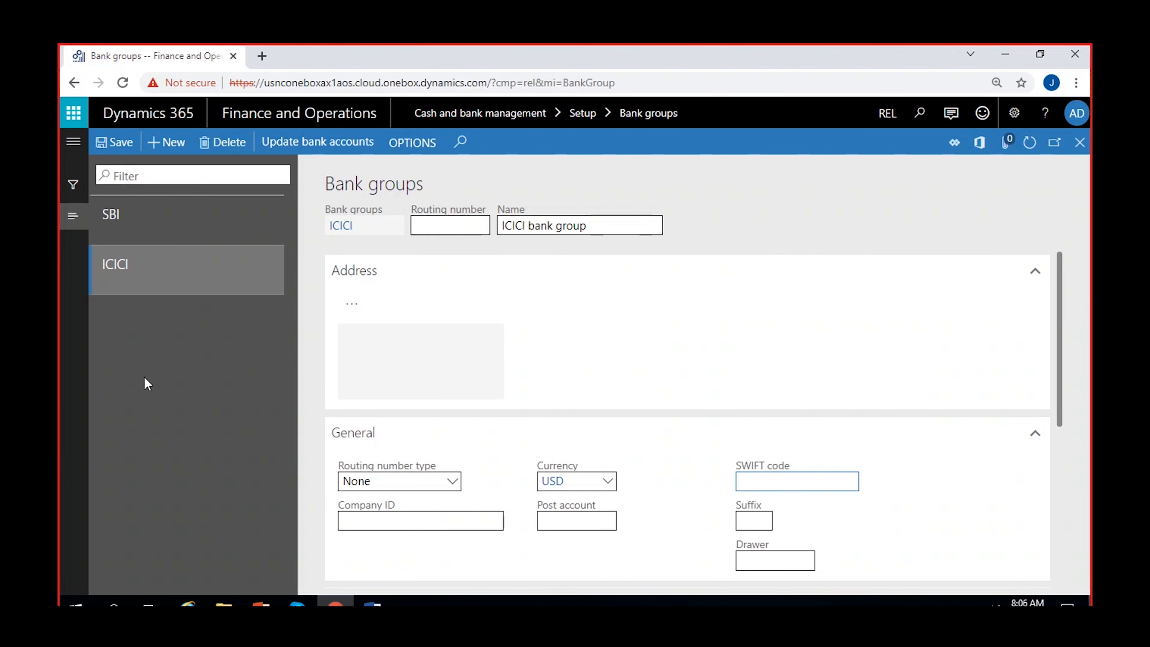
scroll(457, 520, "down", 3)
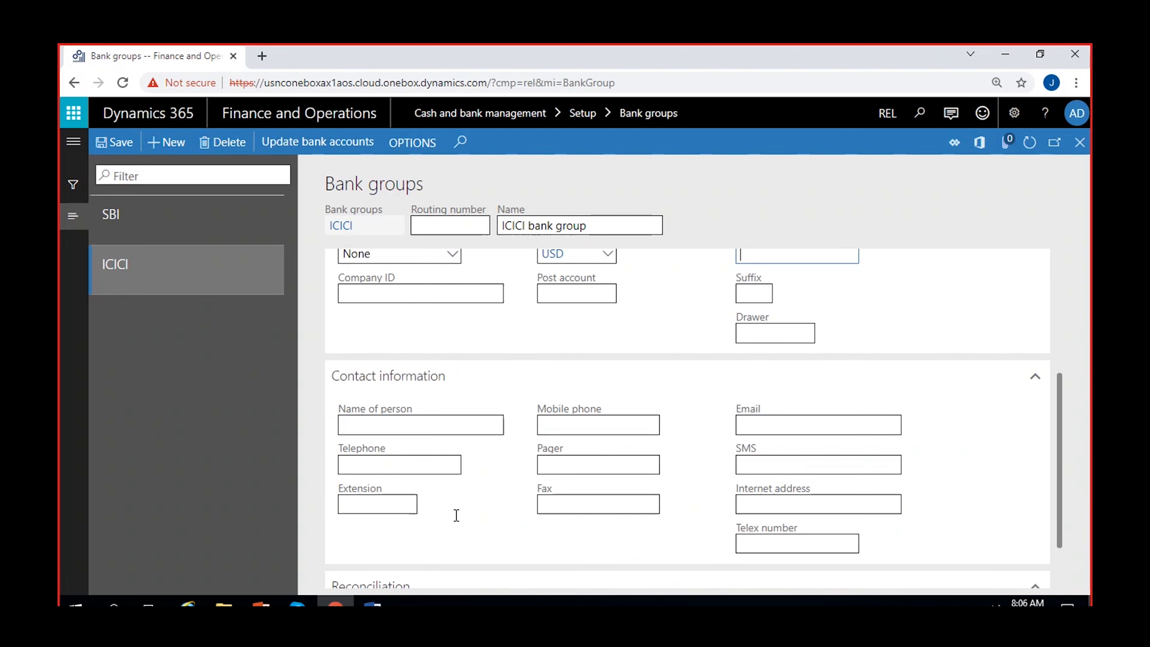
scroll(464, 489, "down", 2)
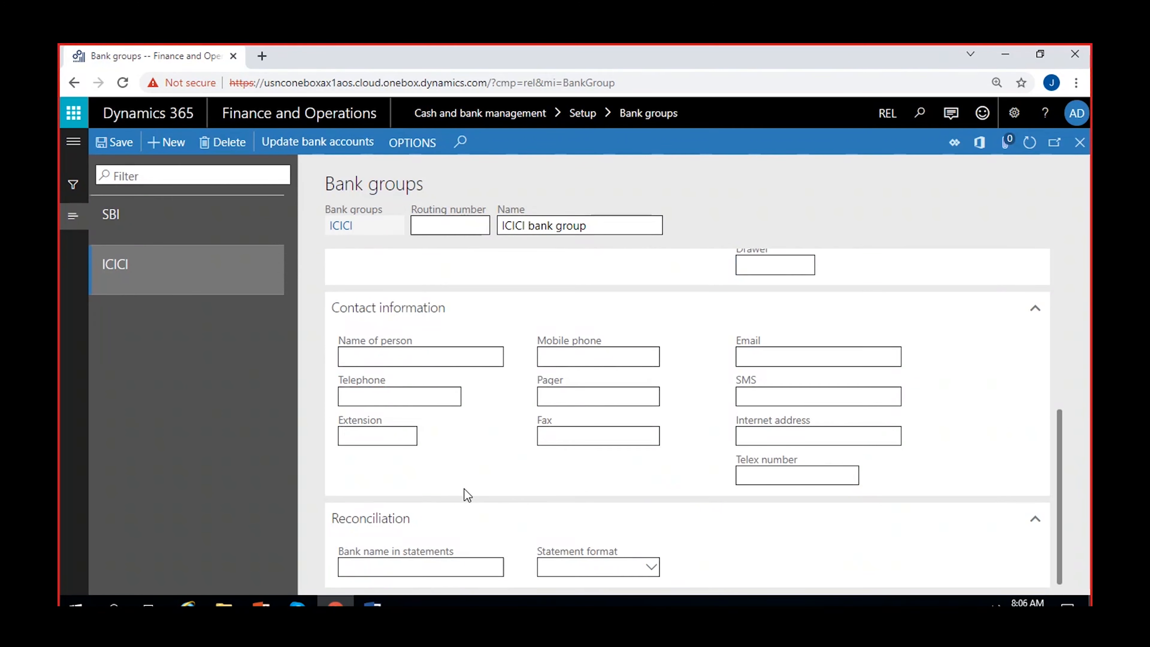
scroll(465, 489, "up", 5)
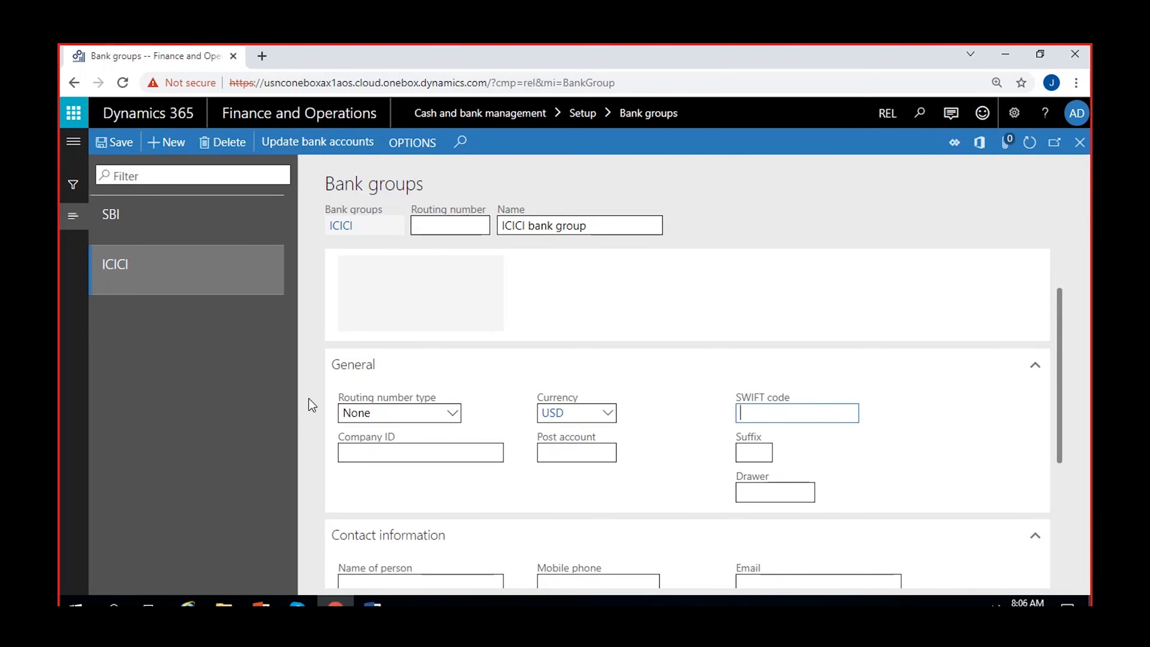
left_click(189, 226)
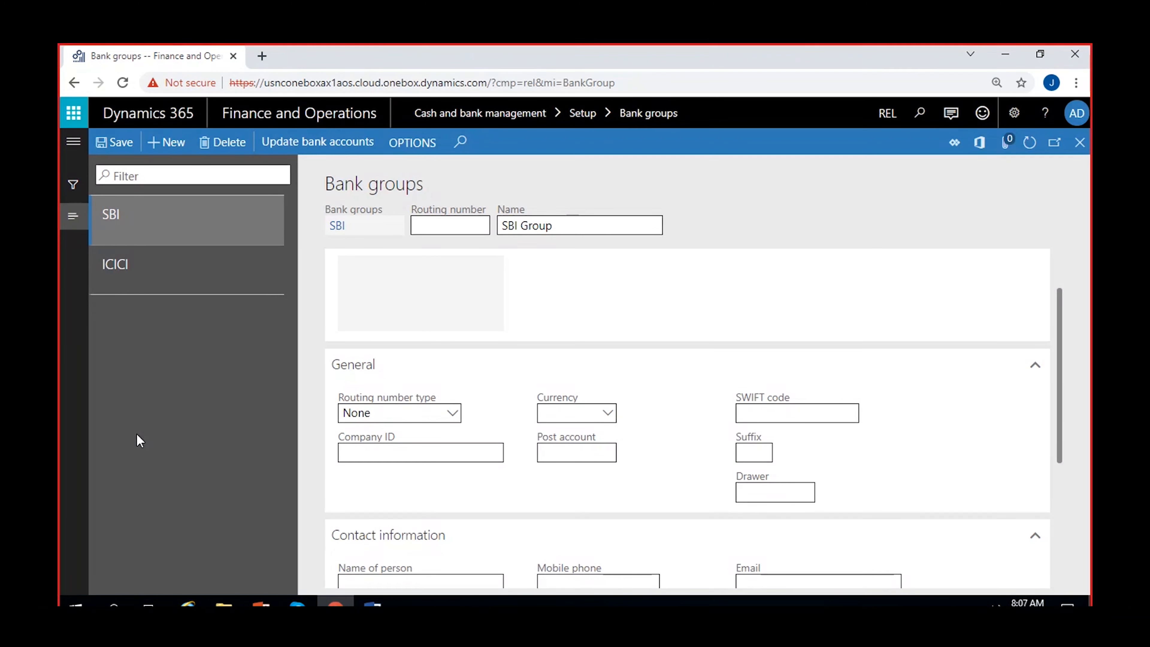
Open the Bank accounts list in Cash and bank management and delete the blank USD bank account record.
left_click(75, 147)
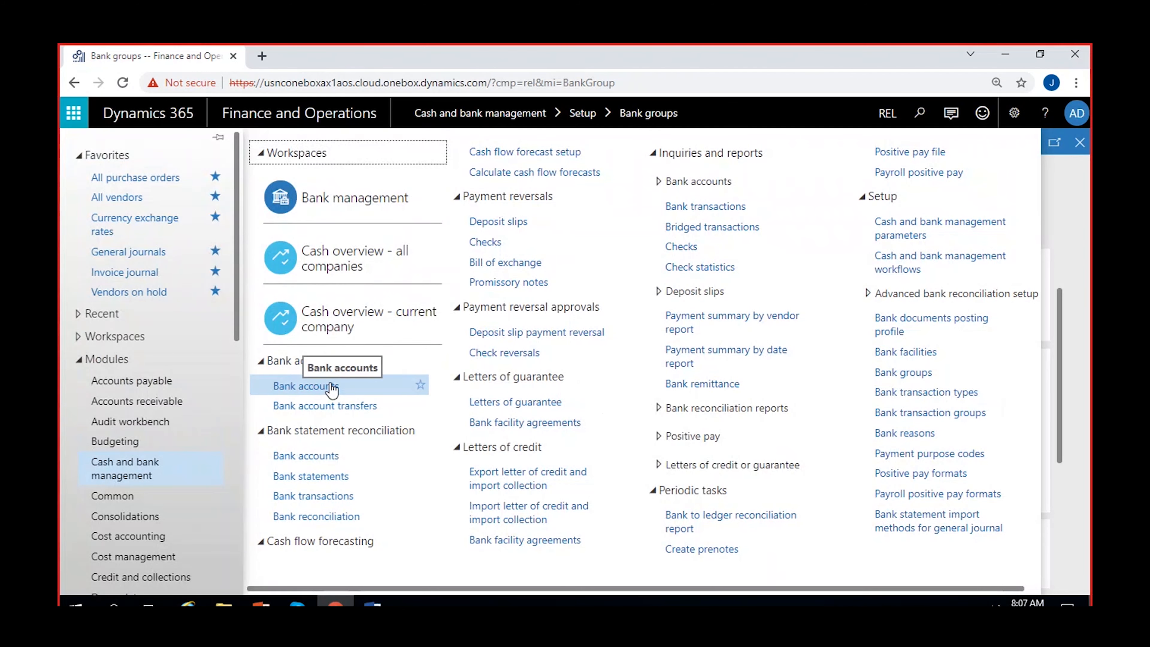
left_click(312, 388)
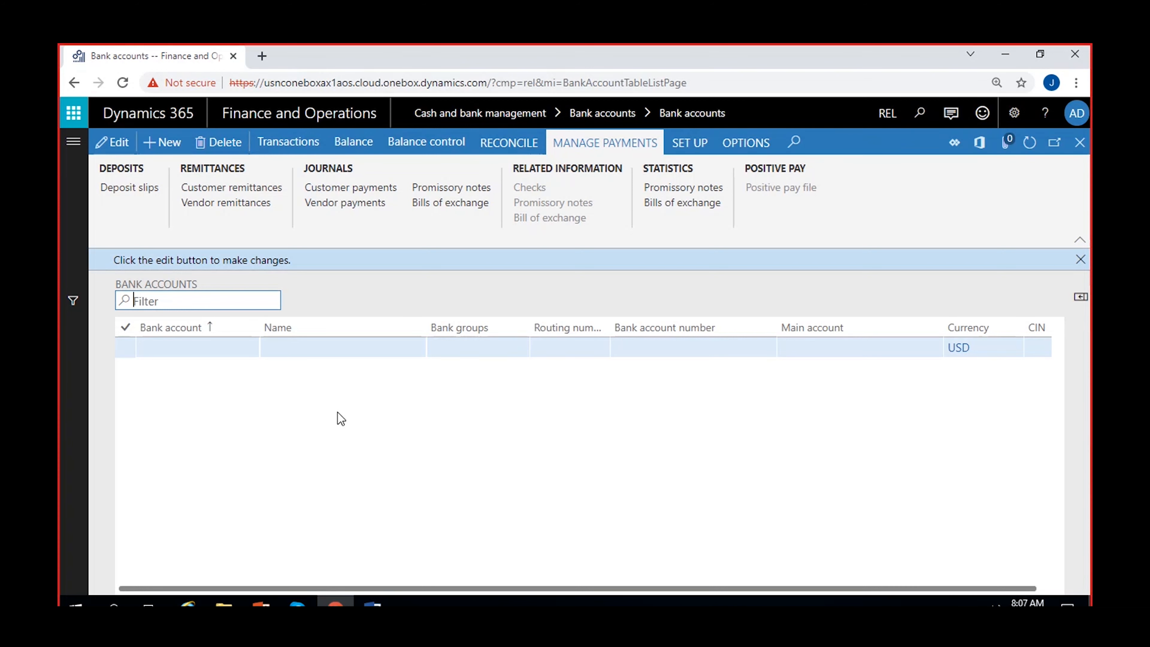
left_click(1080, 259)
left_click(181, 328)
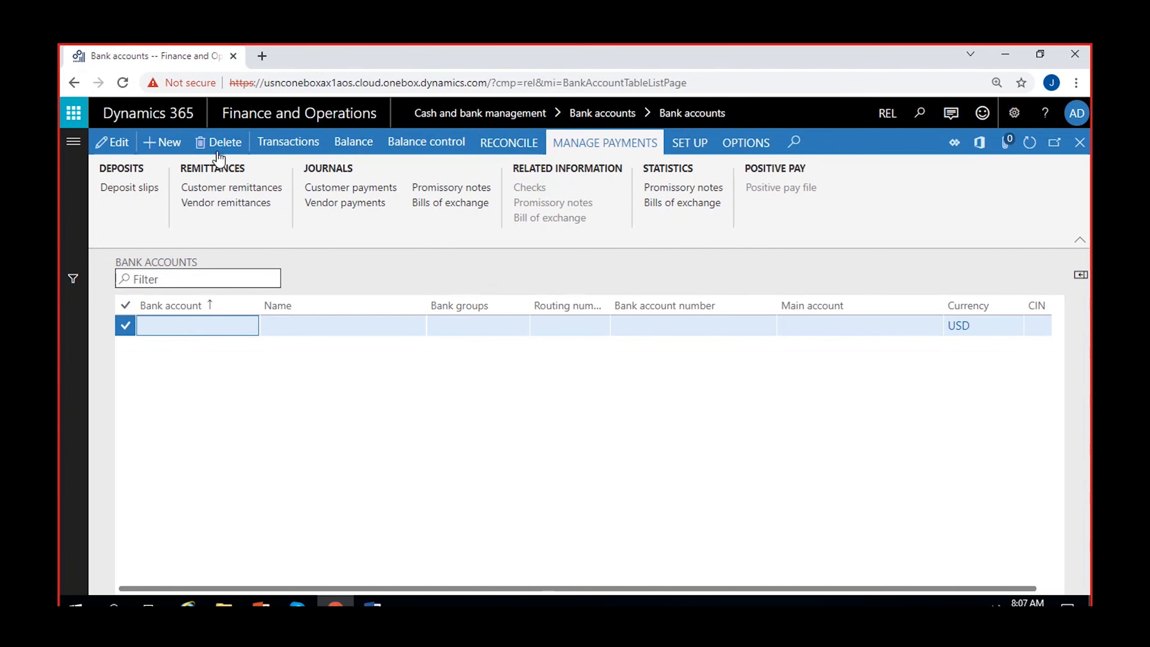
left_click(217, 142)
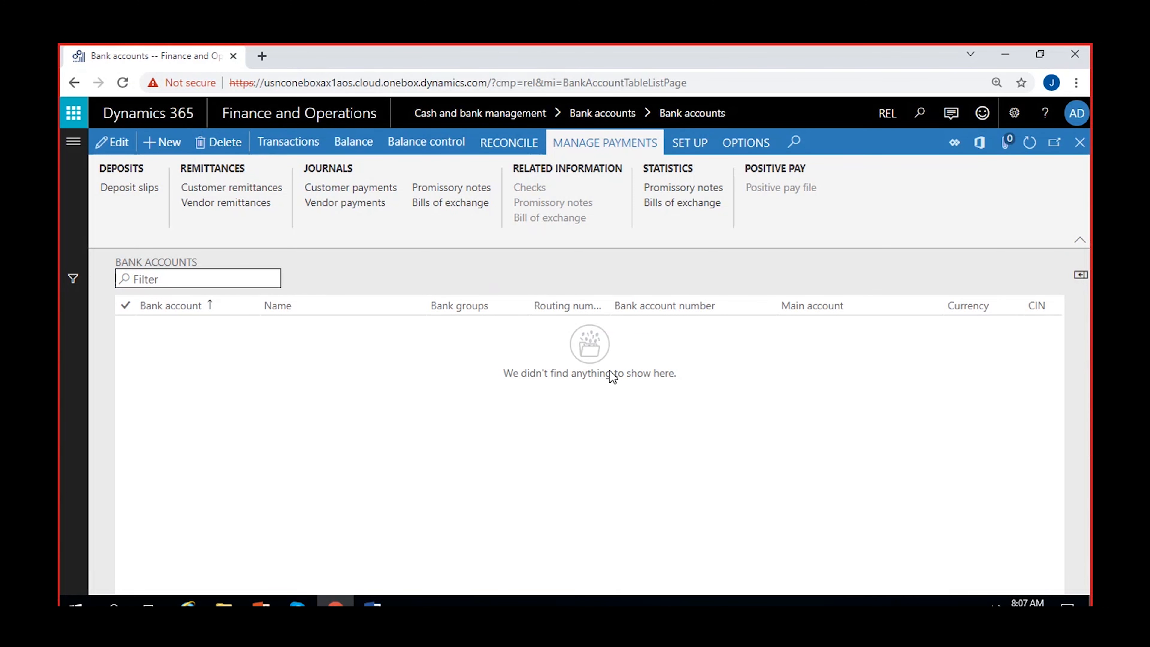
Create a new bank account record with the bank account ID ICICI-Hyd.
left_click(161, 142)
type("ICI")
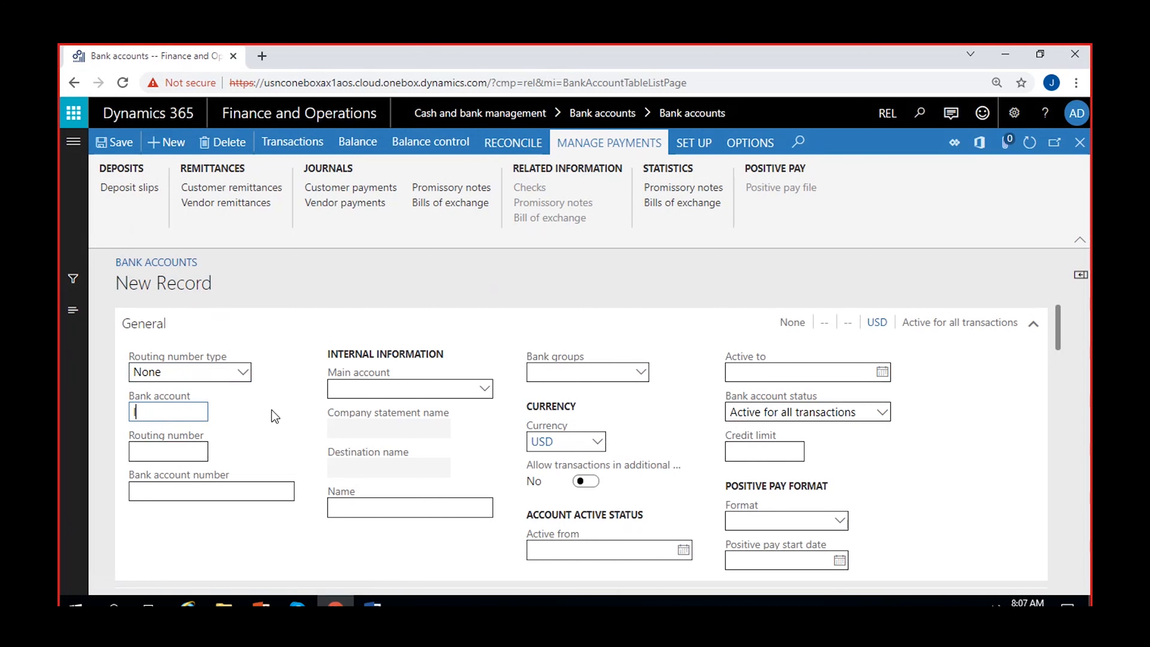
type("CI-1")
left_click(252, 413)
left_click(201, 411)
key("BackSpace")
type("Hyd")
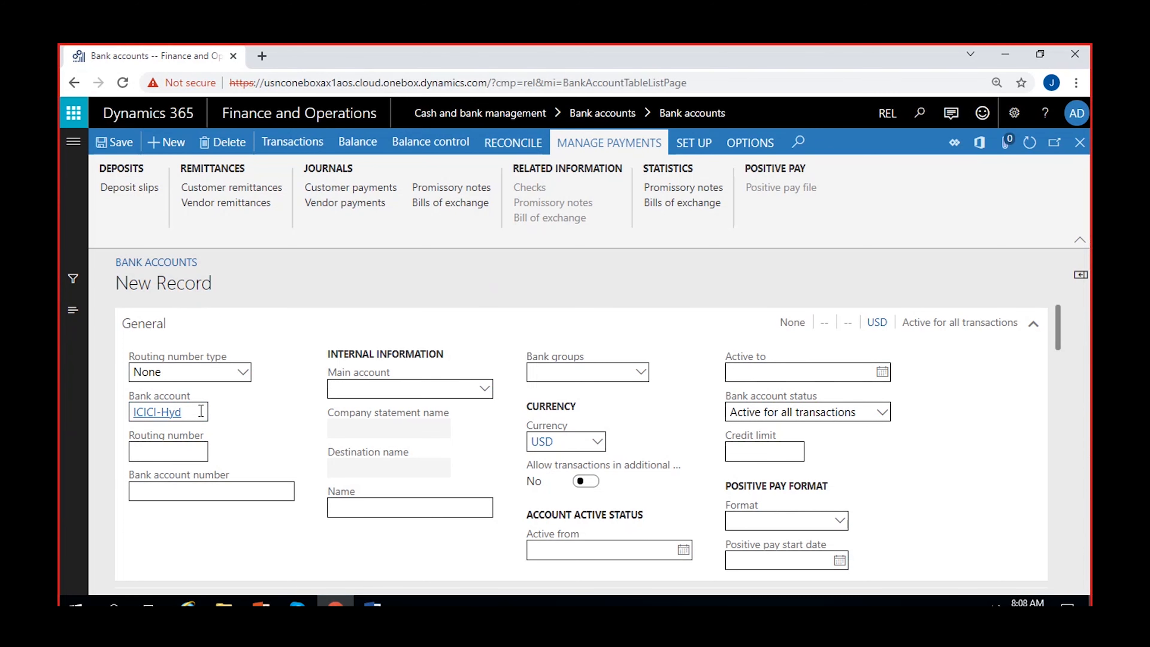
Change the bank account ID to ICICI followed by the account number's last four digits, and fill in the bank account number.
left_click(201, 411)
key("BackSpace")
key("BackSpace")
key("BackSpace")
key("BackSpace")
type("8247")
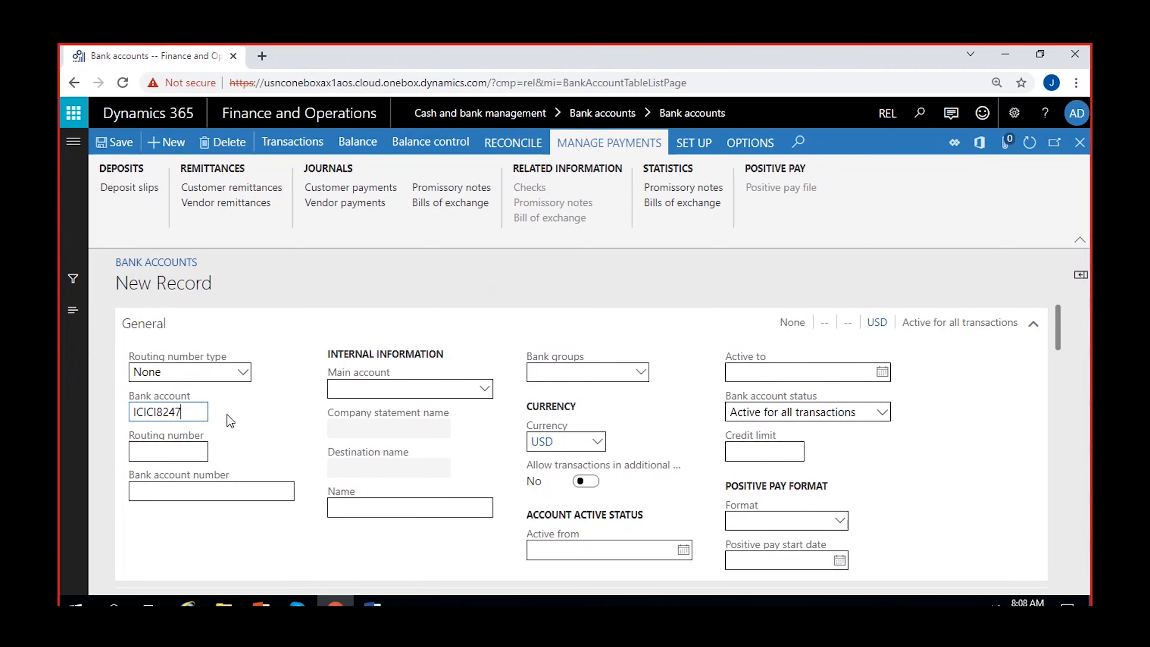
left_click(227, 414)
left_click(196, 493)
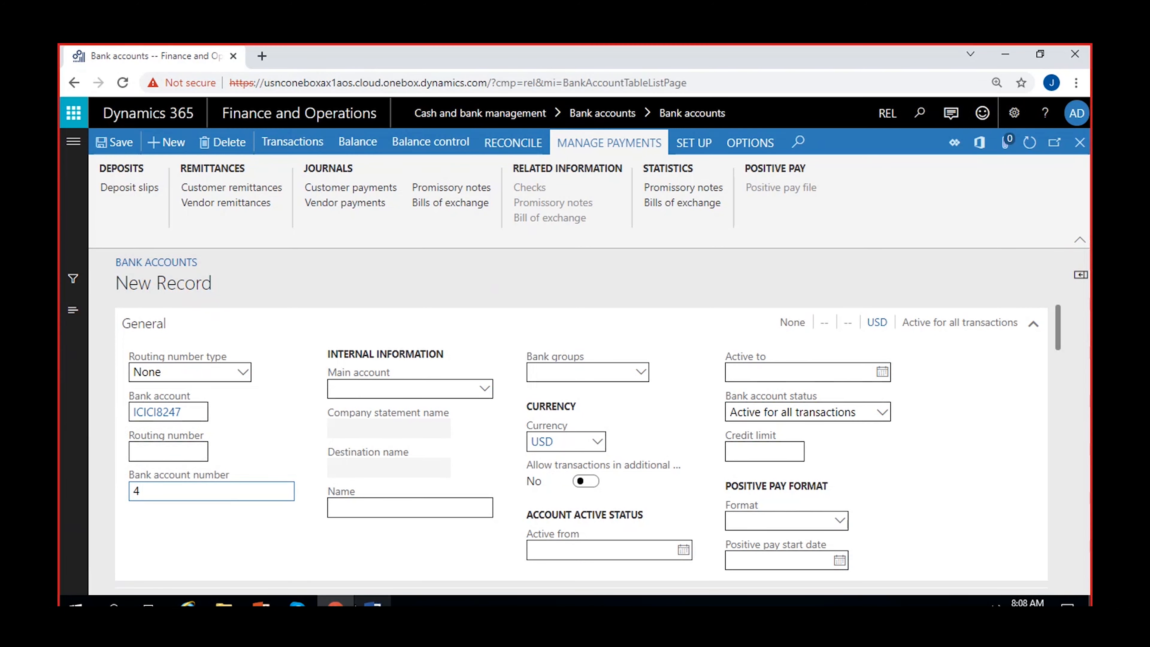
type("789568247")
left_click(180, 516)
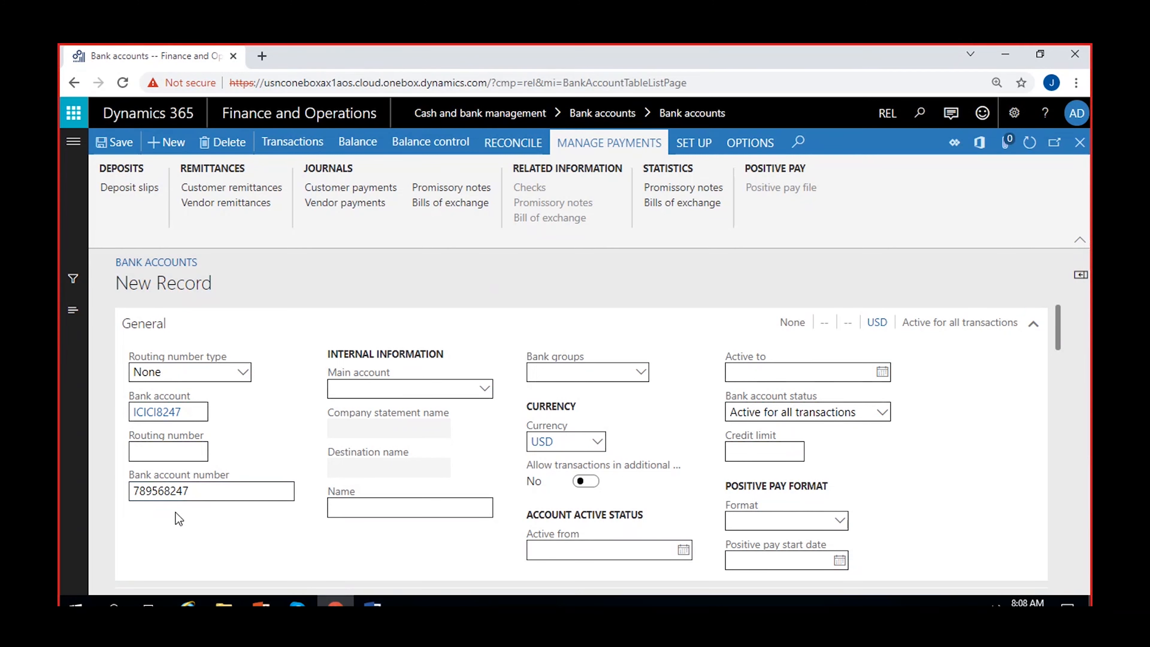
Compare the bank account ID with the bank account number on the new record.
left_click(189, 414)
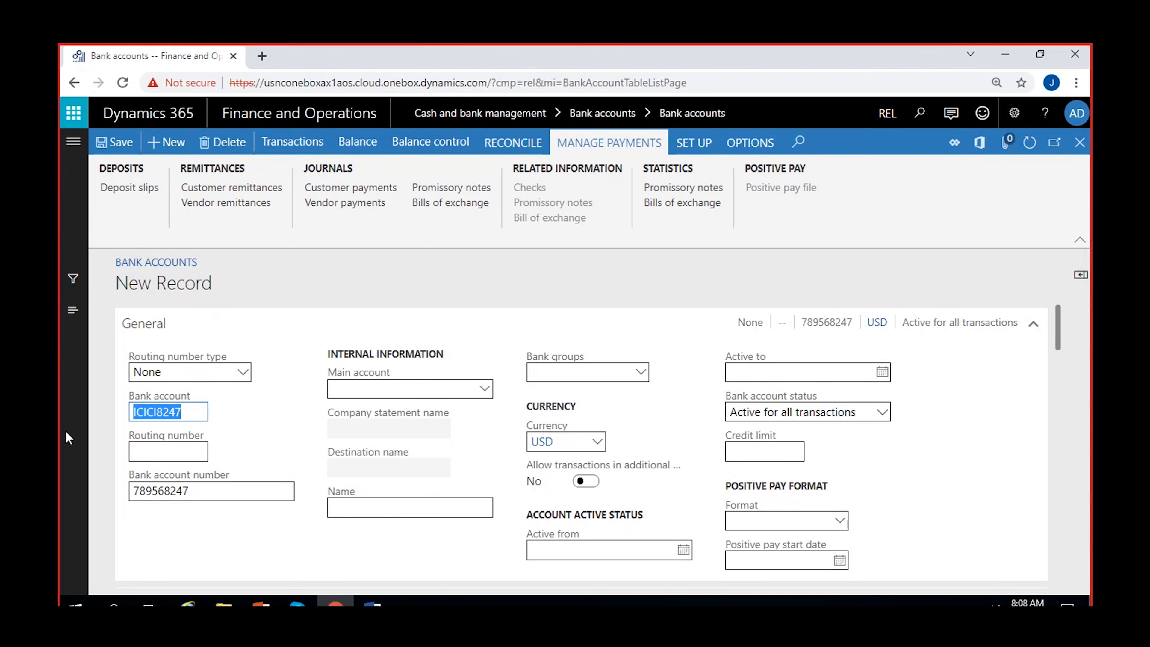
left_click(185, 492)
left_click_drag(185, 493, 57, 512)
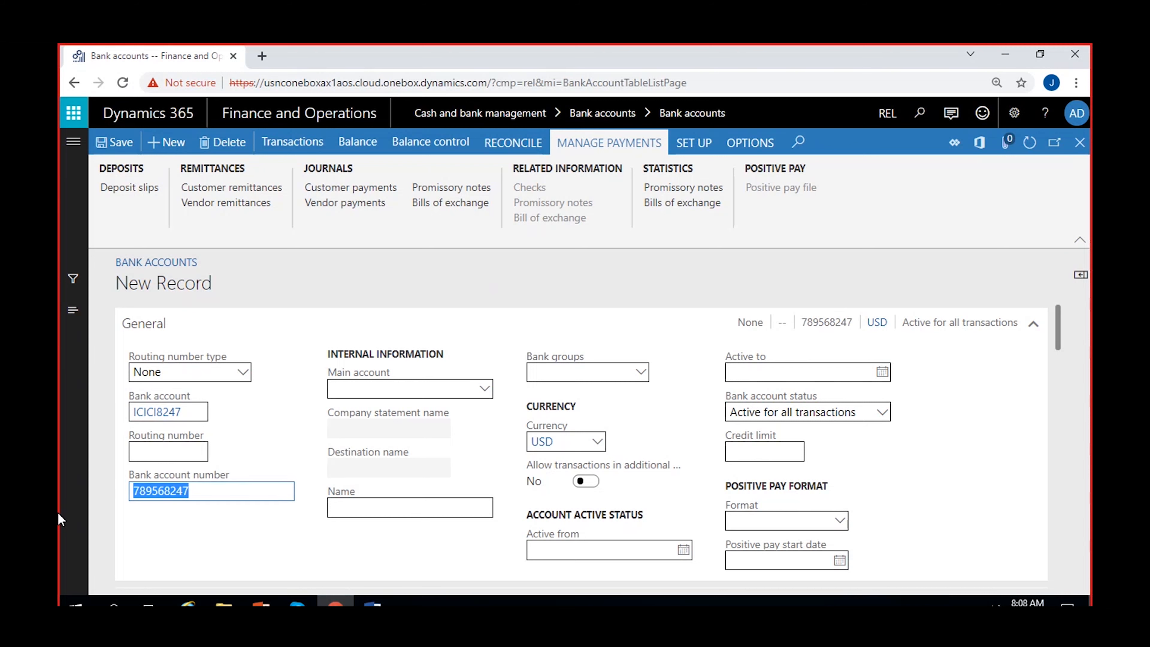
left_click(161, 504)
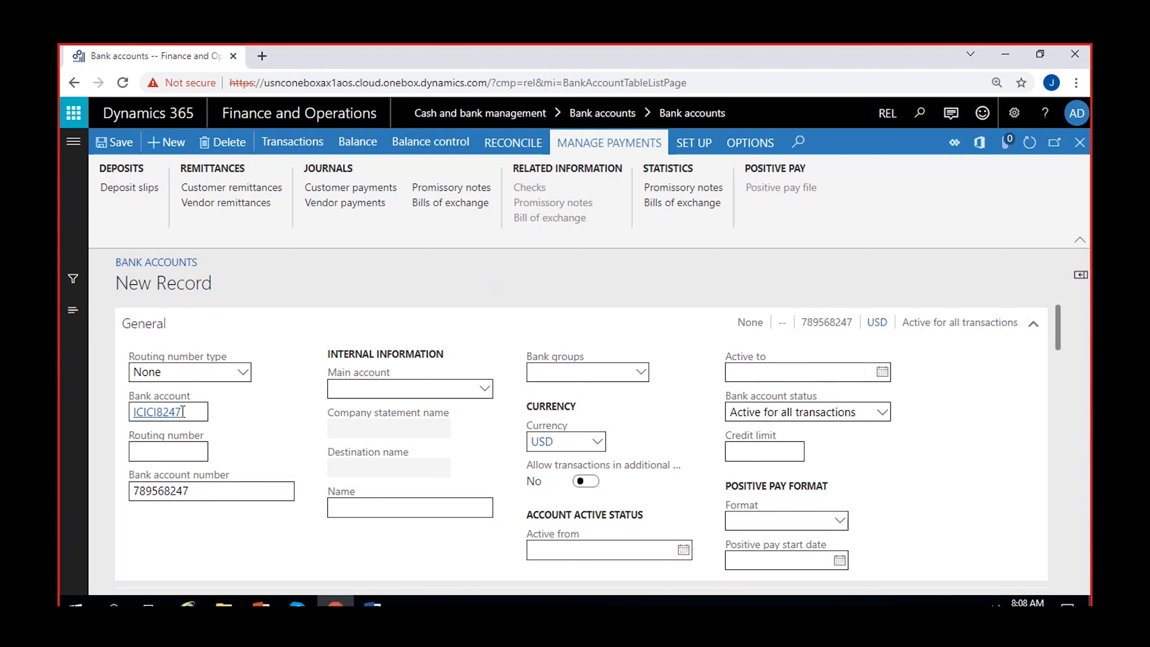
left_click_drag(194, 412, 61, 410)
left_click(286, 409)
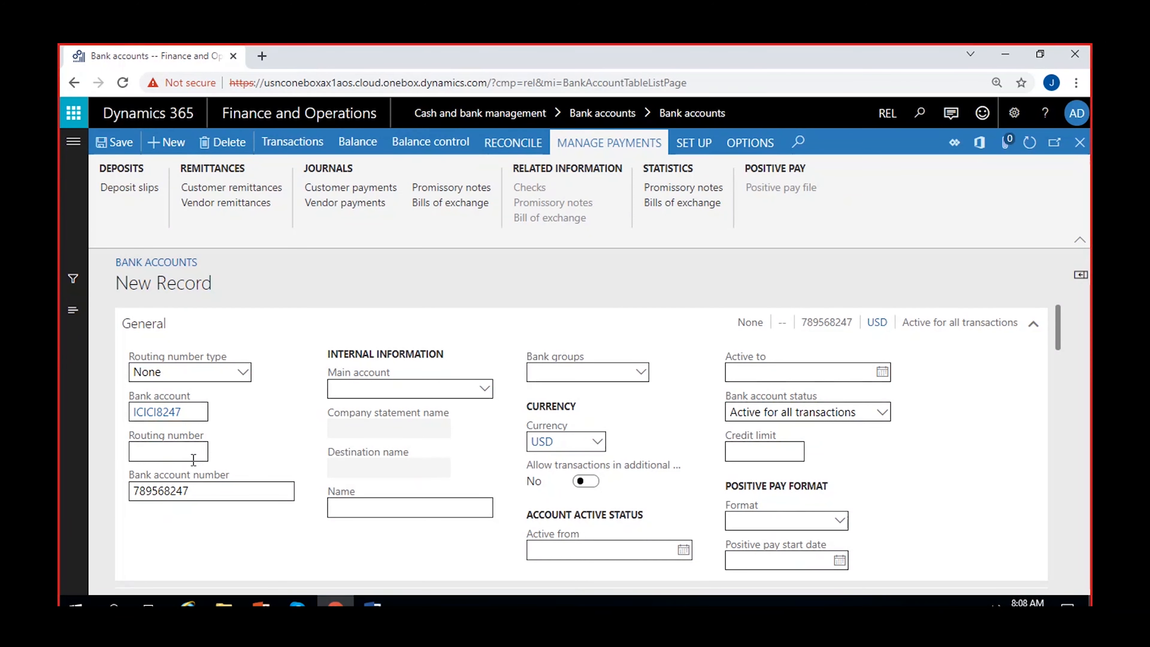
left_click(192, 413)
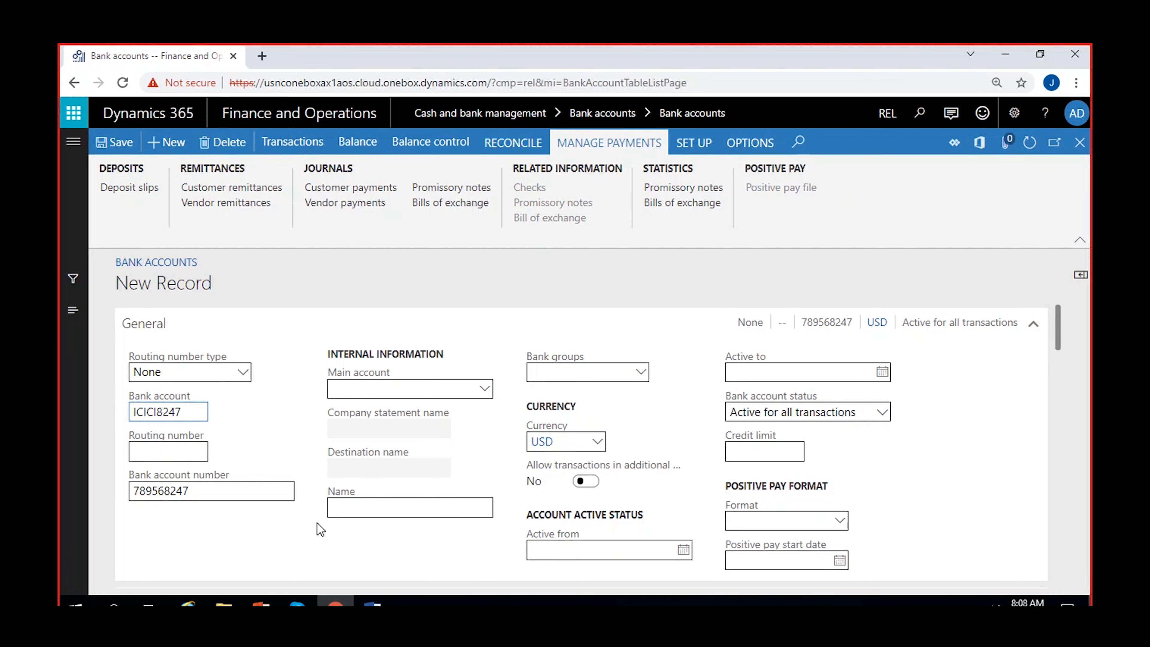
left_click(243, 511)
Set the routing number type to FW and the routing number to 12456, and try to save the bank account.
left_click(167, 443)
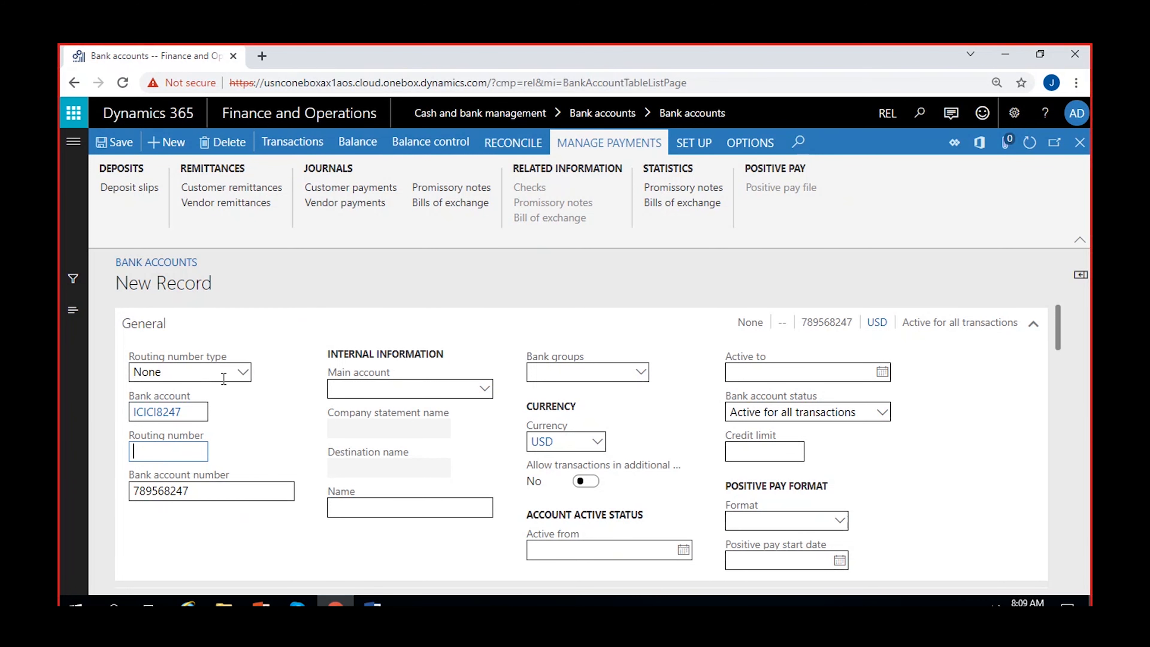
left_click(244, 372)
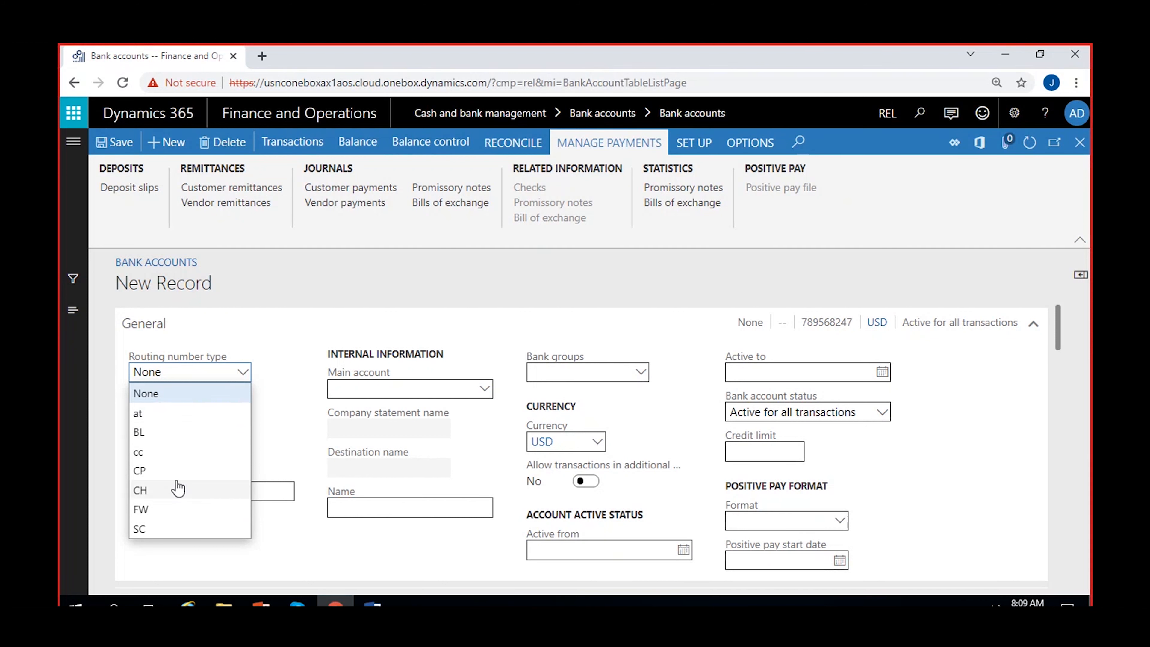
left_click(276, 427)
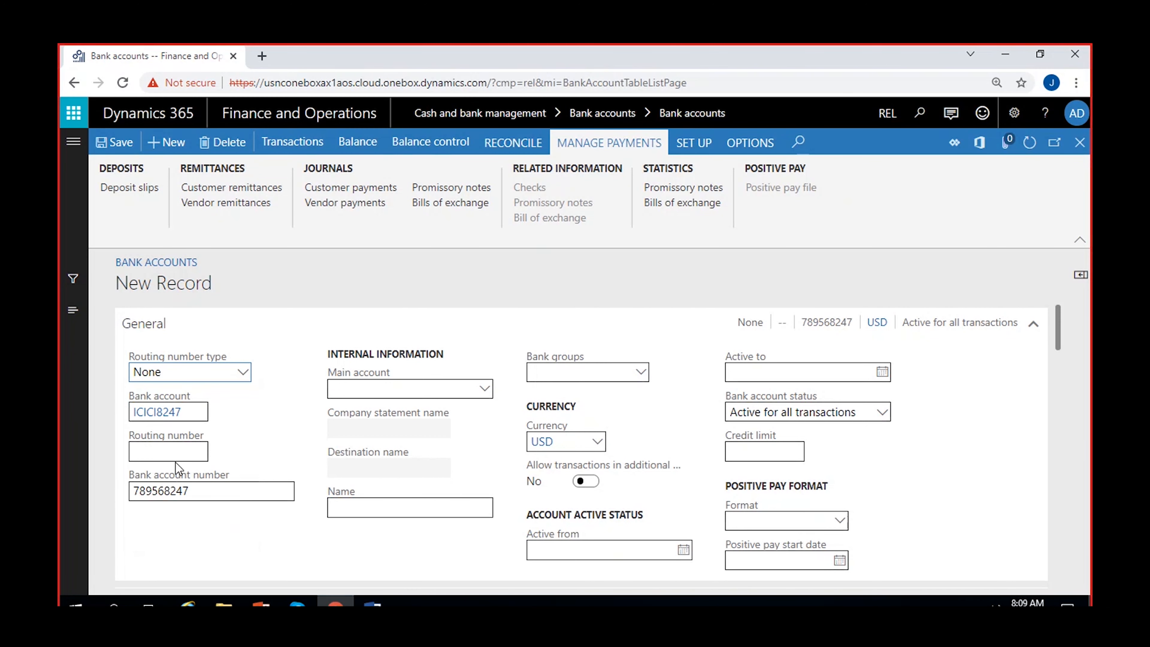
left_click(241, 372)
left_click(149, 506)
left_click(184, 452)
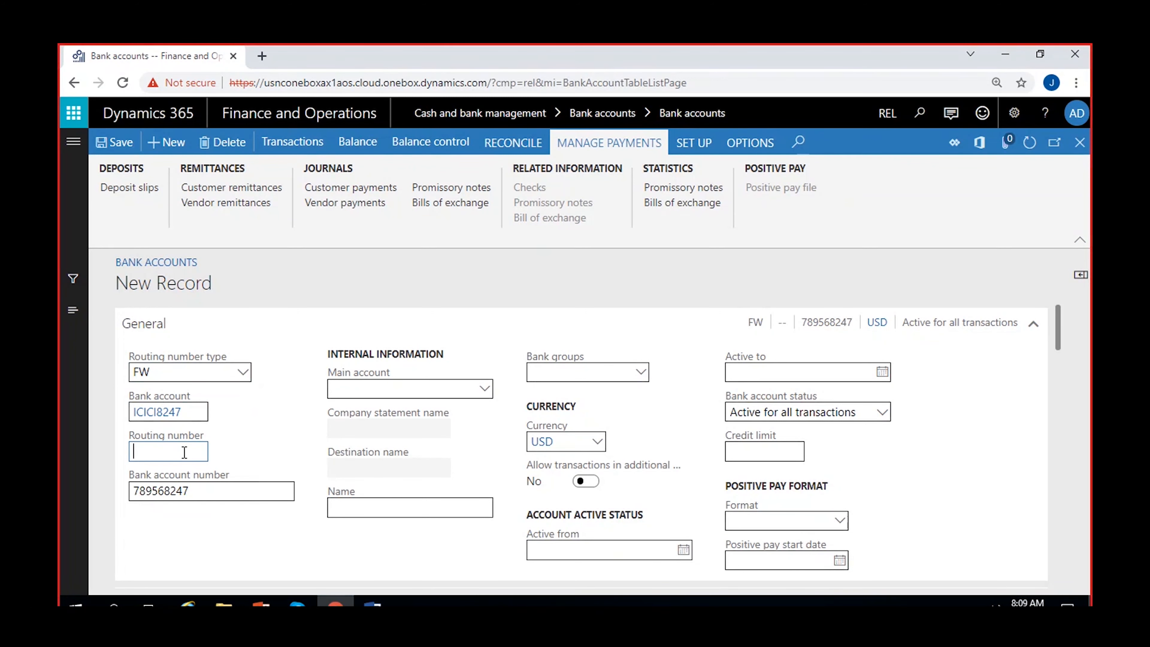
type("12456")
left_click(103, 146)
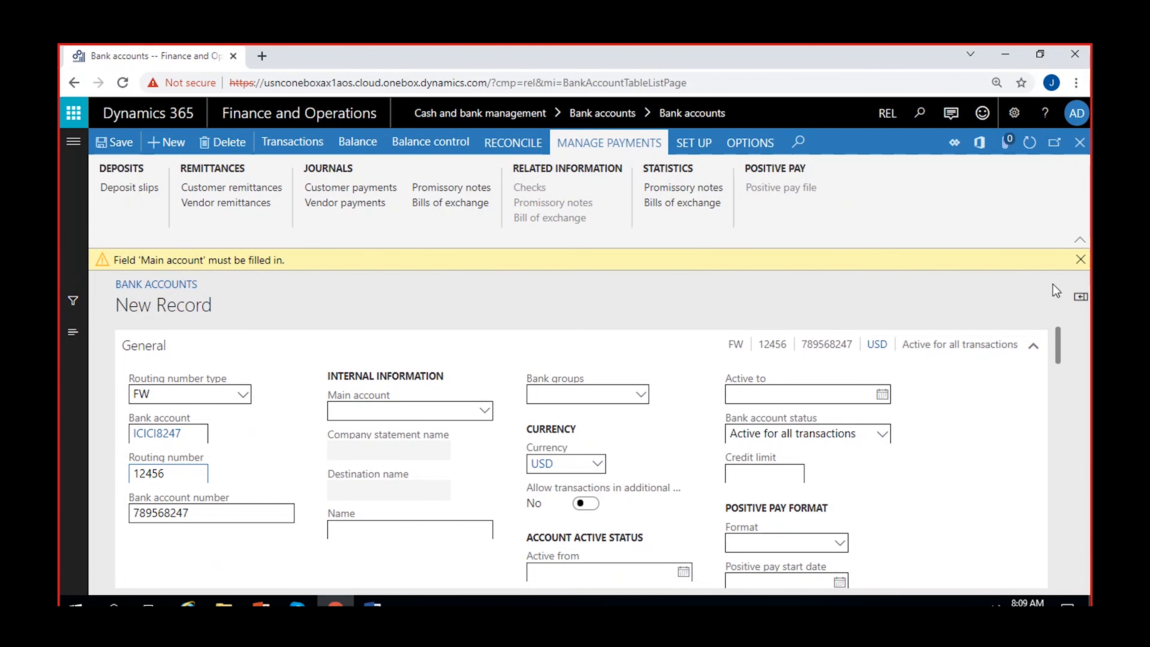
left_click(1079, 259)
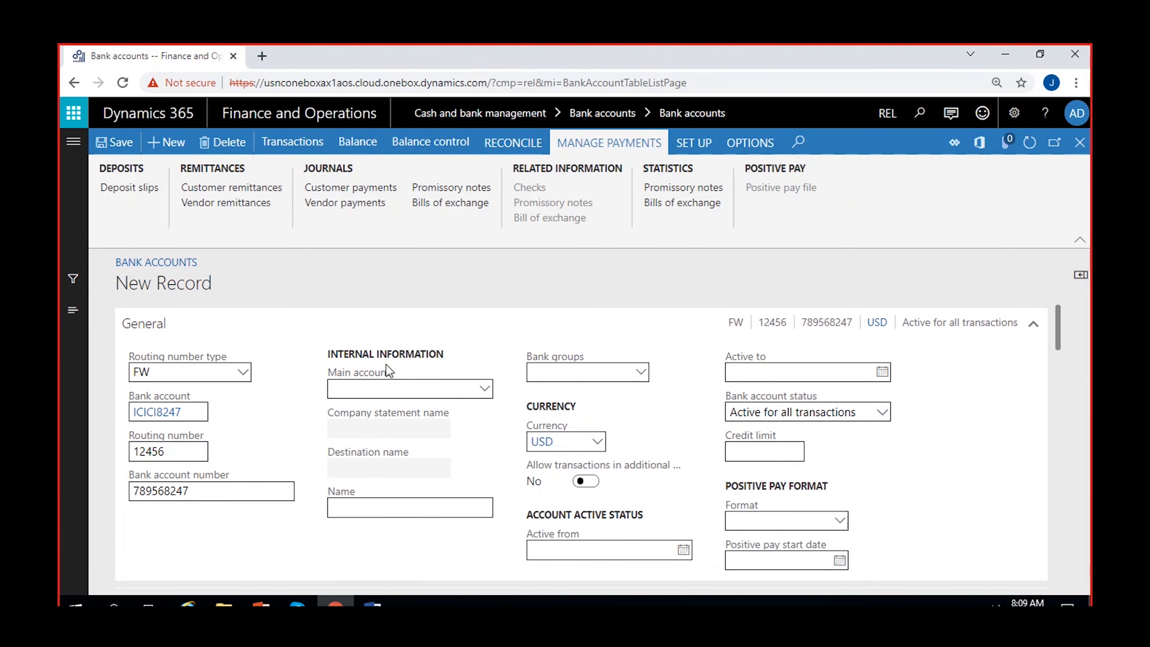
Open the main accounts of the REL COA chart of accounts from the bank account's Main account field.
mouse_move(327, 452)
mouse_move(409, 413)
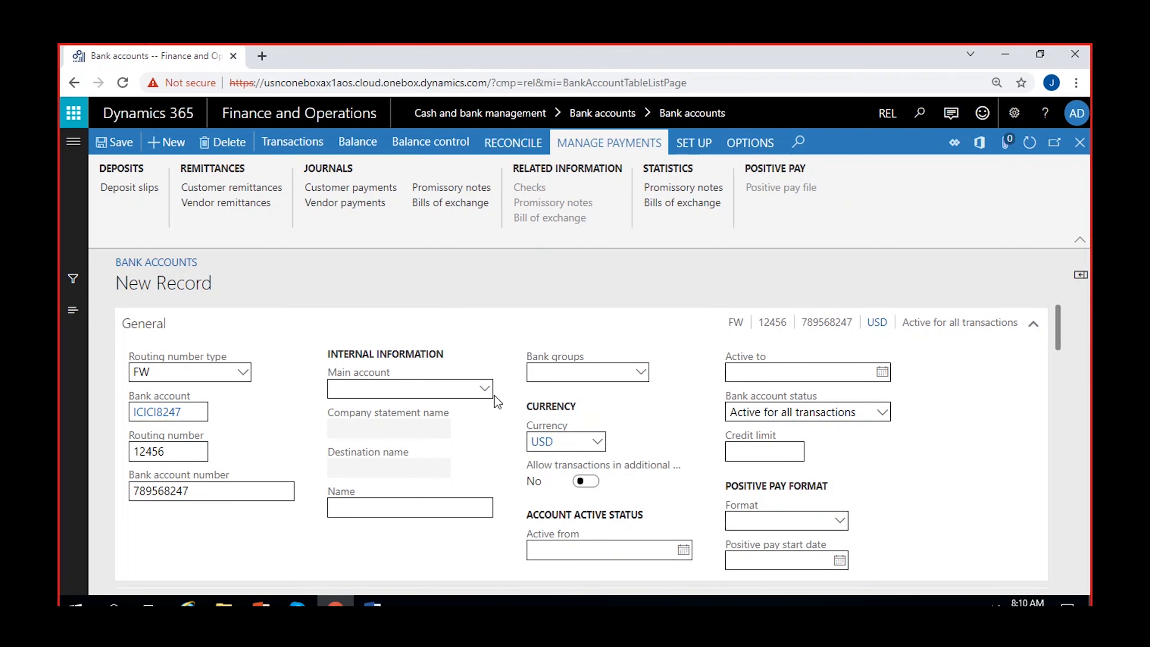
left_click(484, 389)
right_click(485, 393)
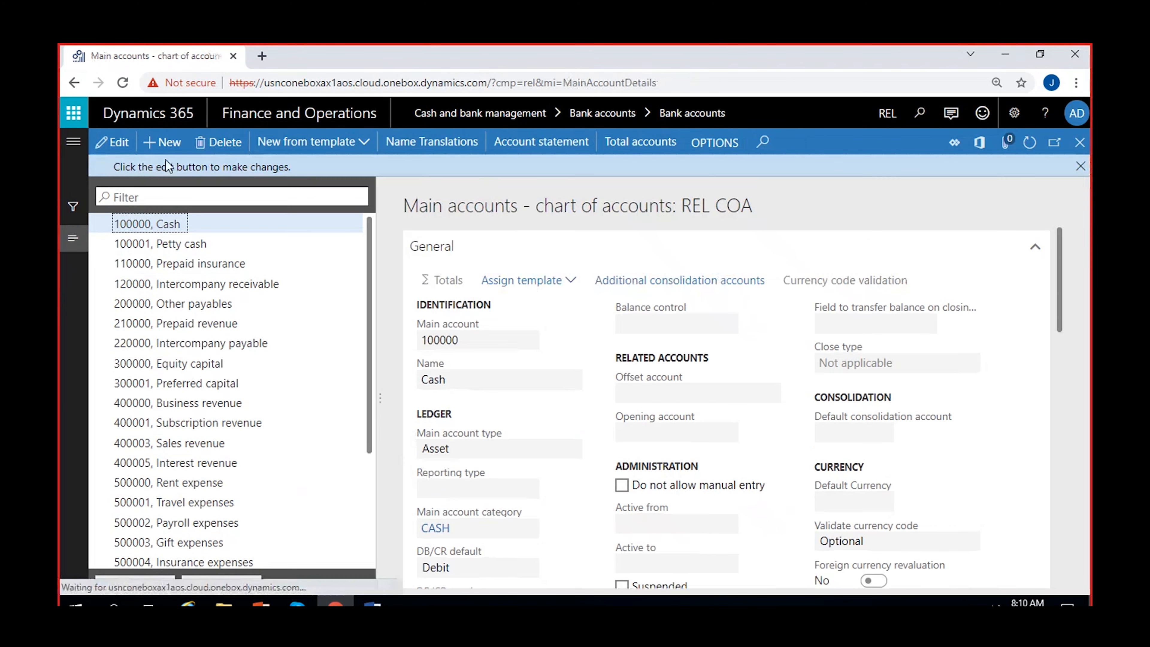
Create main account 100100 in the REL COA chart, naming it ICICI plus the bank account's last four digits and the word Bank.
left_click(168, 145)
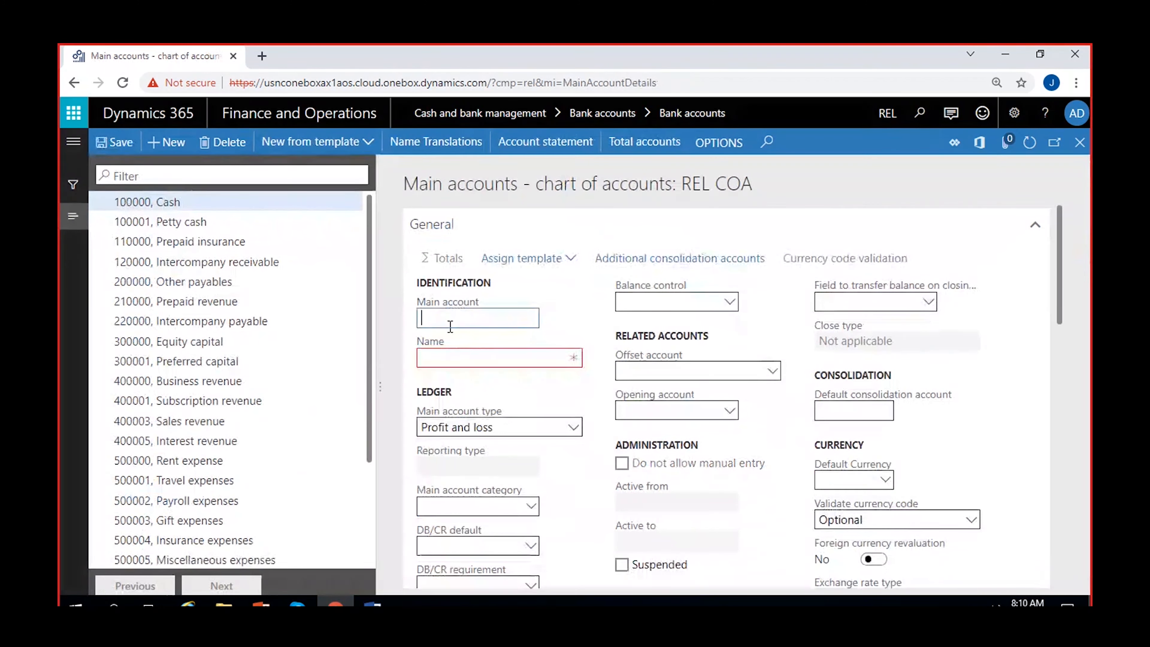
type("1000")
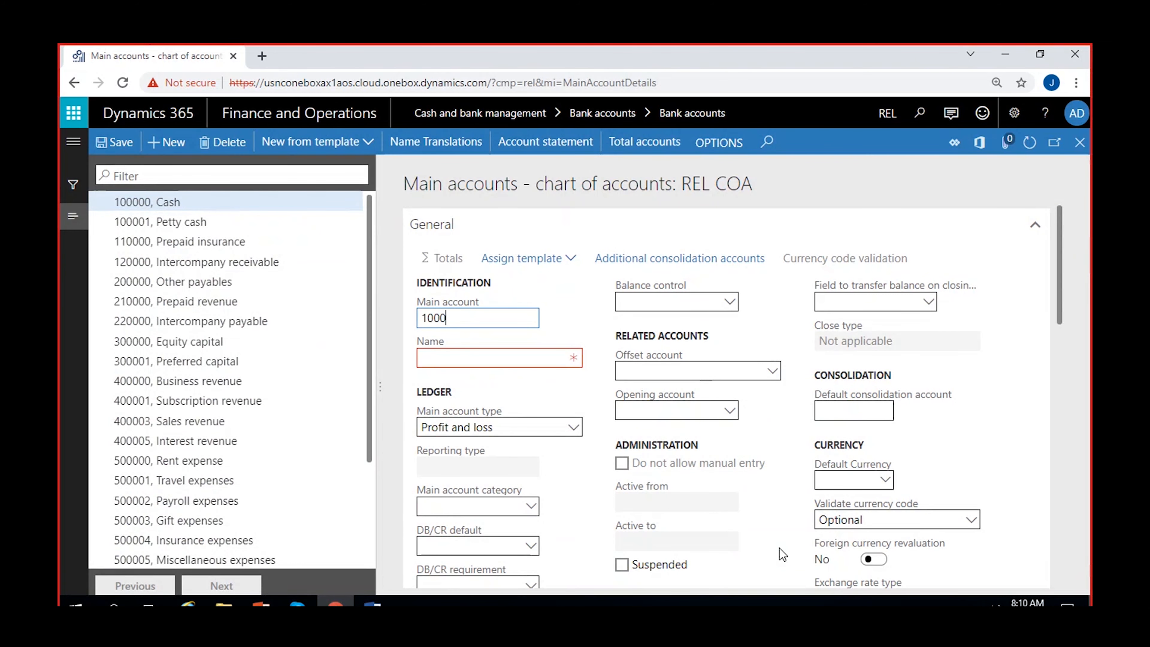
key("BackSpace")
type("00")
left_click(482, 356)
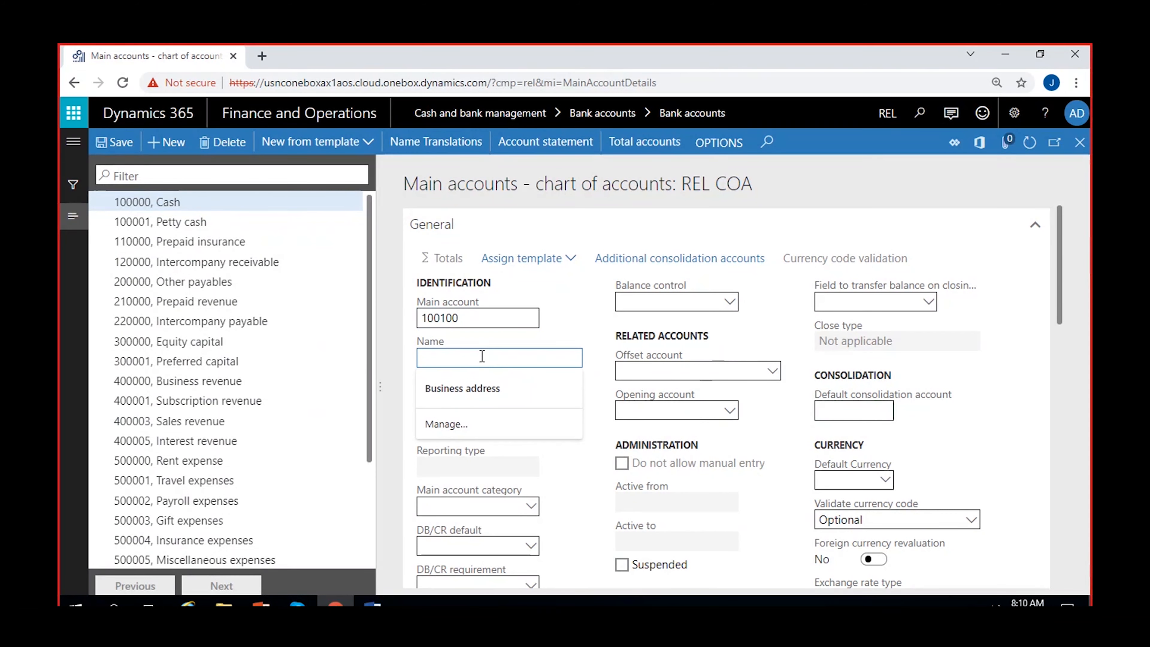
type("ICICI")
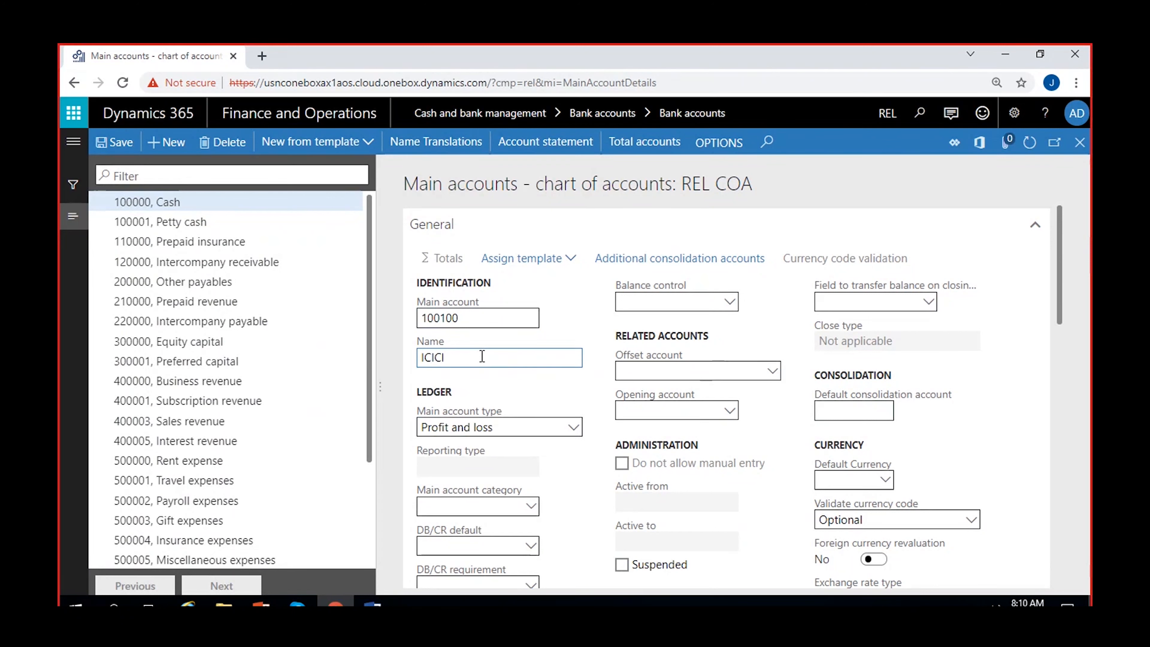
type("-8247 Bank")
Set the new main account's type to Asset, save it and return to the bank account record.
left_click(553, 428)
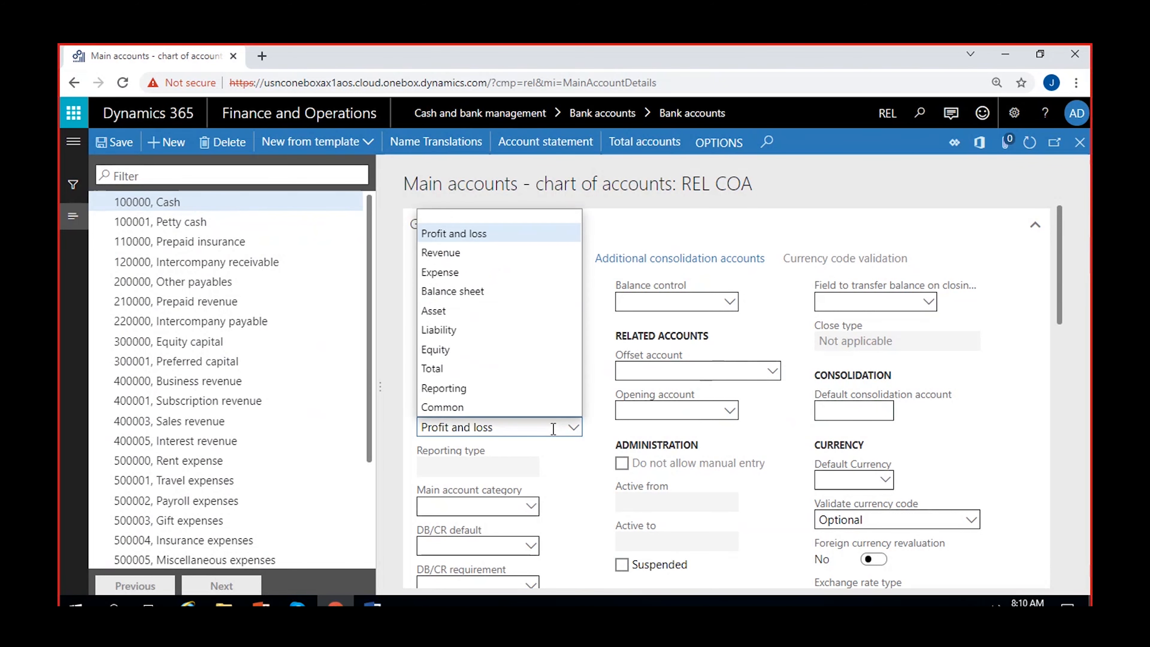
left_click(449, 311)
left_click(119, 143)
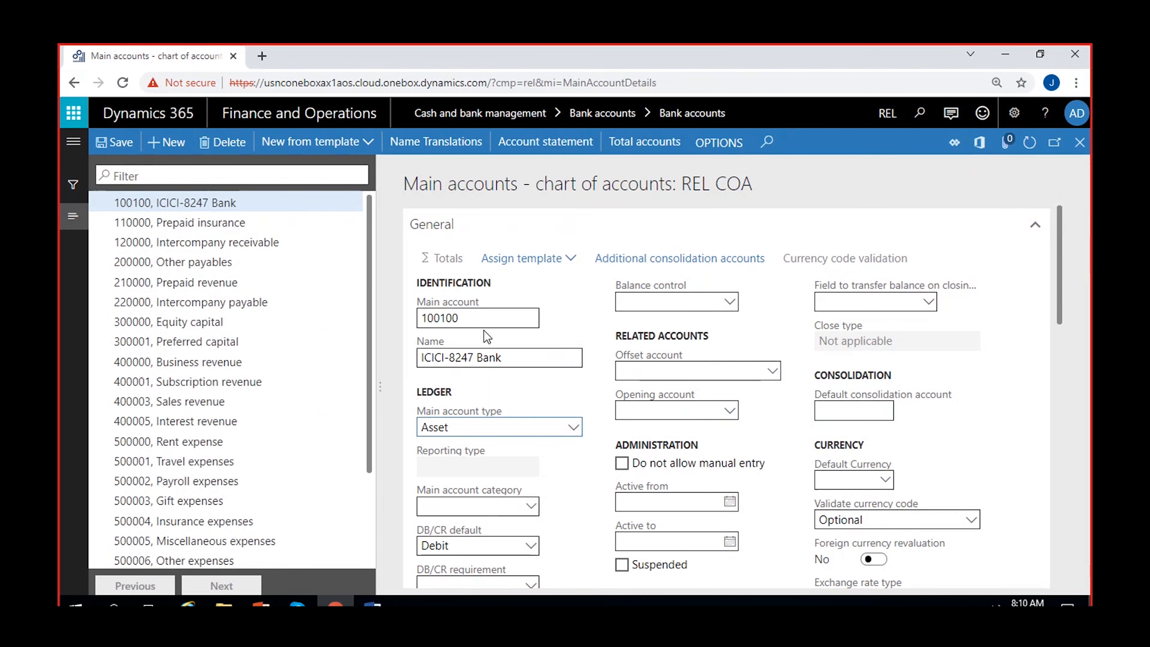
left_click(562, 303)
left_click(1079, 142)
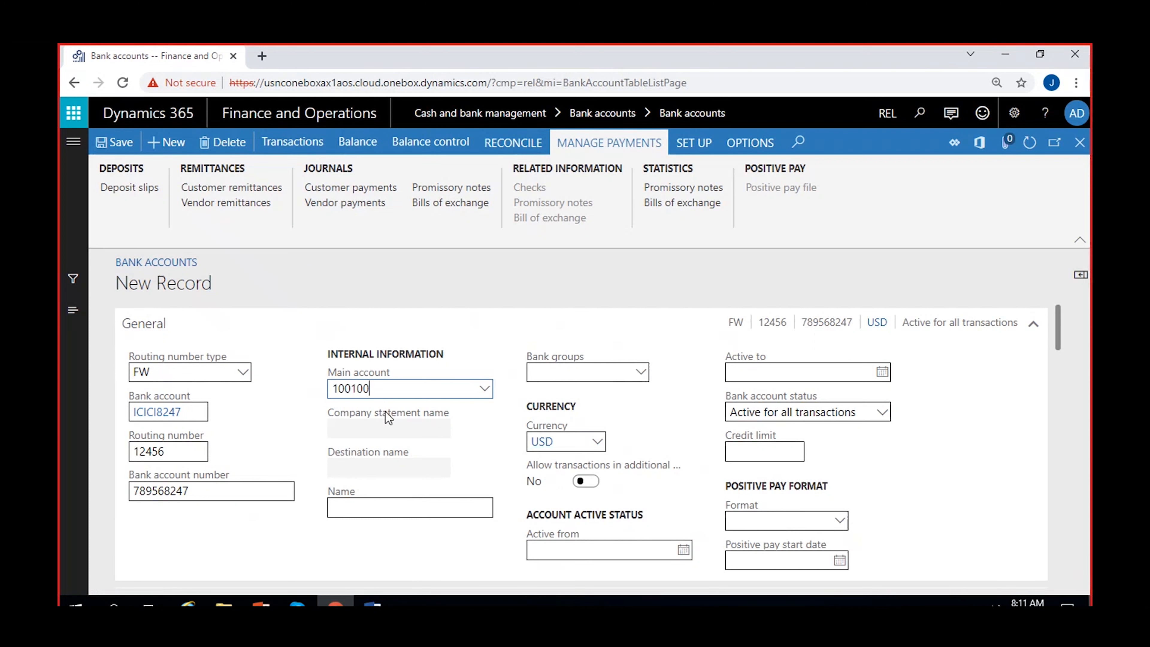
Assign main account 100100 to the new bank account from the account lookup.
left_click(482, 390)
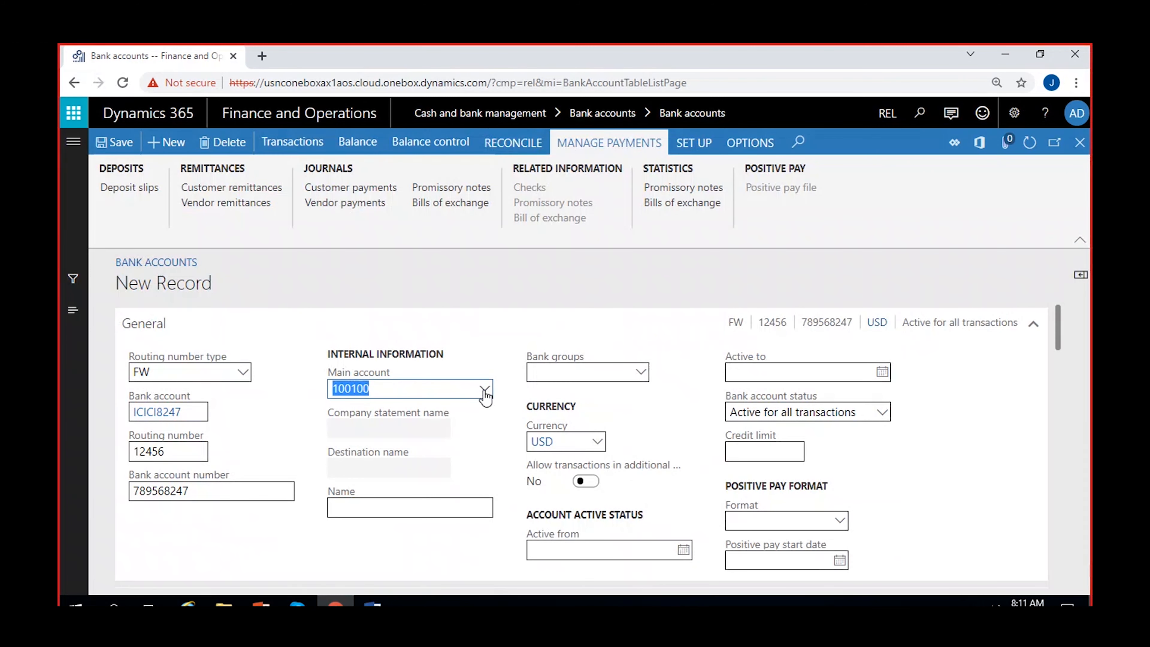
left_click(484, 389)
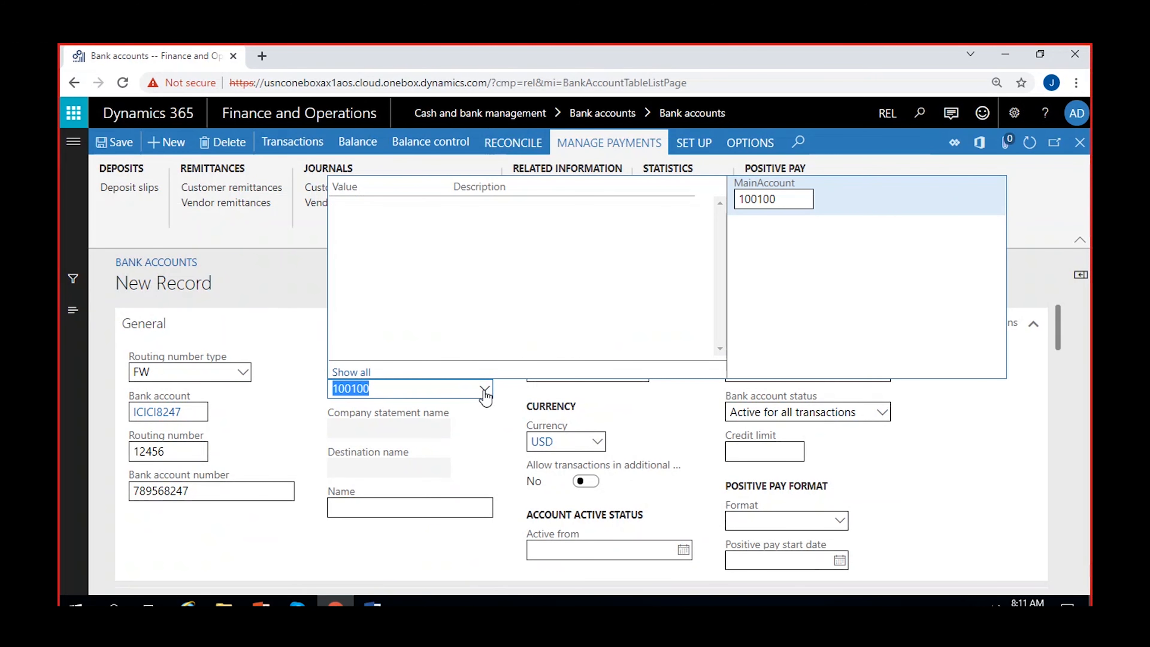
left_click(351, 372)
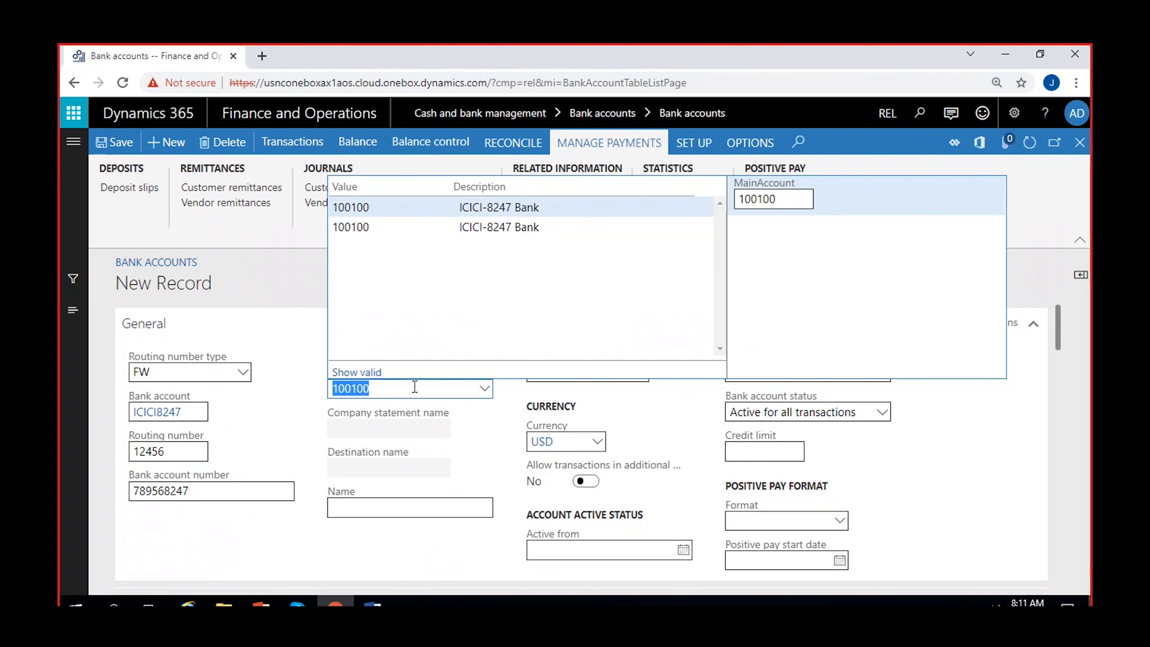
left_click(378, 373)
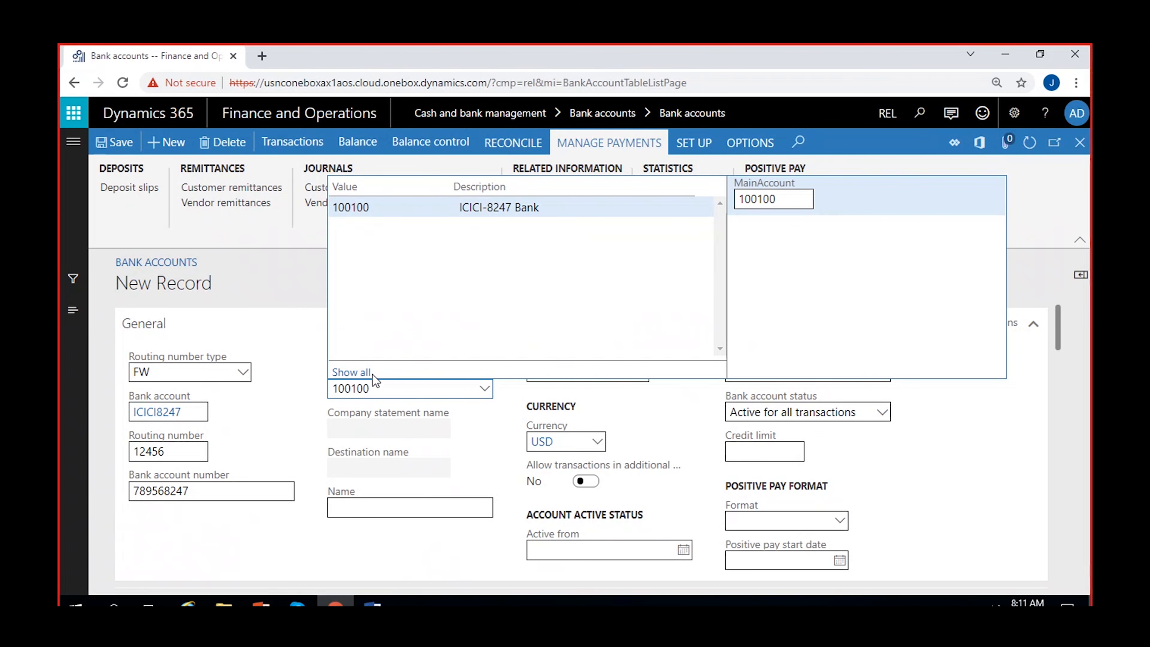
left_click(512, 212)
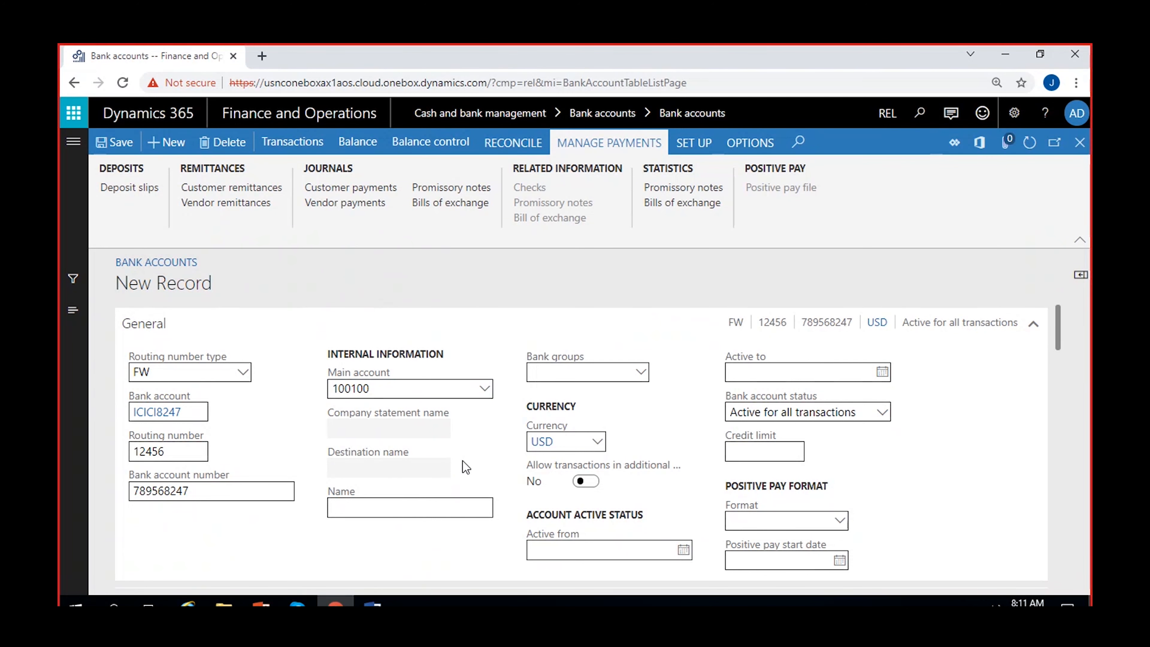
Name the bank account ICICI Current Account and save the record.
left_click(448, 507)
type("ICICI ")
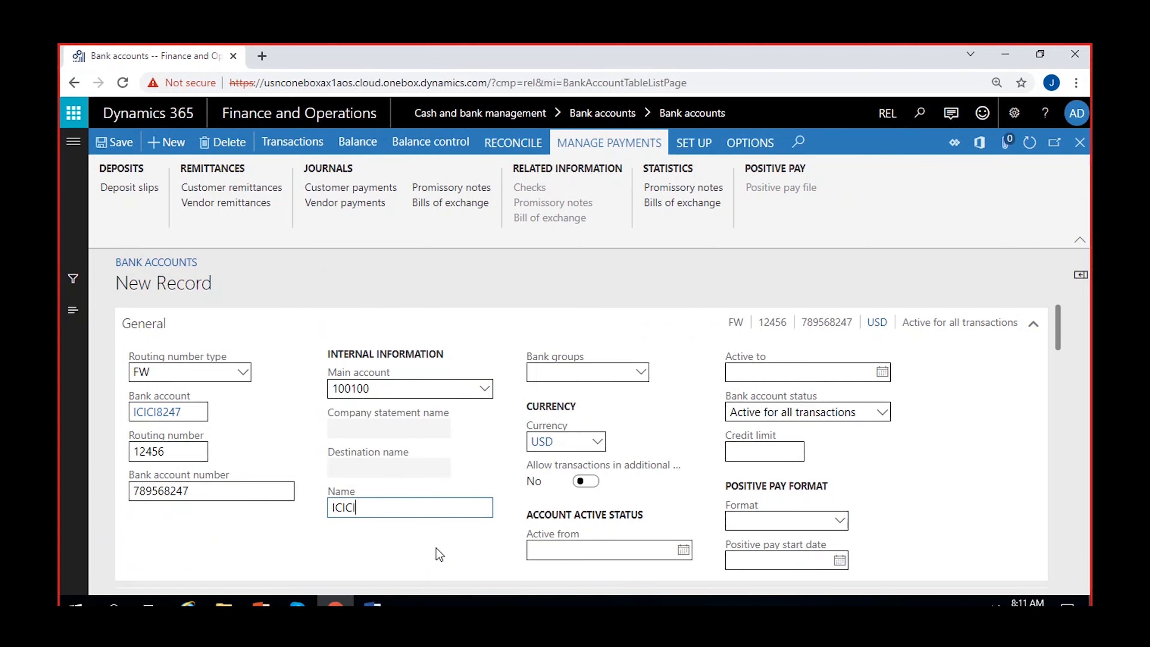
type("Curre")
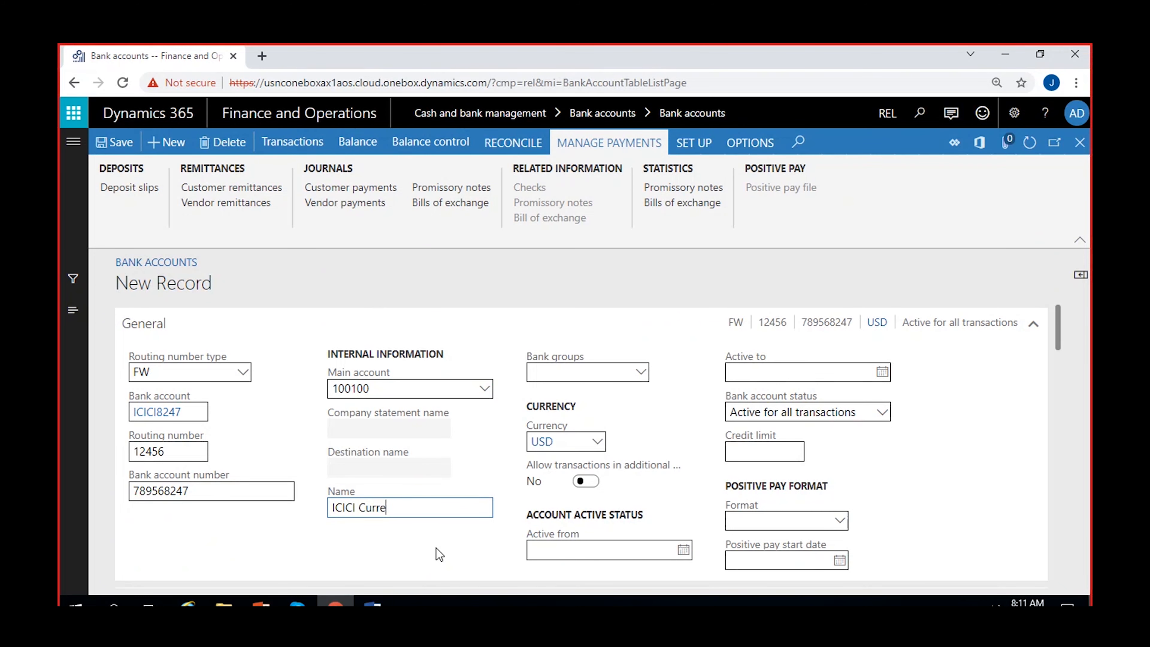
type("nt Account")
left_click(117, 142)
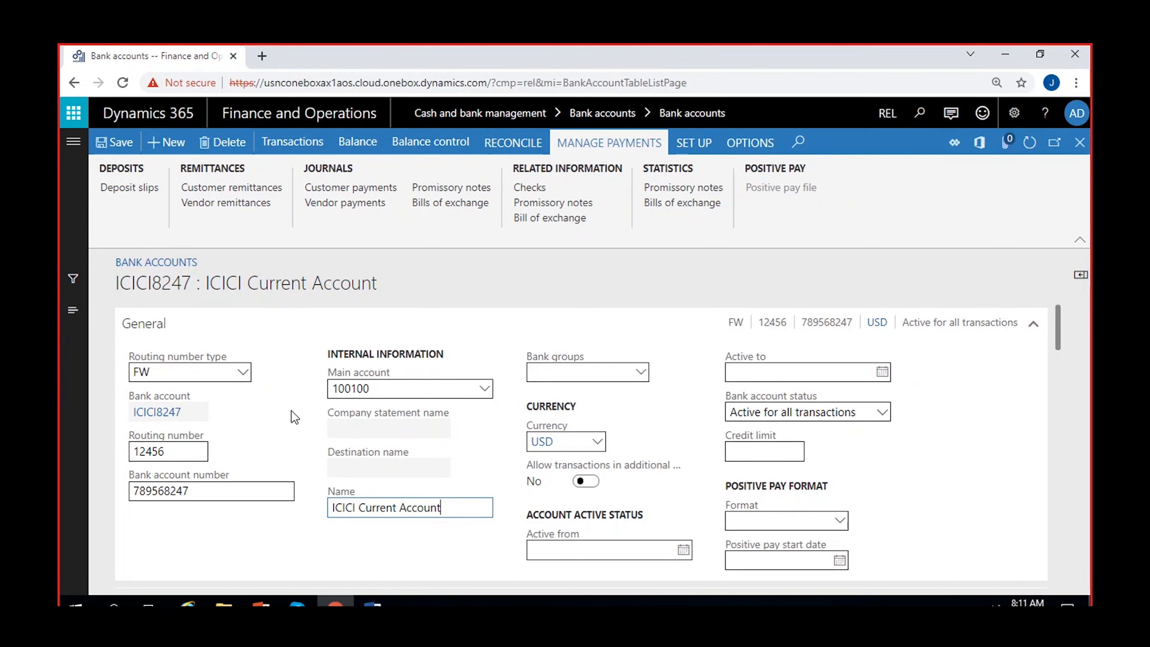
left_click(152, 284)
double_click(152, 285)
left_click_drag(226, 279, 397, 285)
left_click(484, 290)
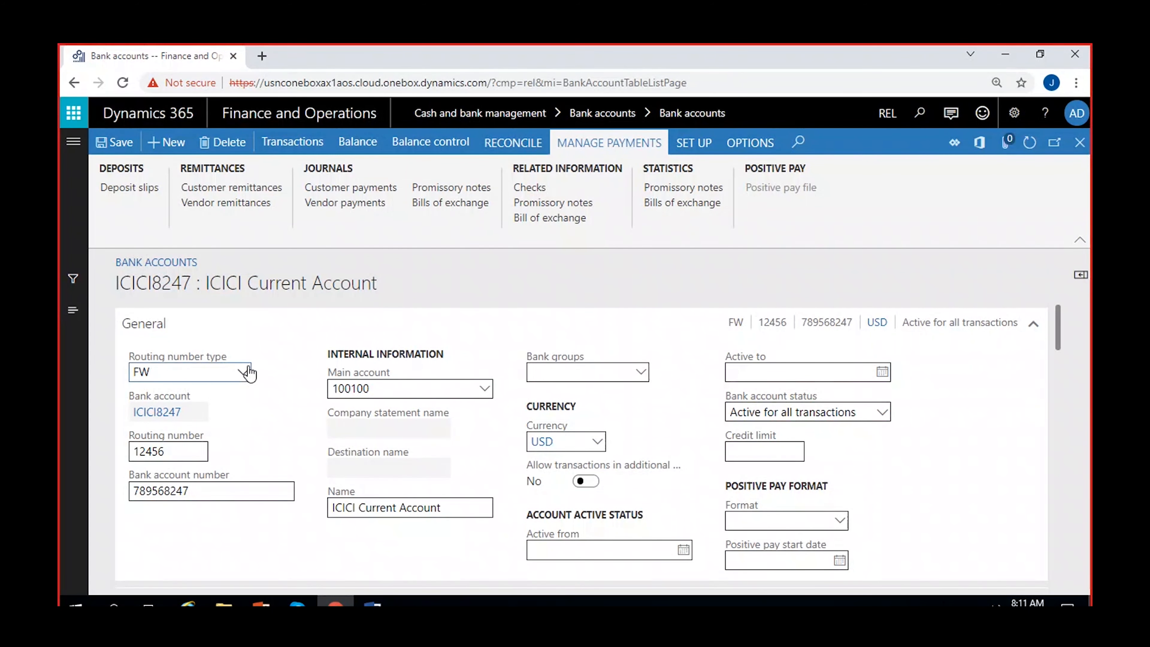
Set the bank account's routing number type to None and clear its routing number.
left_click(244, 372)
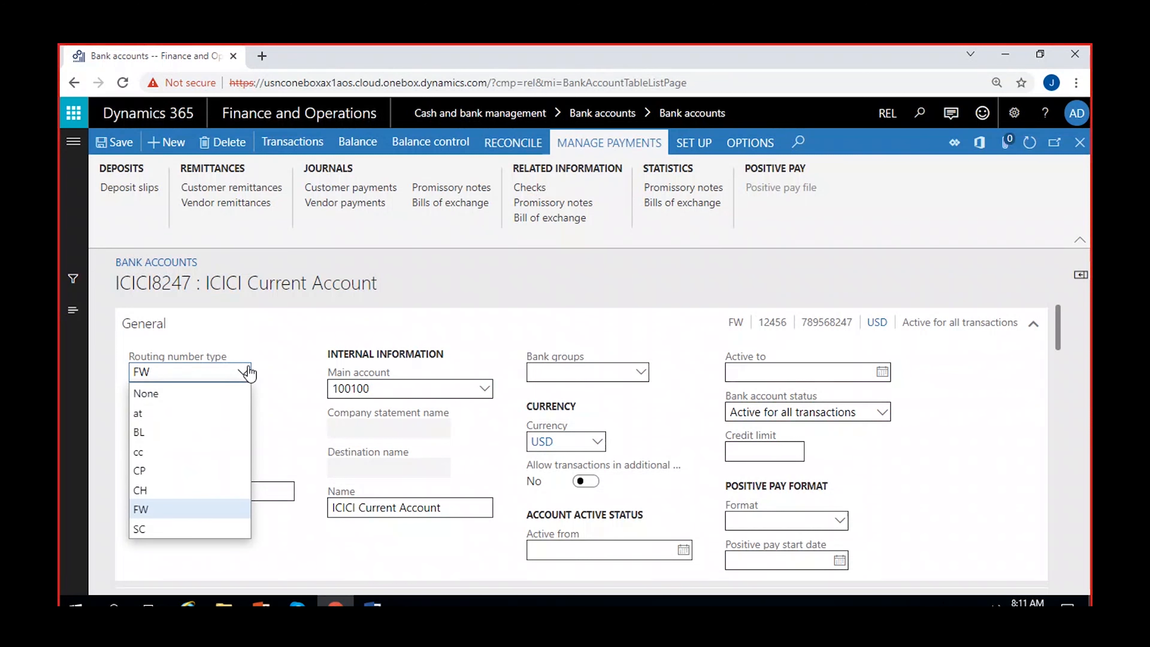
left_click(201, 395)
left_click(179, 451)
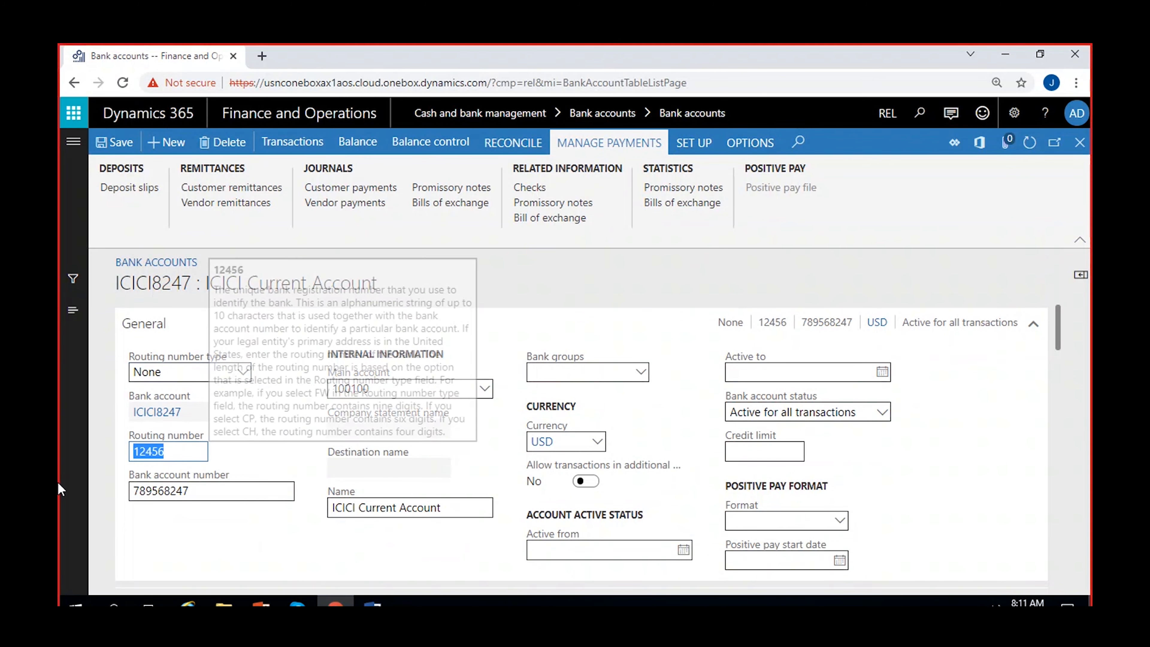
key("BackSpace")
left_click(230, 547)
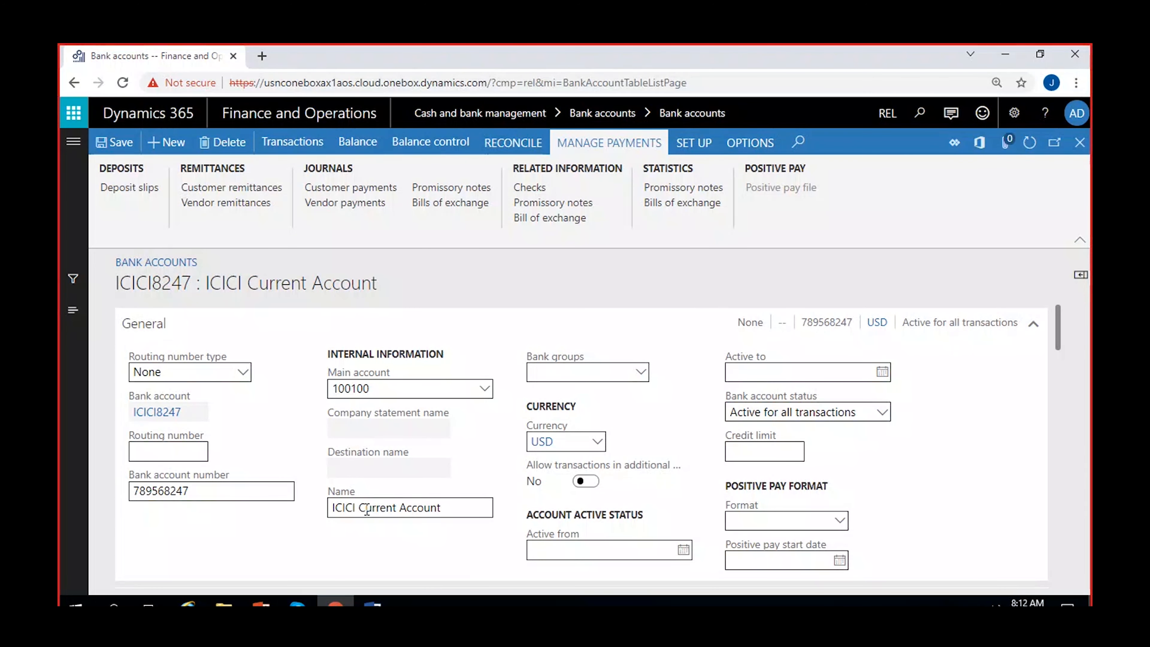
Assign the ICICI bank group to the bank account.
left_click(642, 374)
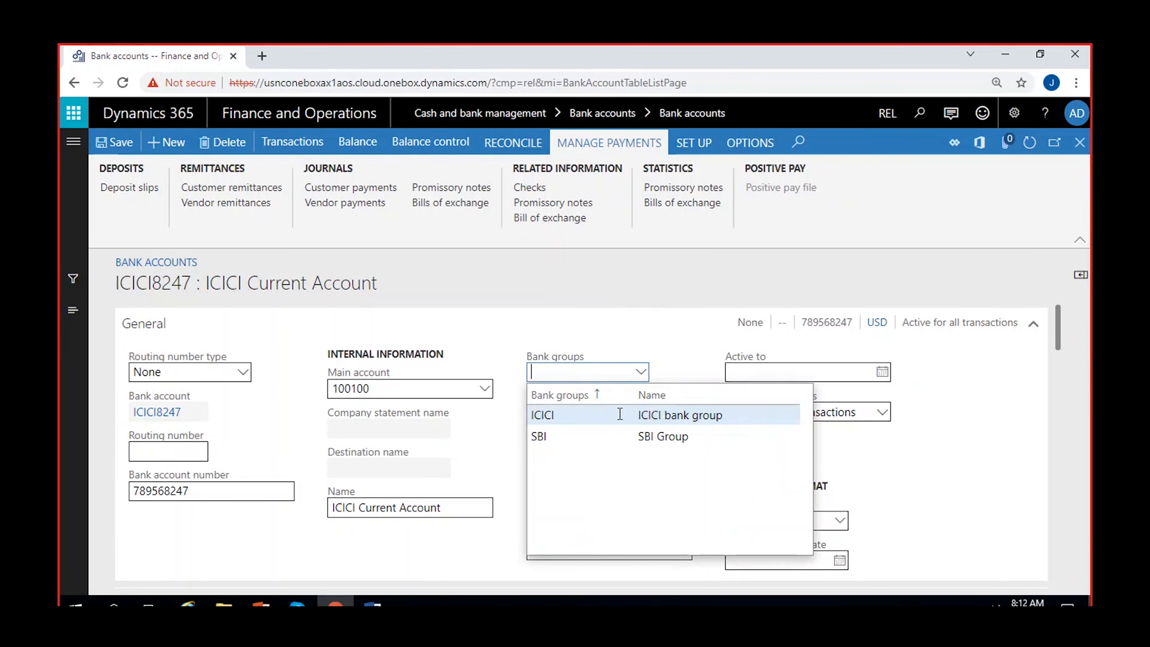
left_click(498, 396)
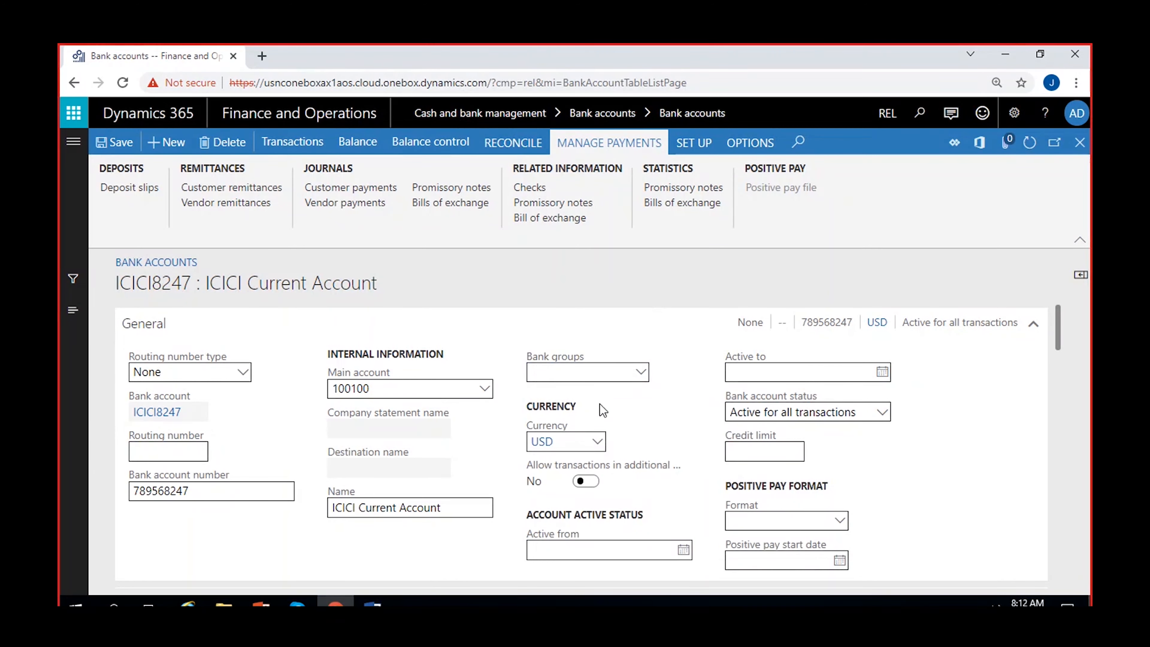
left_click(641, 373)
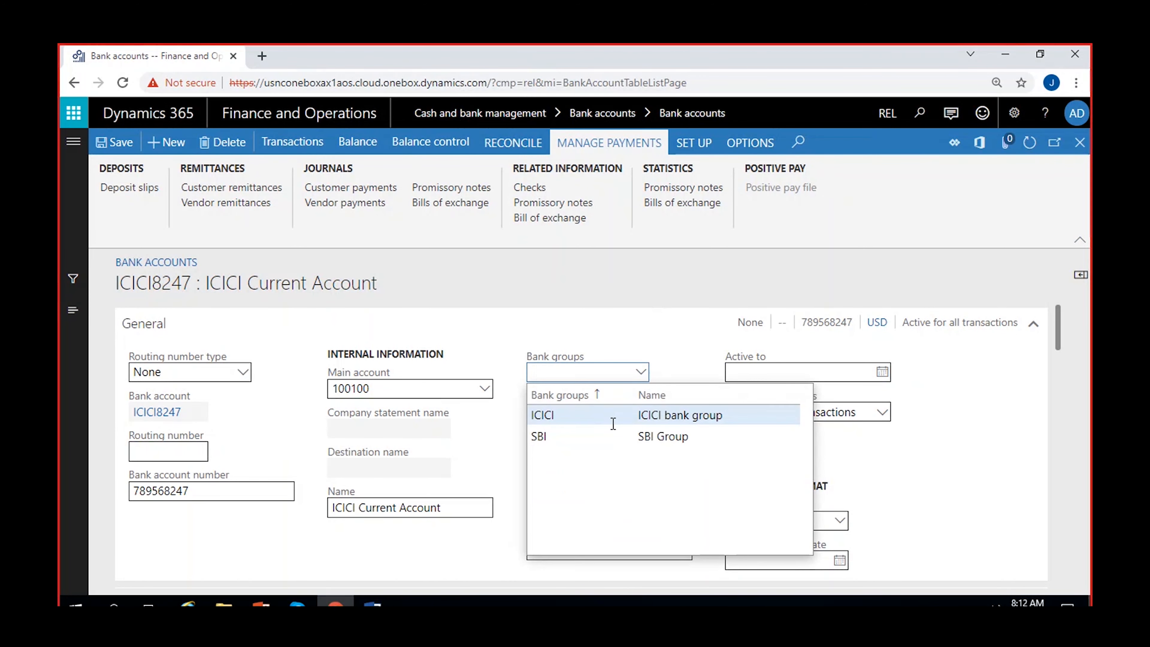
left_click(608, 417)
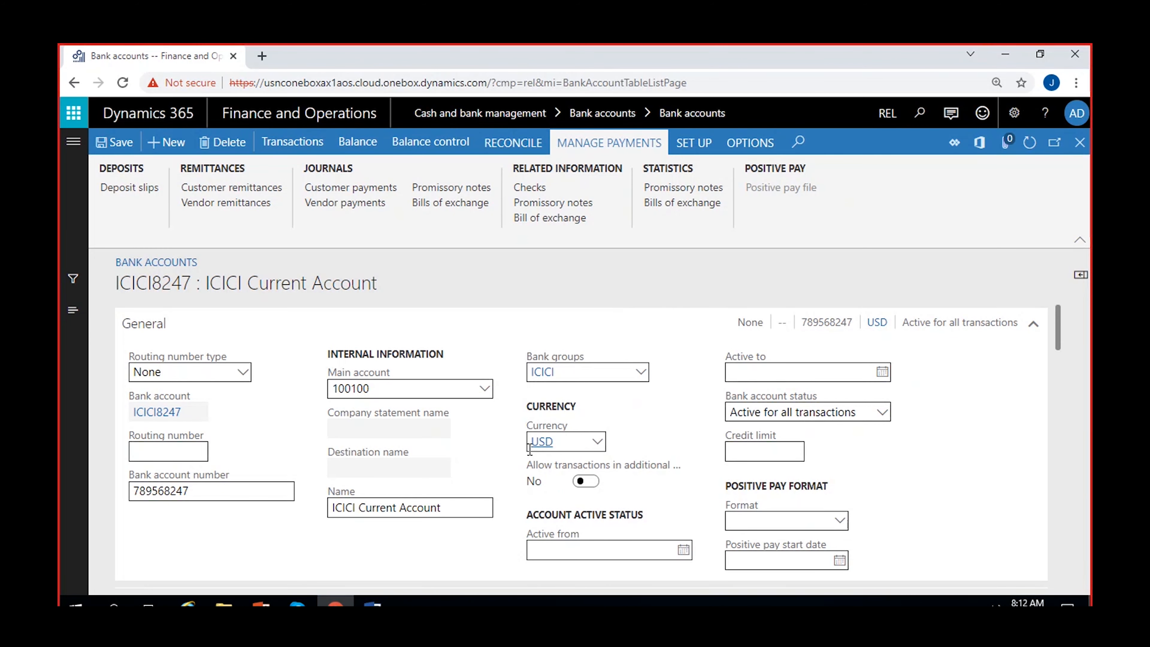
Allow transactions in additional currencies for the bank account, trying the option both on and off and leaving it on.
mouse_move(530, 448)
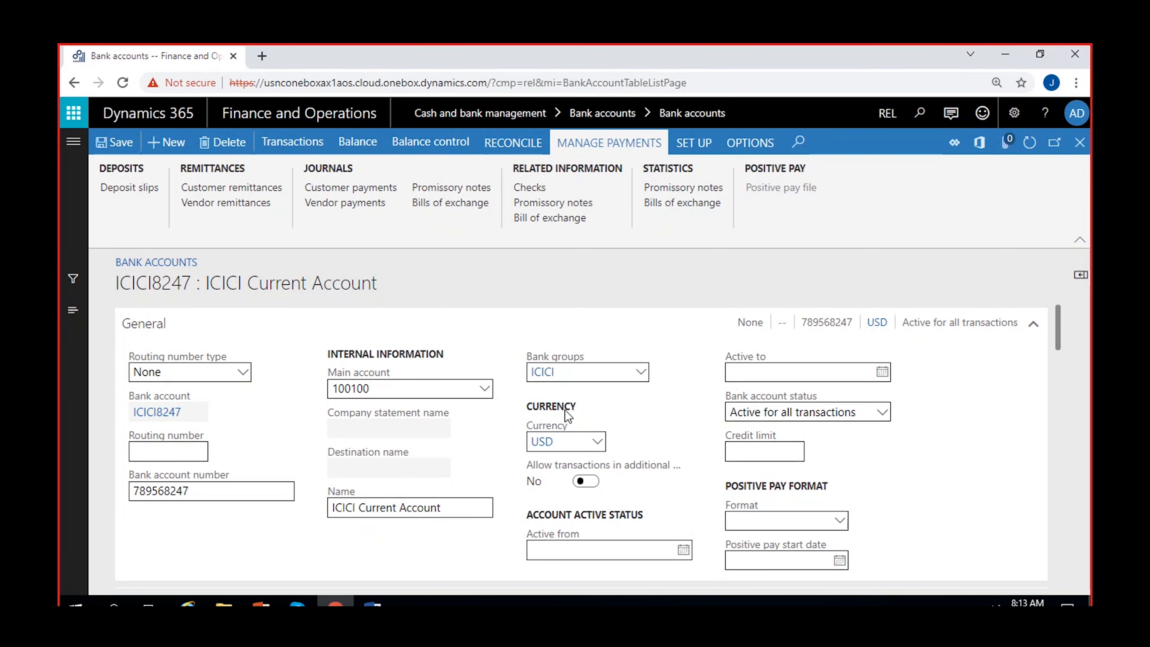
left_click(589, 481)
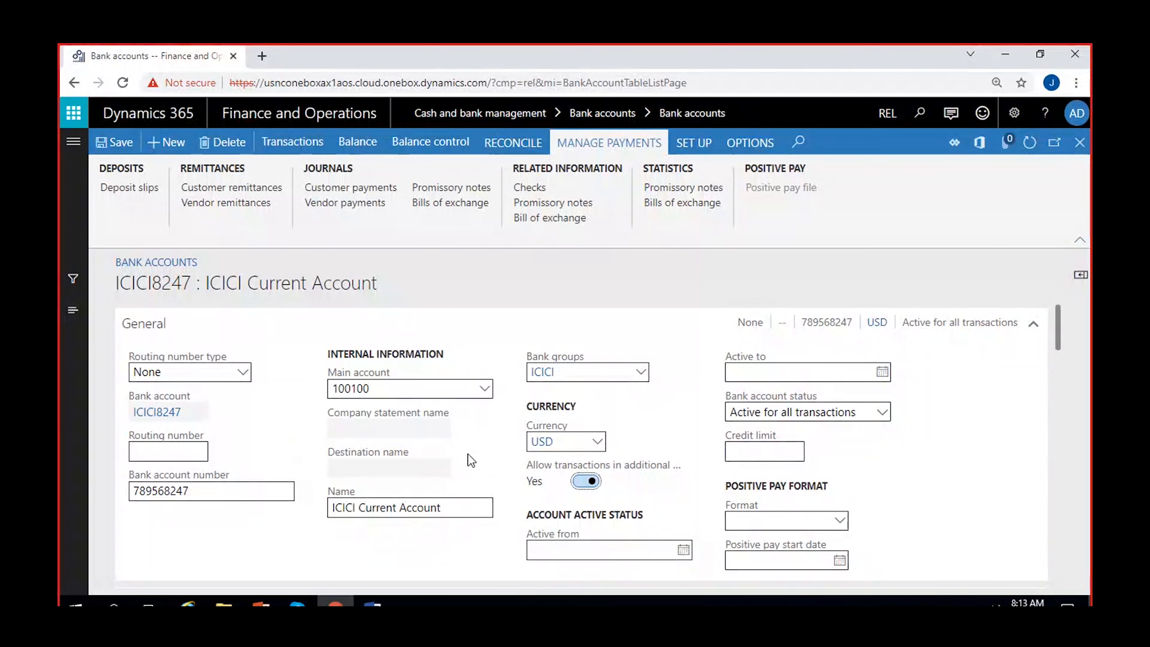
left_click(585, 481)
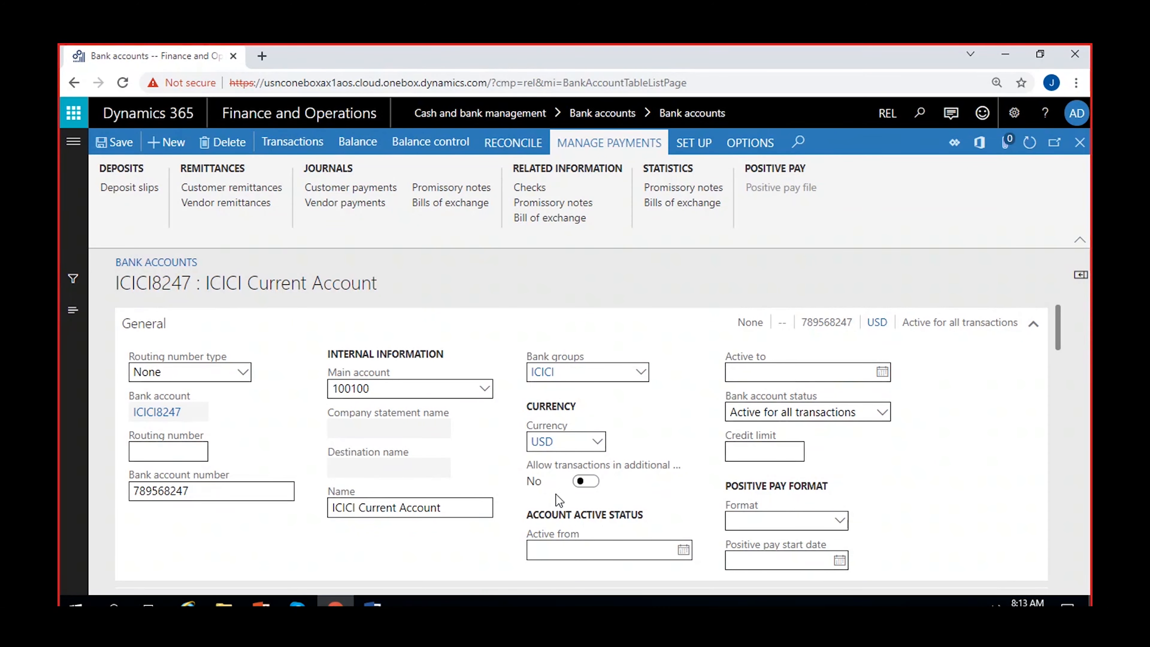
left_click(583, 483)
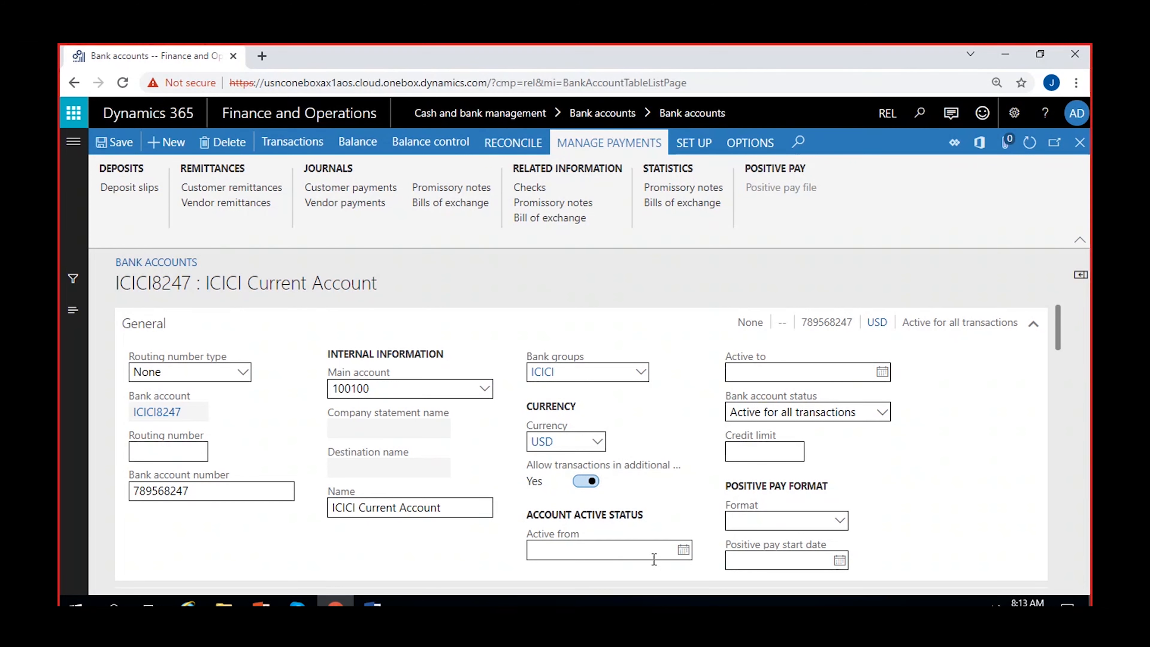
Set the bank account to be active from 11/1/2021 to 11/30/2021.
left_click(681, 550)
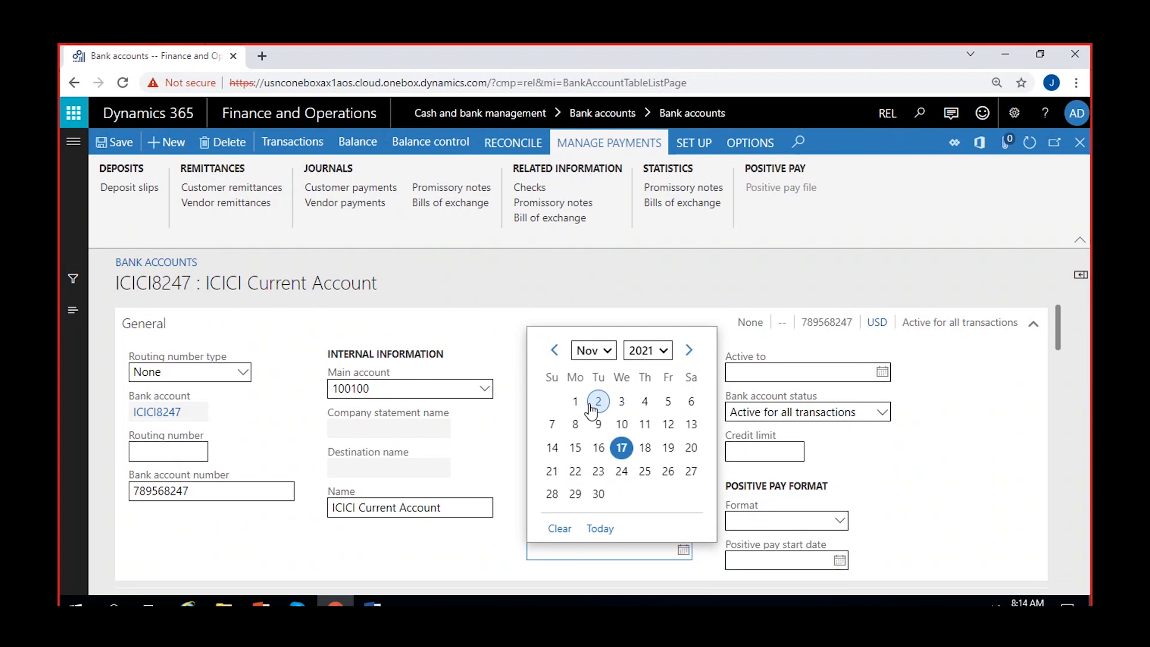
left_click(575, 401)
left_click(886, 374)
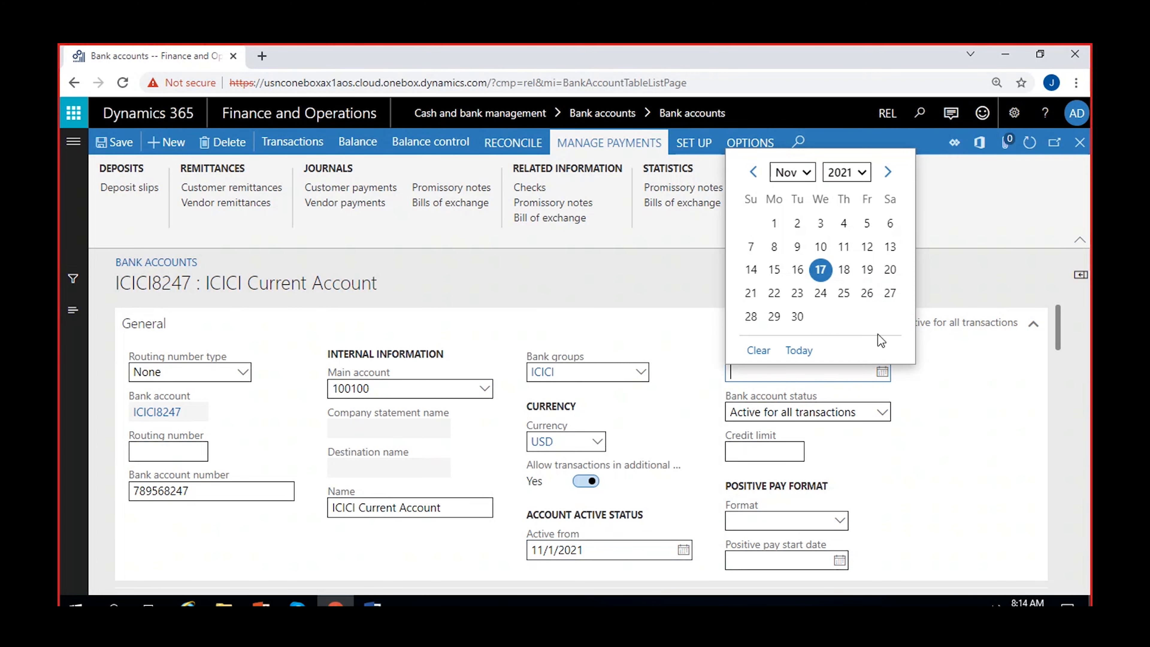
left_click(797, 317)
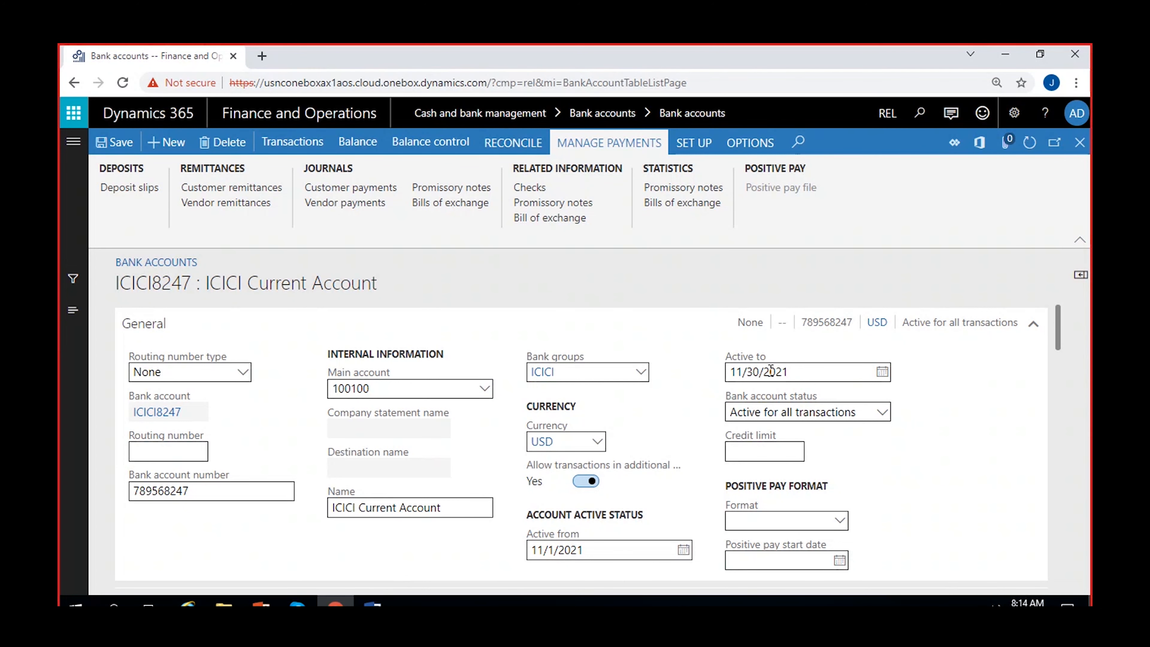
mouse_move(598, 547)
Clear the bank account's Active to and Active from dates.
left_click(796, 371)
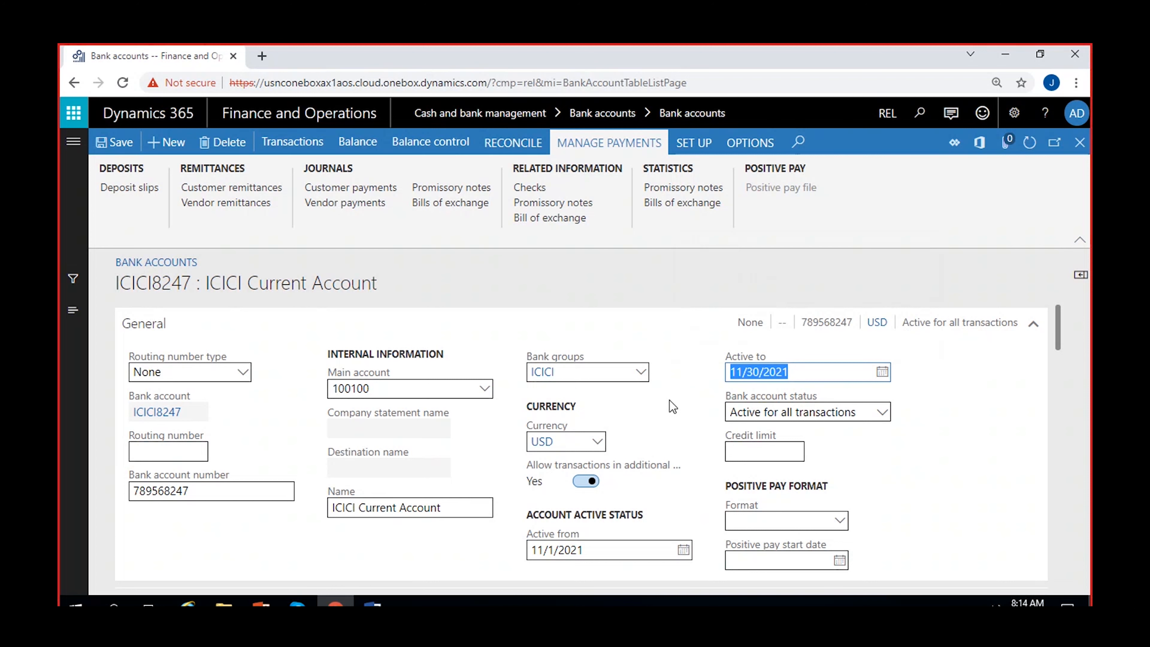
key("Delete")
left_click(606, 552)
key("Delete")
left_click(483, 531)
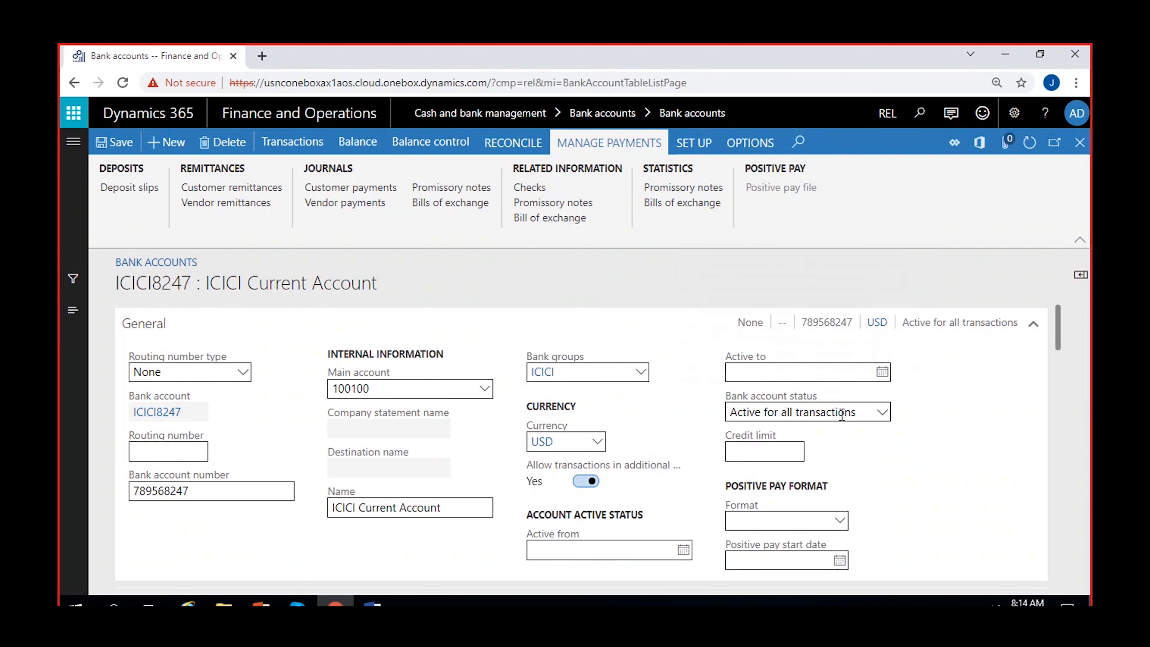
Set the bank account status to Inactive for new transactions.
left_click(882, 413)
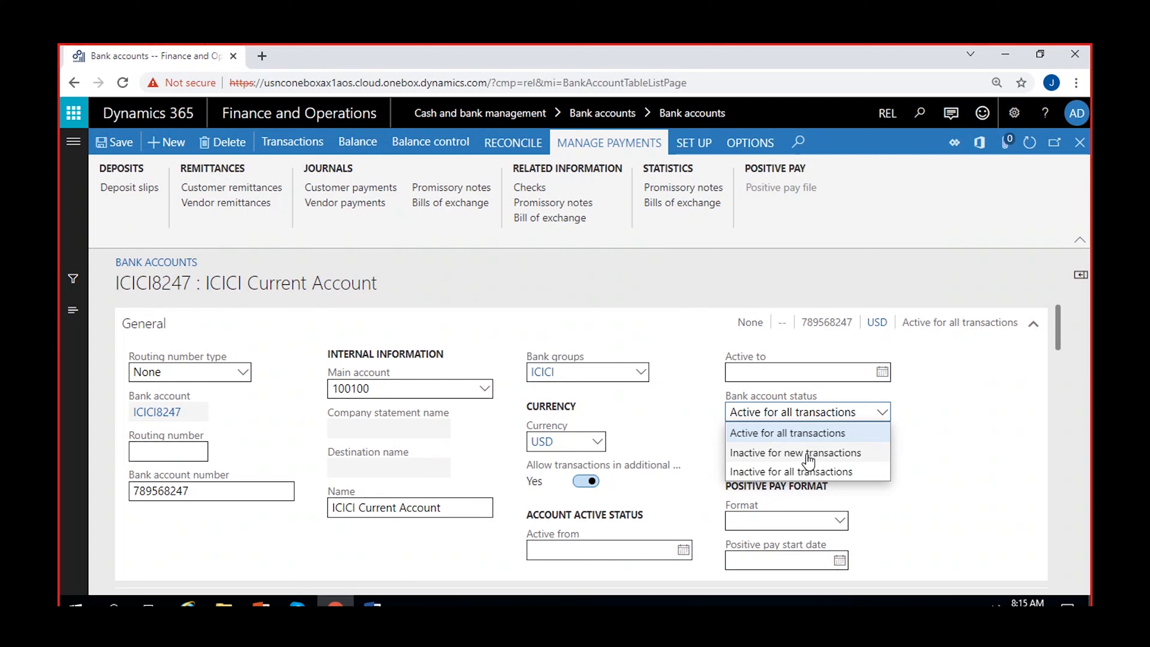
left_click(795, 453)
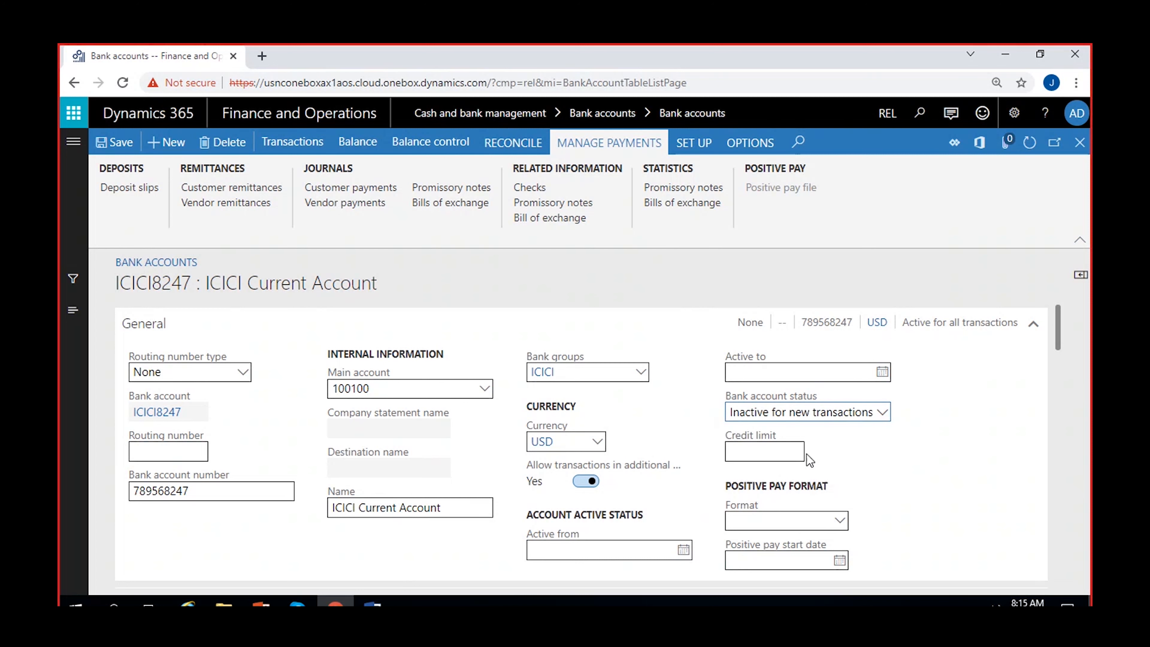
mouse_move(793, 432)
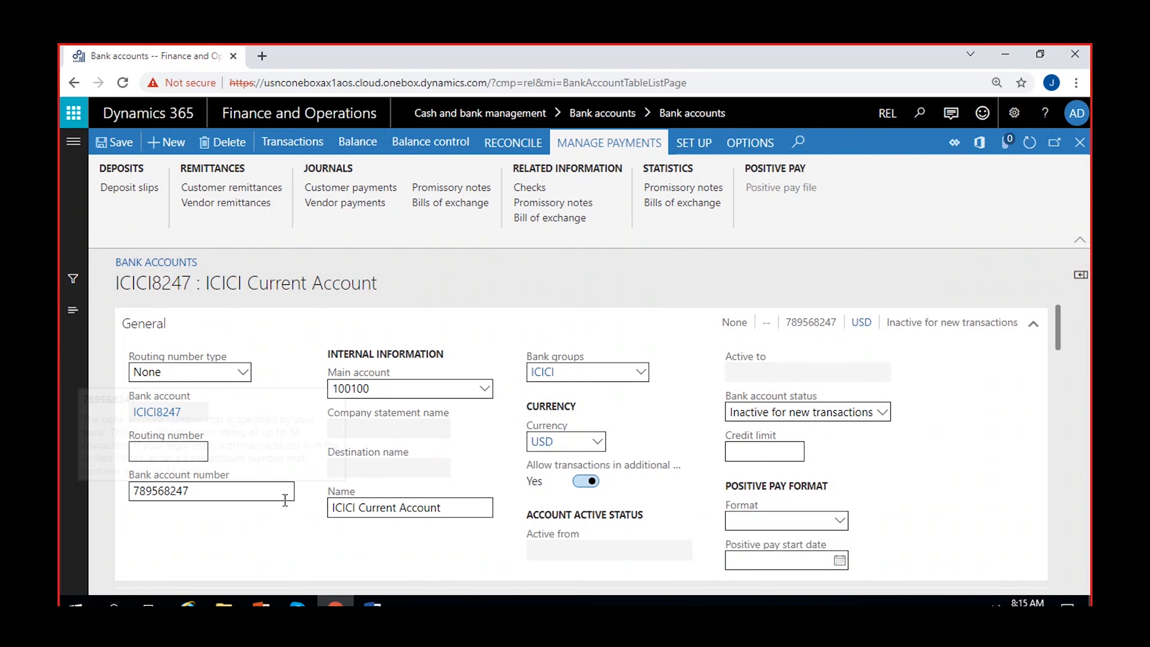
Try the Inactive for all transactions status on the bank account, and set the status back to Active for all transactions.
mouse_move(285, 500)
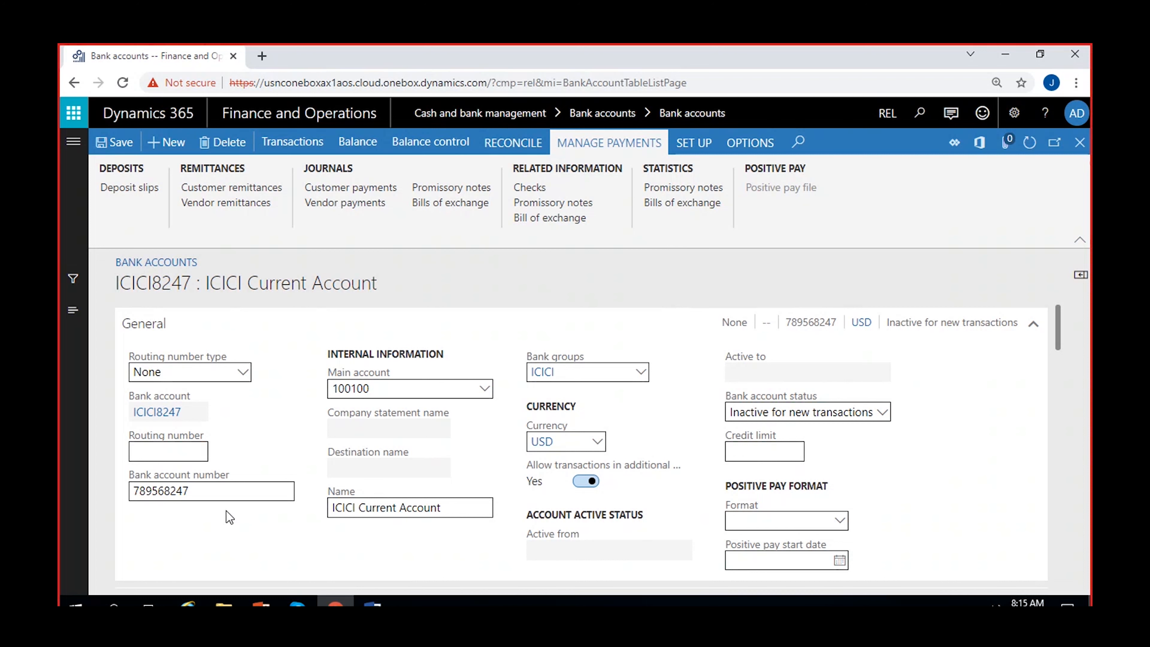
mouse_move(254, 490)
left_click(882, 412)
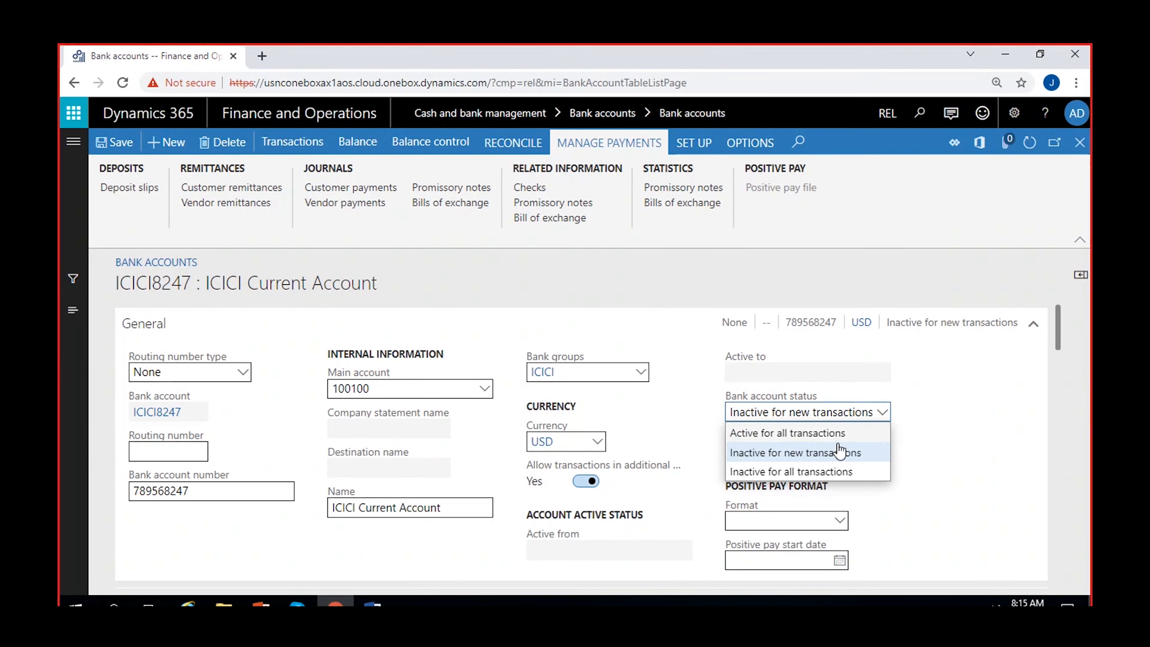
left_click(827, 473)
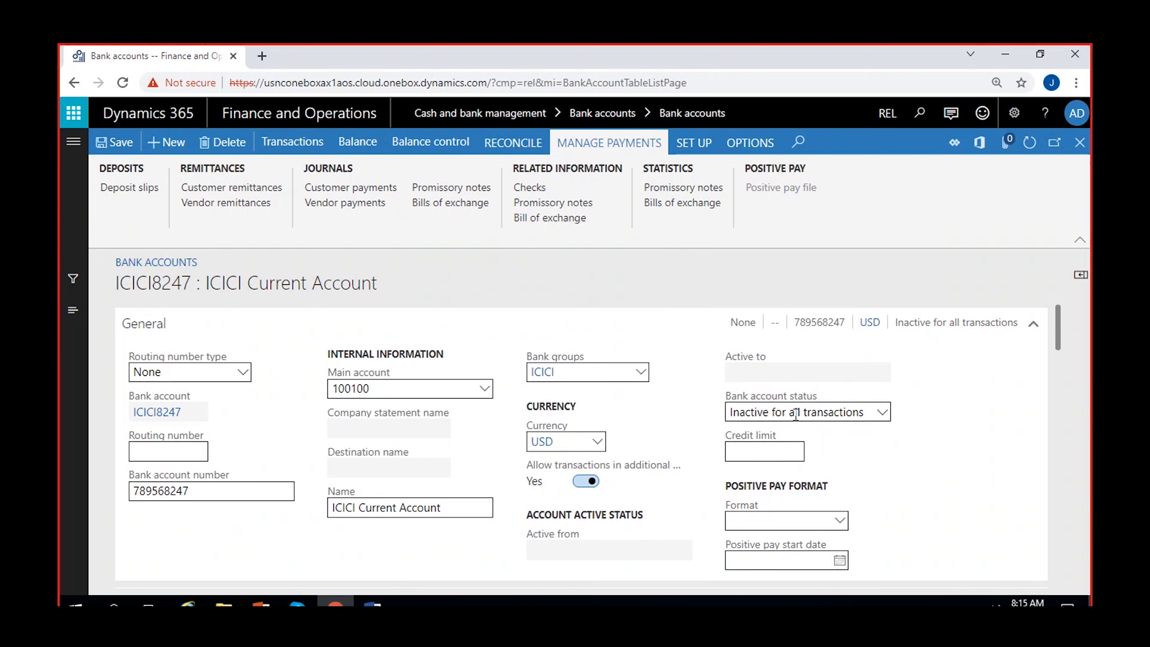
left_click(881, 412)
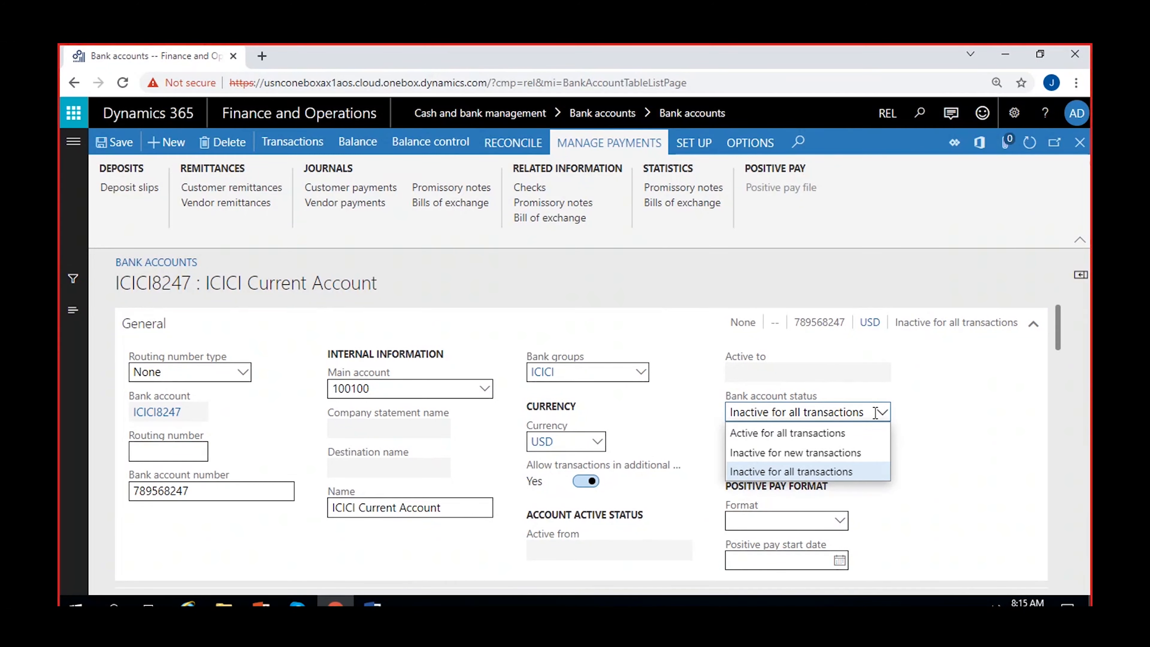
left_click(814, 434)
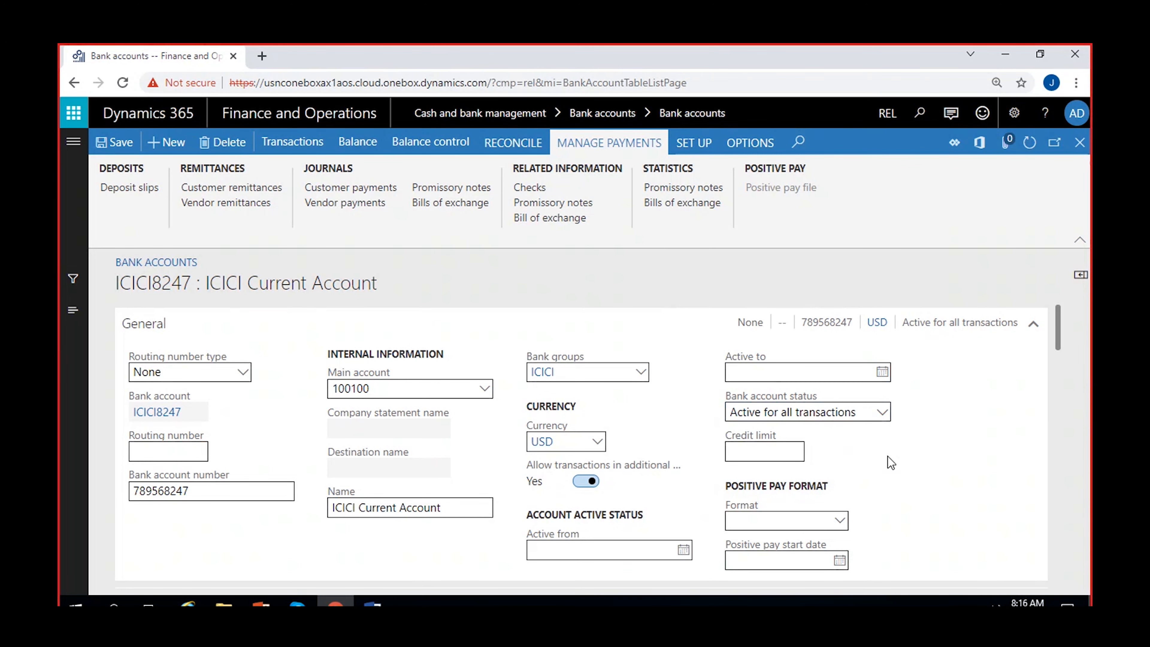
Enter a bank account credit limit of 50000, correct it to -50000, and dismiss the warning.
scroll(888, 456, "down", 1)
scroll(888, 456, "up", 1)
left_click(745, 447)
type("50000")
key("Tab")
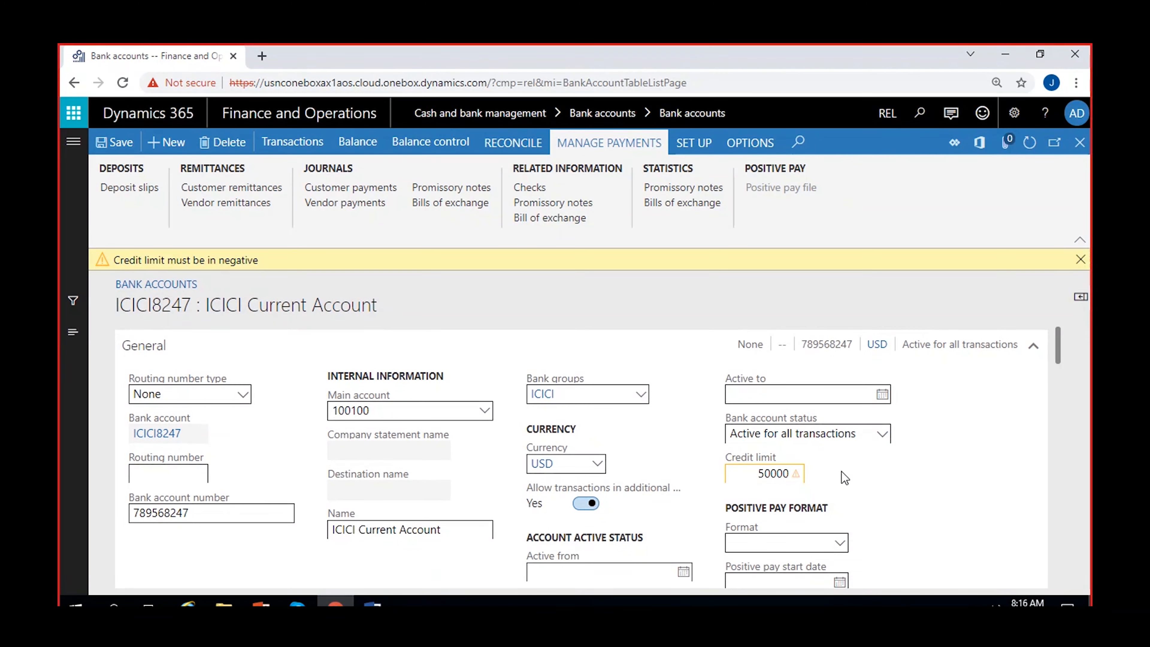
left_click(748, 476)
type("-")
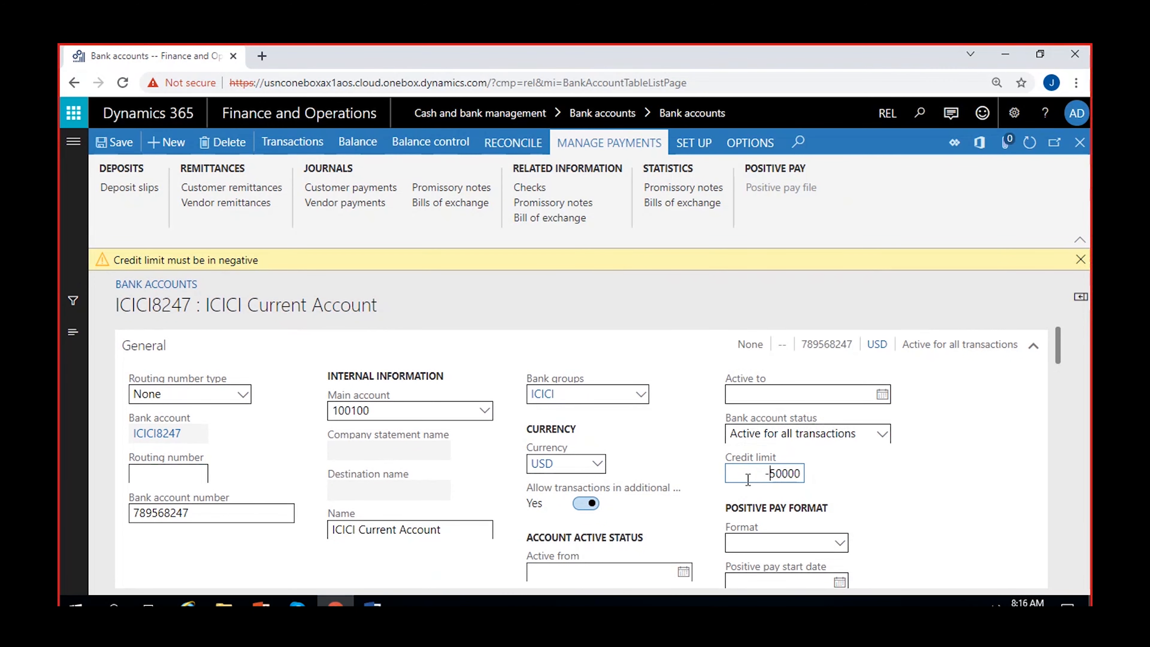
left_click(1080, 259)
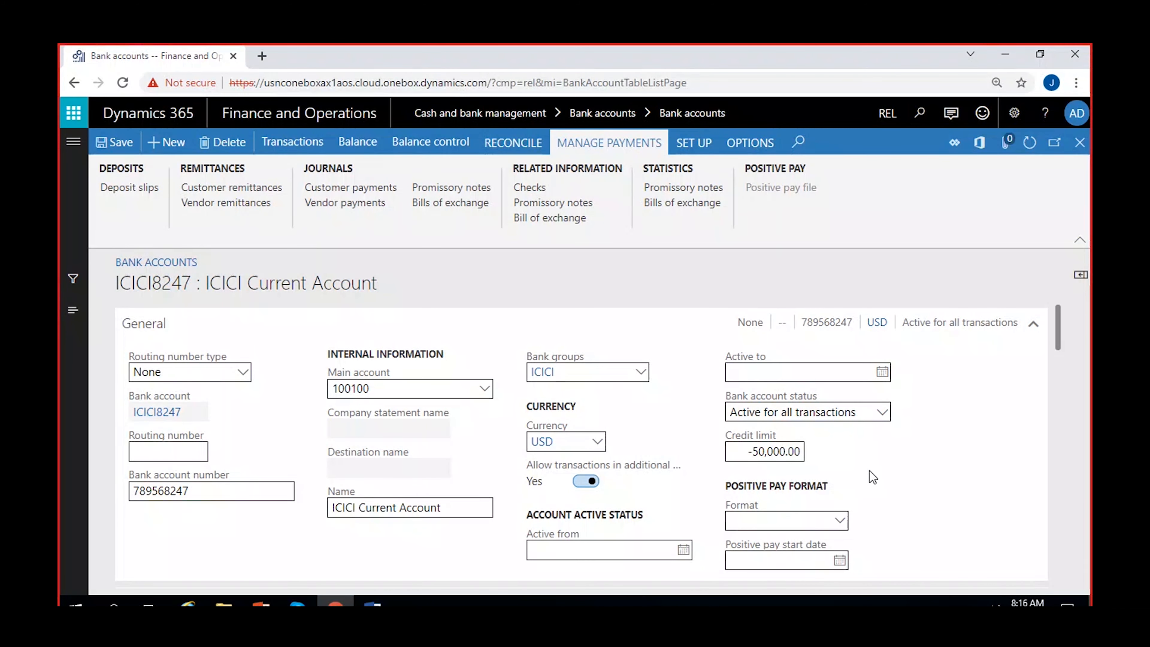
Change the bank account's credit limit to -1.
mouse_move(754, 453)
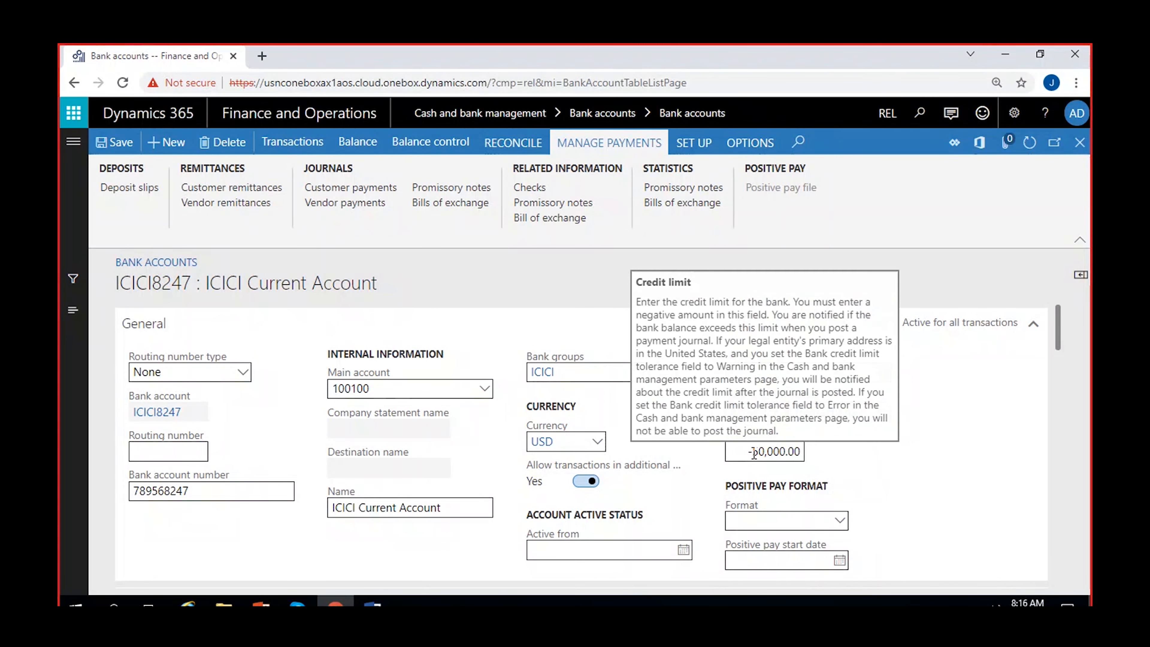
left_click_drag(754, 453, 946, 456)
type("1")
left_click(946, 458)
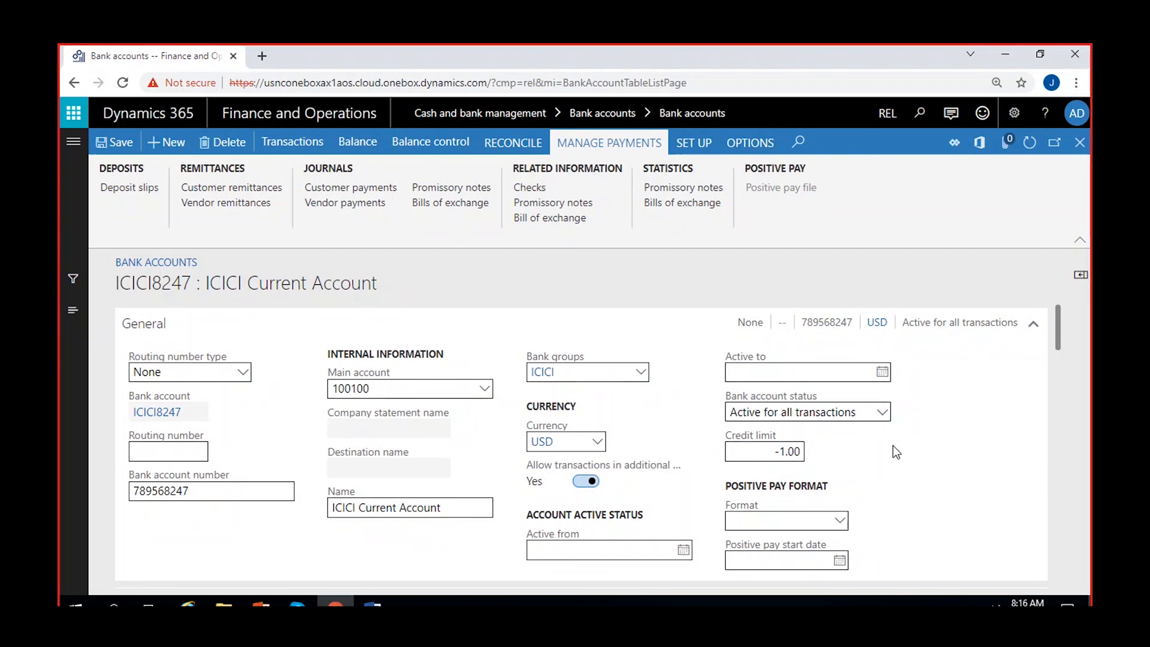
Reduce the bank account's credit limit to -0.01.
left_click(786, 451)
key("BackSpace")
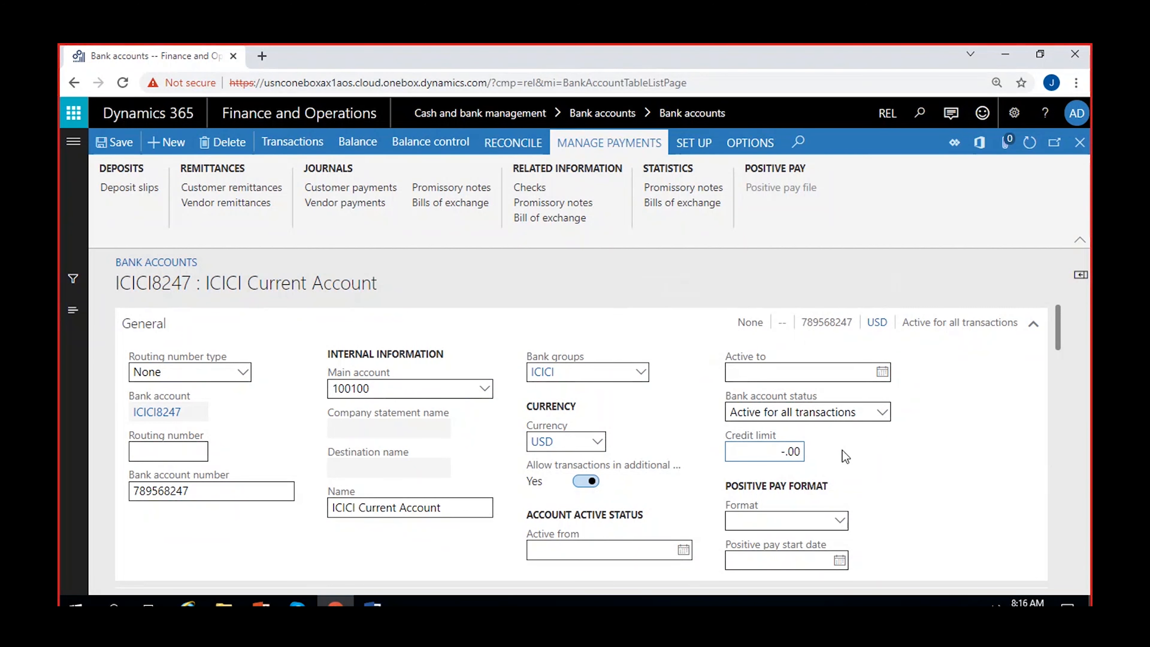
type("0")
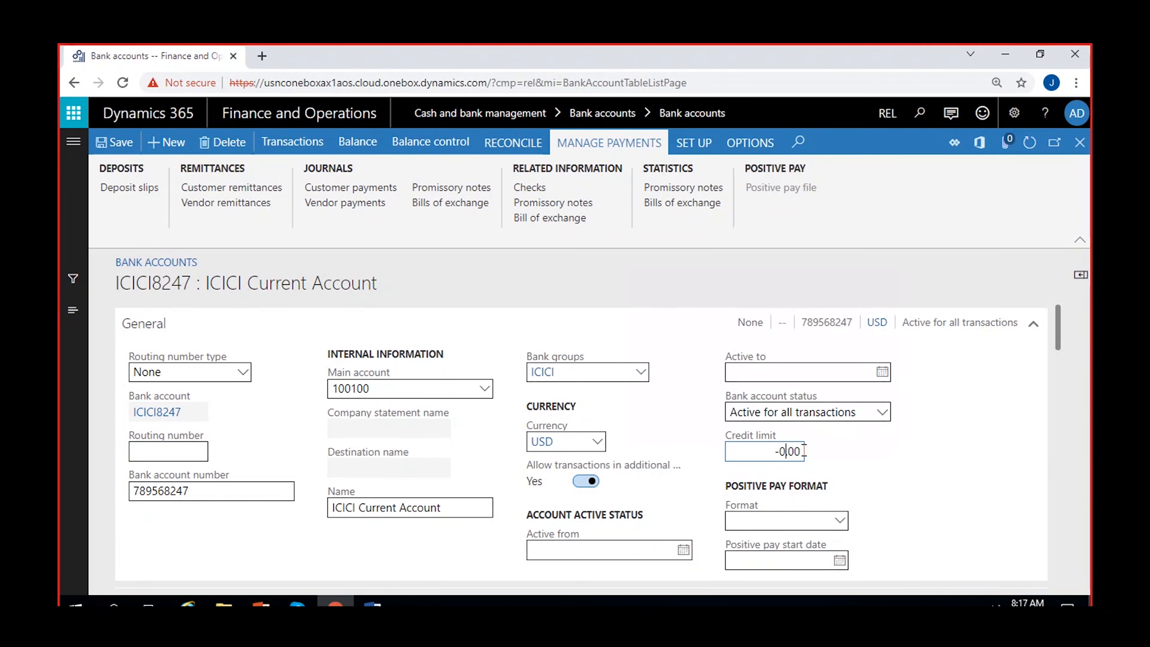
key("BackSpace")
type("1")
left_click(825, 460)
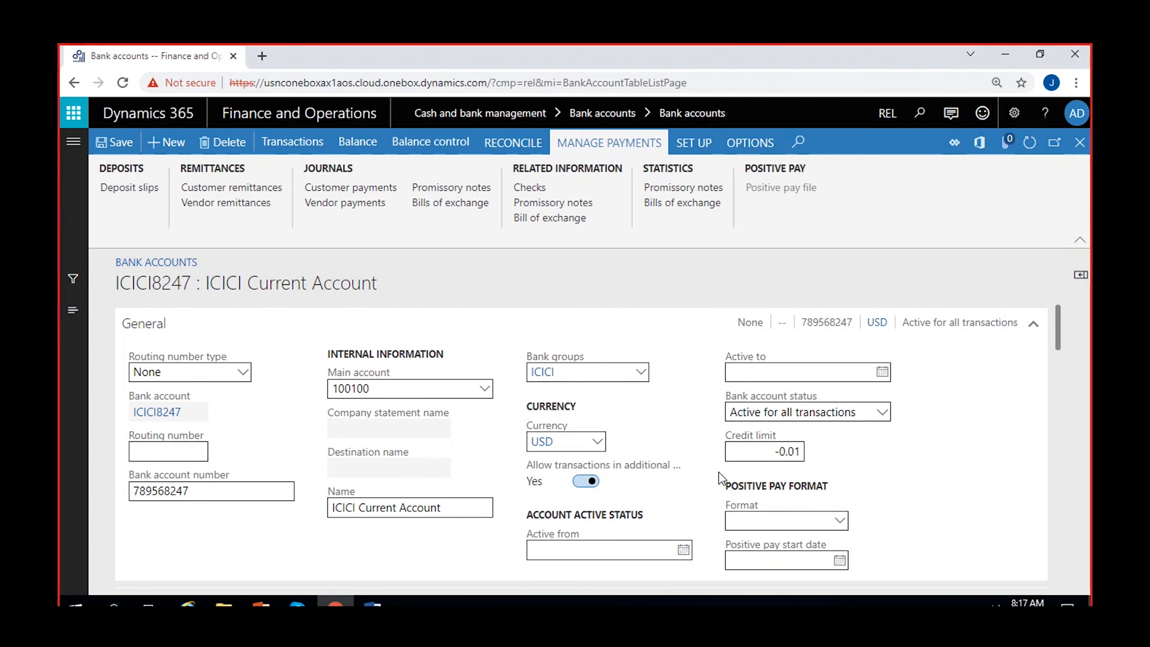
Clear the credit limit, enter it again as -0.01, and save the bank account.
double_click(783, 461)
key("BackSpace")
left_click(769, 452)
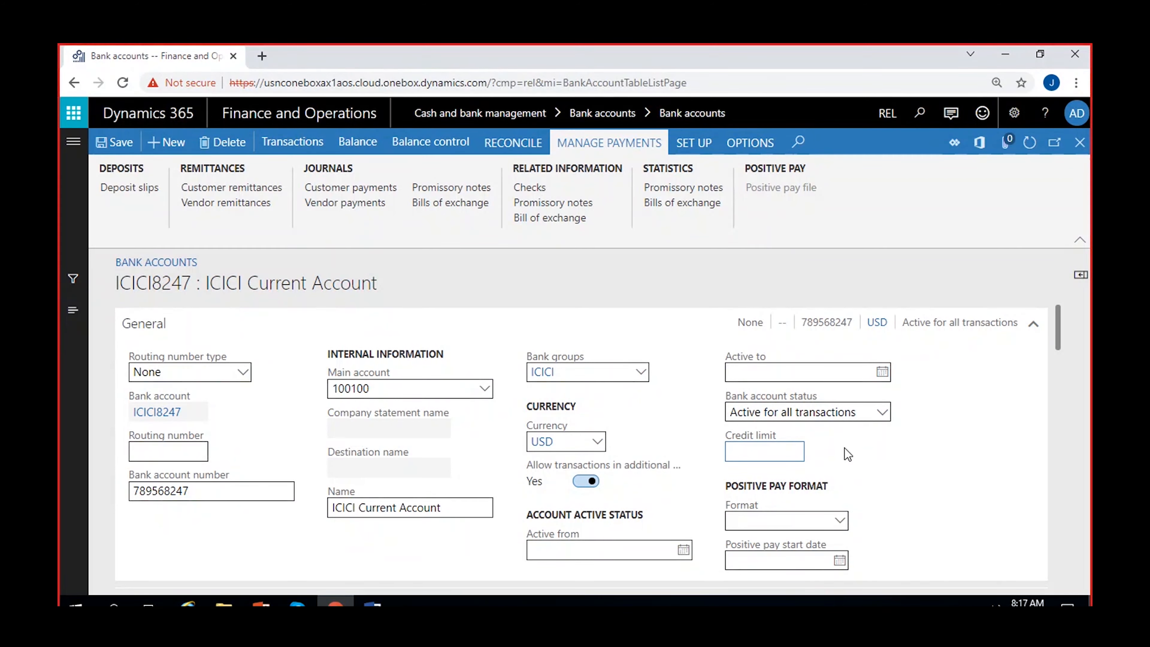
type("0.001")
left_click(750, 447)
left_click(937, 496)
left_click(791, 456)
type("0.01")
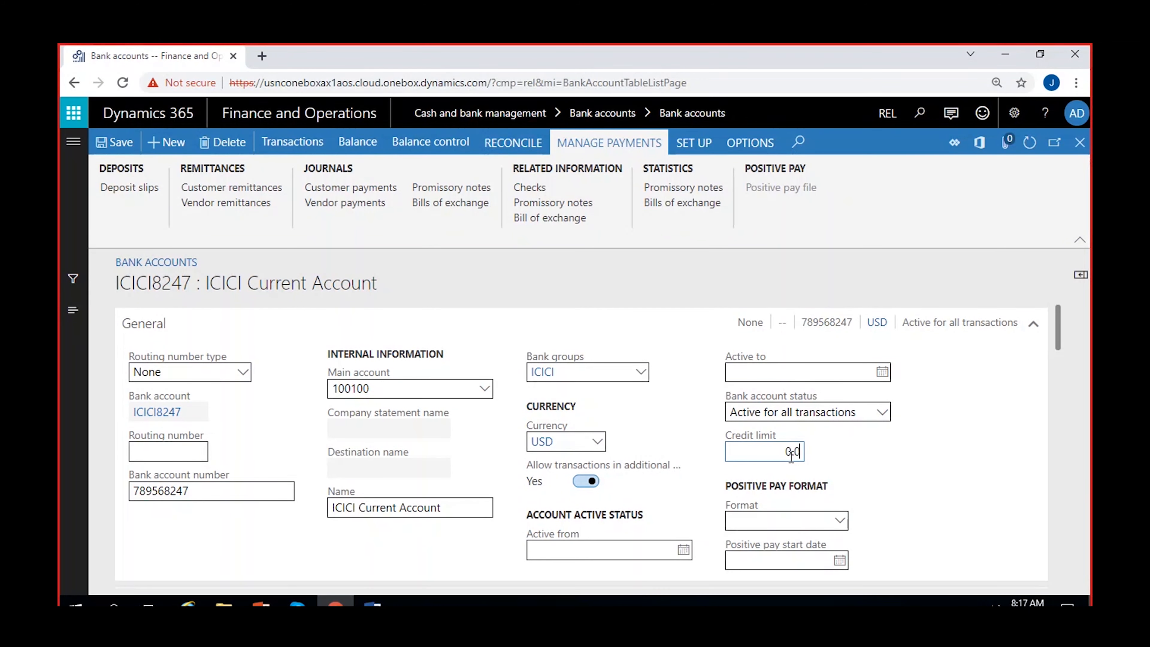
left_click(767, 448)
type("-")
left_click(959, 467)
left_click(127, 140)
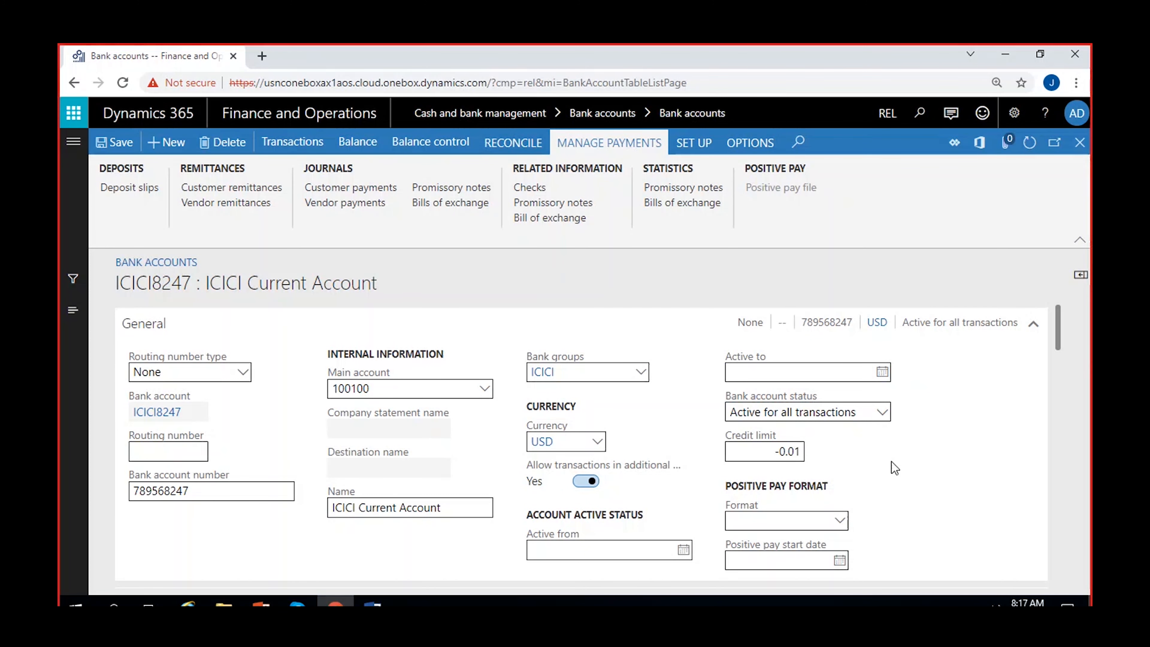
Examine the bank account's additional identification fields, such as SWIFT code, IBAN, company ID, sort code, ESR and clearing.
scroll(894, 467, "down", 2)
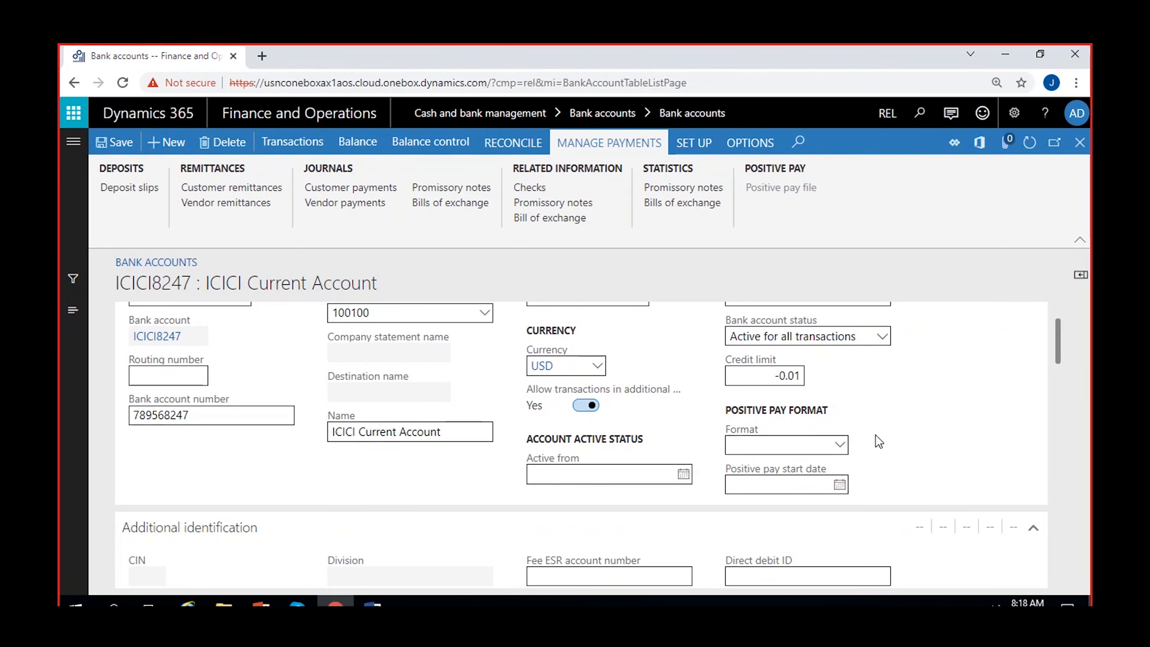
scroll(878, 441, "down", 5)
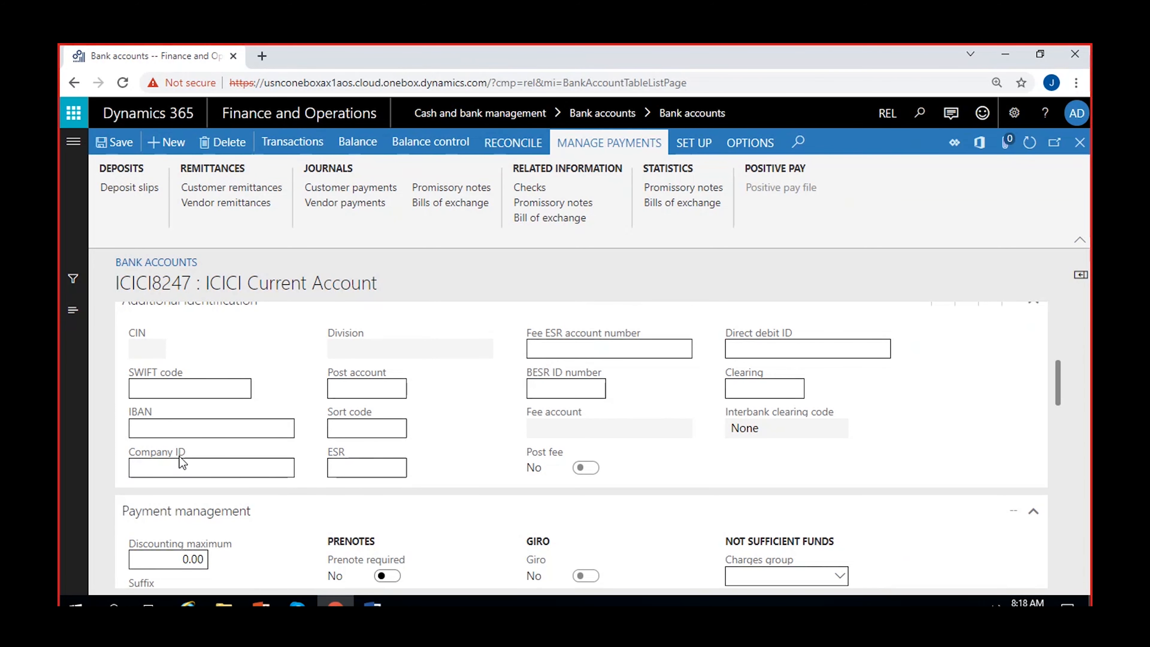
left_click(226, 427)
left_click(241, 466)
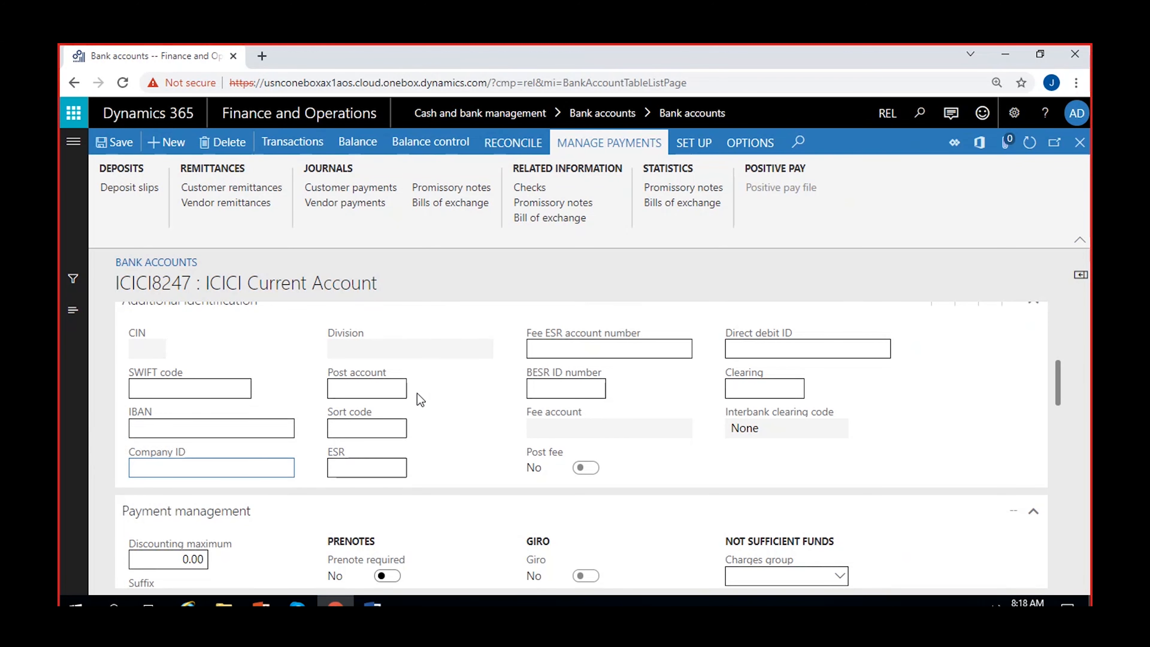
left_click(378, 423)
left_click(359, 471)
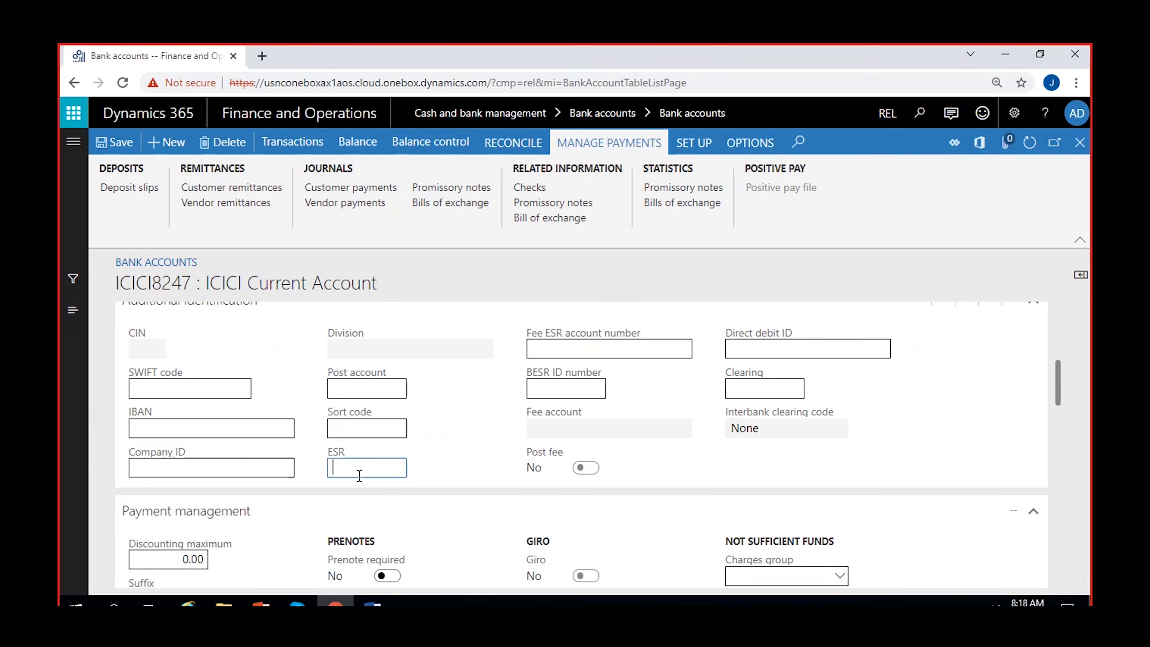
left_click(567, 346)
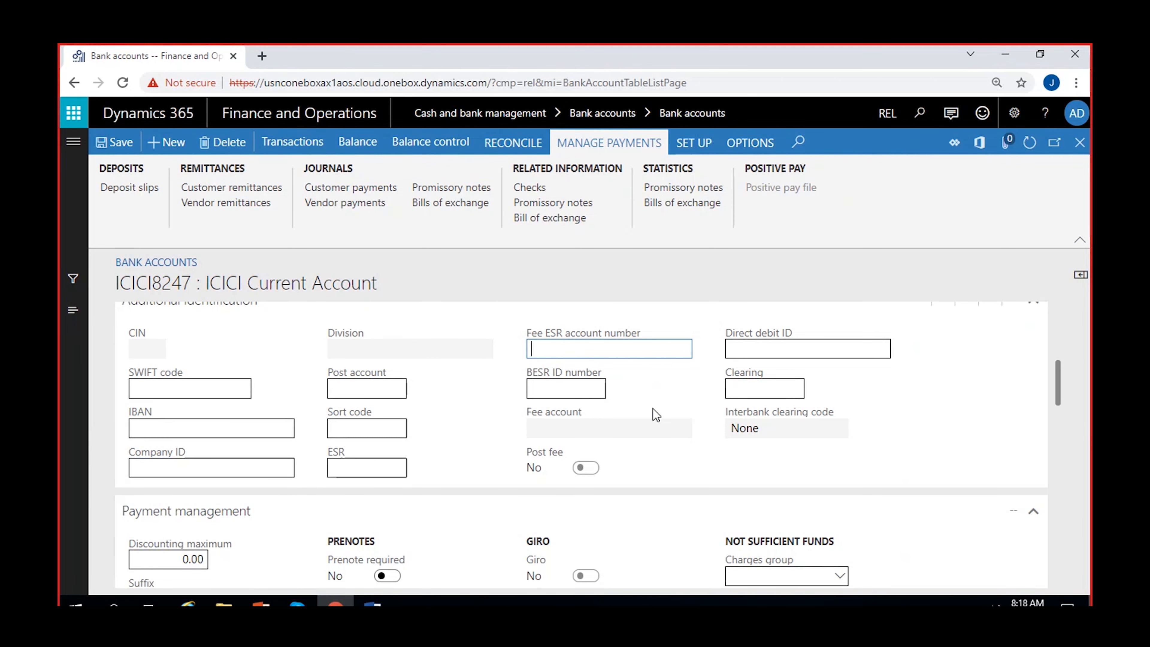
left_click(589, 386)
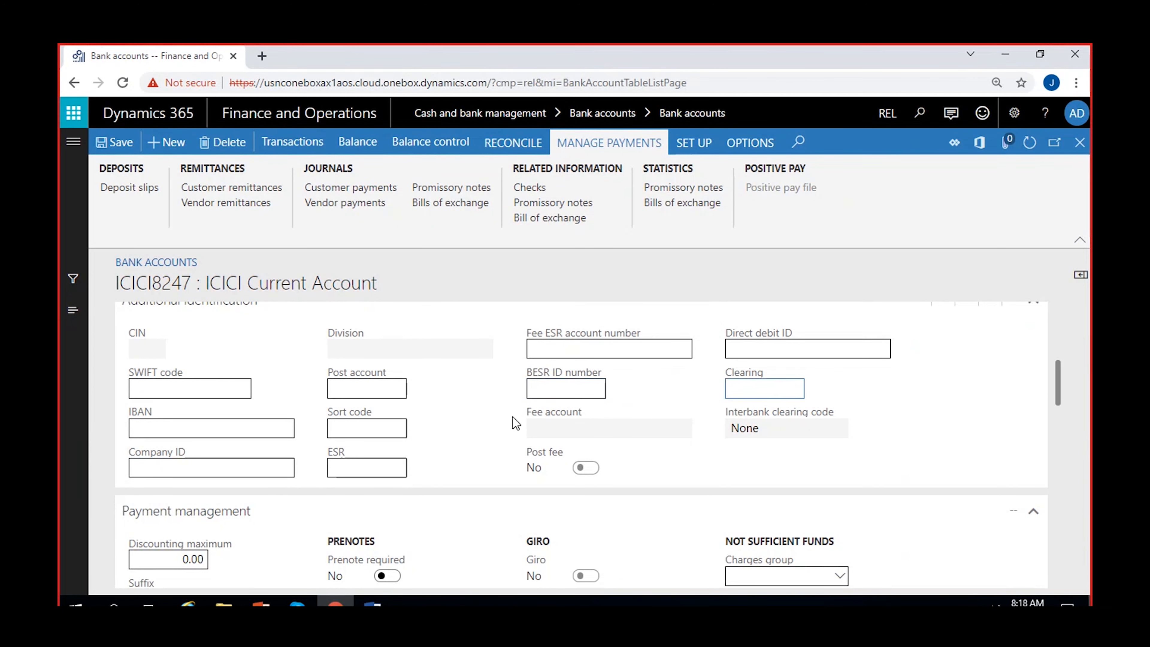
scroll(482, 415, "up", 2)
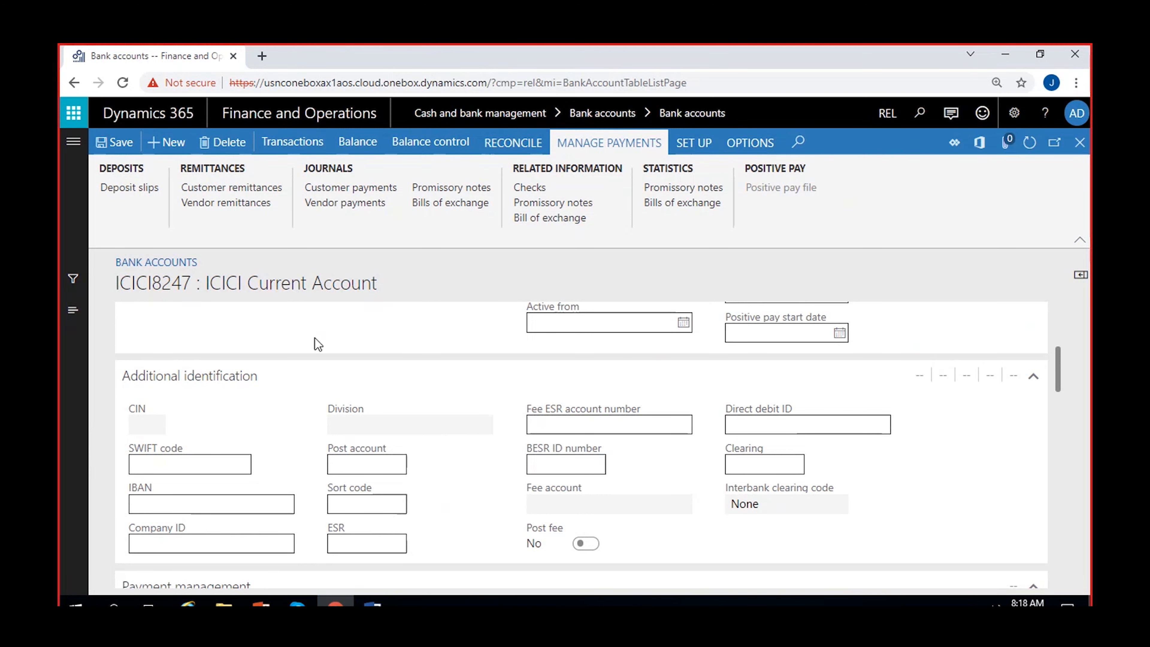
mouse_move(461, 433)
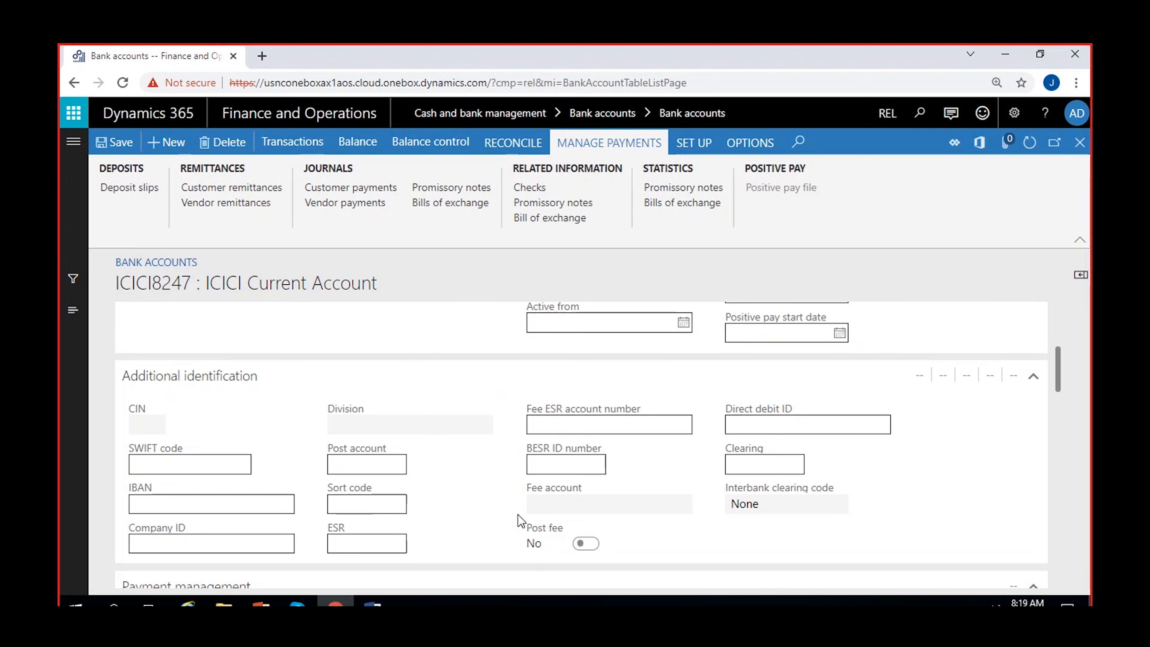
Review the bank account's payment management settings, including the charges group and NSF payment journal for not sufficient funds.
scroll(529, 502, "down", 5)
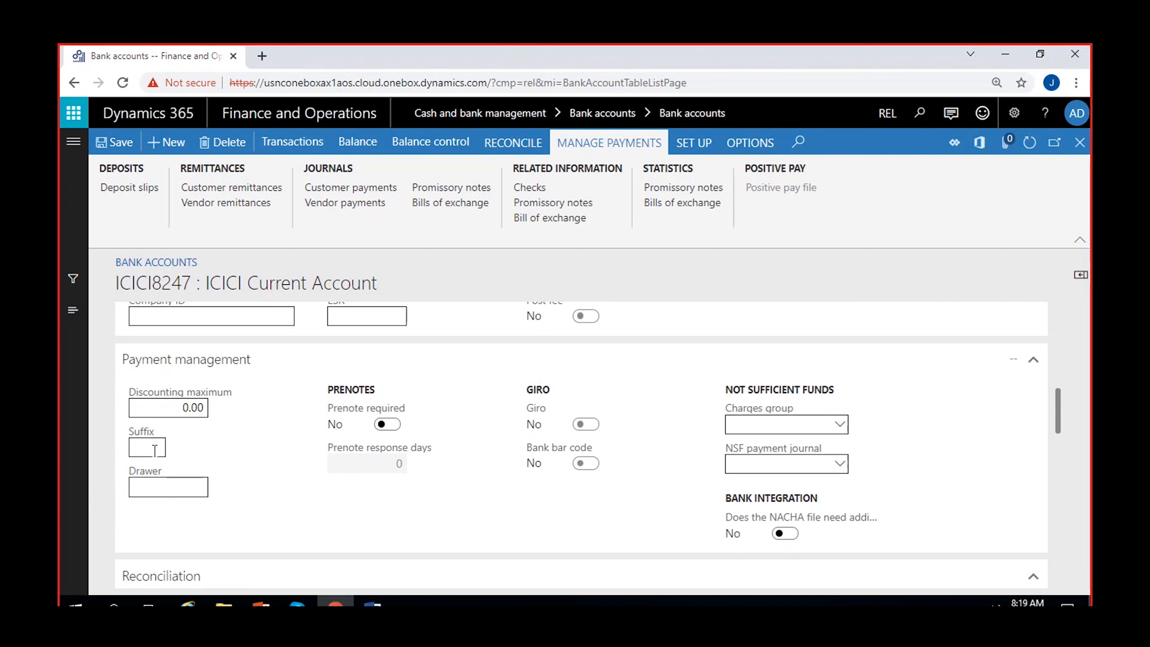
mouse_move(203, 397)
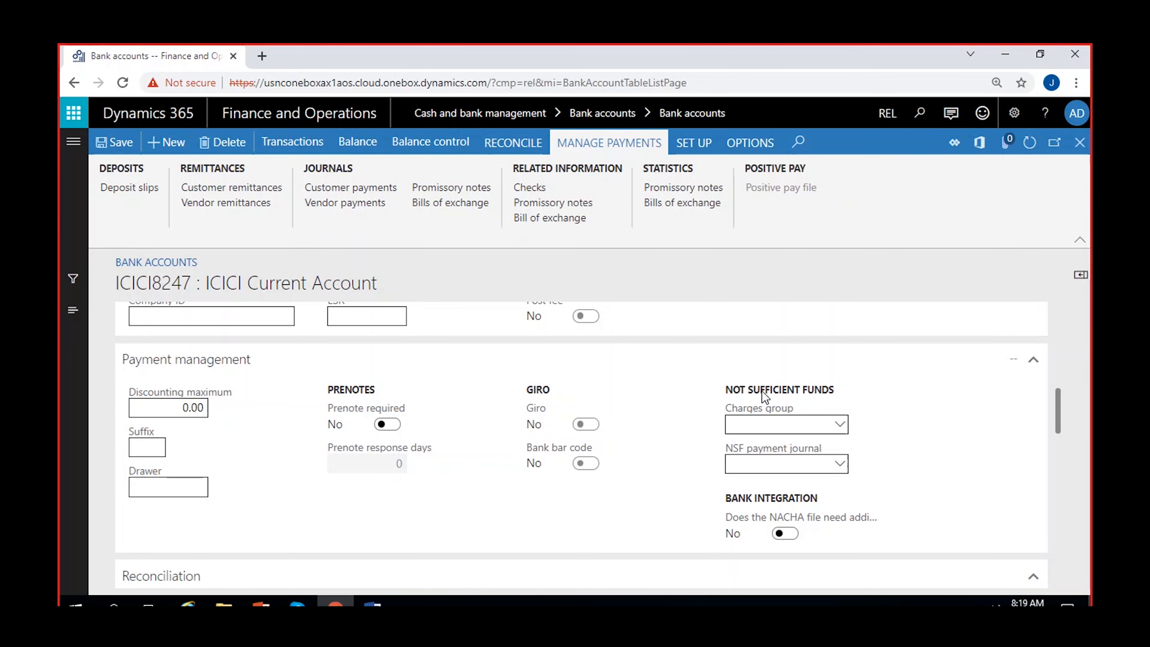
left_click(840, 430)
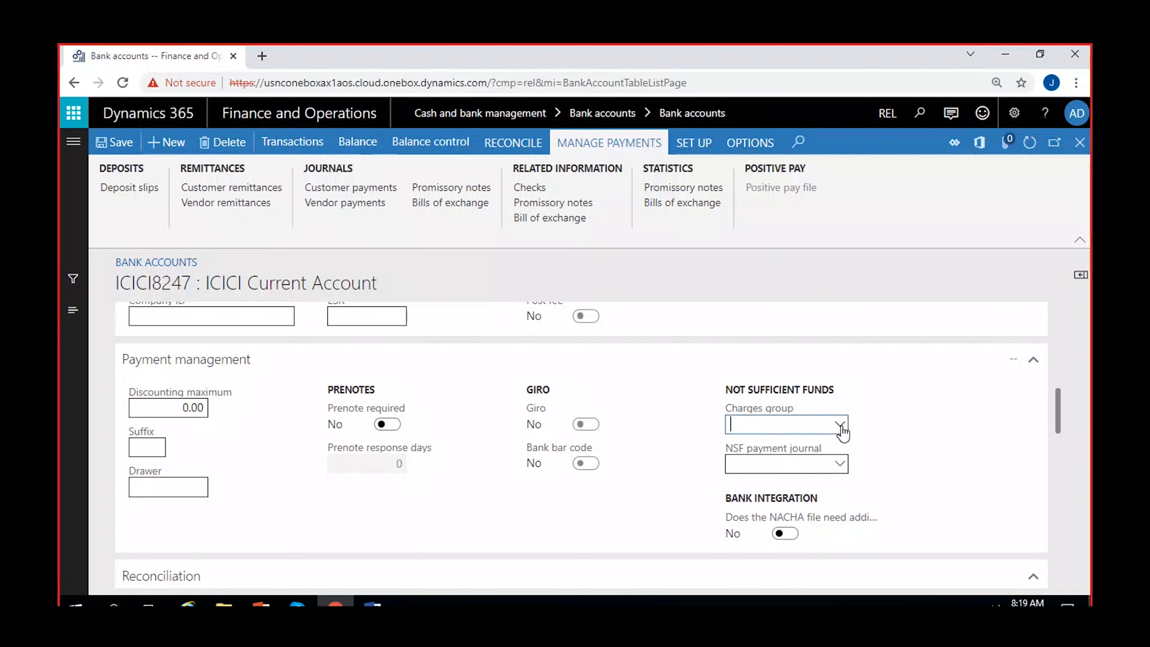
left_click(706, 426)
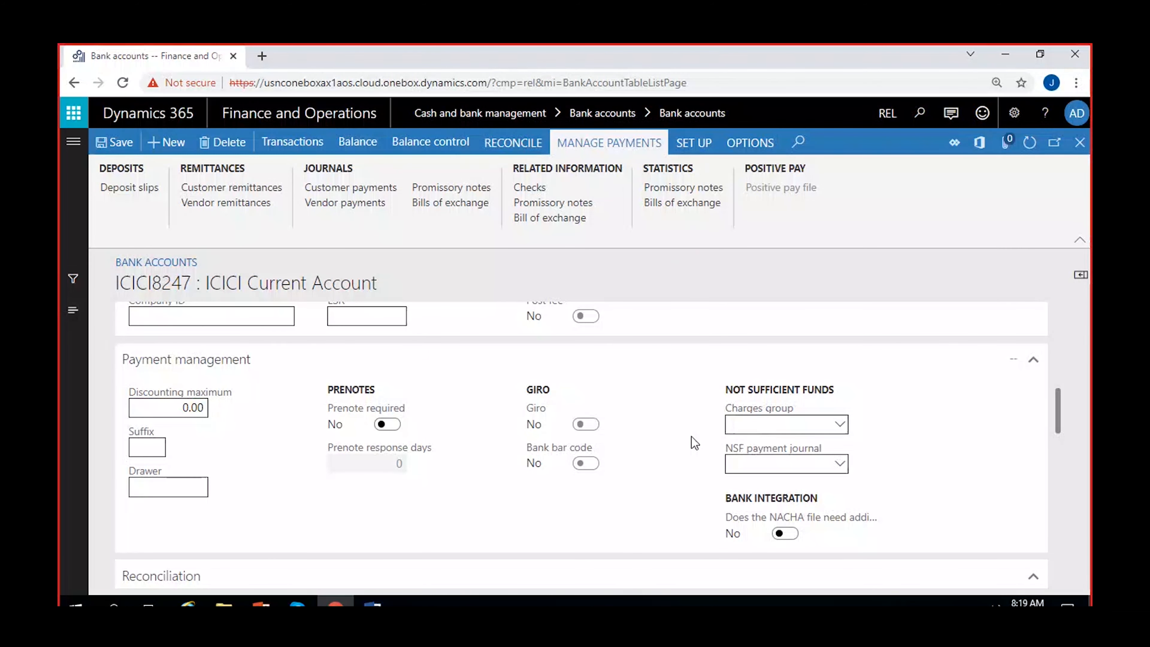
left_click(837, 468)
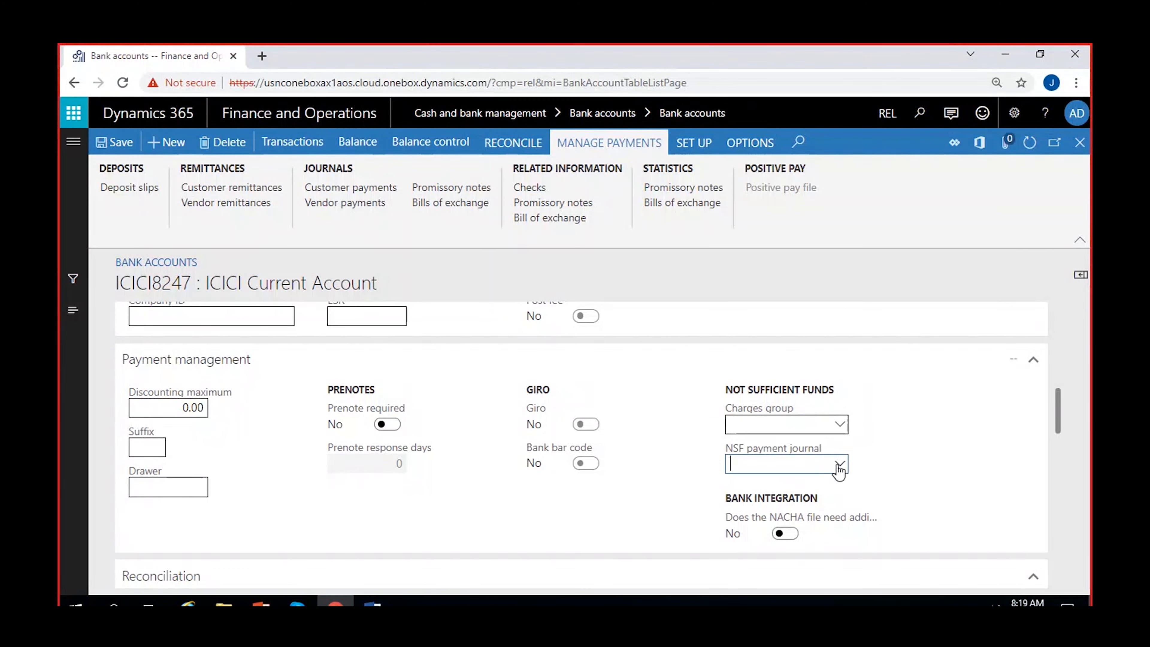
left_click(697, 469)
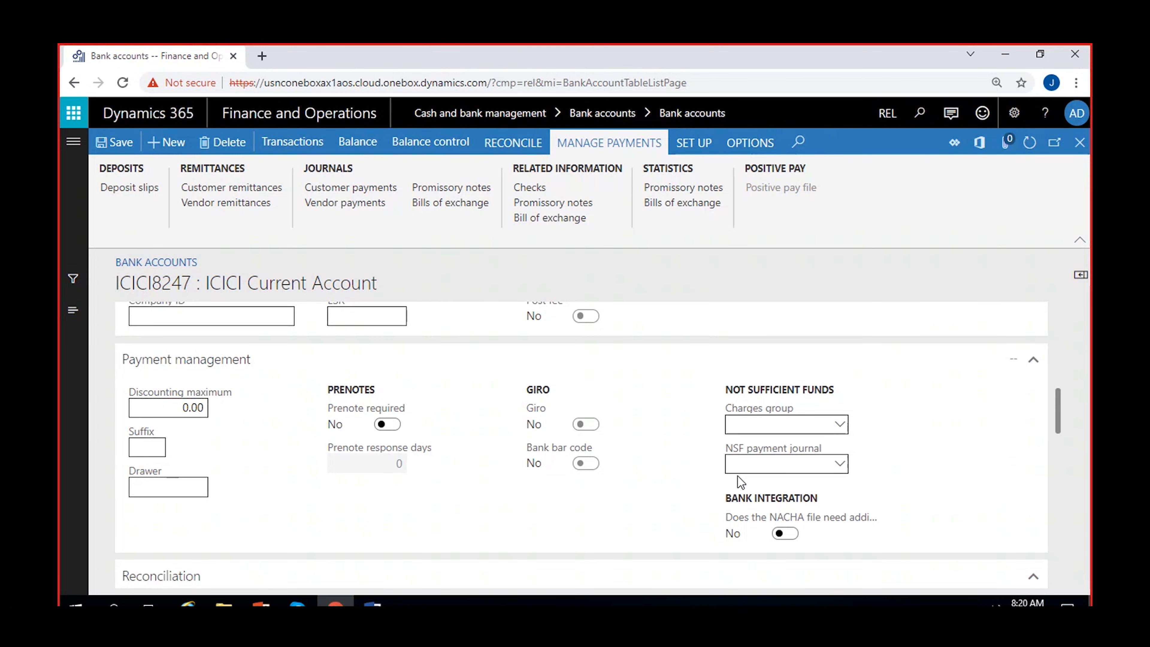
Review the bank account's reconciliation settings, including the allowed penny difference, and its negotiable instrument and address sections.
scroll(709, 466, "down", 2)
scroll(709, 469, "down", 2)
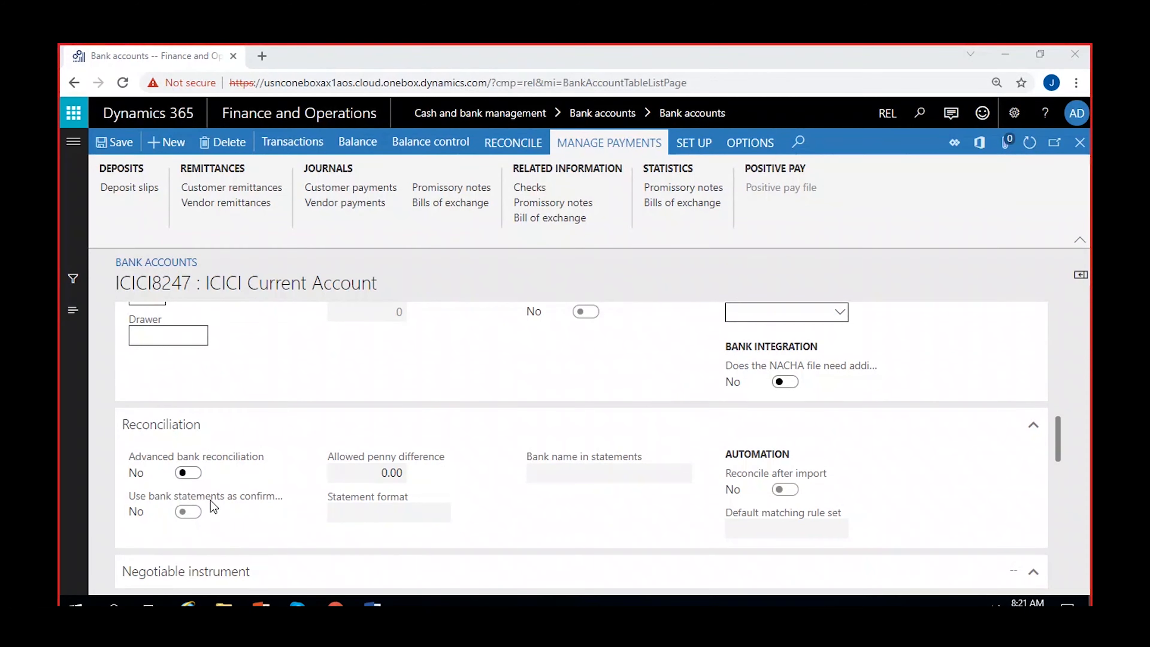
left_click(366, 474)
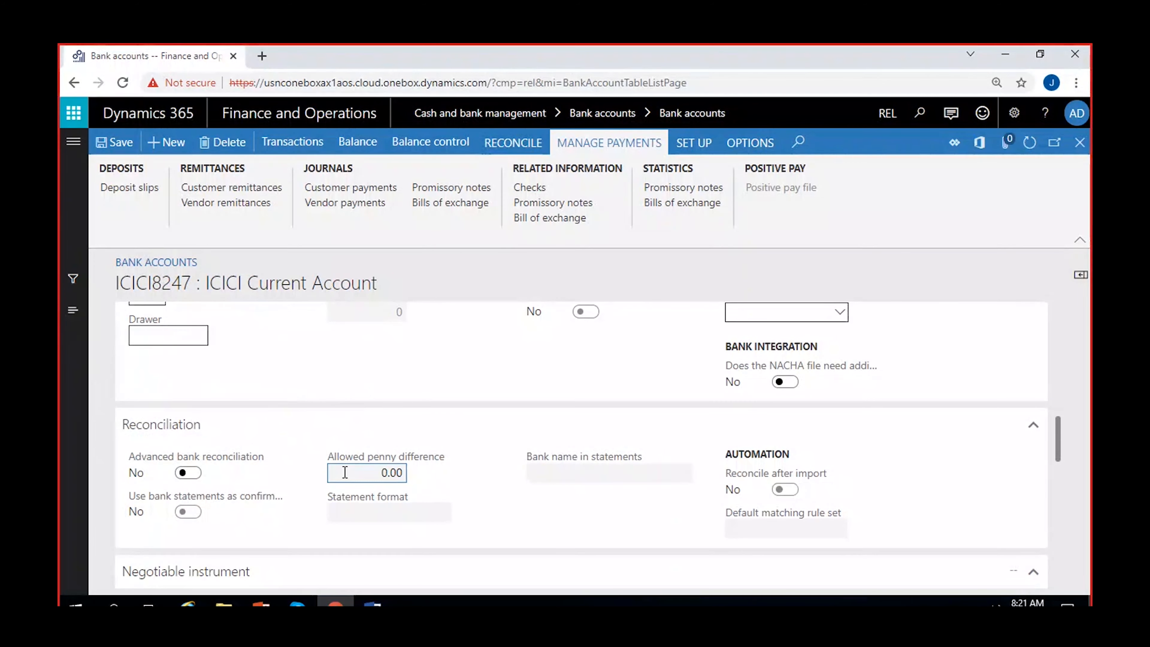
mouse_move(345, 473)
scroll(336, 476, "down", 2)
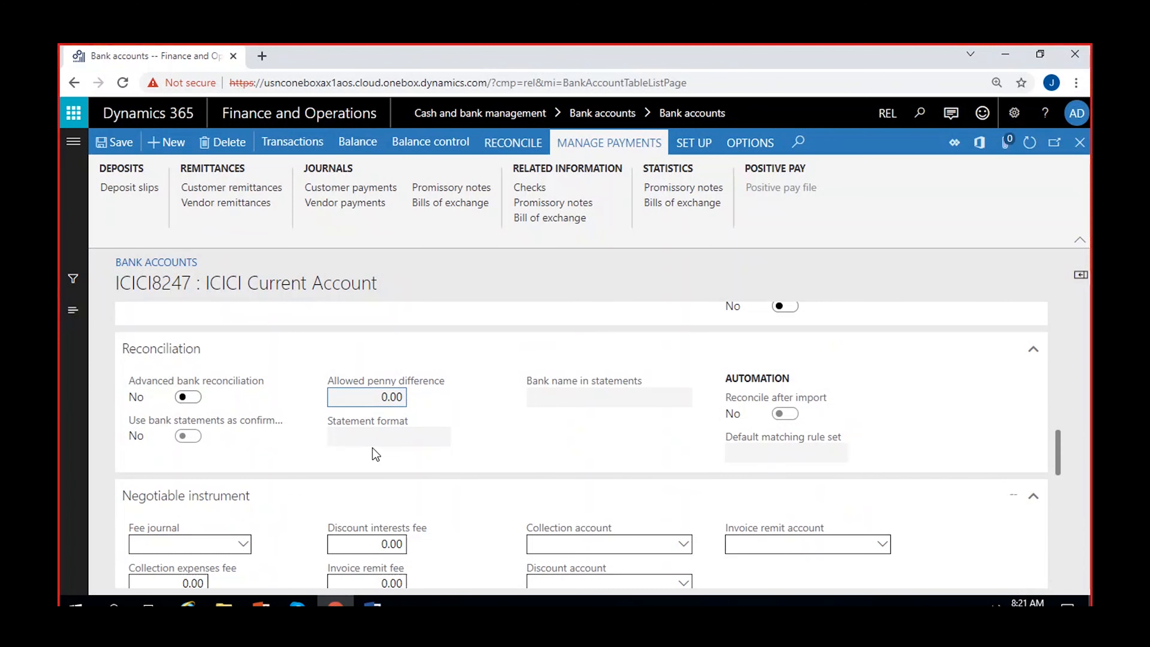
scroll(373, 448, "down", 4)
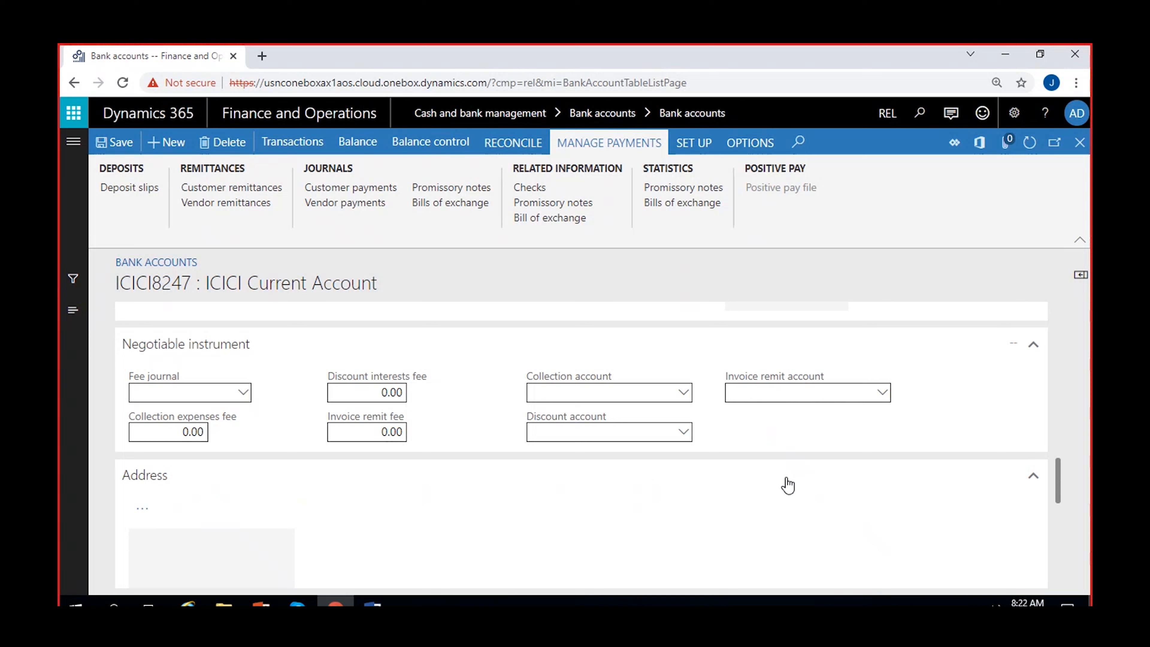
scroll(706, 487, "down", 3)
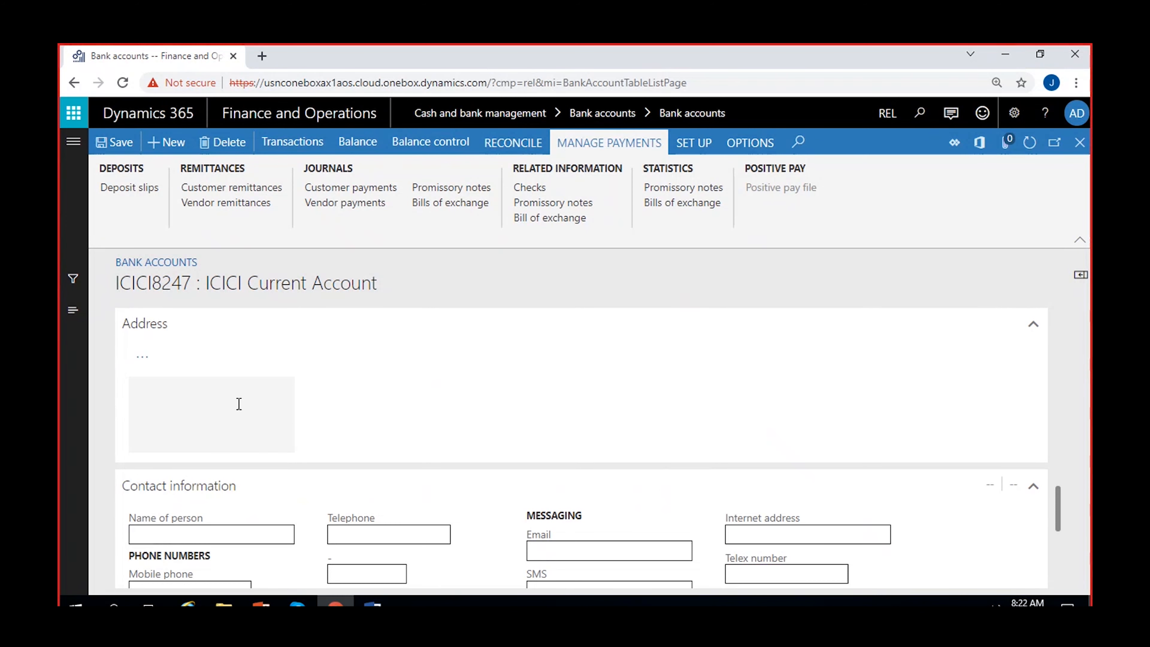
Add a new address to the ICICI bank account and set its name or description to "ICICI Current account".
left_click(142, 360)
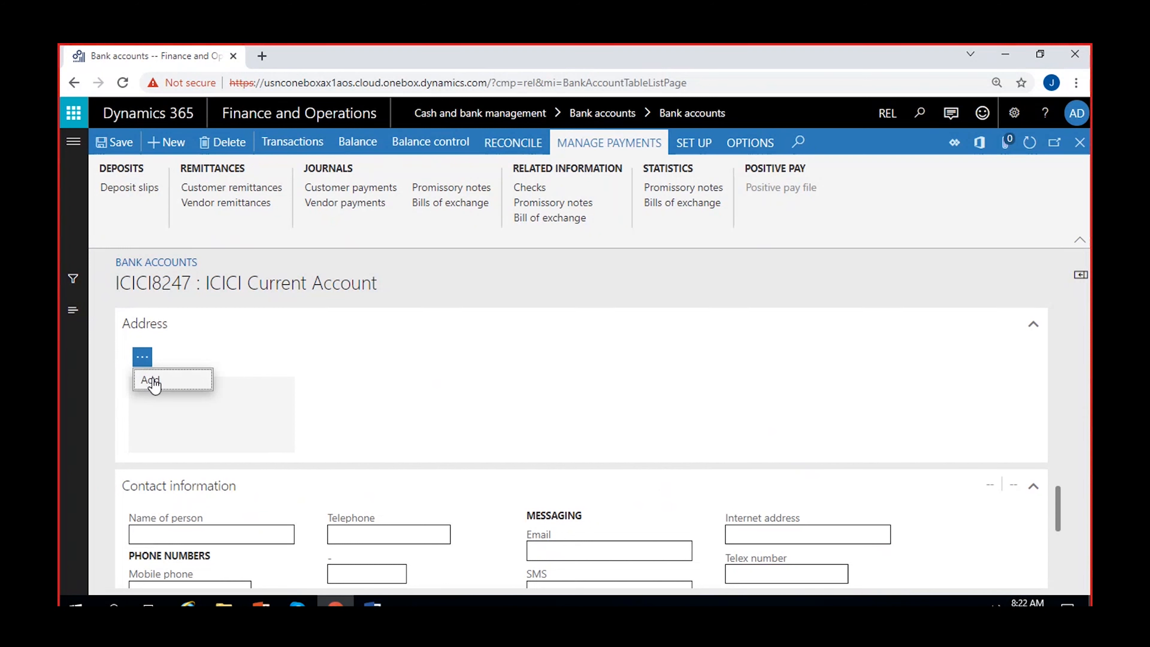
left_click(153, 378)
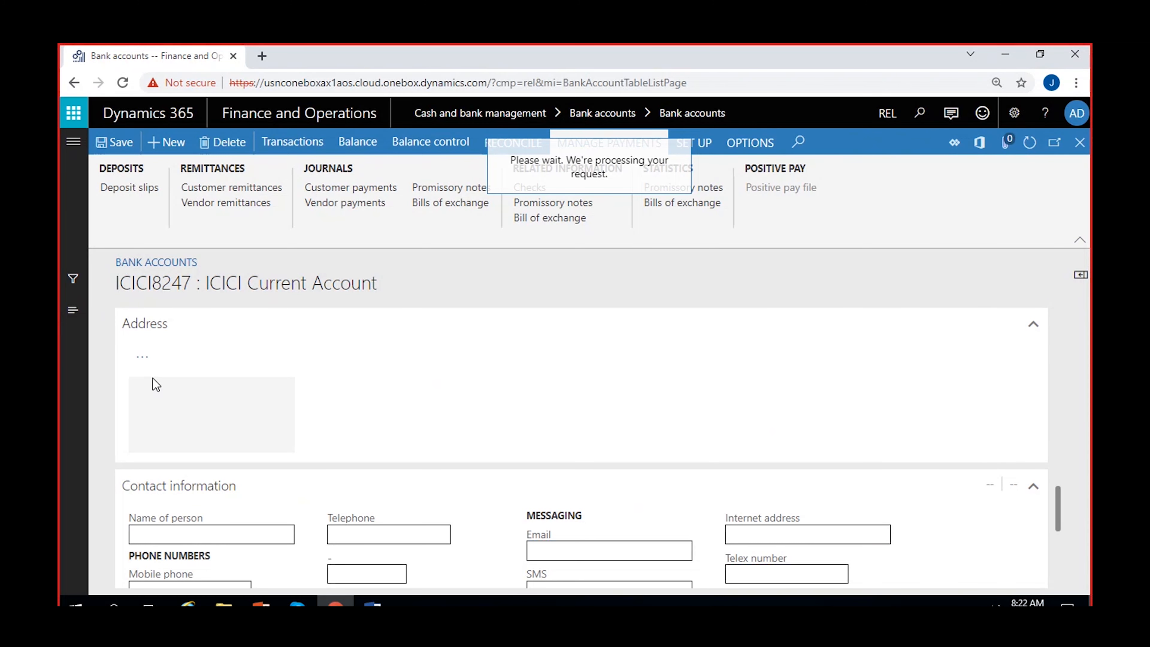
type("ICICi")
key("BackSpace")
type("I C")
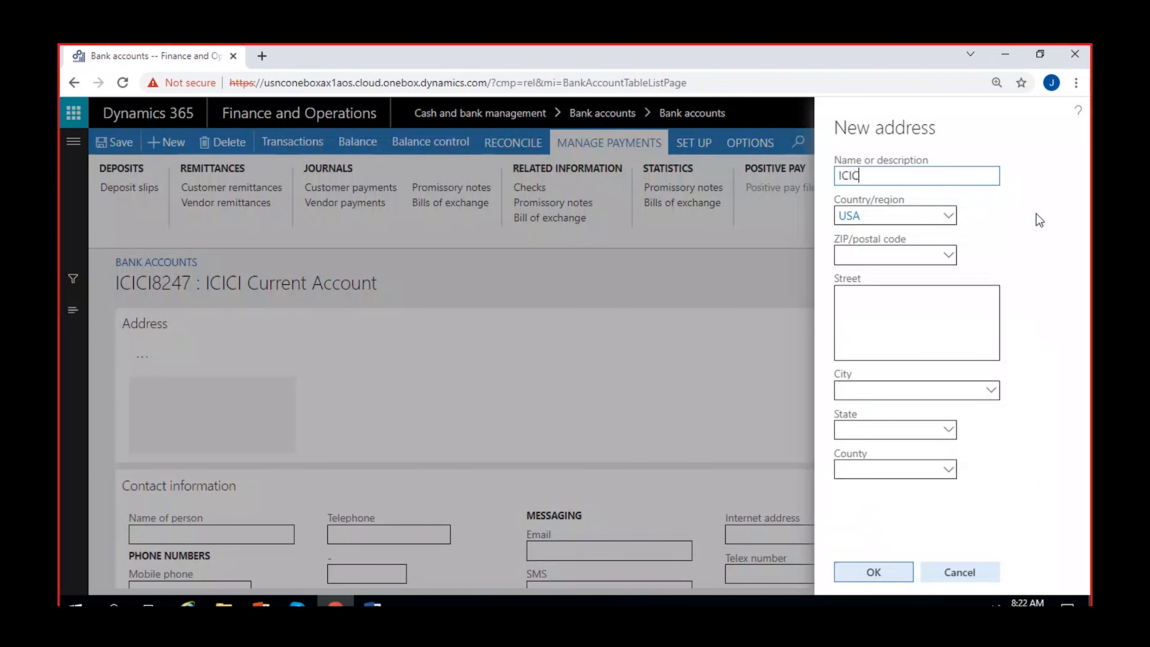
type("urrent c")
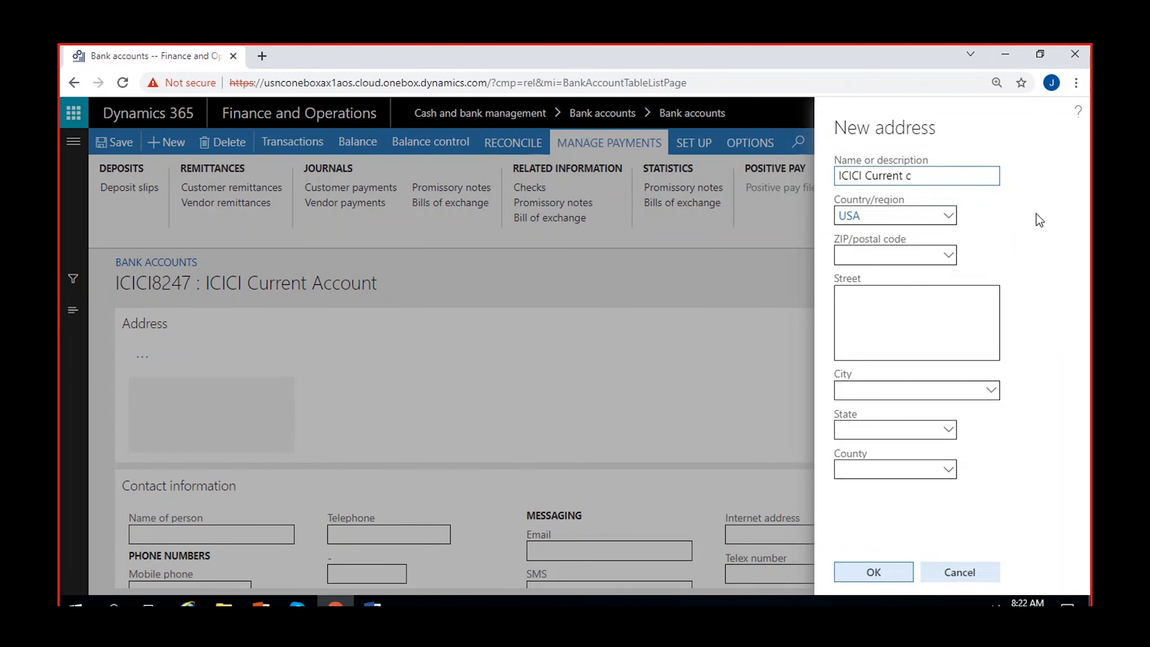
key("BackSpace")
type("account")
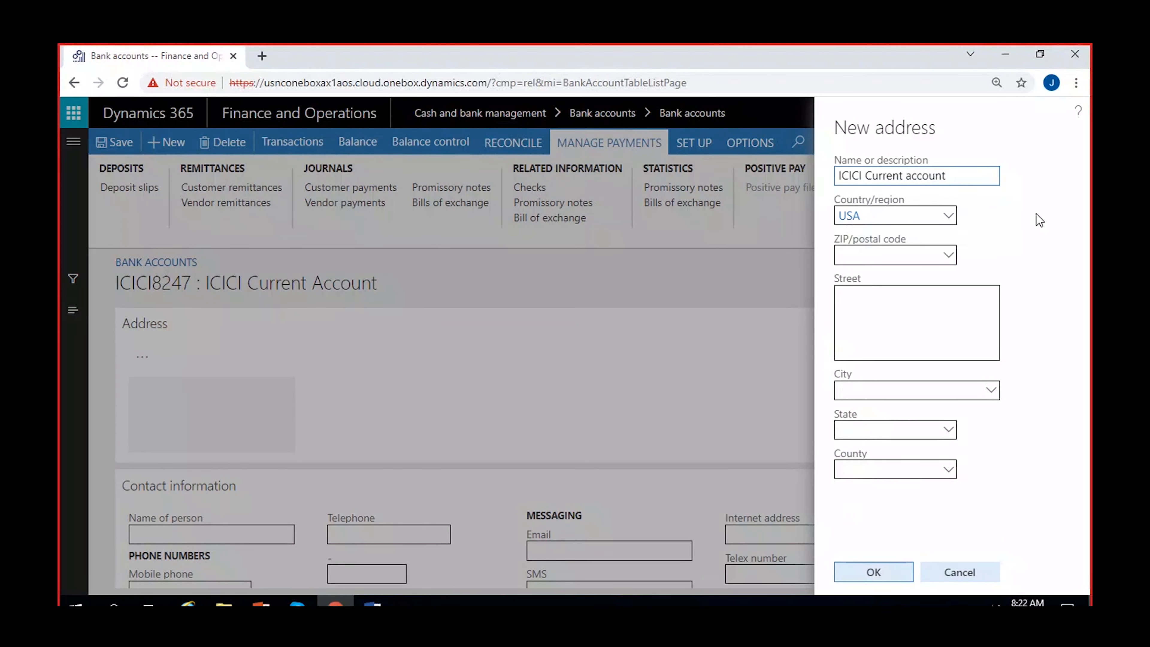
Enter the bank branch's street address and confirm the new address.
left_click(877, 305)
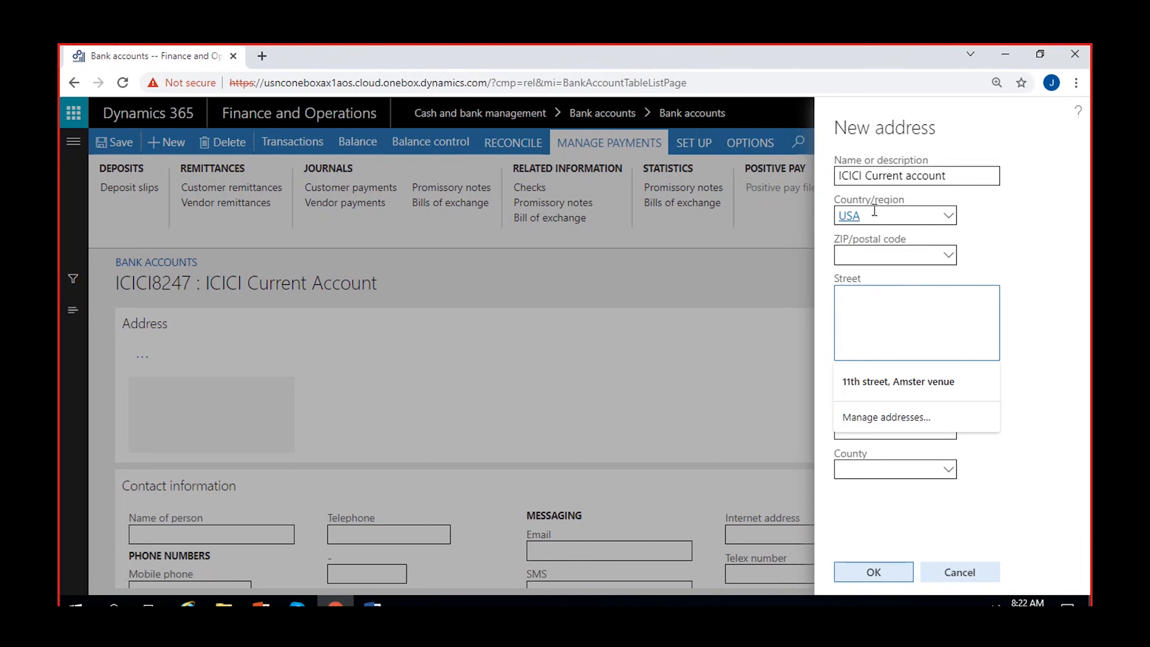
left_click(955, 230)
left_click(881, 313)
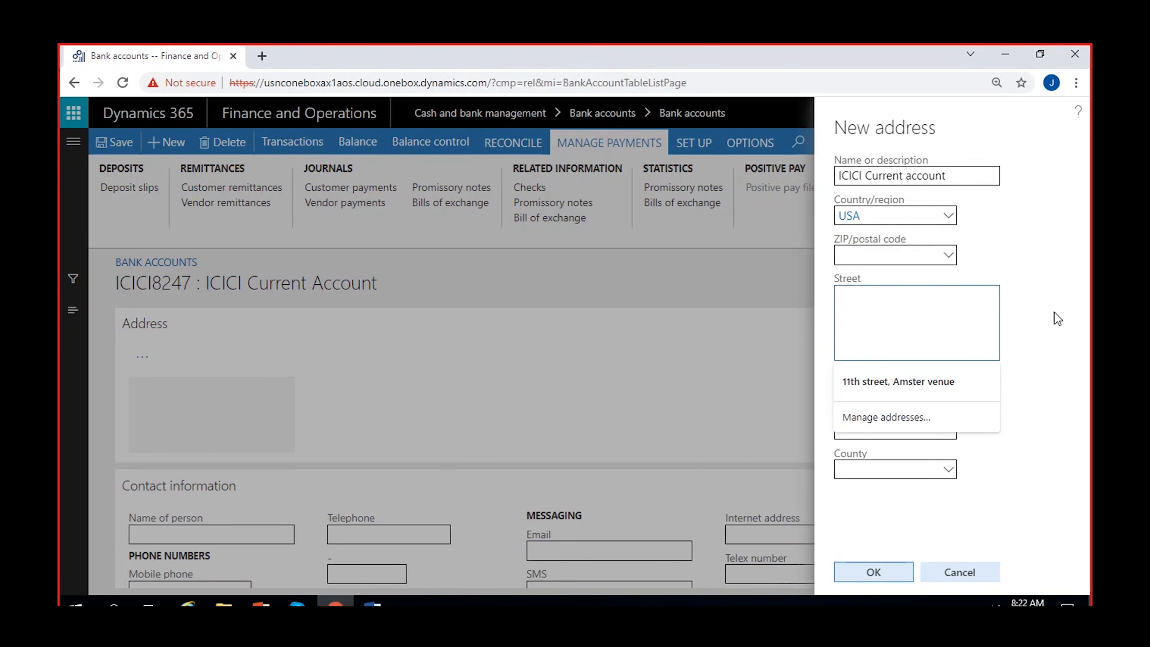
type("DLFBranch, Gachibowli, India")
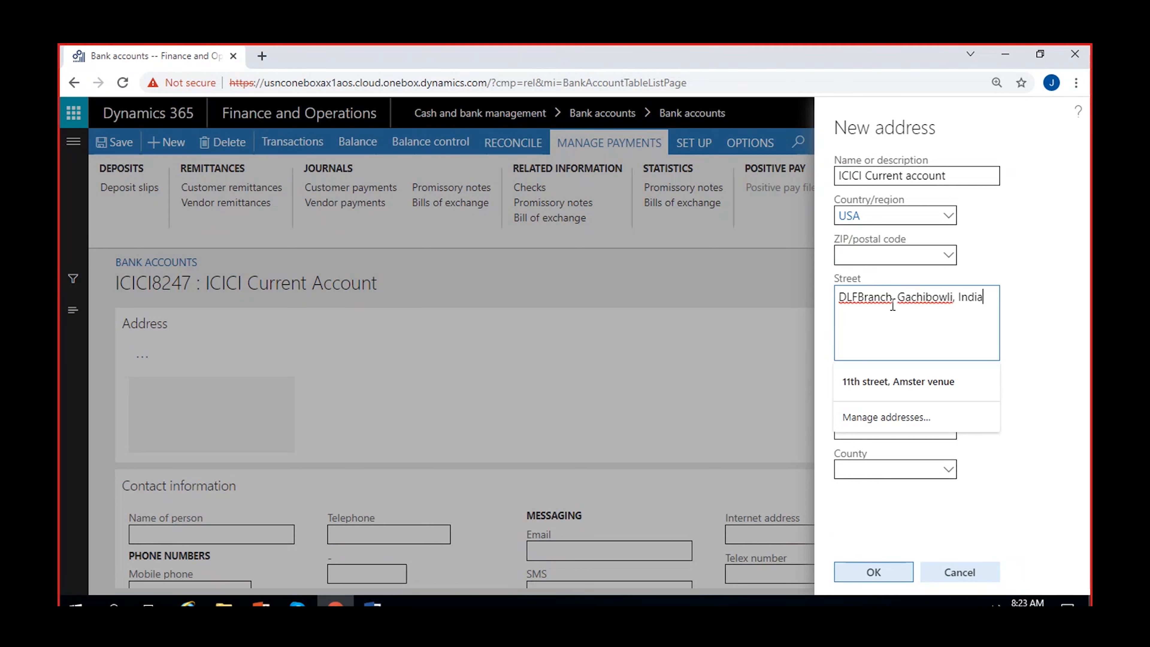
left_click(851, 298)
left_click(875, 573)
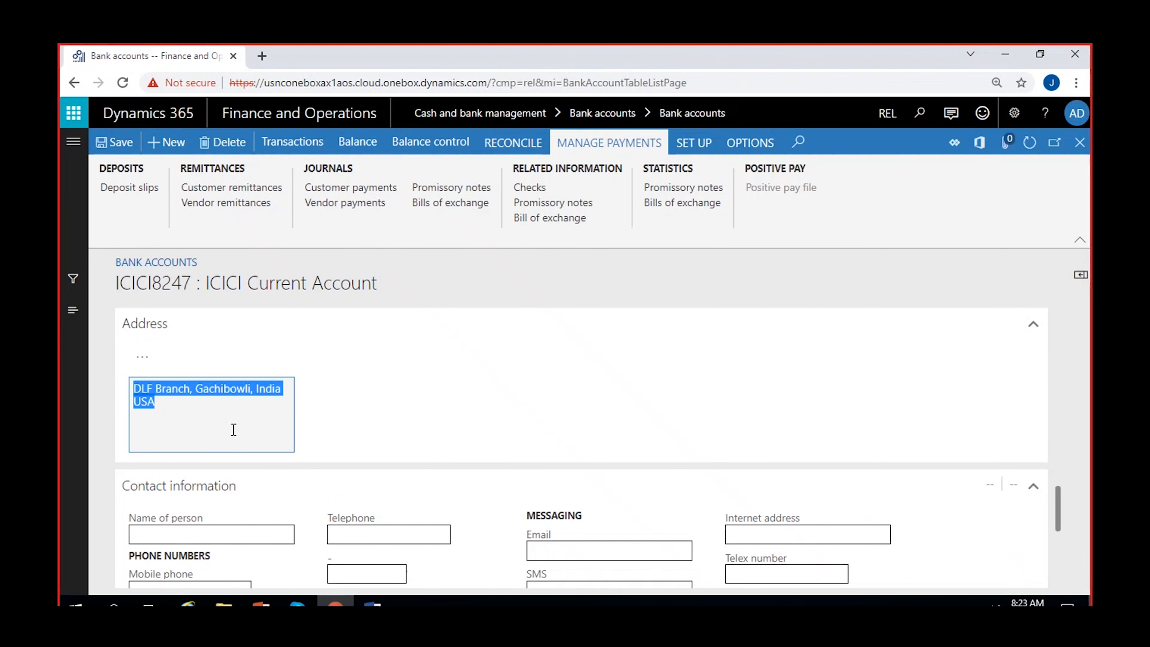
left_click(169, 406)
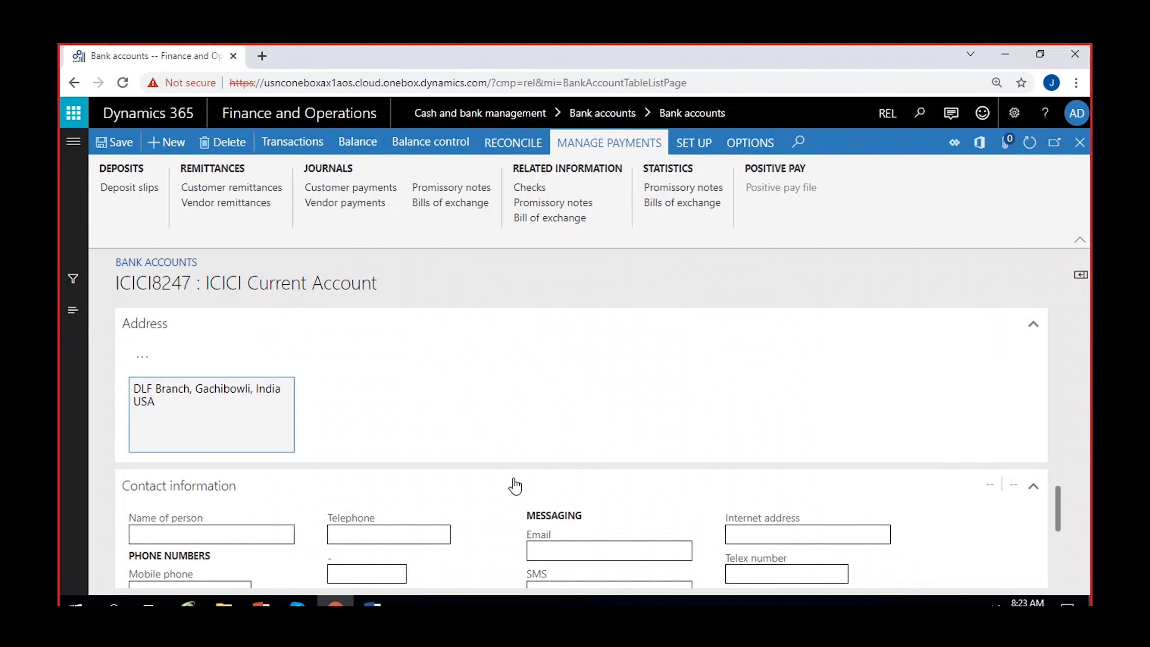
Review the options available for the saved address and the bank account's contact information fields.
left_click(144, 358)
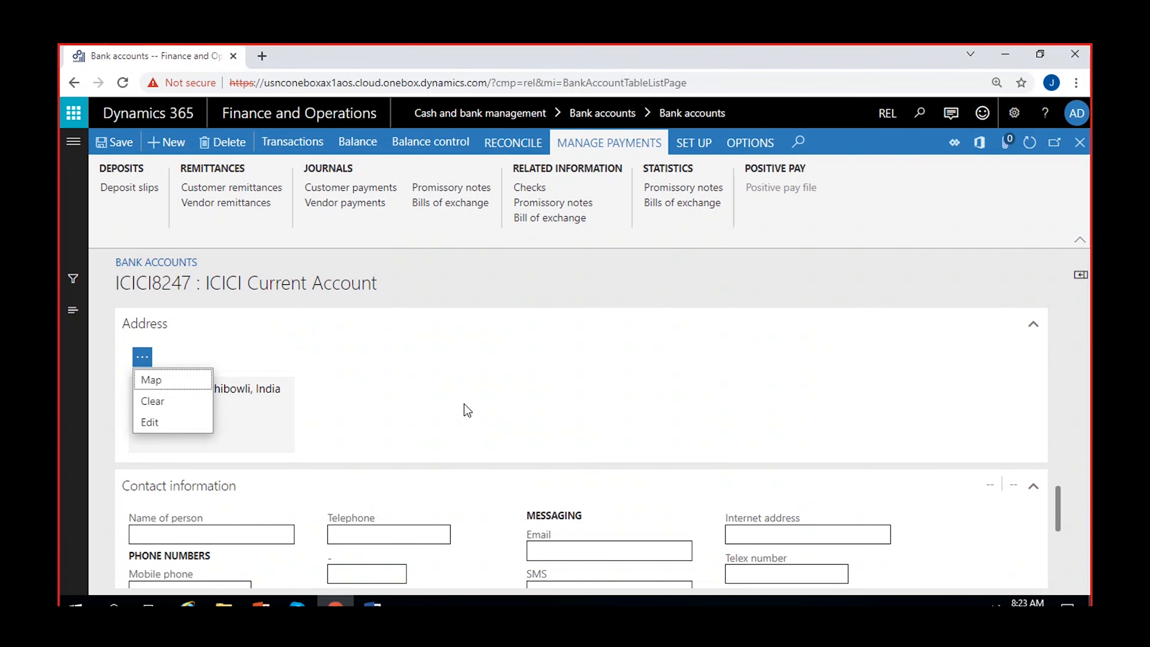
left_click(435, 406)
scroll(435, 405, "down", 2)
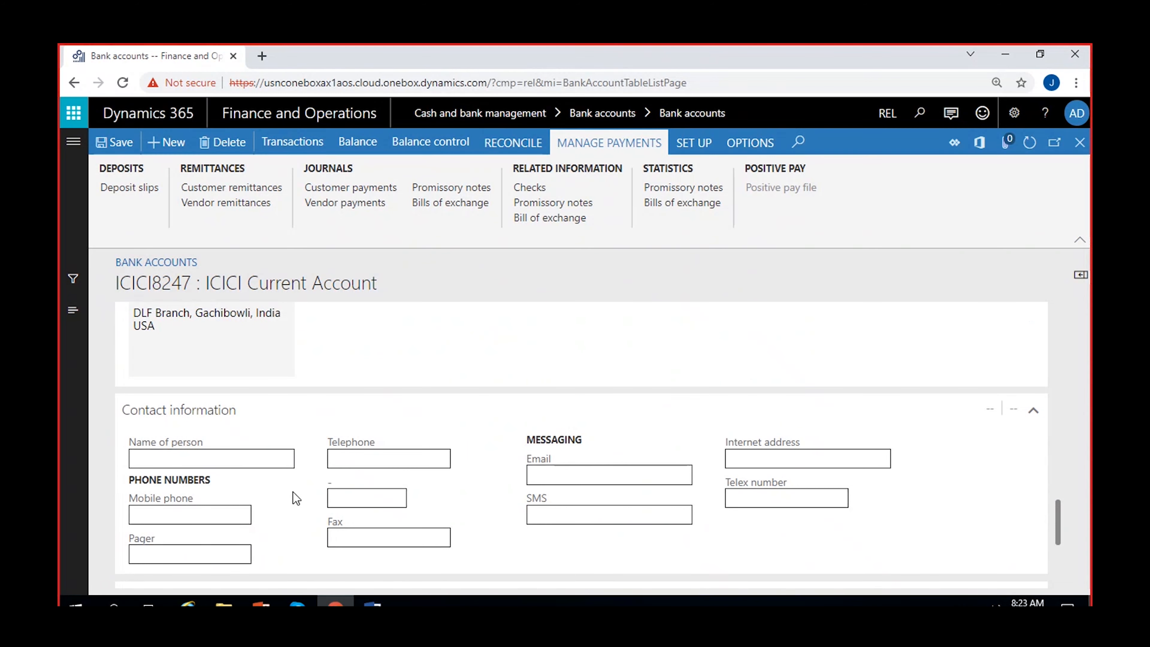
scroll(297, 498, "down", 2)
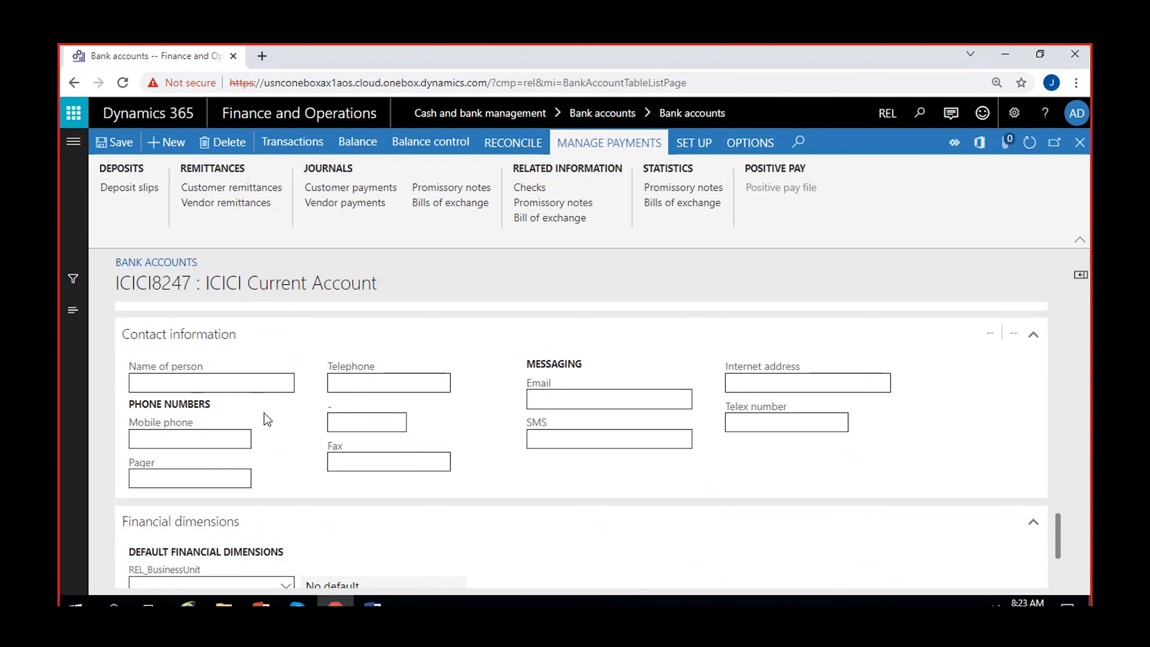
left_click(194, 371)
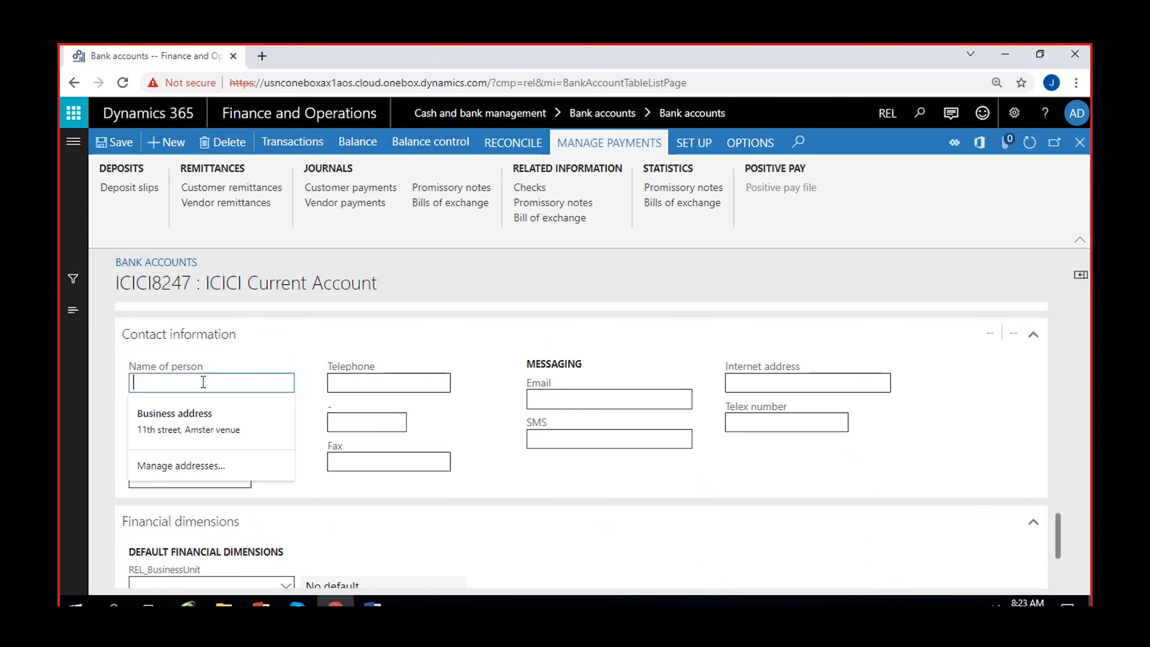
left_click(301, 457)
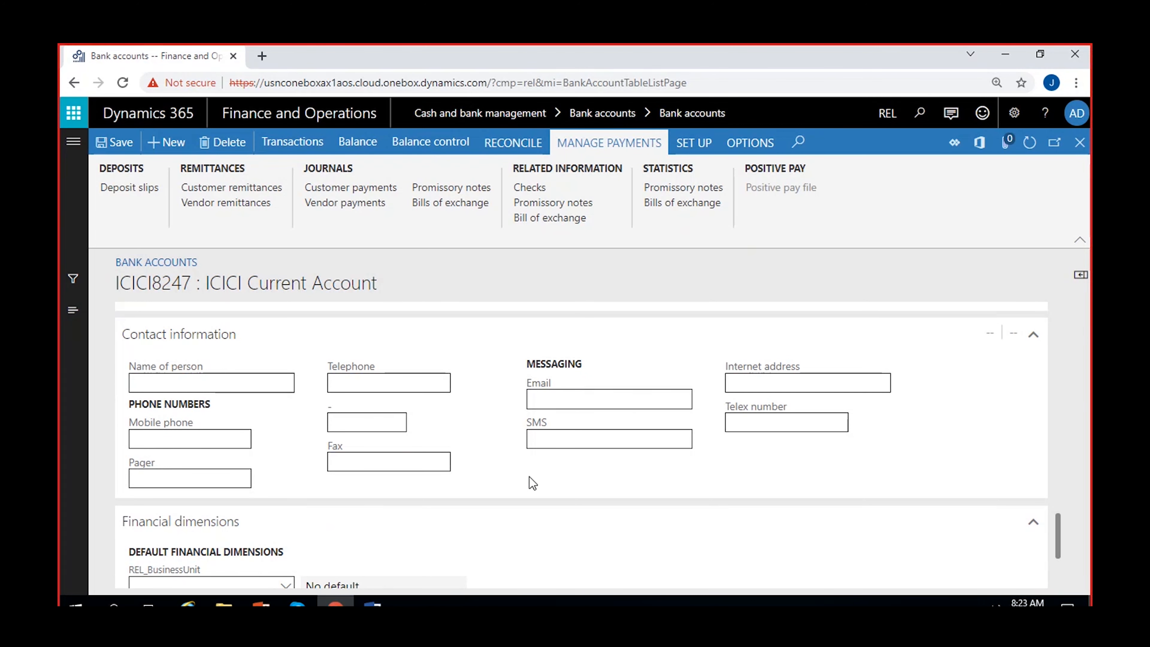
Set the default REL_BusinessUnit financial dimension to 01 (Hyderabad Unit), save the bank account, and return to the bank accounts list.
scroll(529, 477, "down", 3)
left_click(286, 449)
left_click(145, 494)
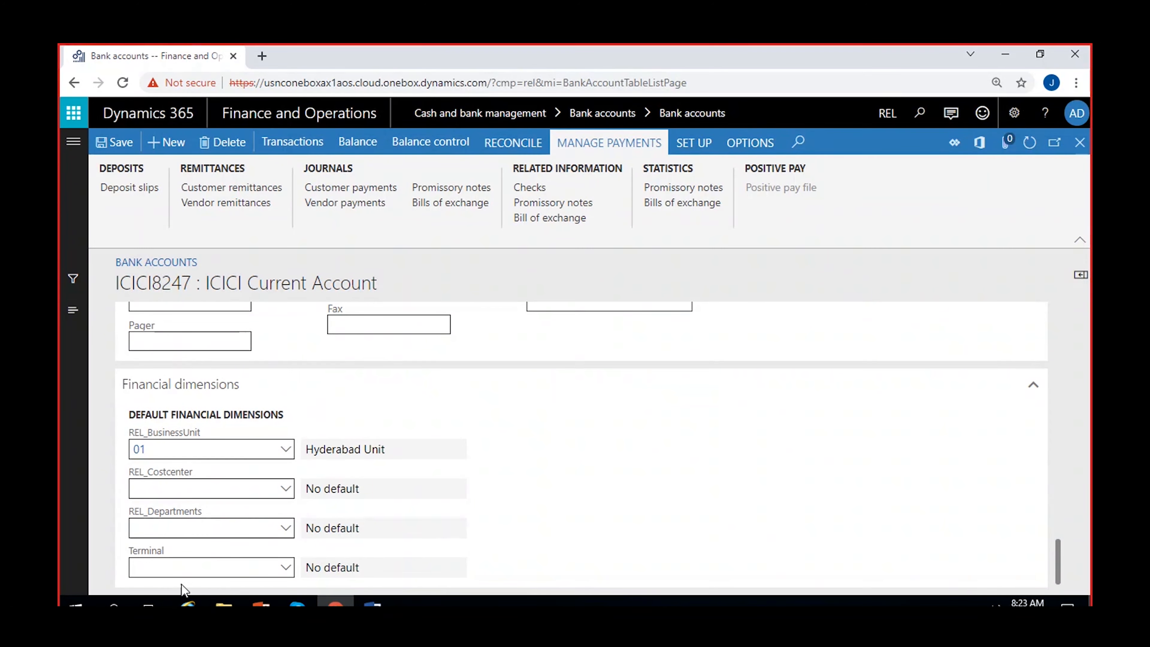
left_click(286, 569)
left_click(286, 570)
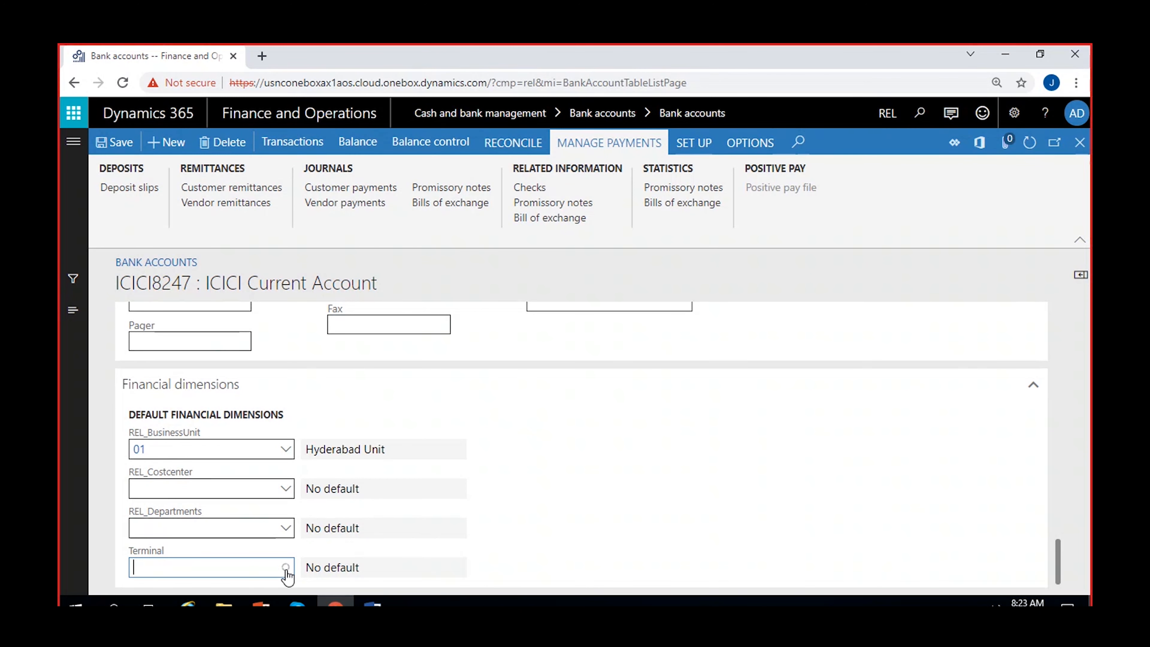
left_click(540, 495)
left_click(376, 564)
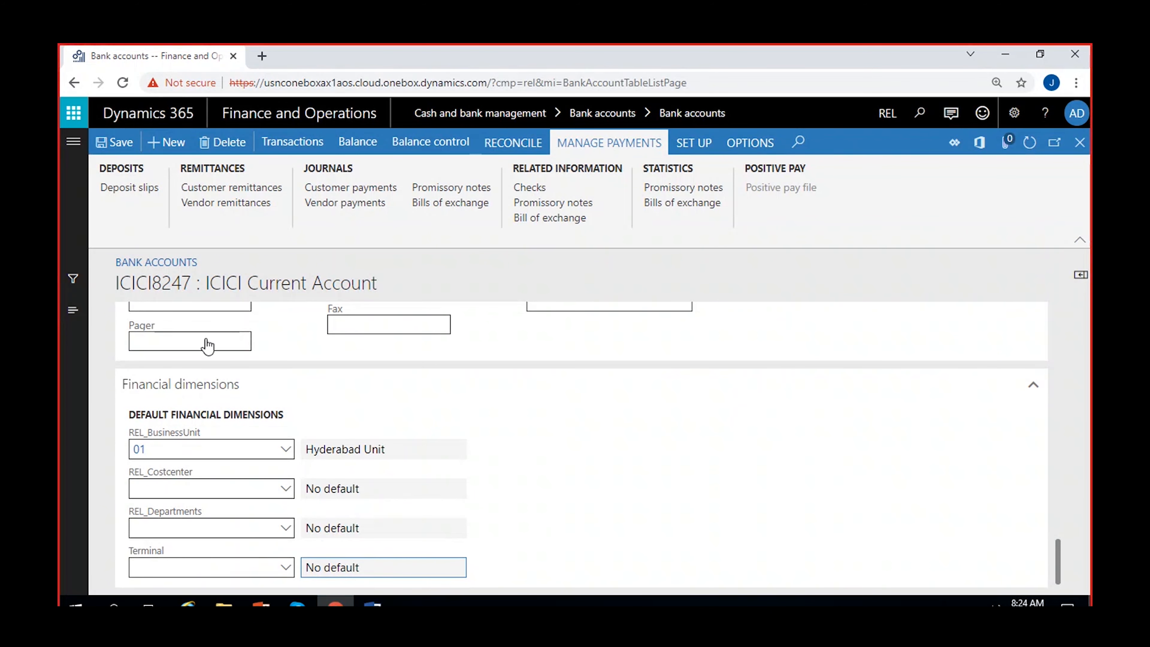
left_click(107, 137)
scroll(410, 389, "up", 10)
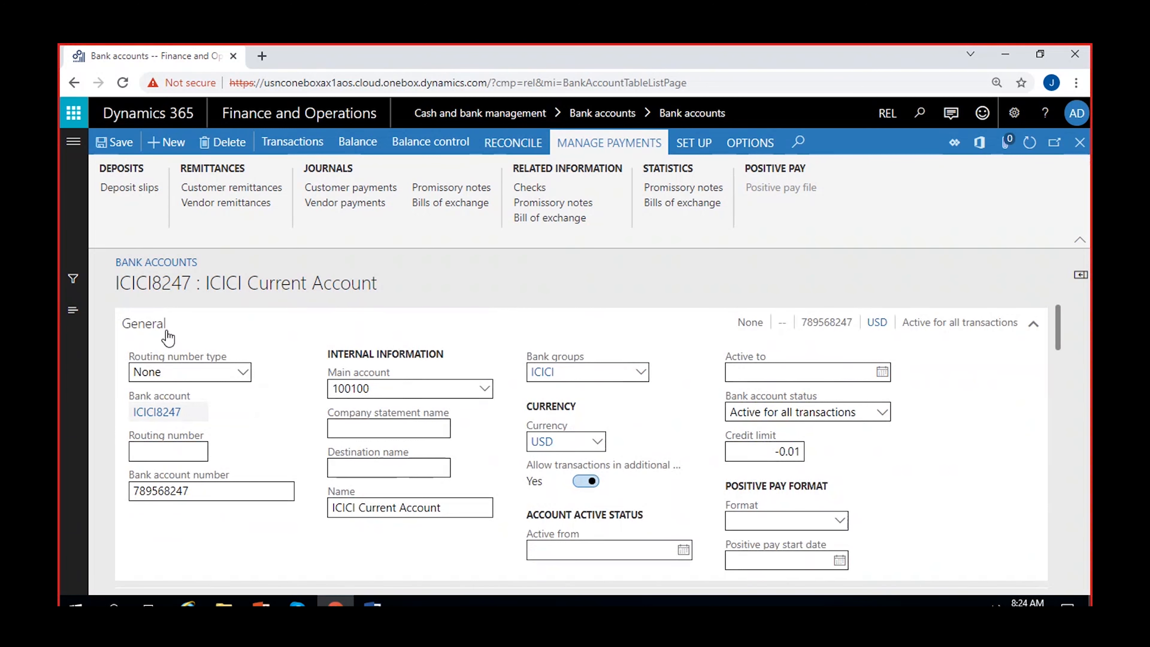
left_click(1080, 142)
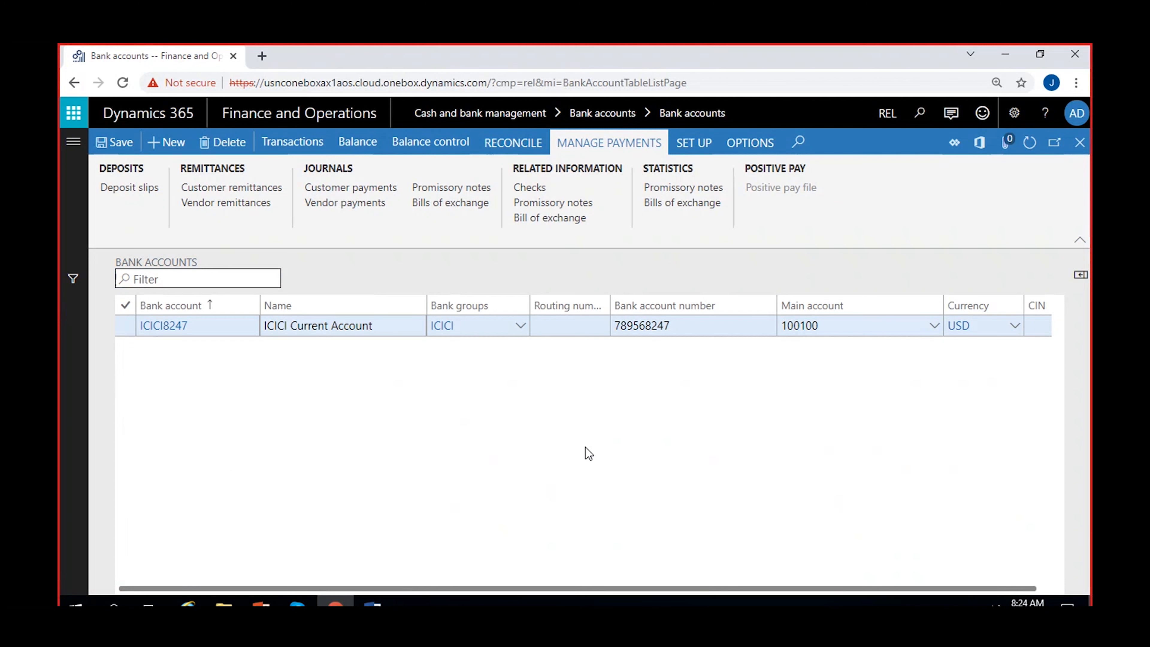
Select the ICICI Current Account in the list and check its balance and transactions.
left_click(575, 332)
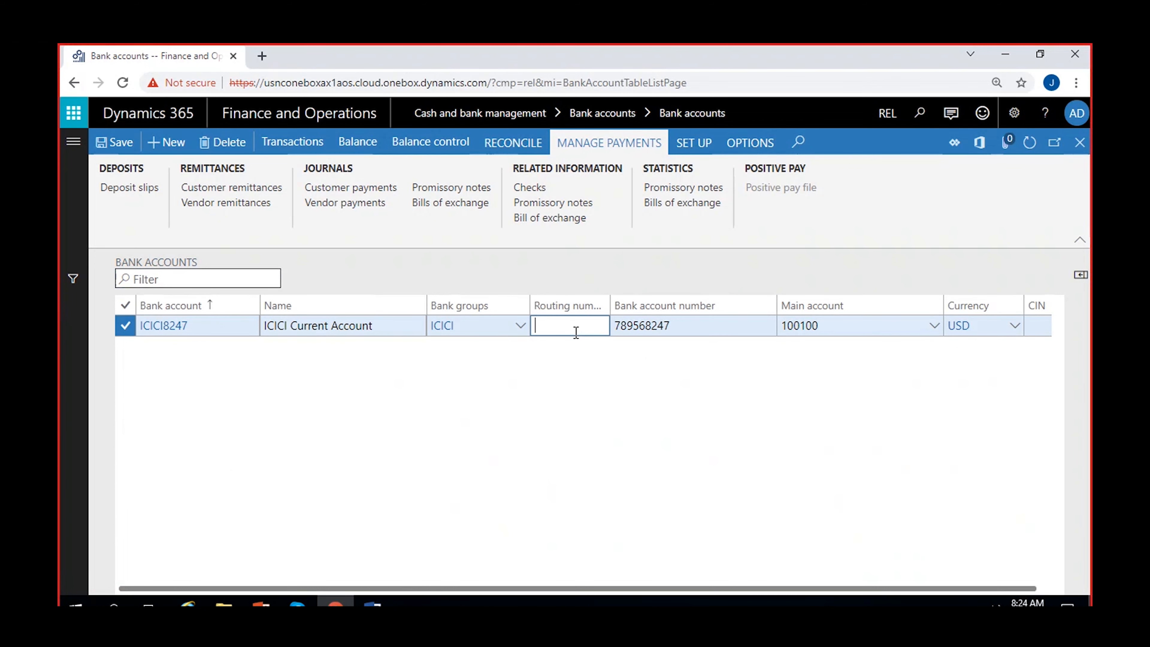
left_click(353, 147)
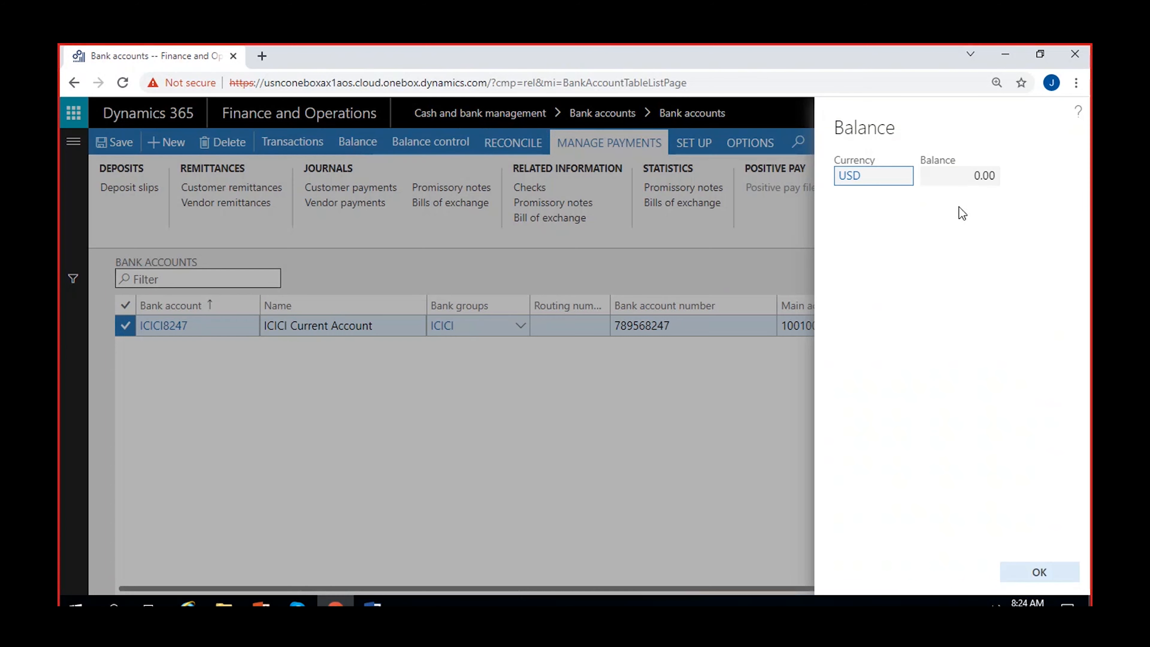
left_click(960, 175)
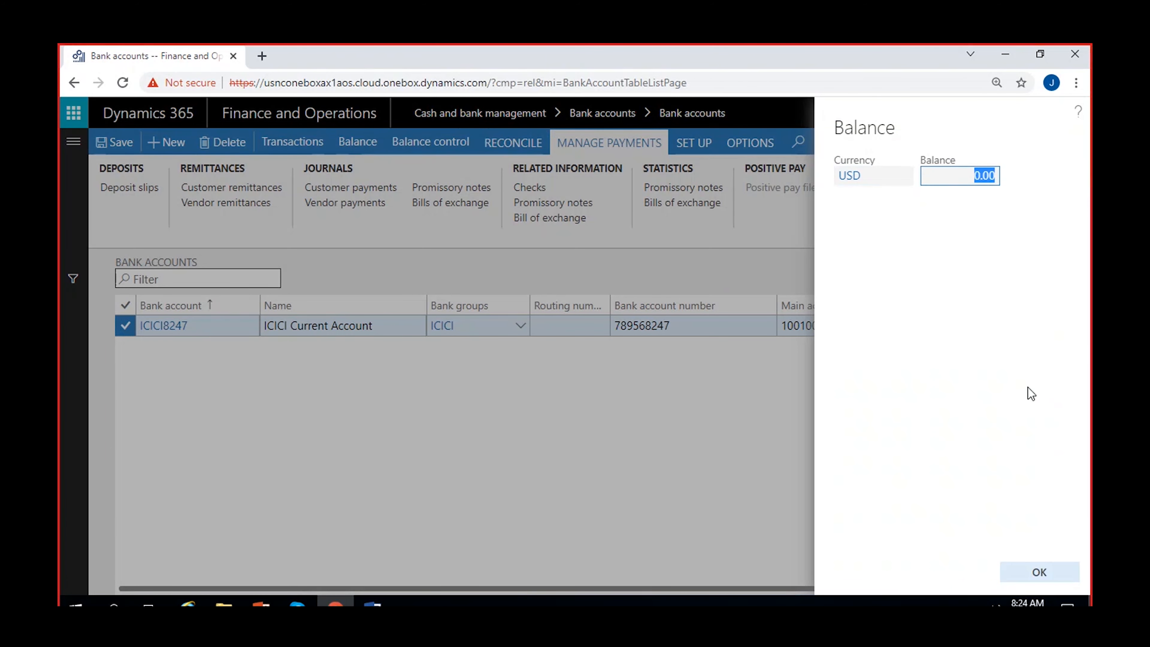
left_click(1046, 566)
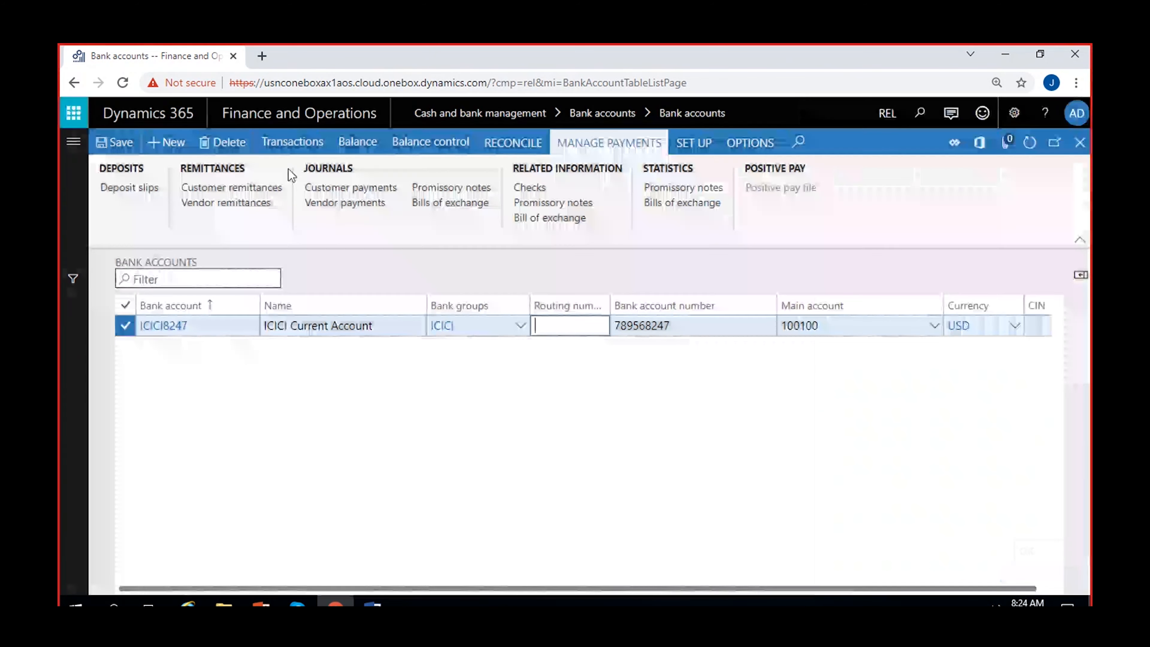
left_click(278, 145)
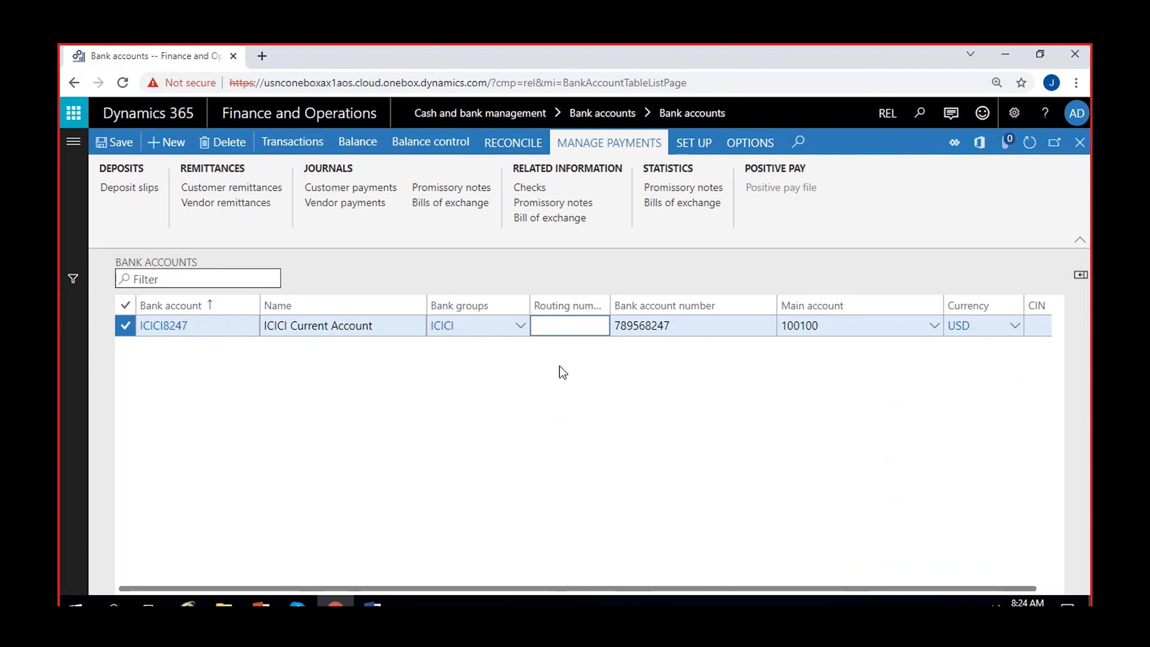
left_click(562, 361)
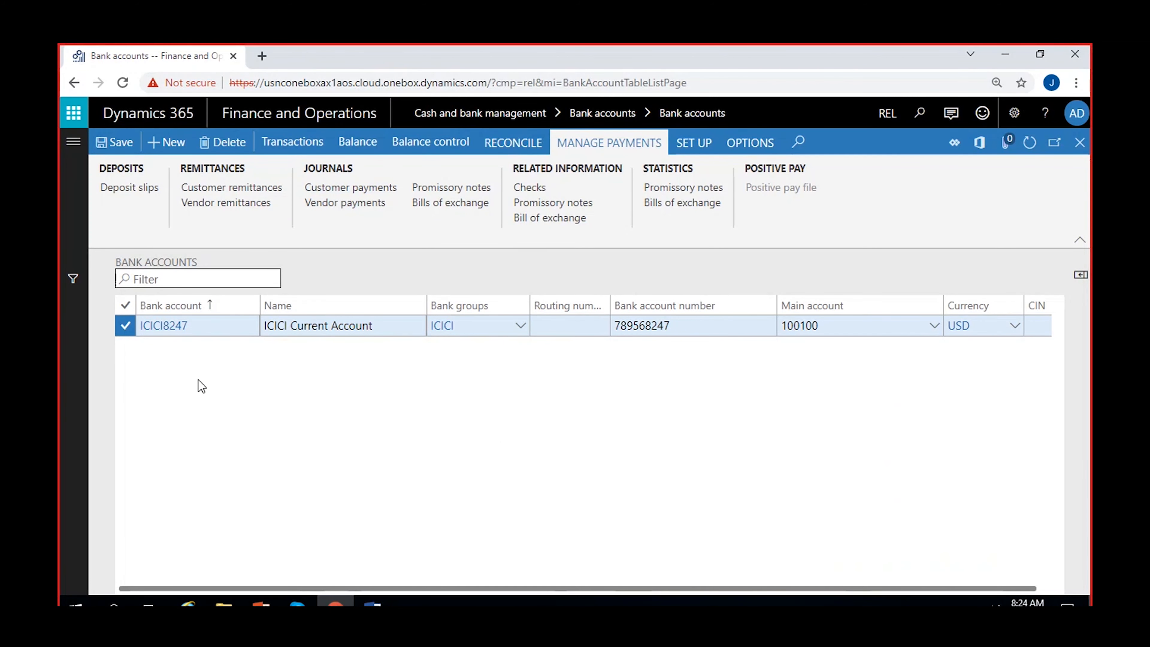
Create a new bank account record with the ID SBI0008 and enter its bank account number.
left_click(160, 152)
left_click(157, 410)
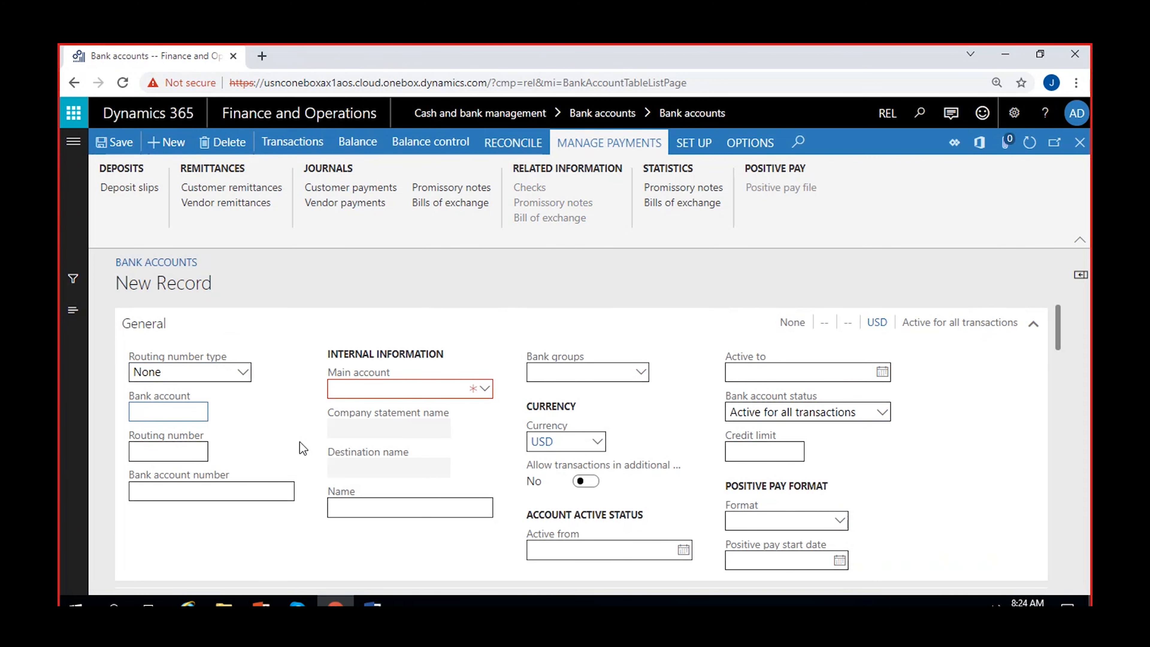
type("SBI0008")
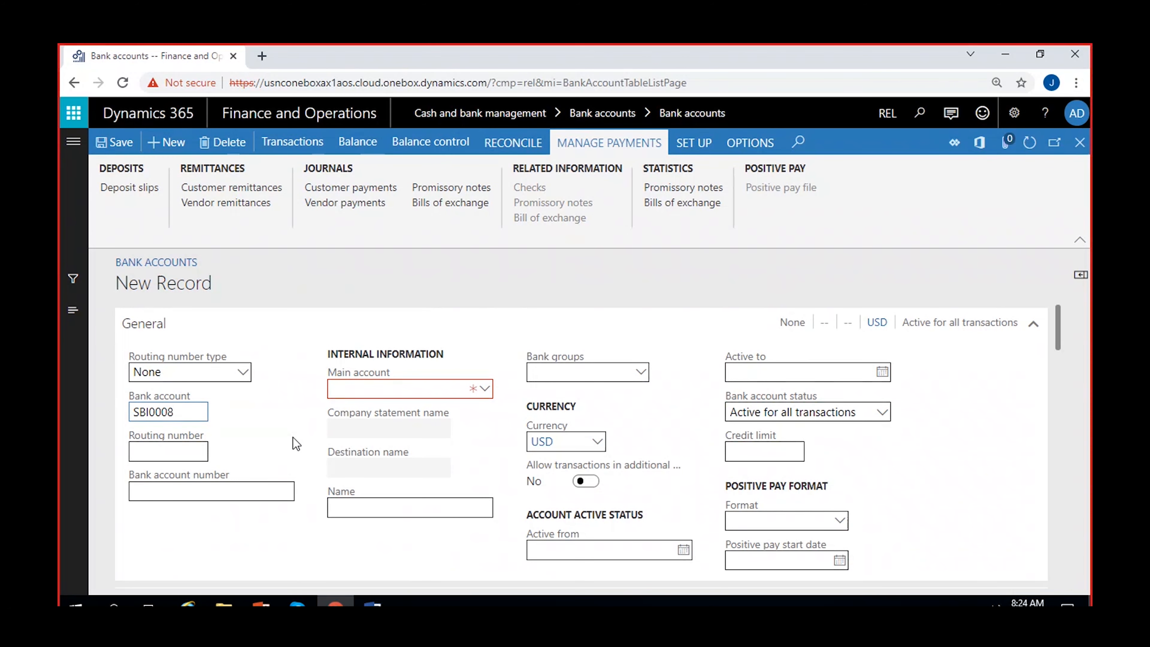
left_click(200, 490)
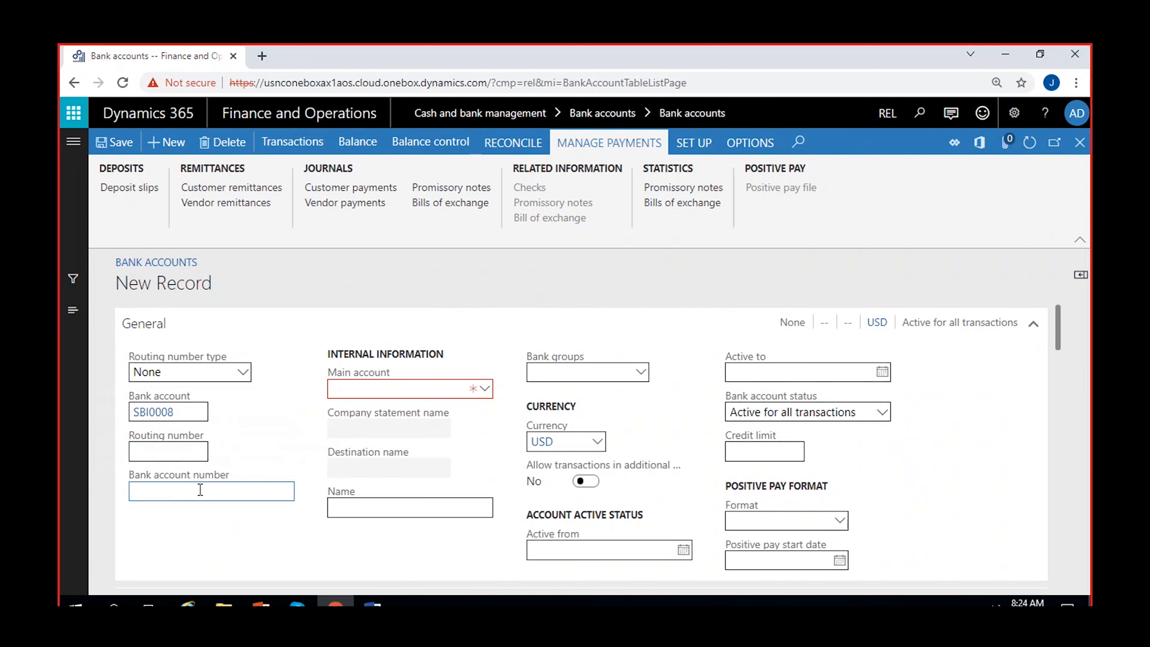
type("123450000")
key("Tab")
Open the main accounts form from the bank account's Main account field and create main account 100110 named SBI0008 Bank.
right_click(488, 392)
mouse_move(489, 394)
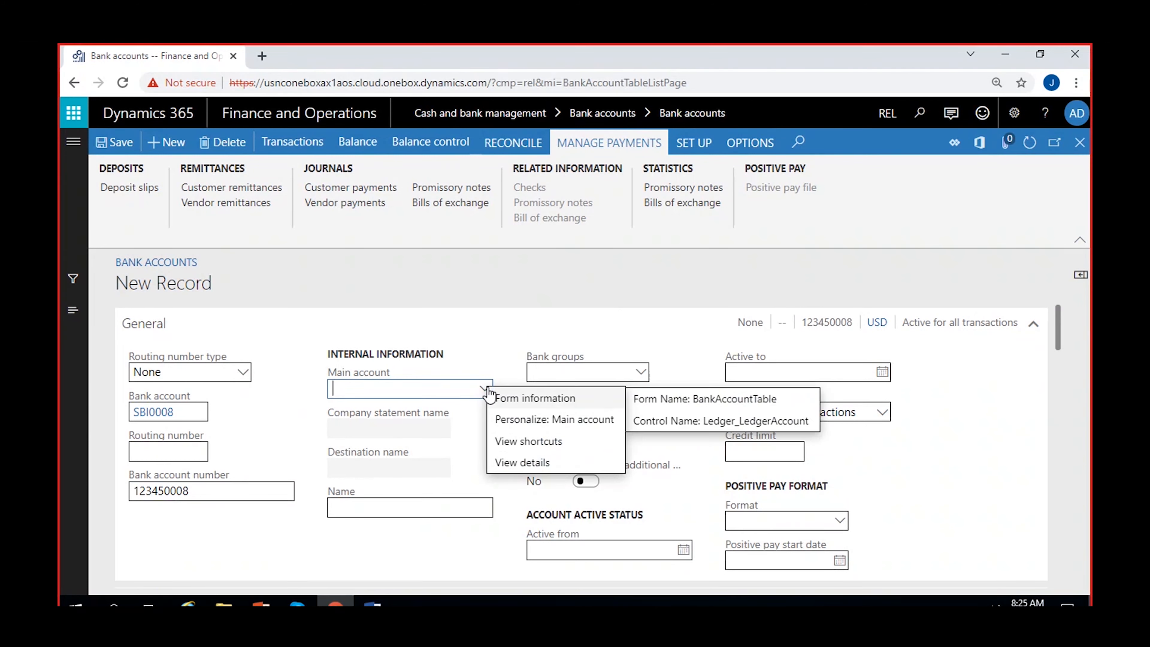
left_click(512, 459)
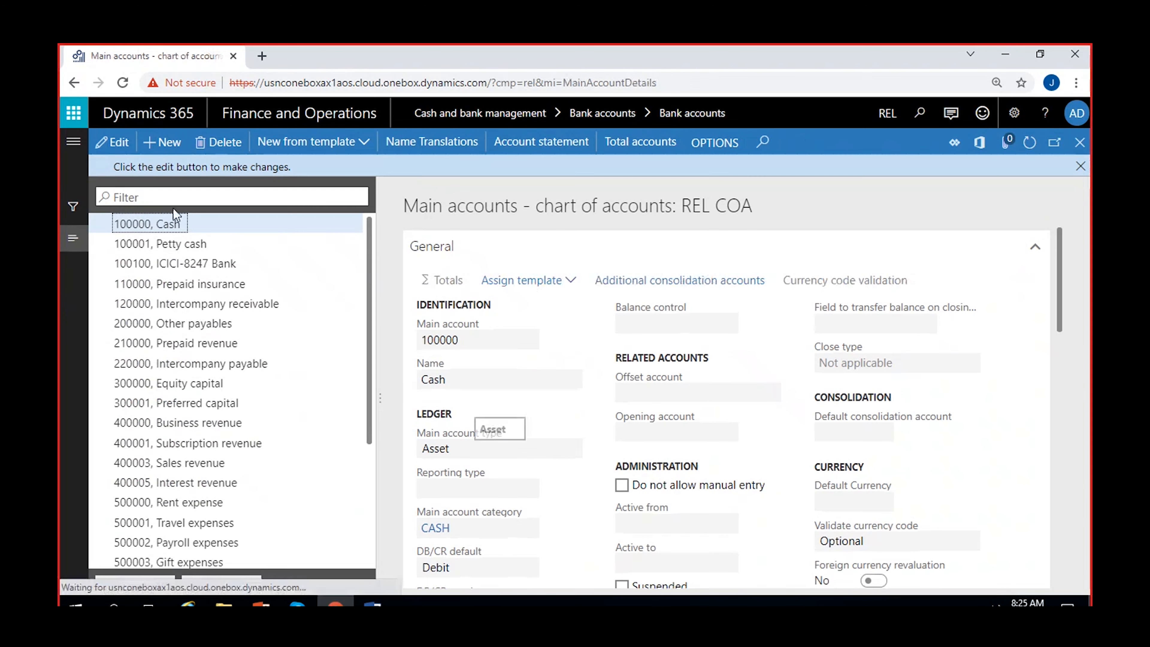
key("alt+n")
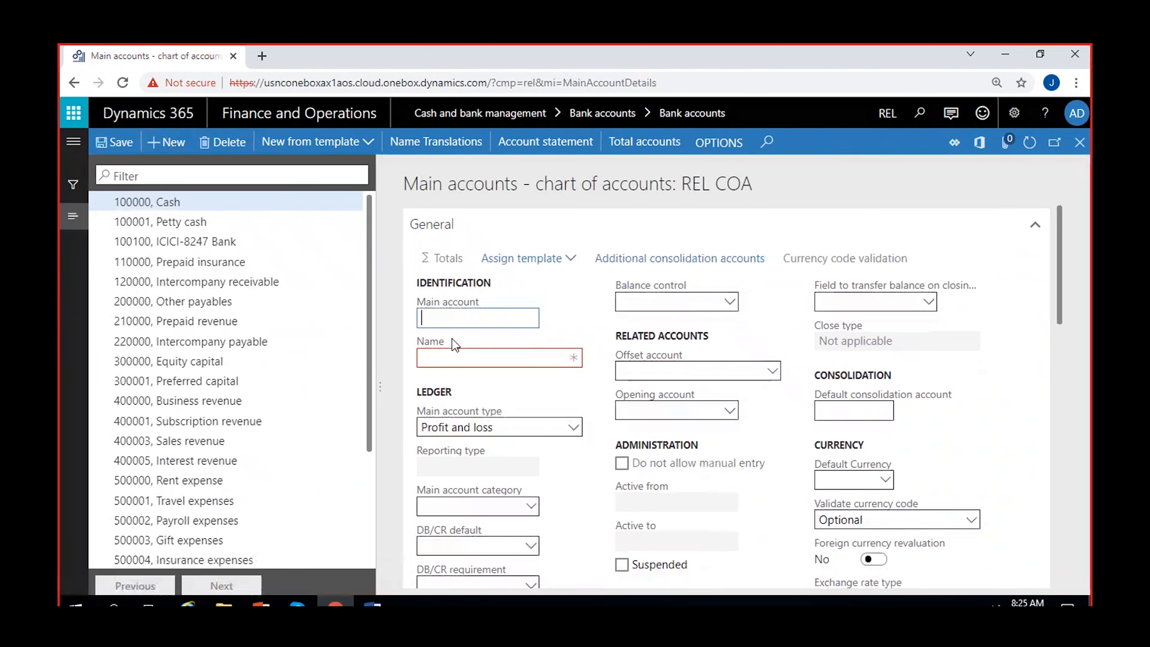
type("100110")
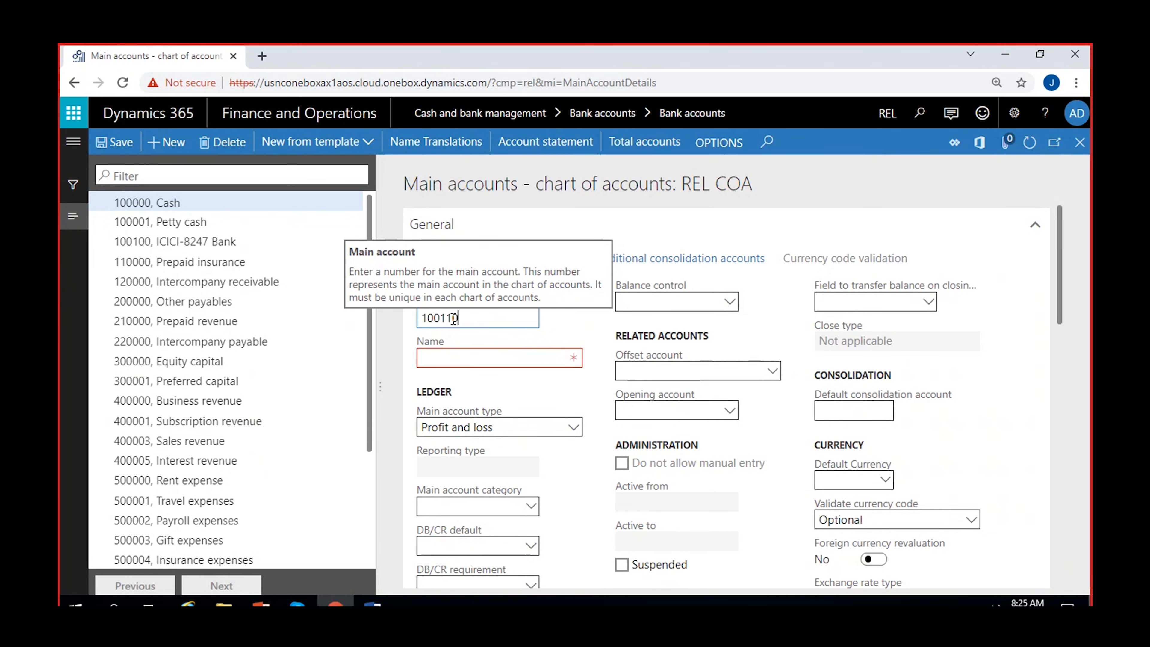
left_click(554, 355)
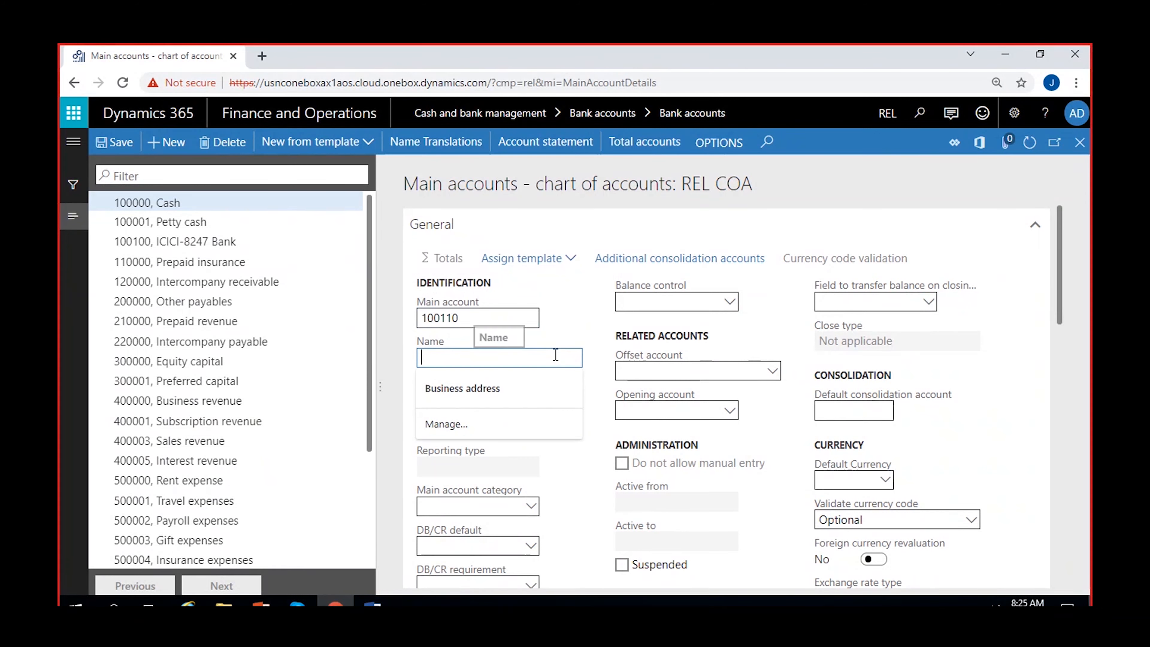
type("SB")
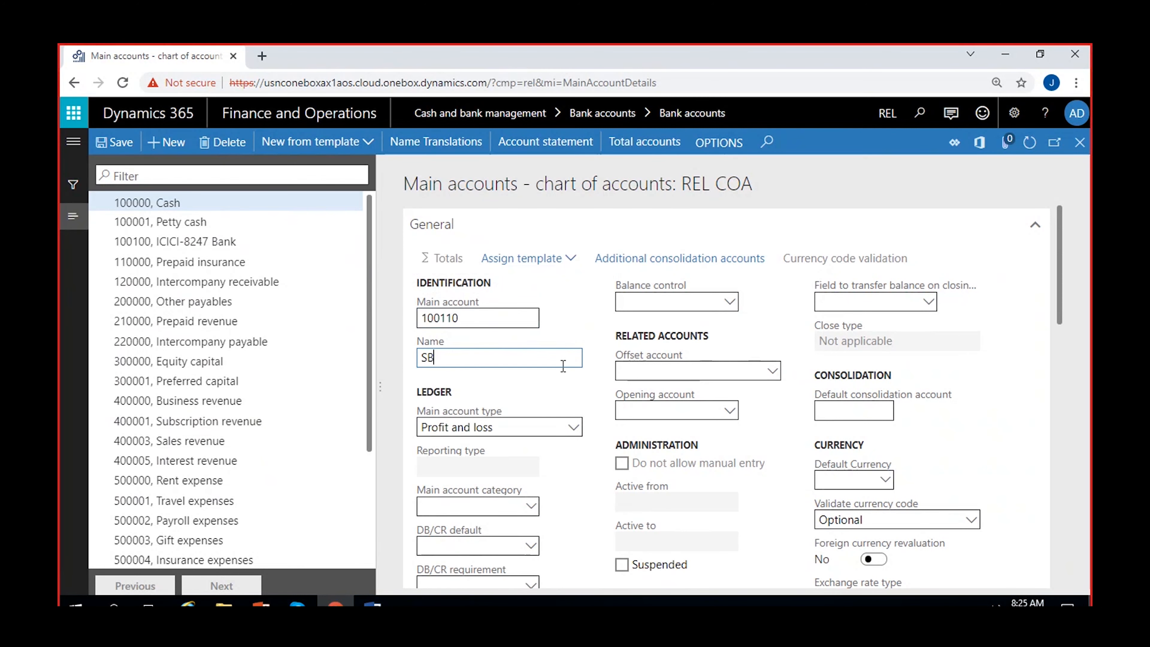
type("I0008 Ban")
Set the new main account's type to Asset, save it, and return to the bank account record.
left_click(574, 426)
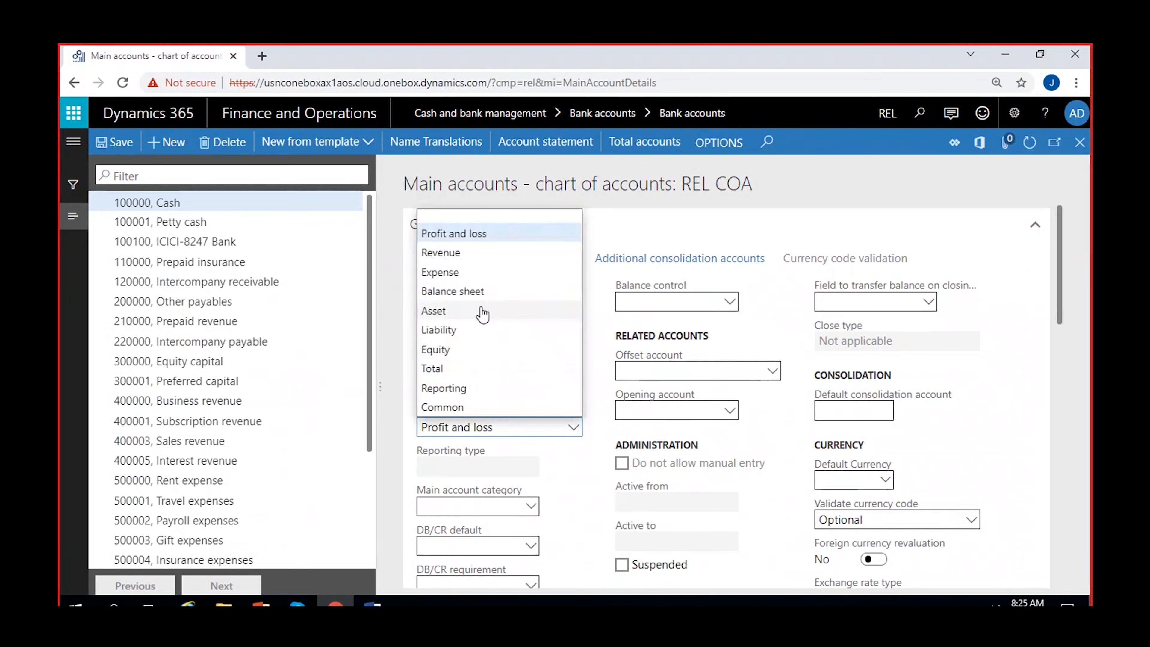
left_click(481, 309)
left_click(119, 143)
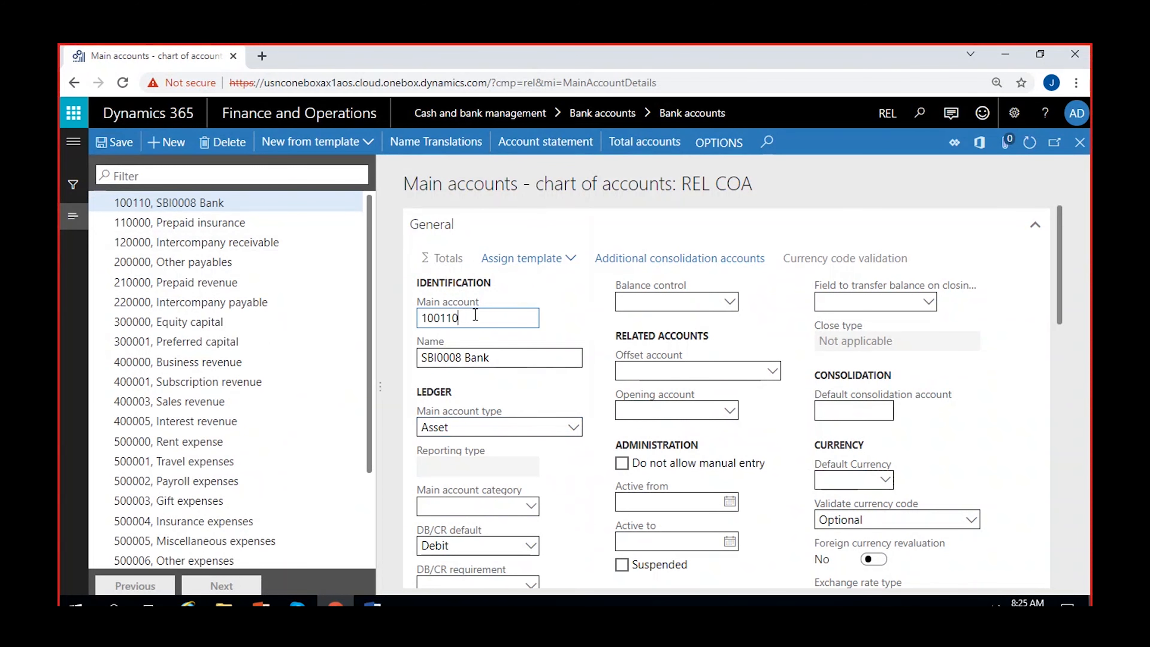
left_click(586, 301)
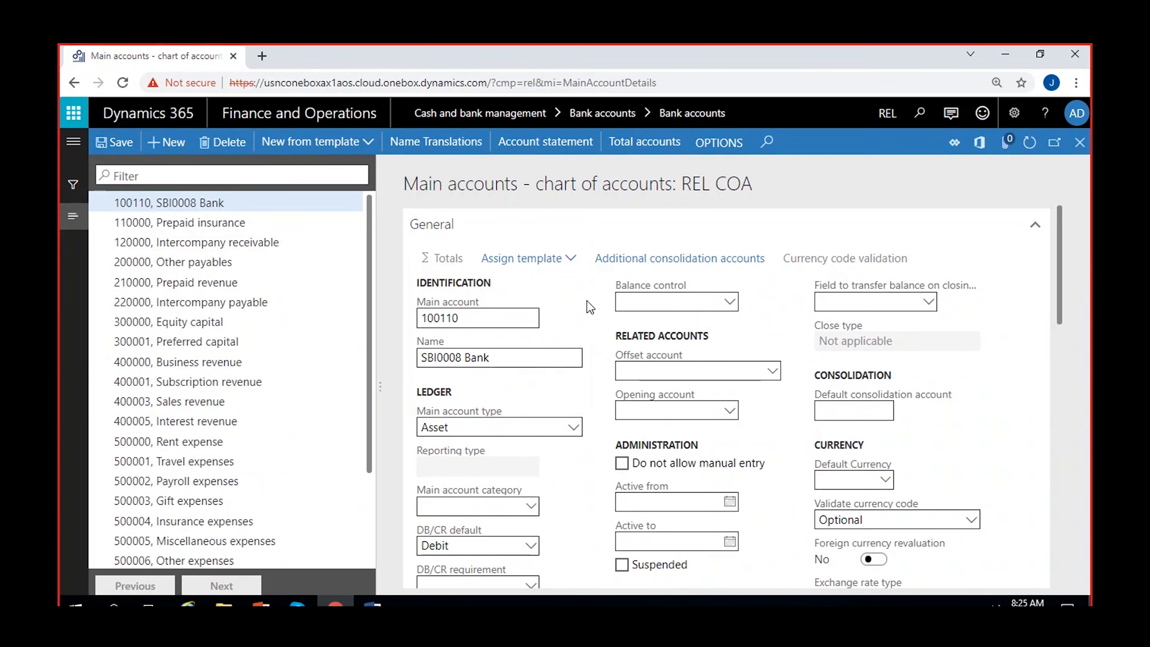
left_click(1079, 143)
Assign main account 100110 to the SBI0008 bank account, name it State Bank of India - FD, and save.
left_click(399, 389)
type("100110")
left_click(101, 144)
left_click(395, 508)
type("SBI")
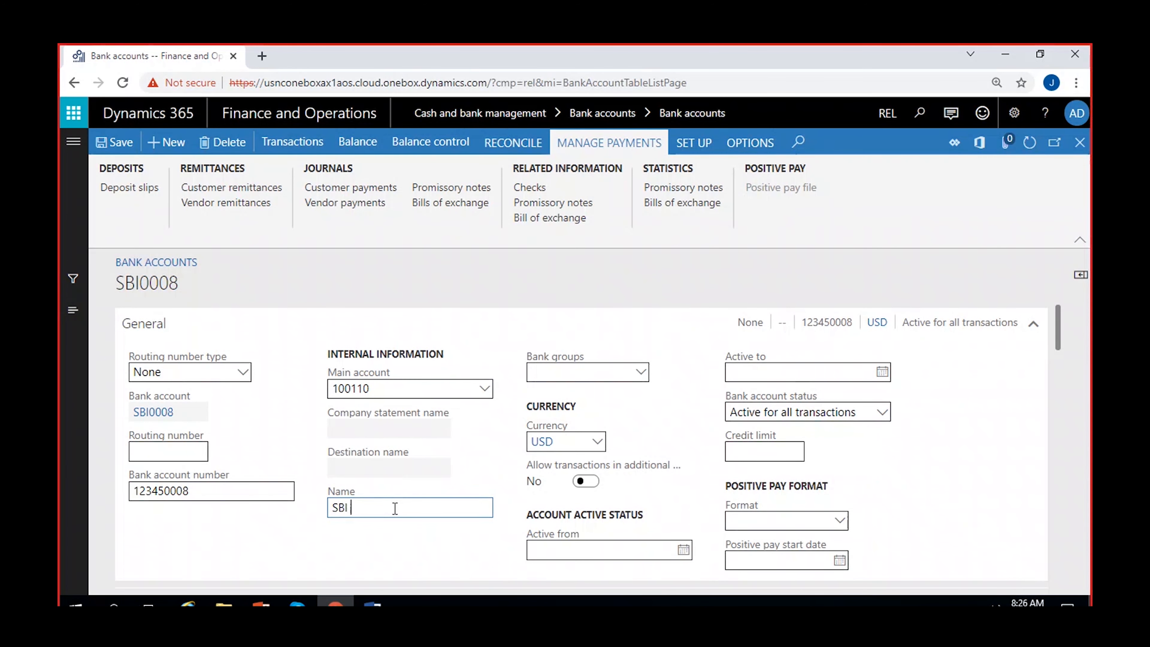
type("tate Bank of India - FD")
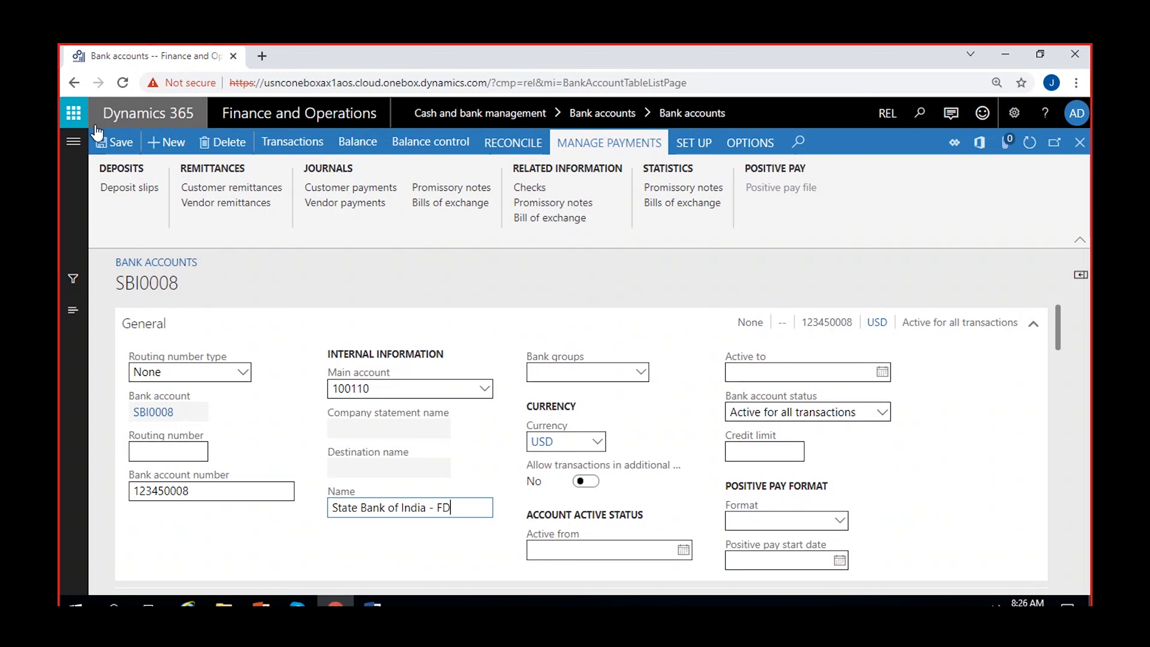
left_click(100, 142)
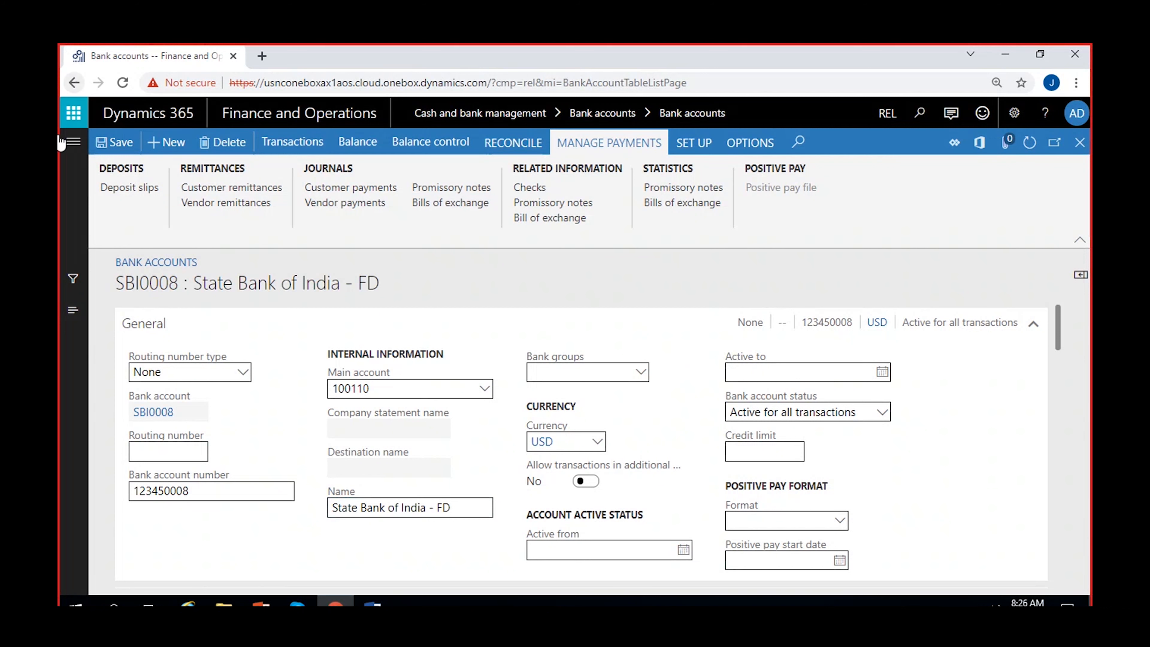
Assign the SBI bank group to the bank account and check the group's record for a currency setting.
left_click(644, 372)
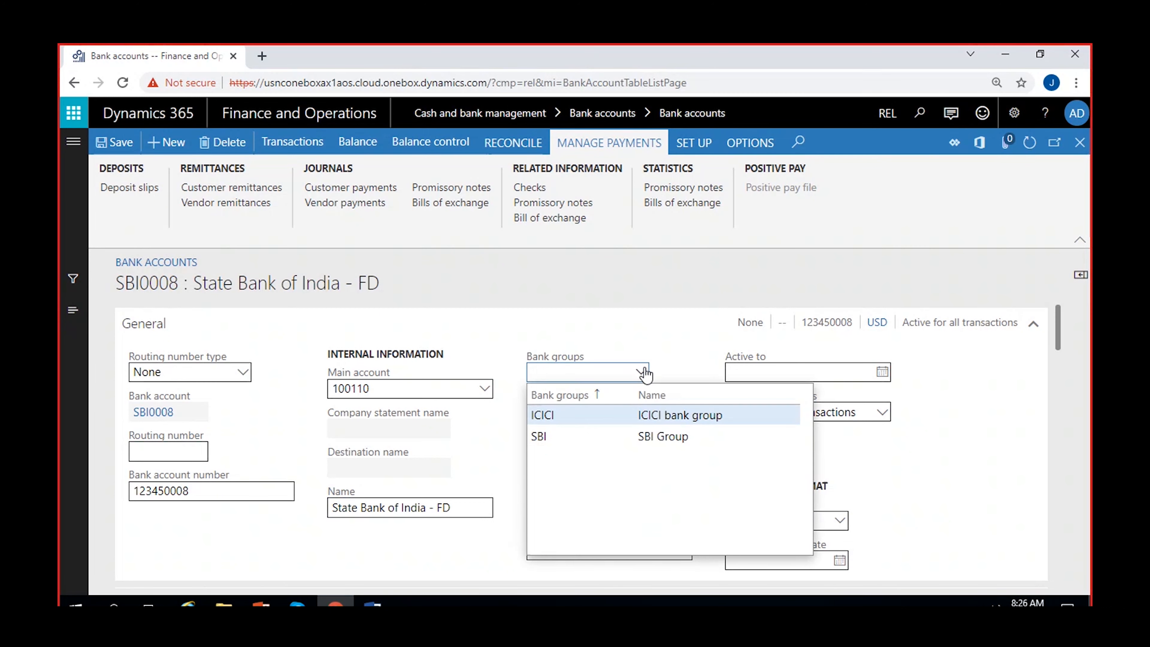
left_click(589, 433)
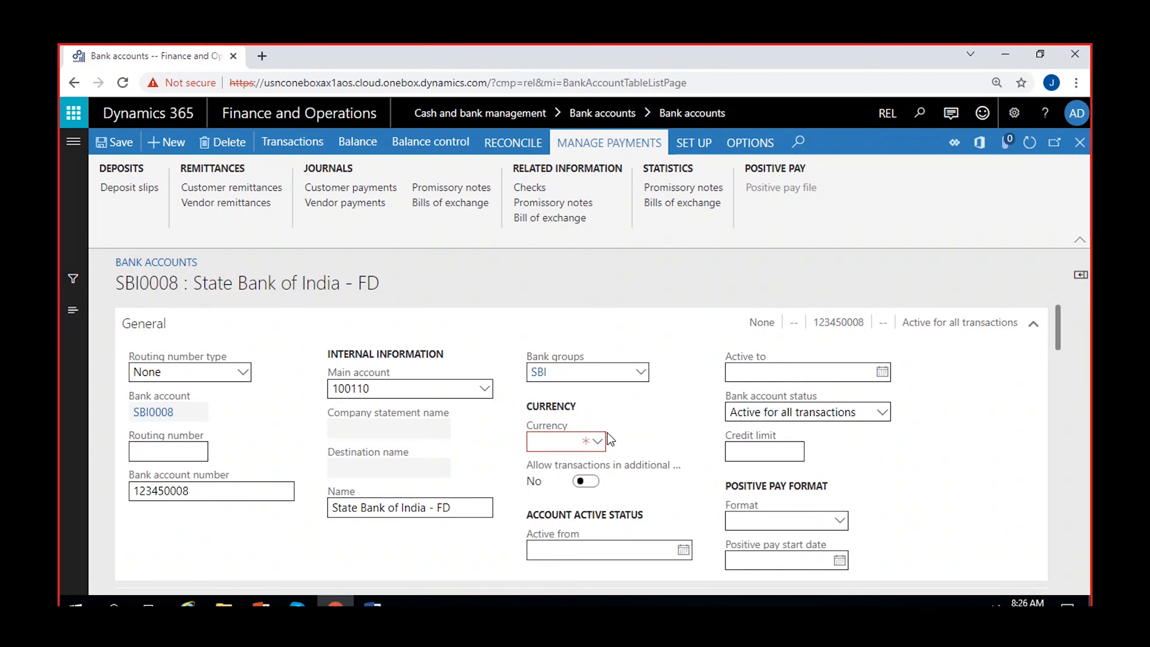
left_click(598, 441)
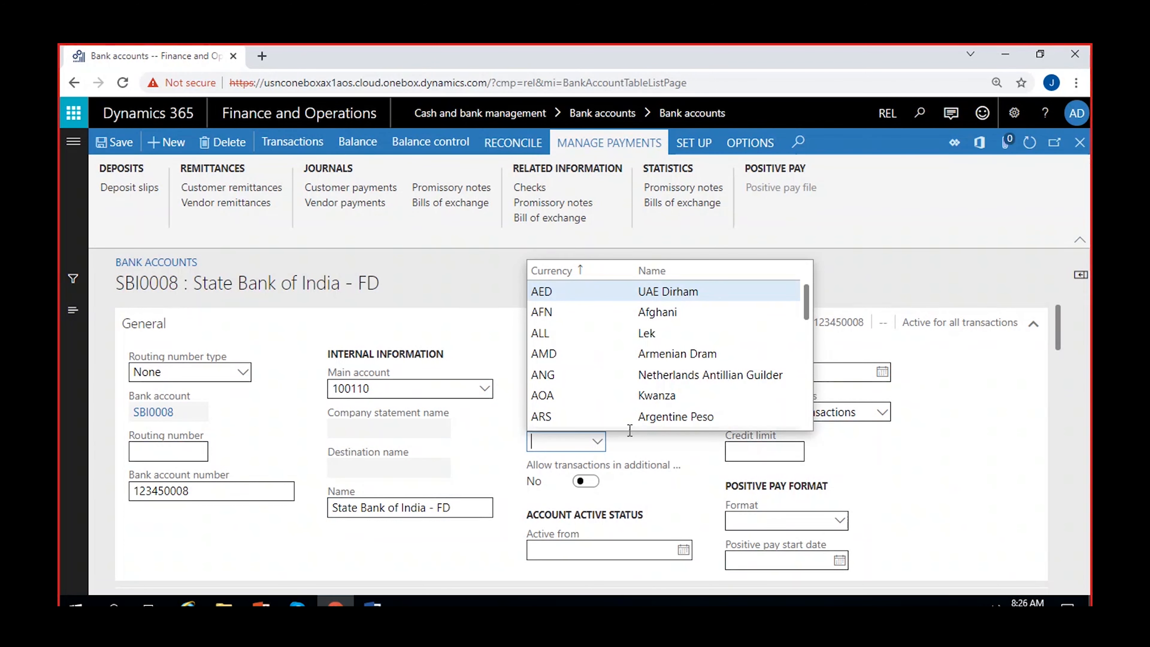
left_click(656, 451)
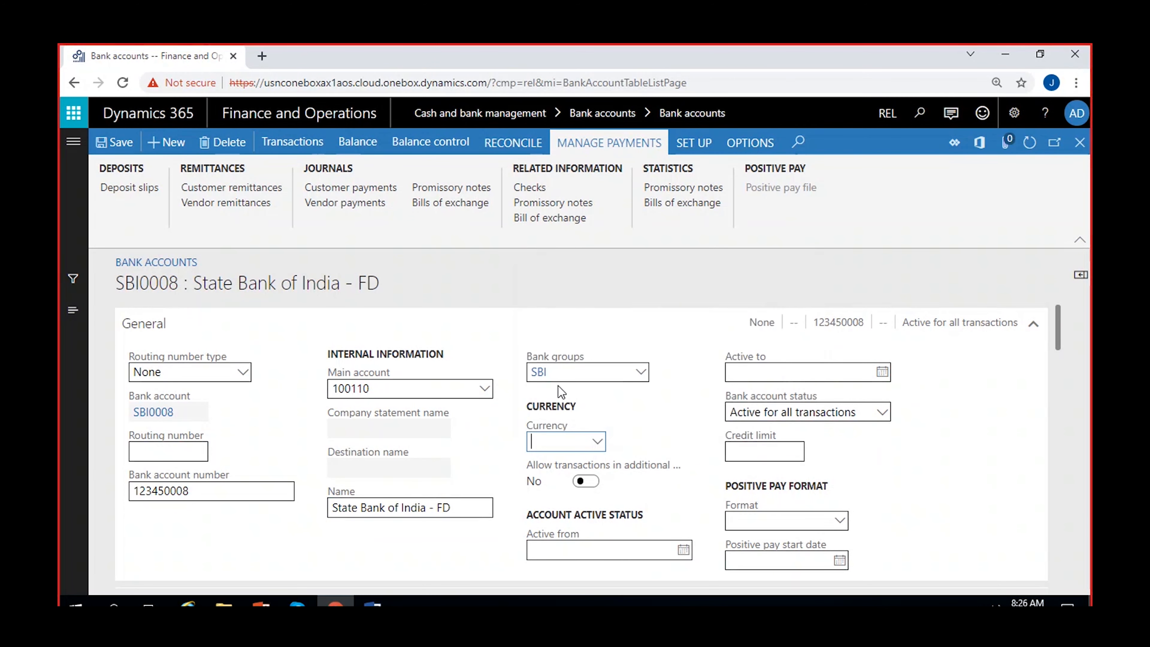
left_click(541, 372)
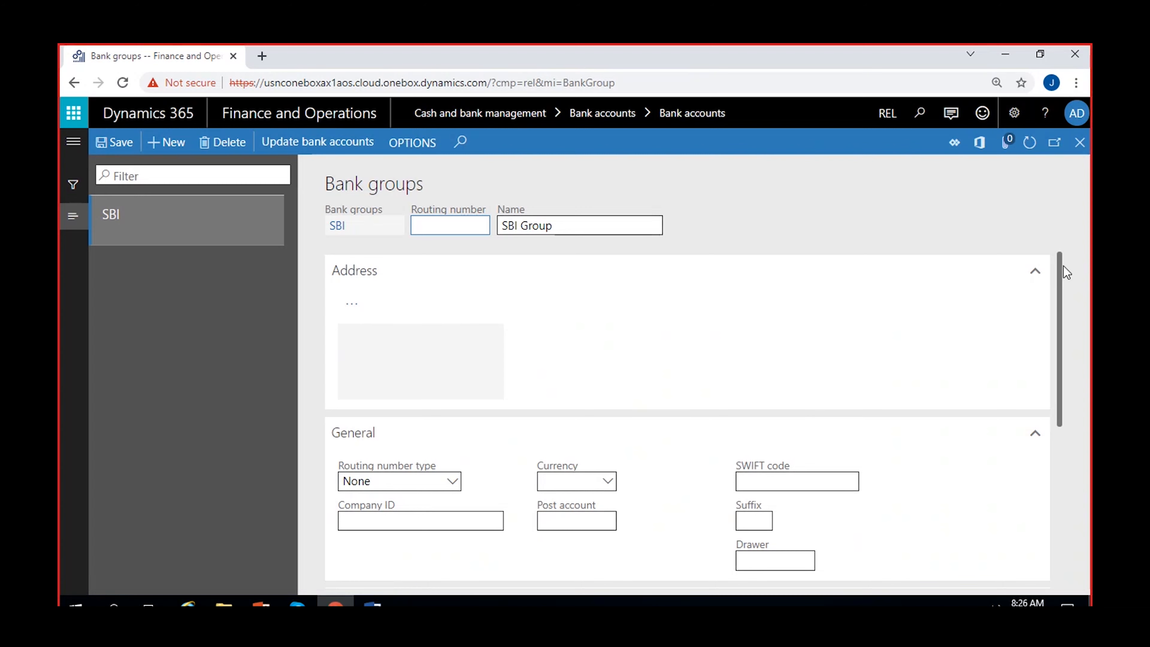
left_click(1079, 142)
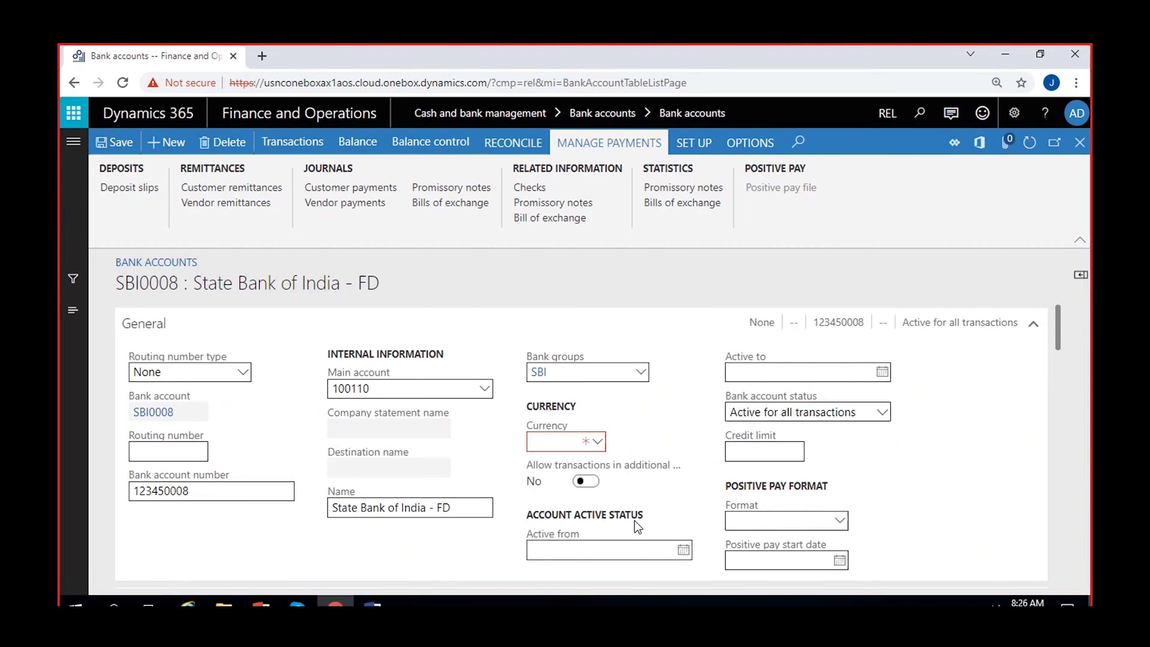
Set the bank account's currency to USD and allow transactions in additional currencies.
left_click(598, 443)
type("usd")
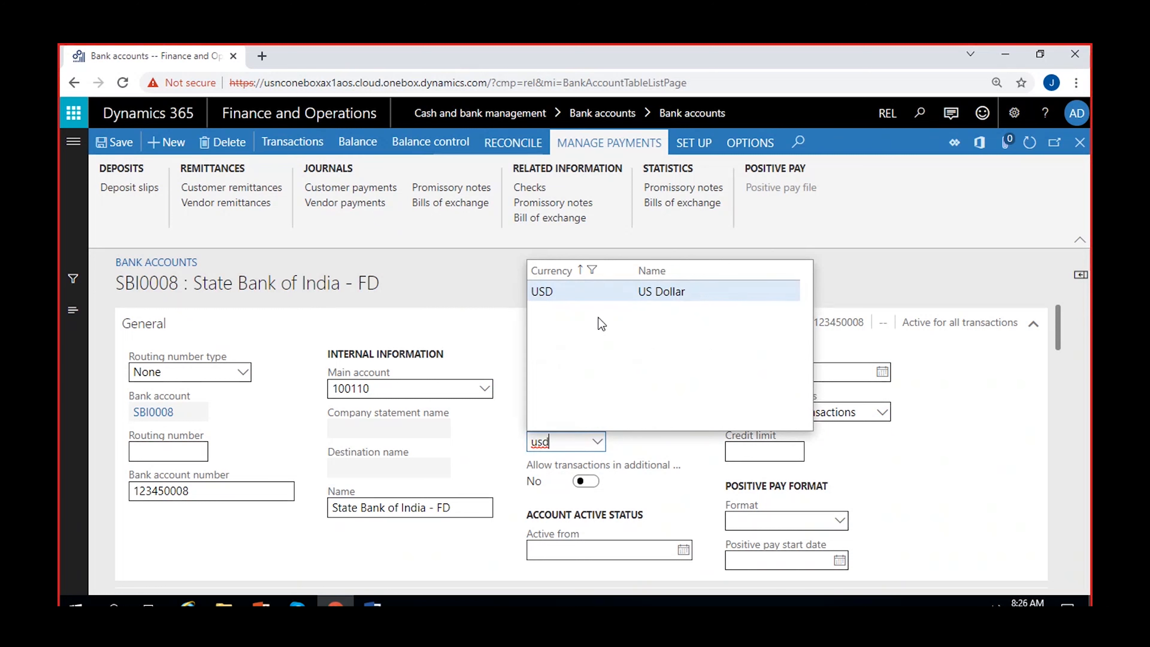
left_click(594, 294)
left_click(621, 288)
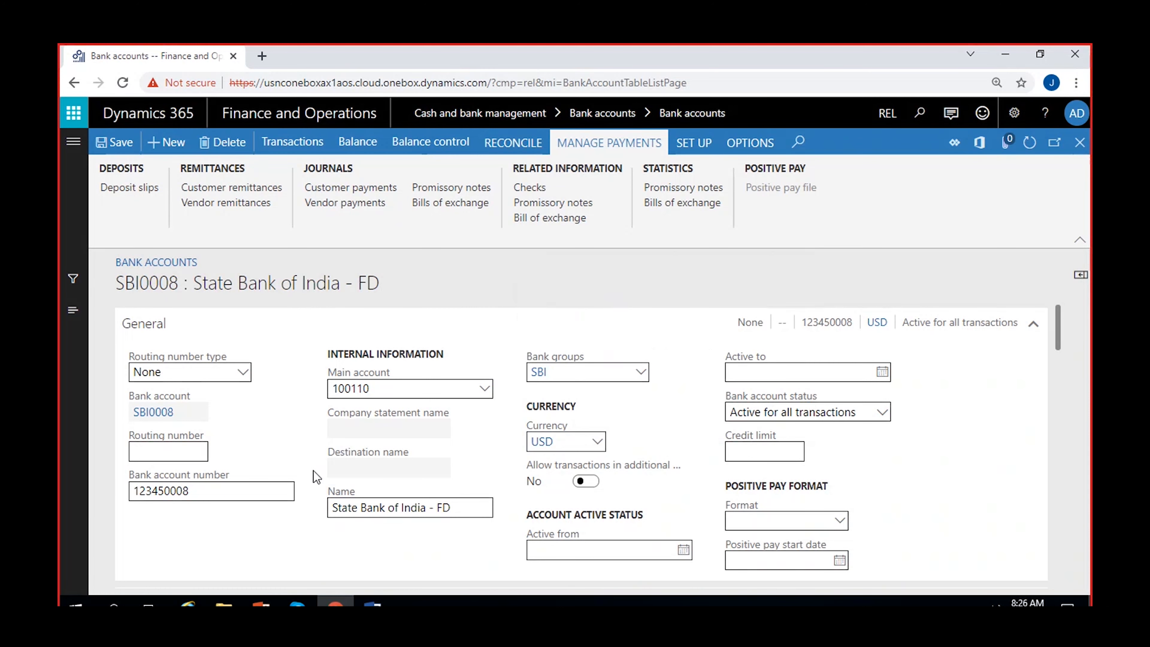
left_click(586, 481)
Review the SBI0008 account's remaining sections down to the financial dimensions, and return to the bank accounts list.
scroll(476, 439, "down", 10)
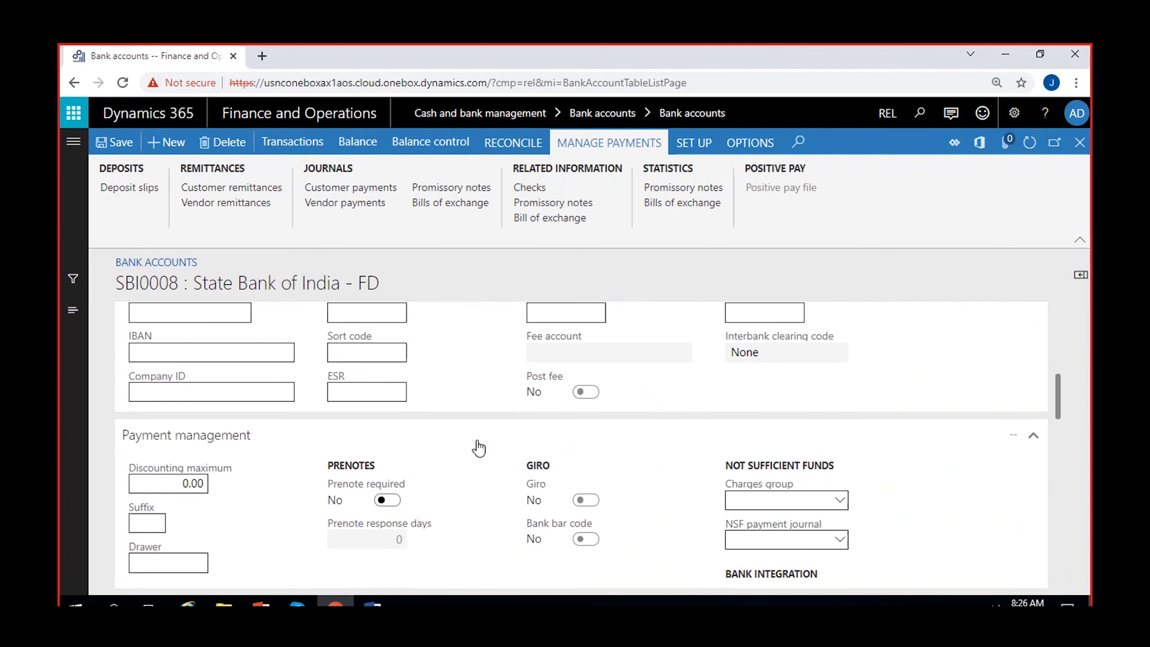
scroll(478, 441, "down", 15)
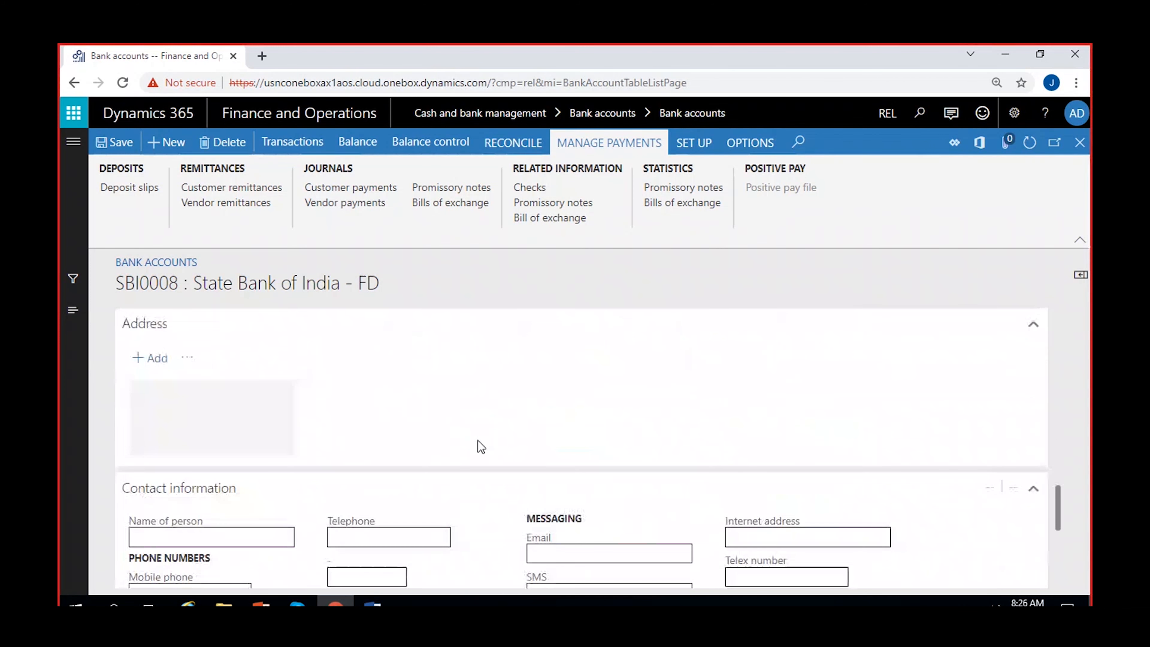
scroll(478, 440, "up", 1)
scroll(478, 440, "down", 1)
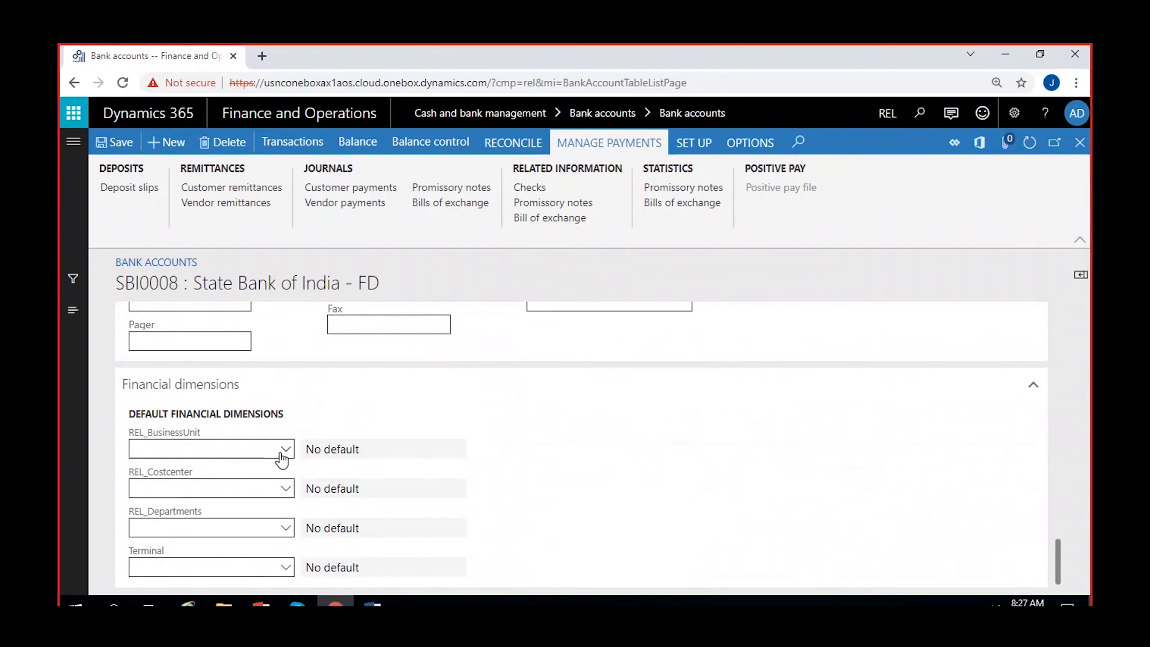
scroll(442, 406, "up", 12)
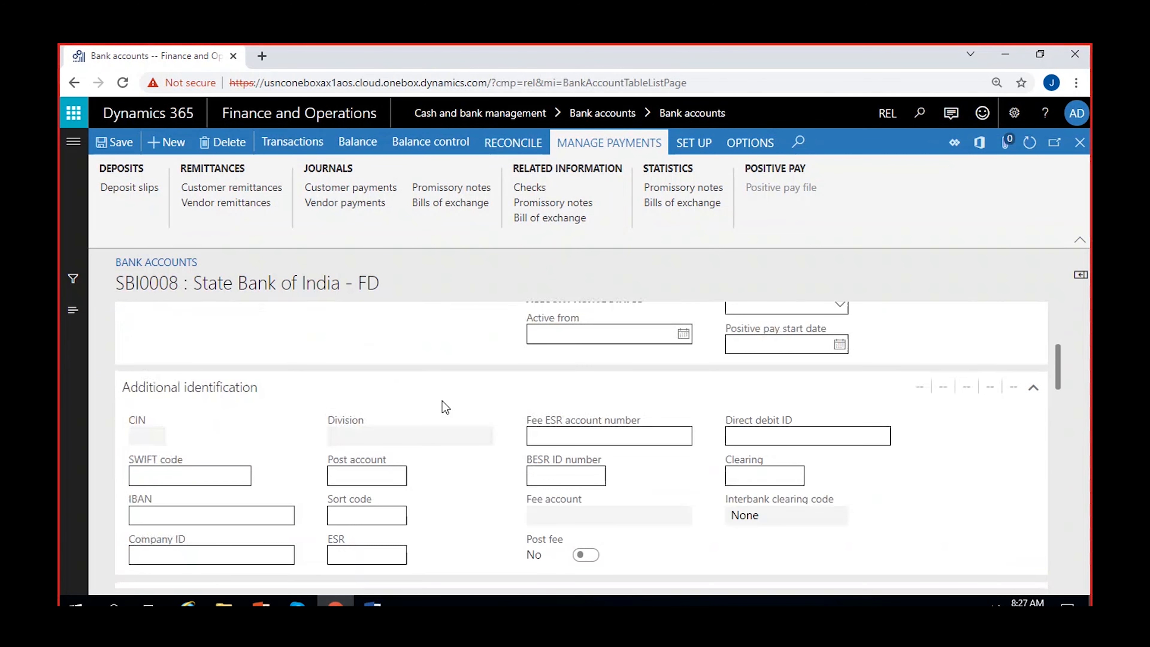
scroll(445, 407, "up", 5)
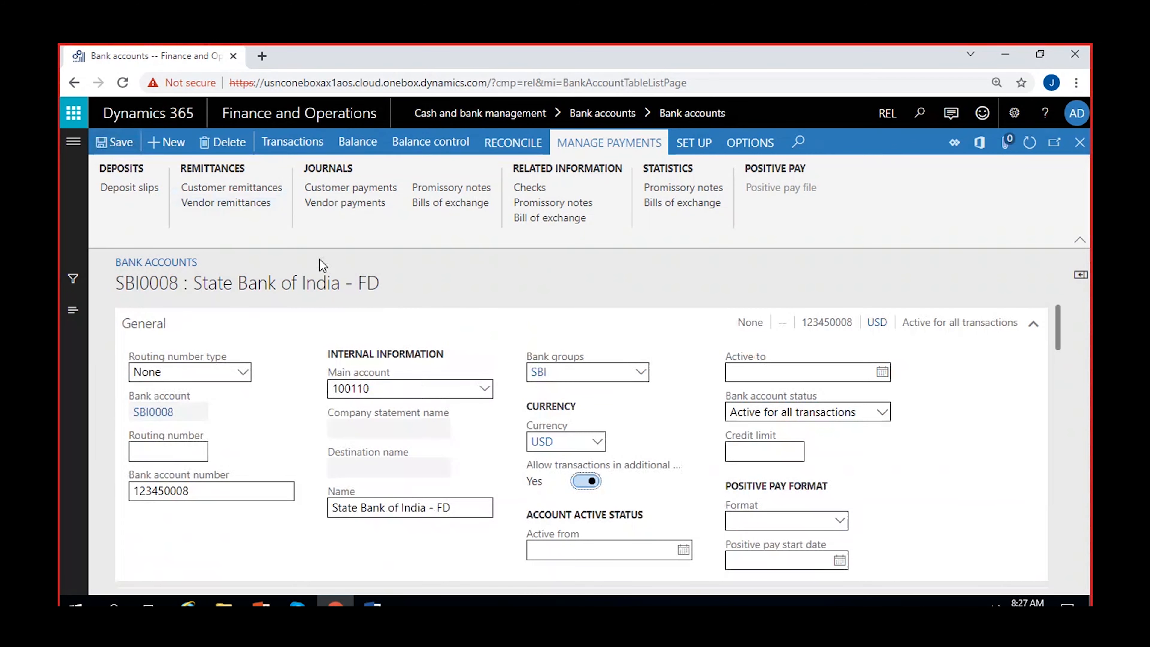
left_click(1079, 142)
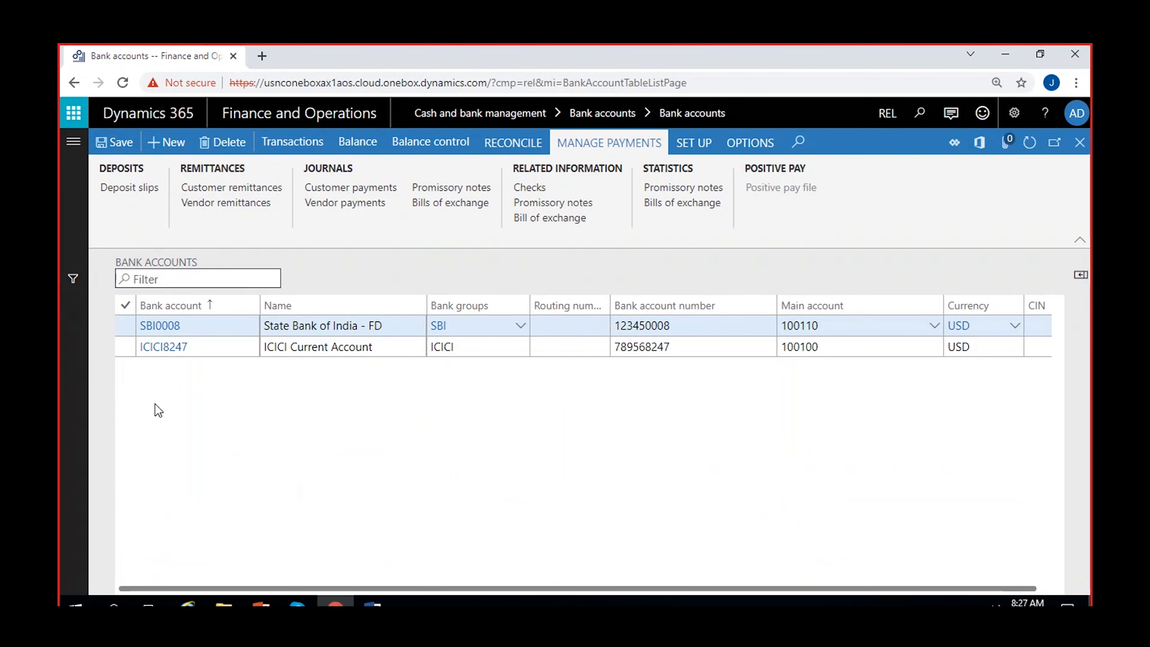
Select the State Bank of India - FD account in the list and check its balance and transactions.
left_click(566, 325)
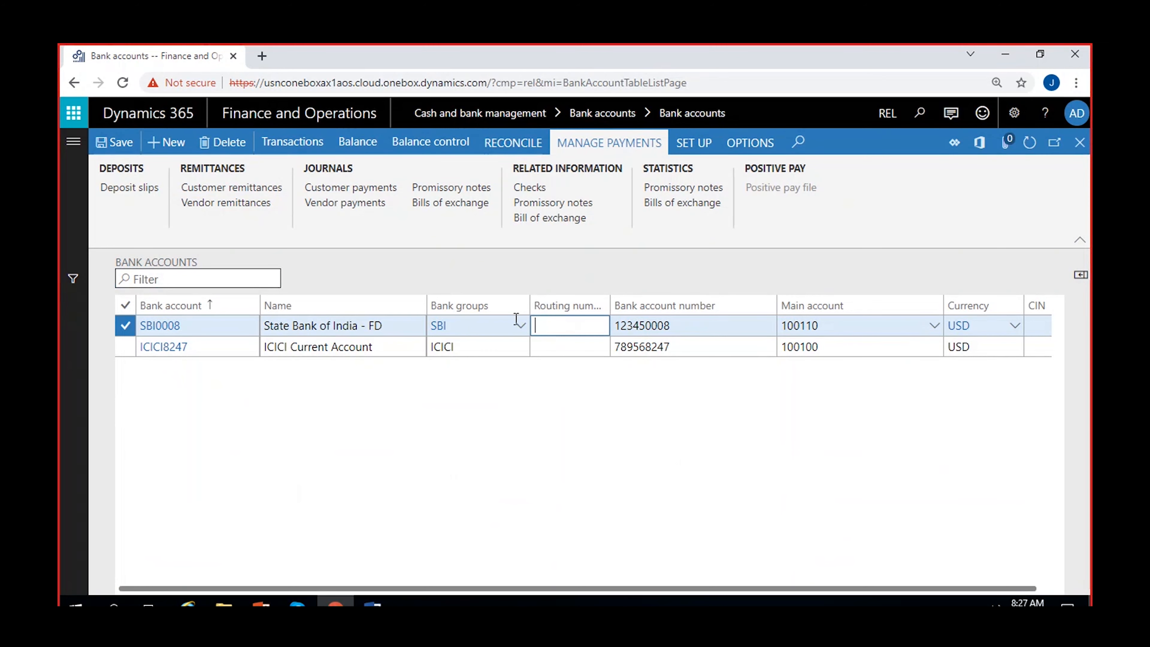
left_click(357, 142)
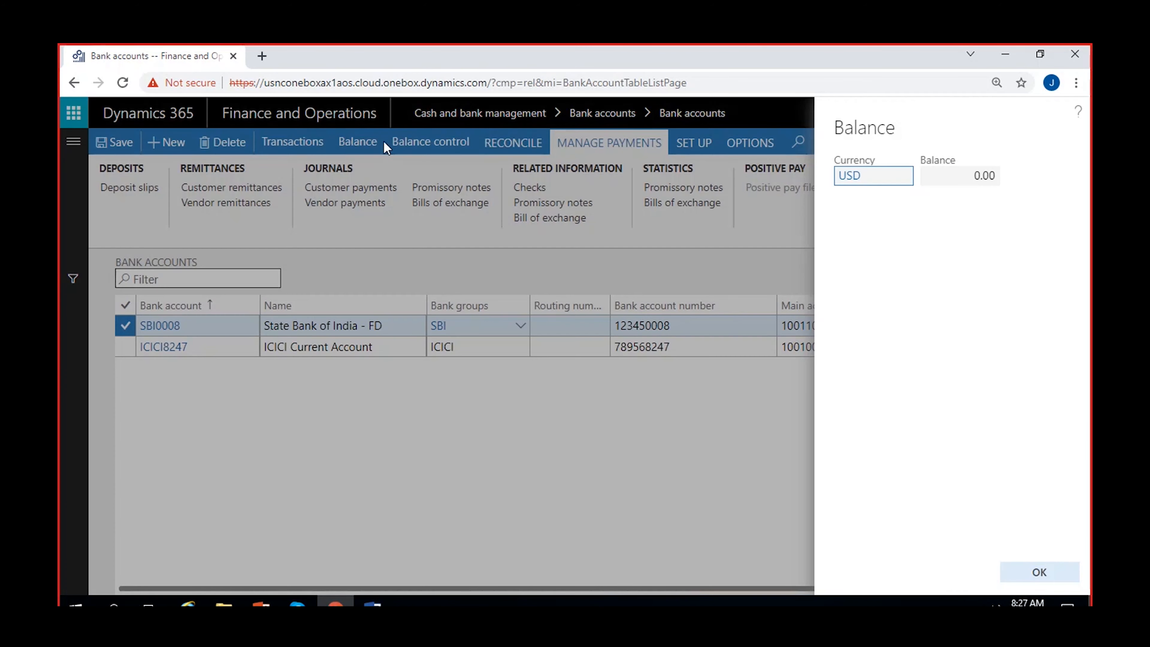
left_click(1038, 570)
left_click(284, 145)
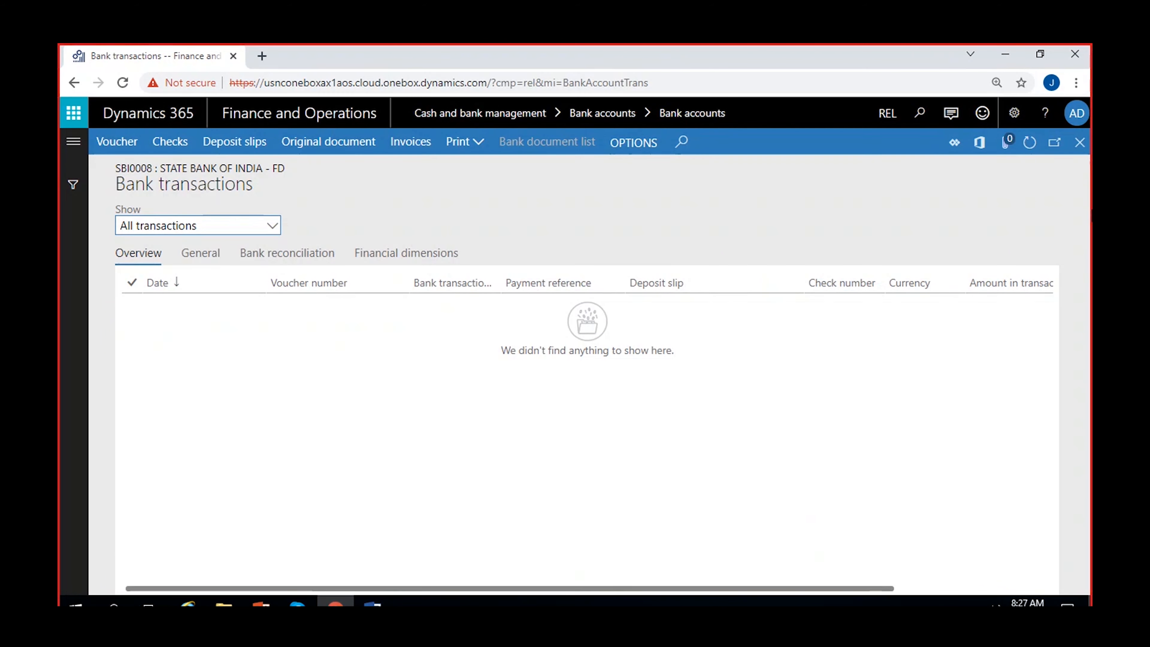
left_click(1076, 151)
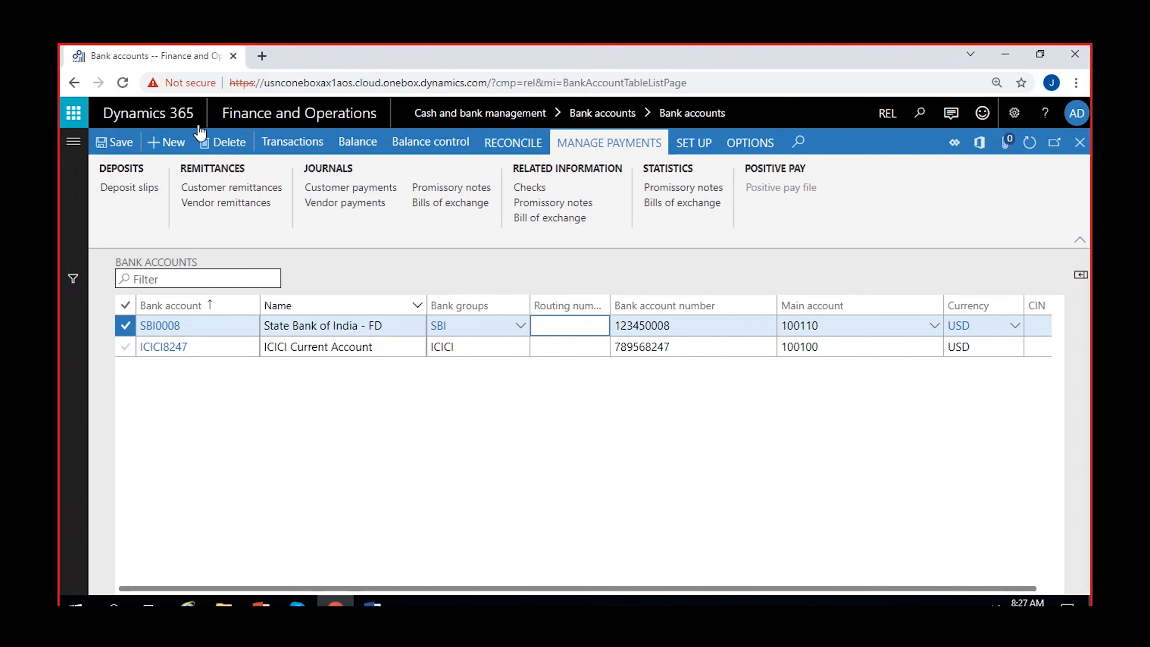
Duplicate the bank accounts page in a second browser tab and dismiss its edit notice.
right_click(180, 59)
left_click(217, 166)
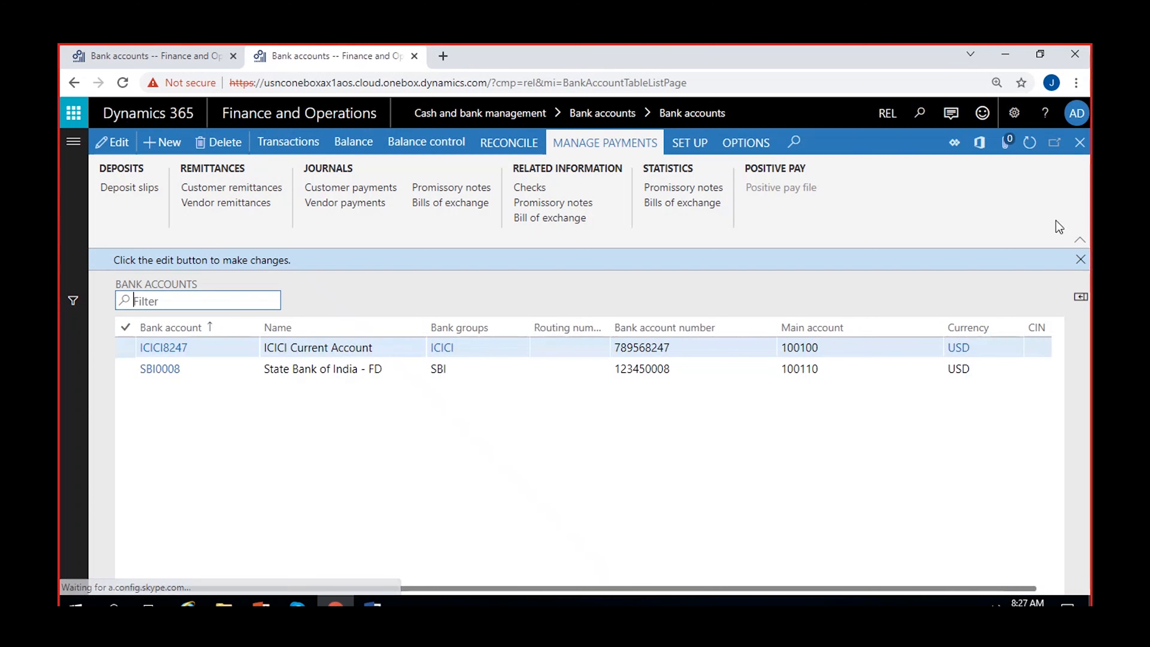
left_click(1080, 259)
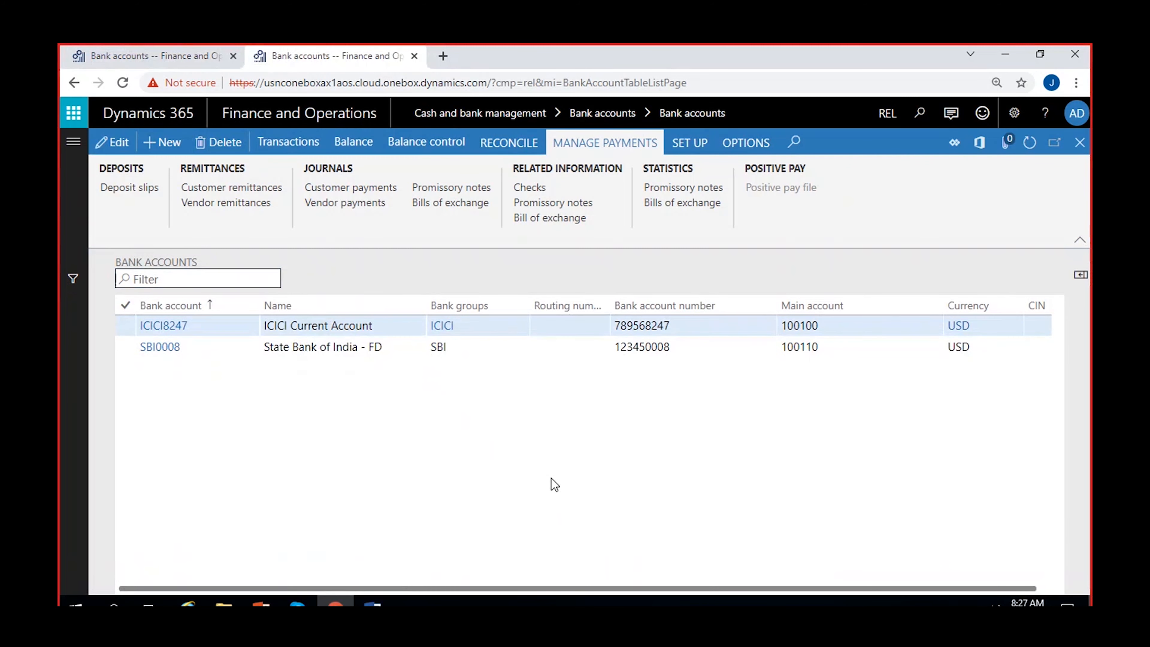
Return to the first browser tab and open the General journals page of the General ledger module.
left_click(156, 59)
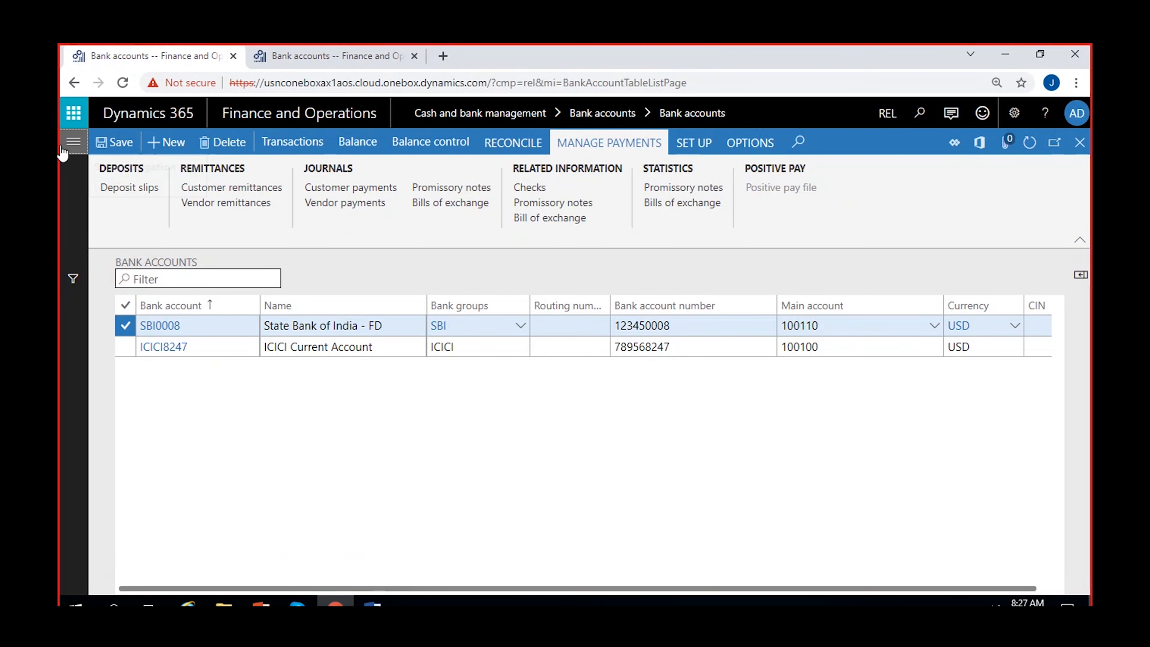
left_click(72, 142)
scroll(113, 544, "down", 3)
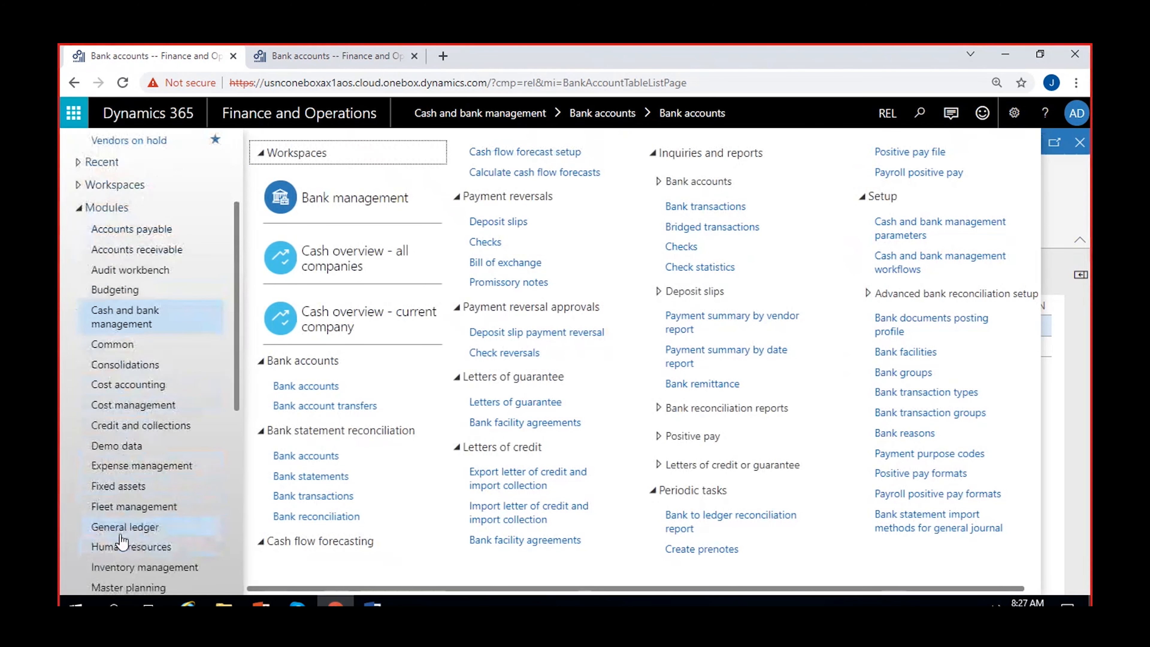
left_click(123, 525)
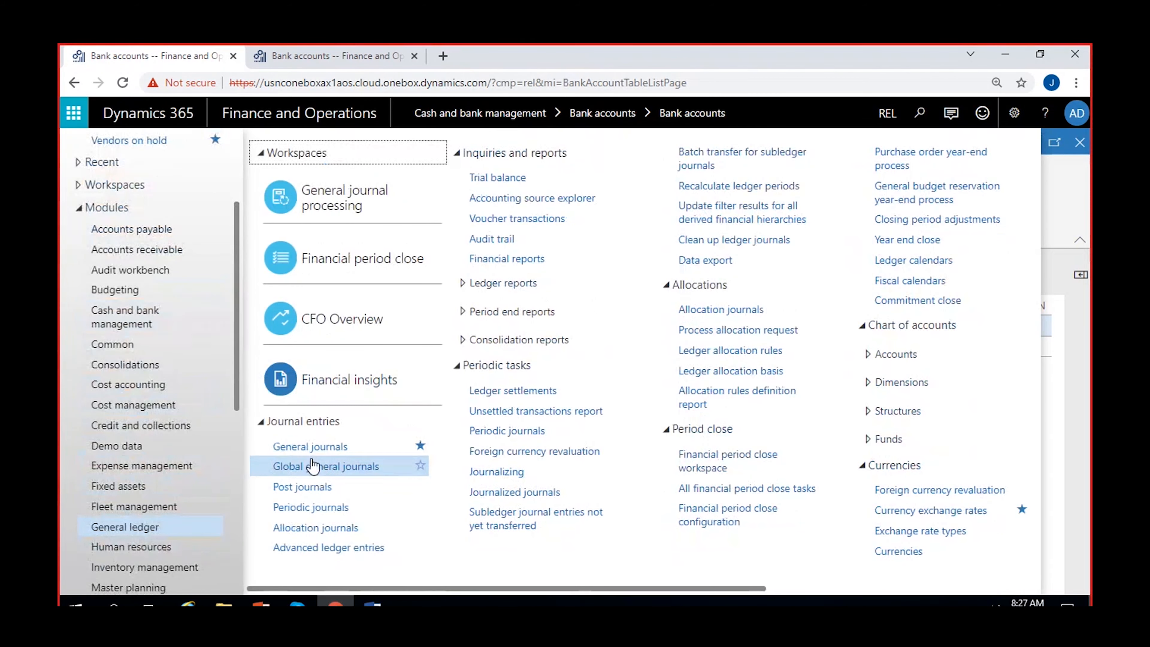
left_click(331, 453)
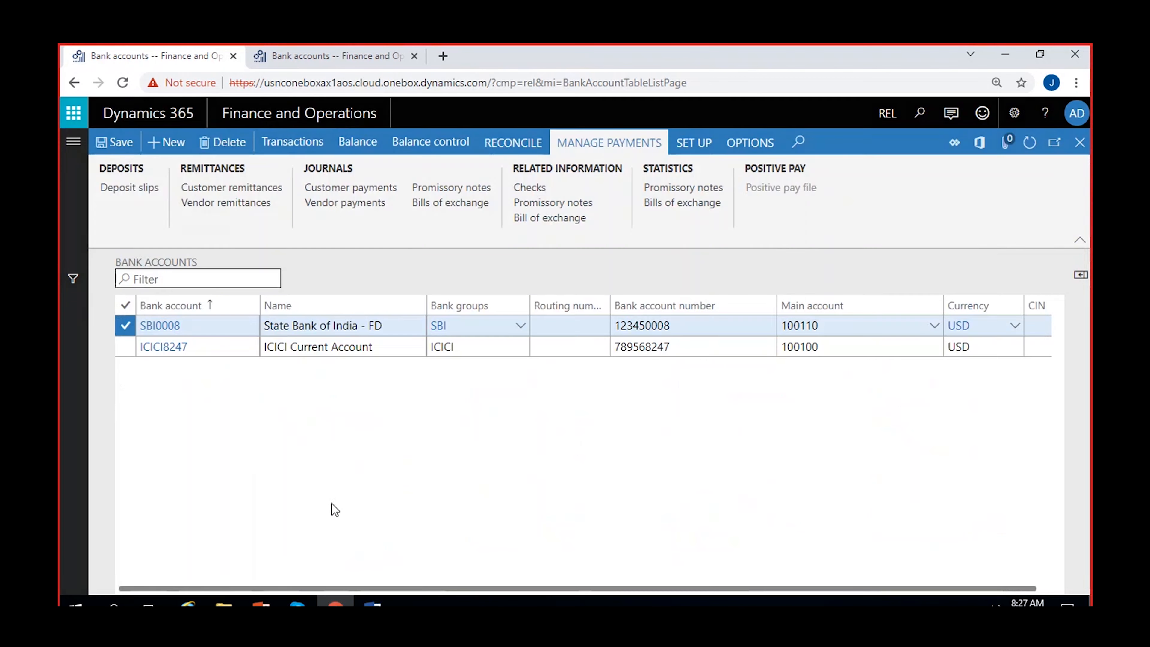
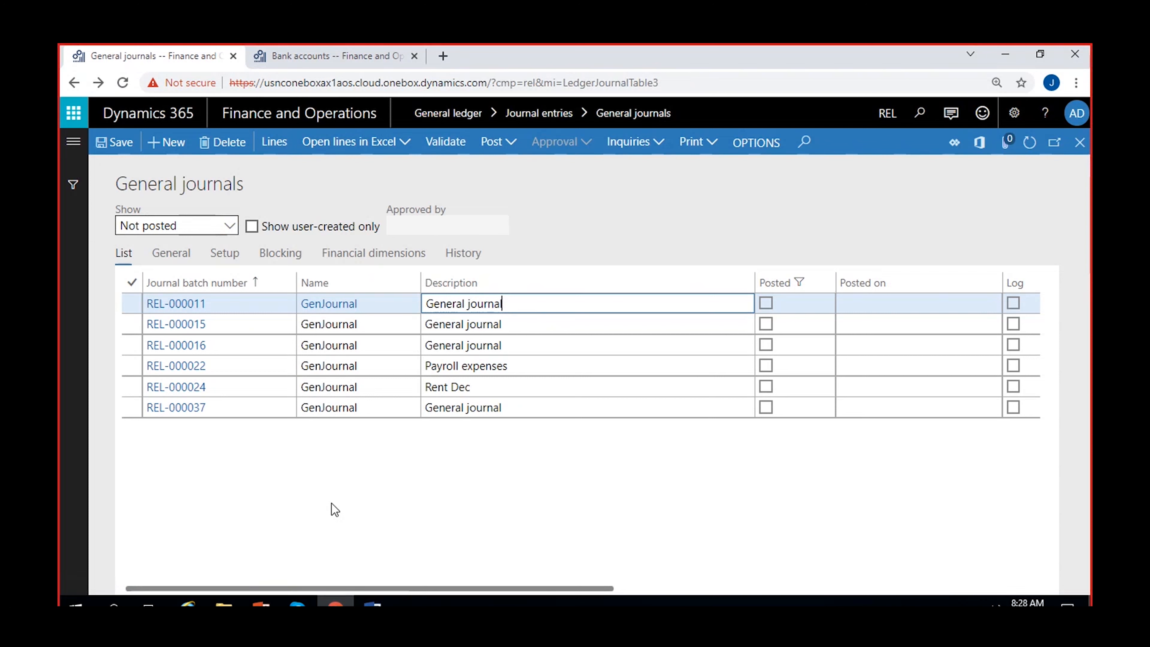
Create a new general journal using the RevJournal name and open its journal lines.
left_click(166, 141)
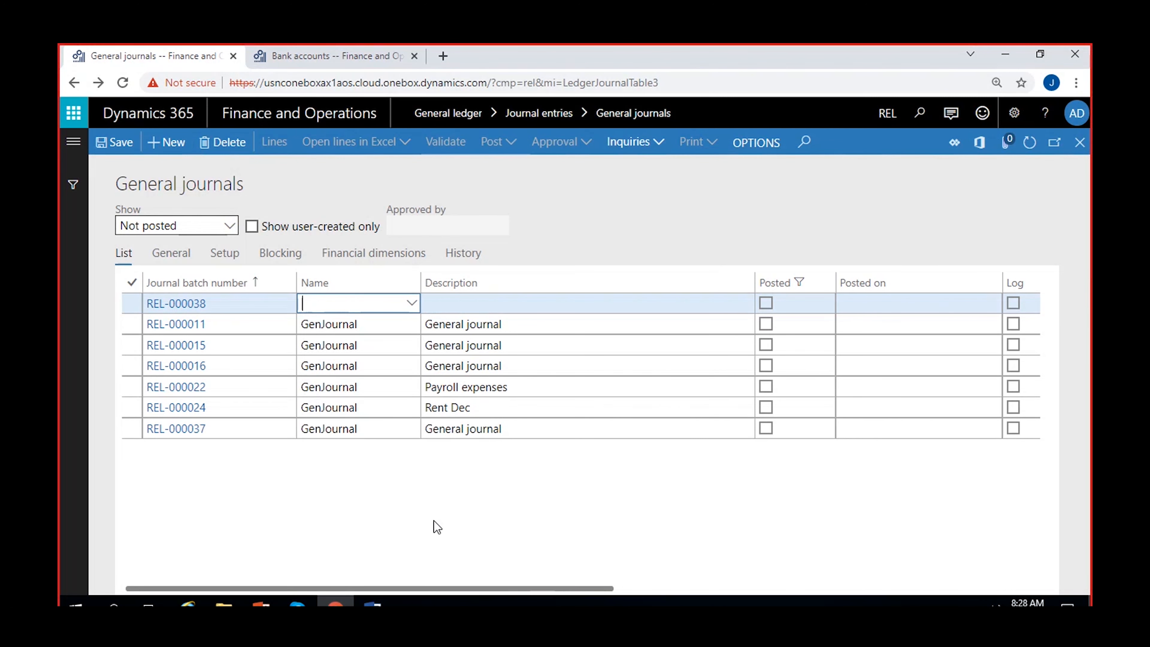
left_click(410, 303)
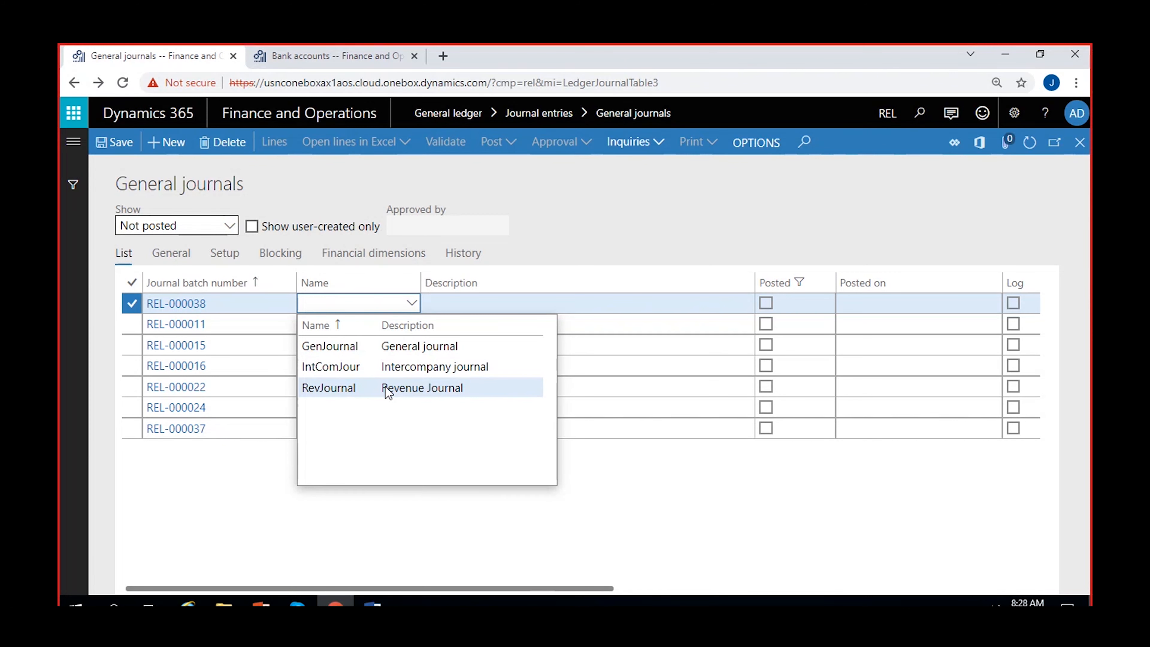
left_click(388, 388)
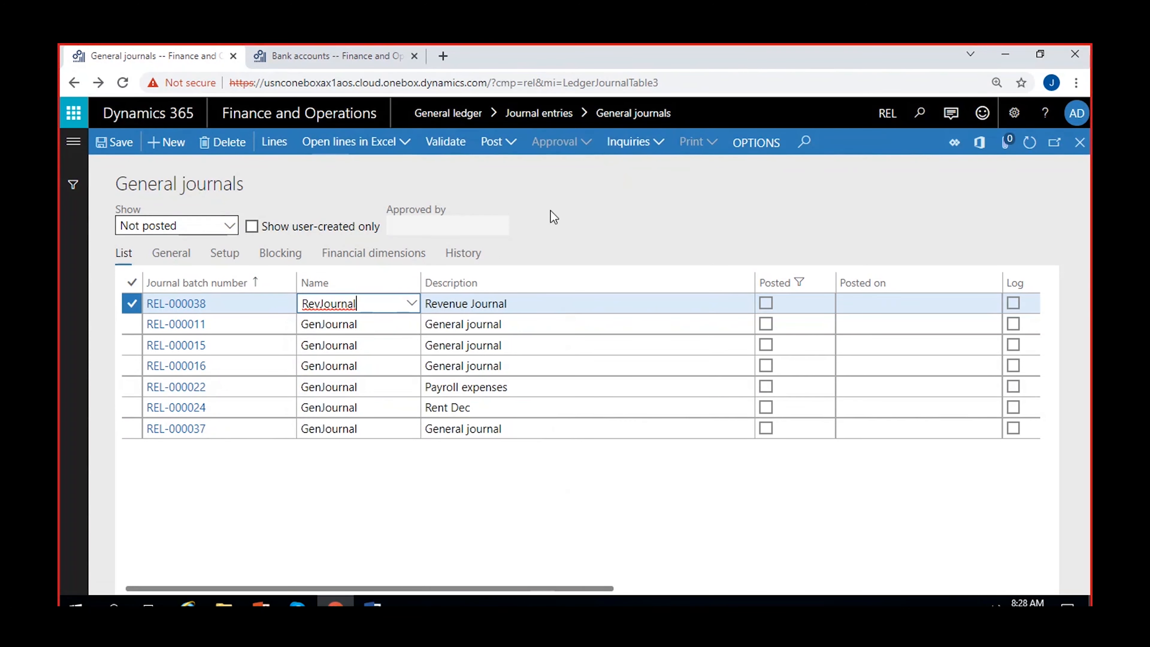
left_click(283, 147)
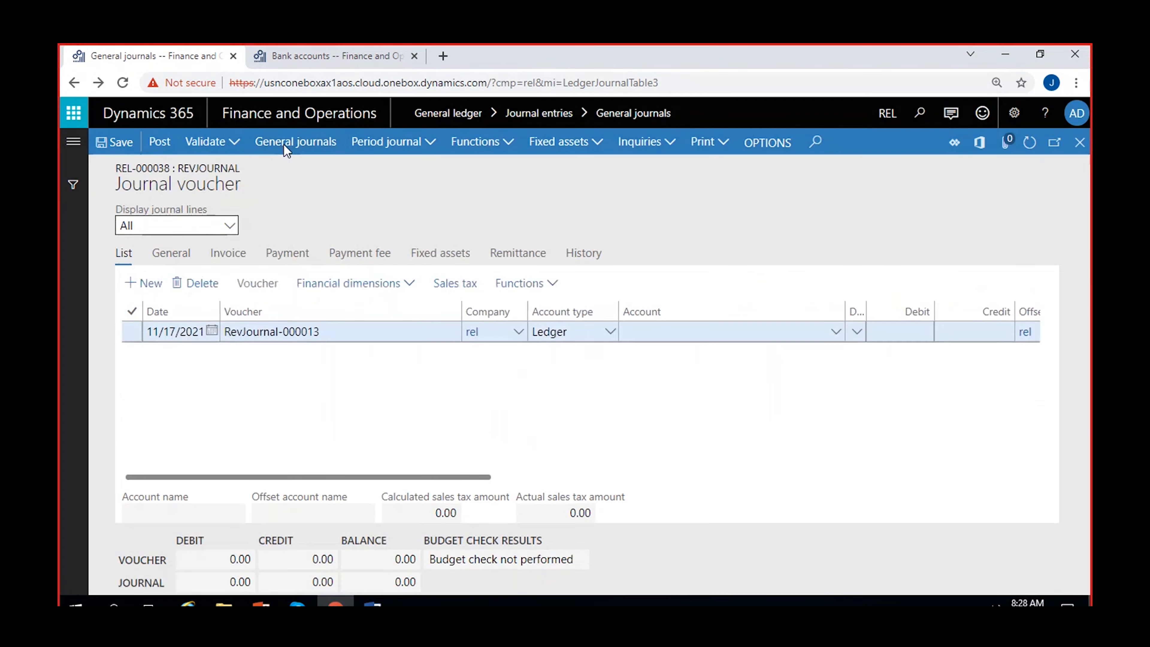
Set the line's ledger account to 400001 Subscription revenue with business unit 01, department 11 and cost center CC1, leaving Terminal blank.
left_click_drag(461, 312, 367, 312)
left_click(742, 331)
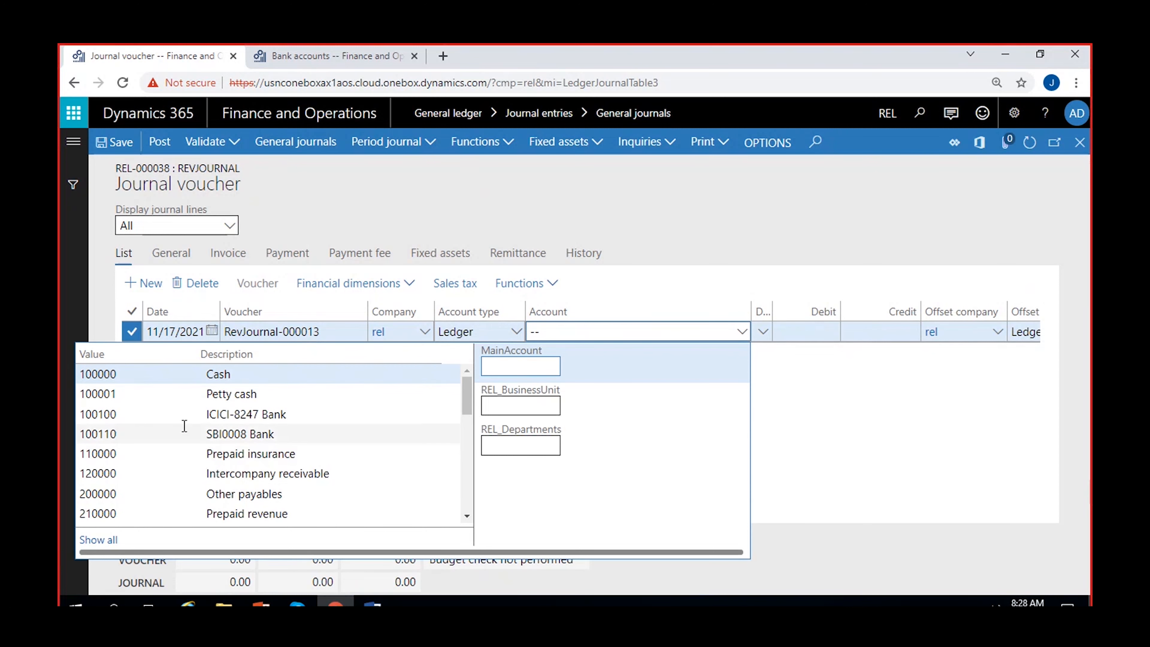
scroll(240, 446, "down", 2)
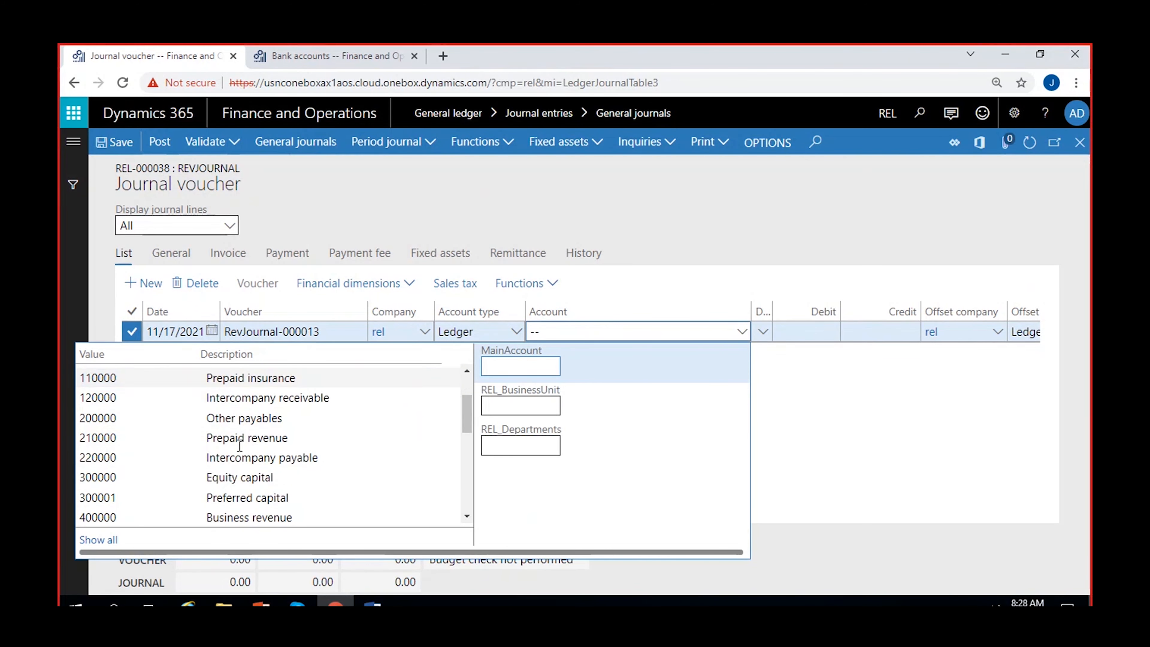
type("4")
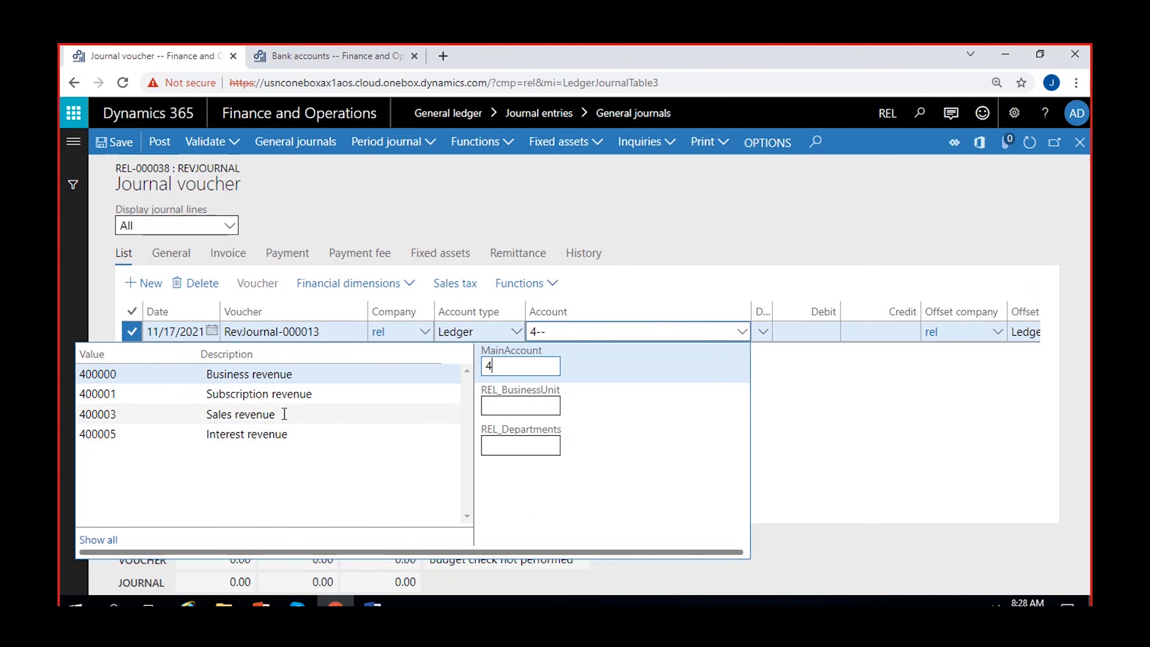
left_click(279, 393)
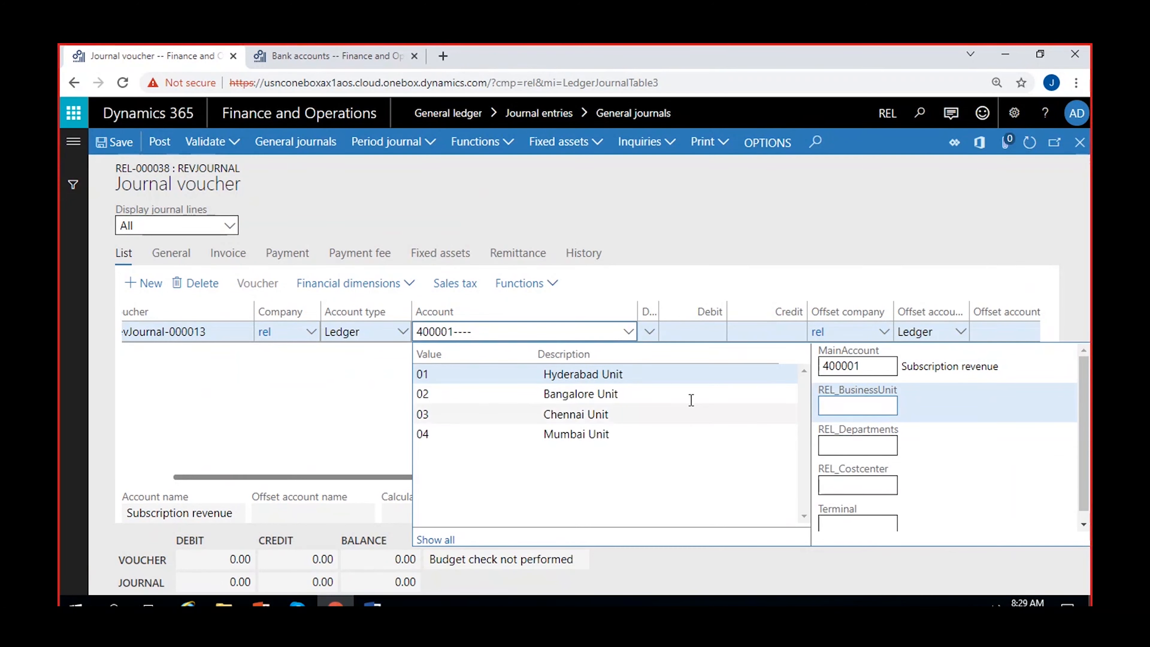
left_click(608, 374)
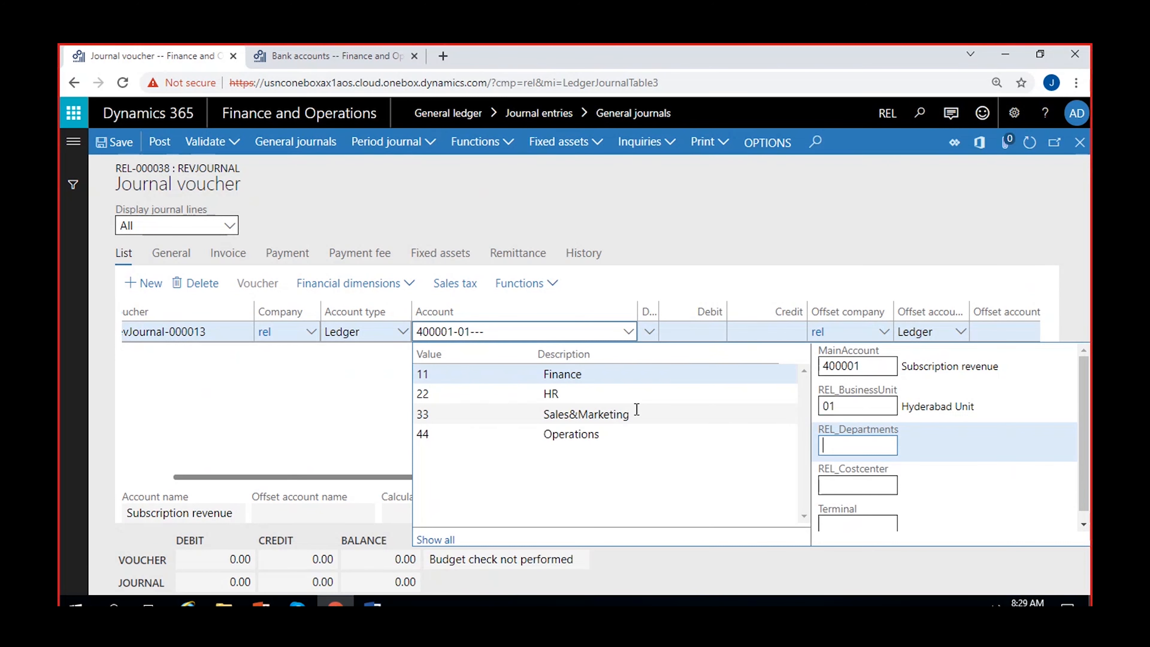
left_click(573, 373)
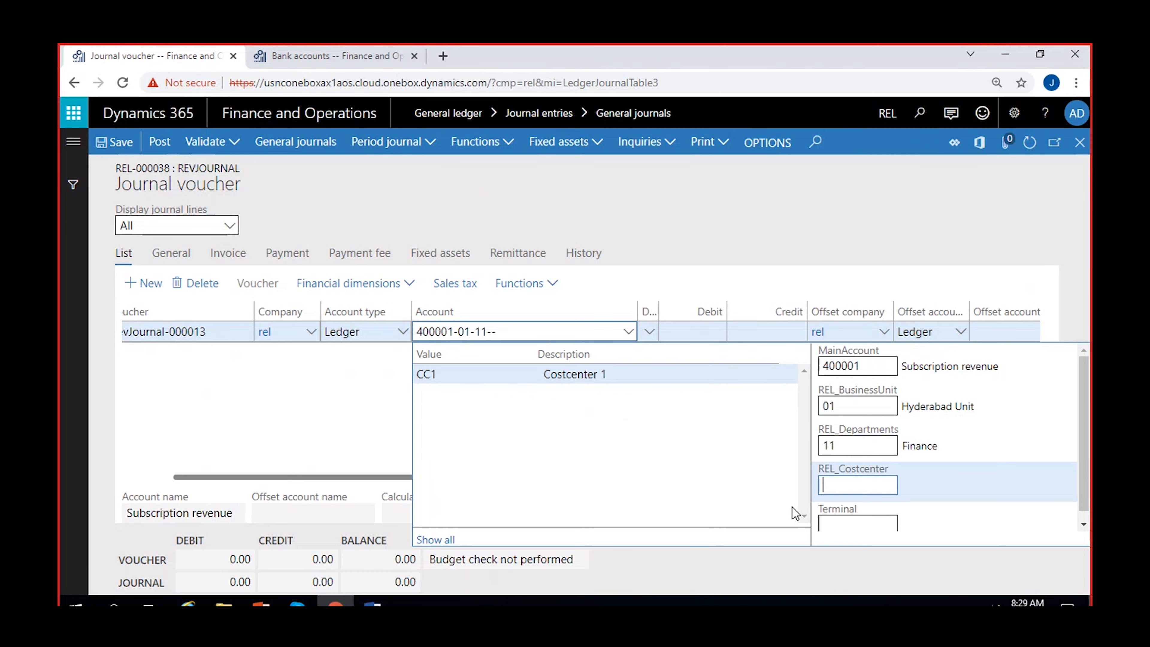
left_click(609, 374)
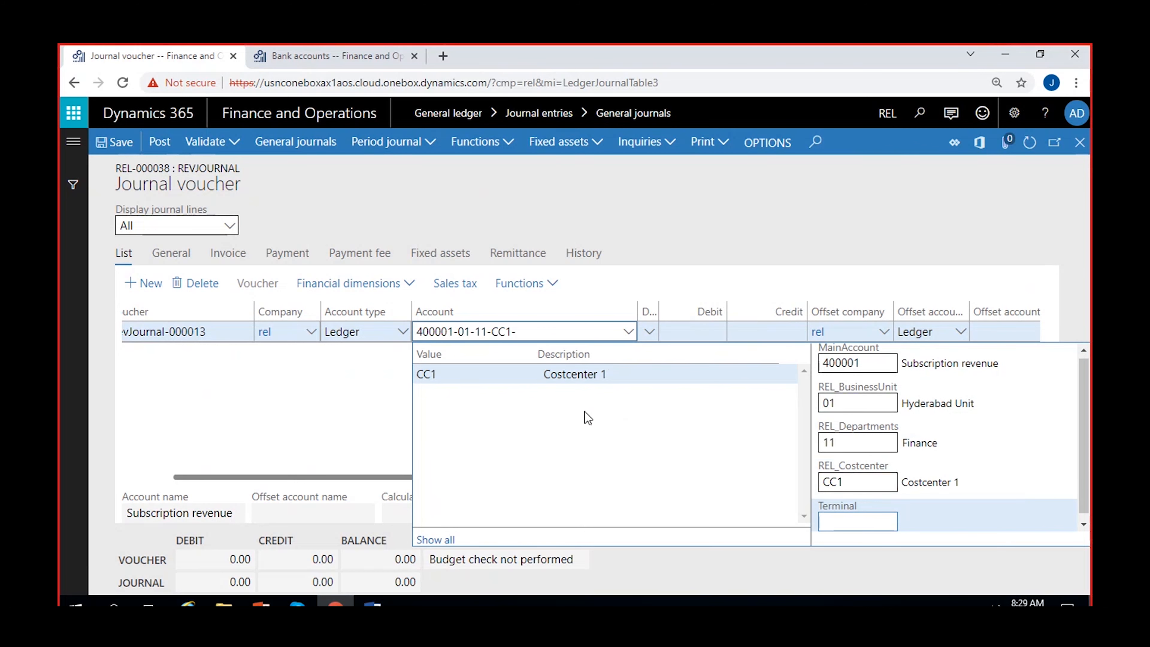
left_click(303, 402)
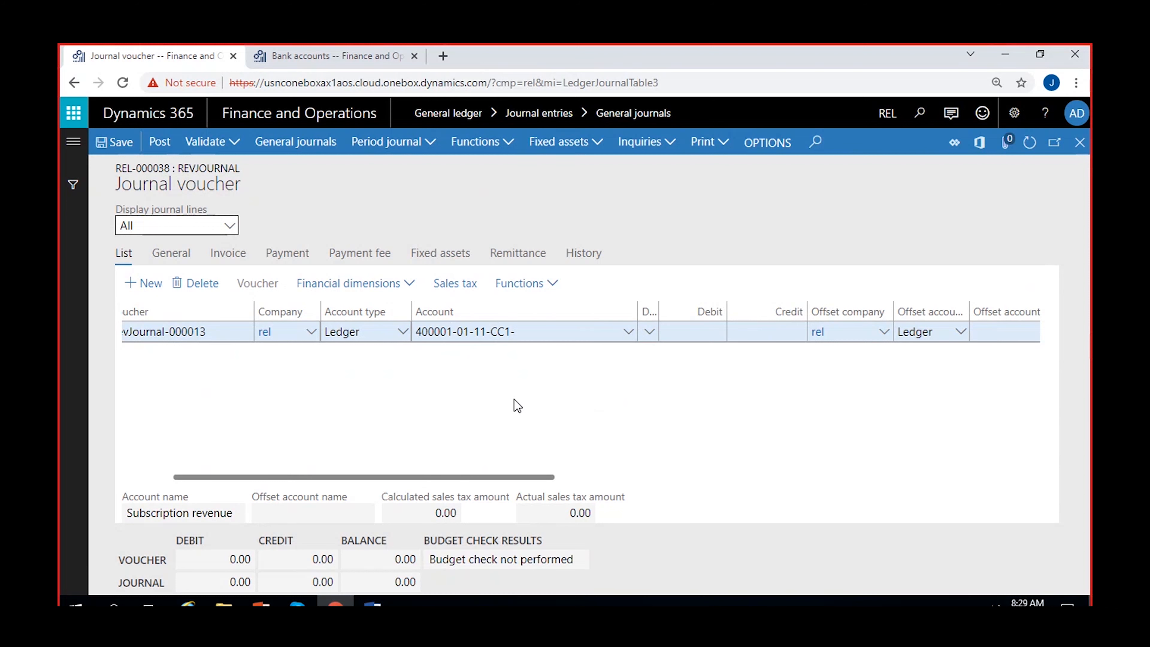
Enter a credit amount of 100,000 on the Subscription revenue line.
scroll(515, 401, "right", 1)
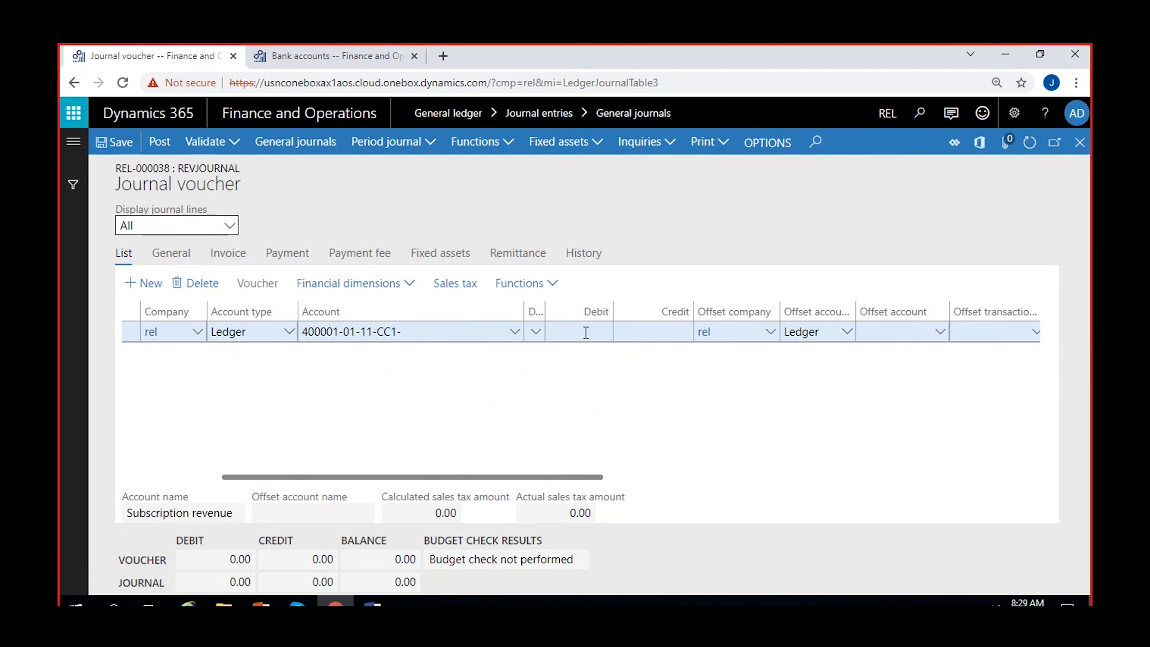
left_click(659, 330)
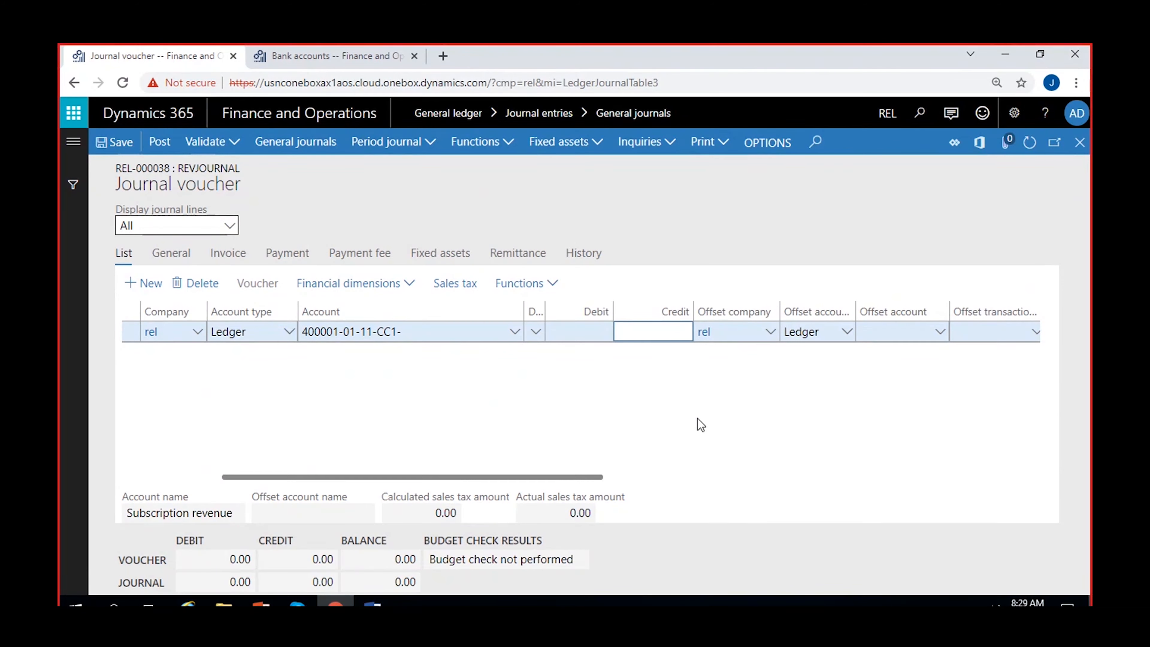
type("10")
key("BackSpace")
type("00000")
left_click(697, 418)
Widen the offset account type column and set the line's offset account type to Bank.
scroll(697, 418, "right", 2)
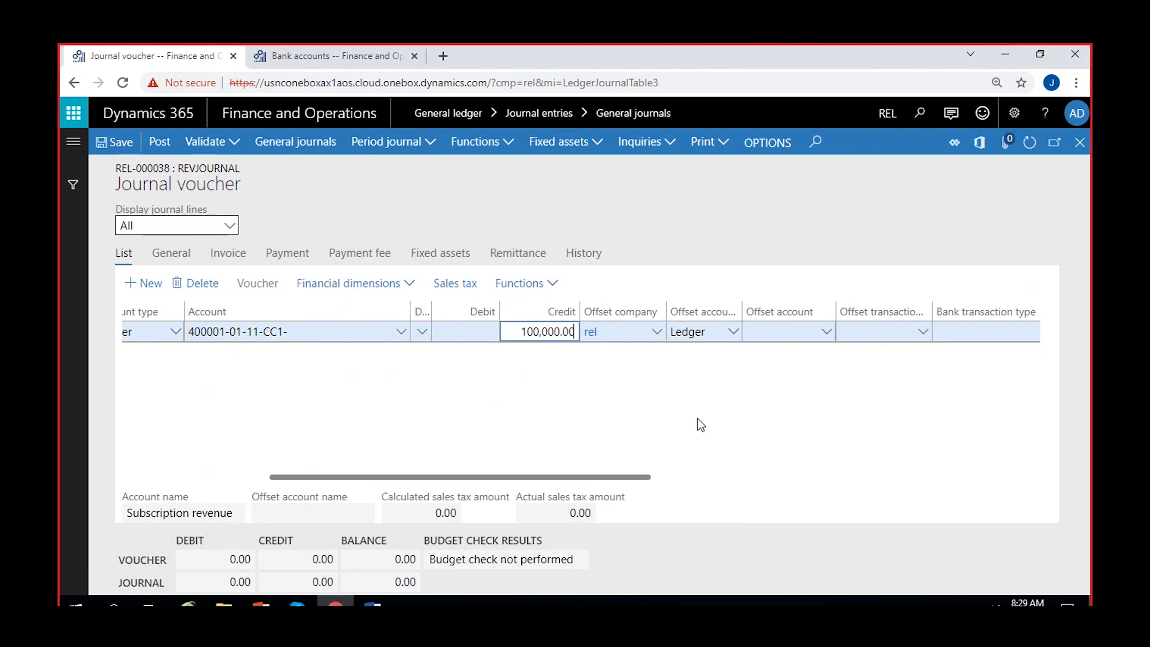
scroll(697, 418, "right", 3)
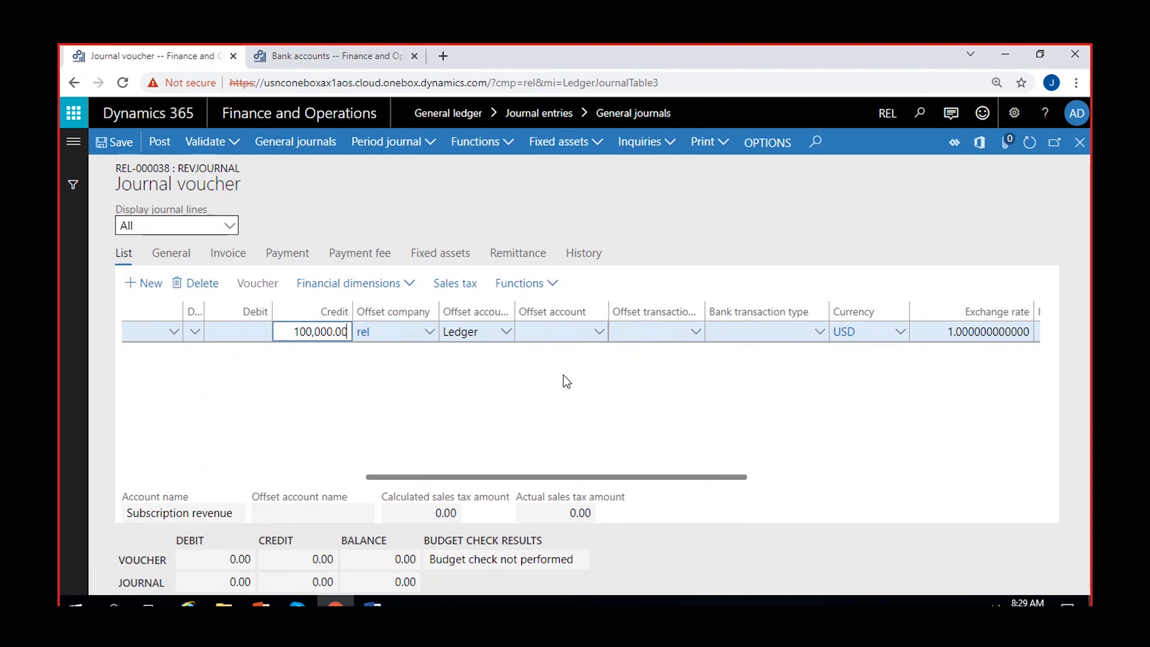
left_click(506, 332)
left_click_drag(514, 311, 586, 311)
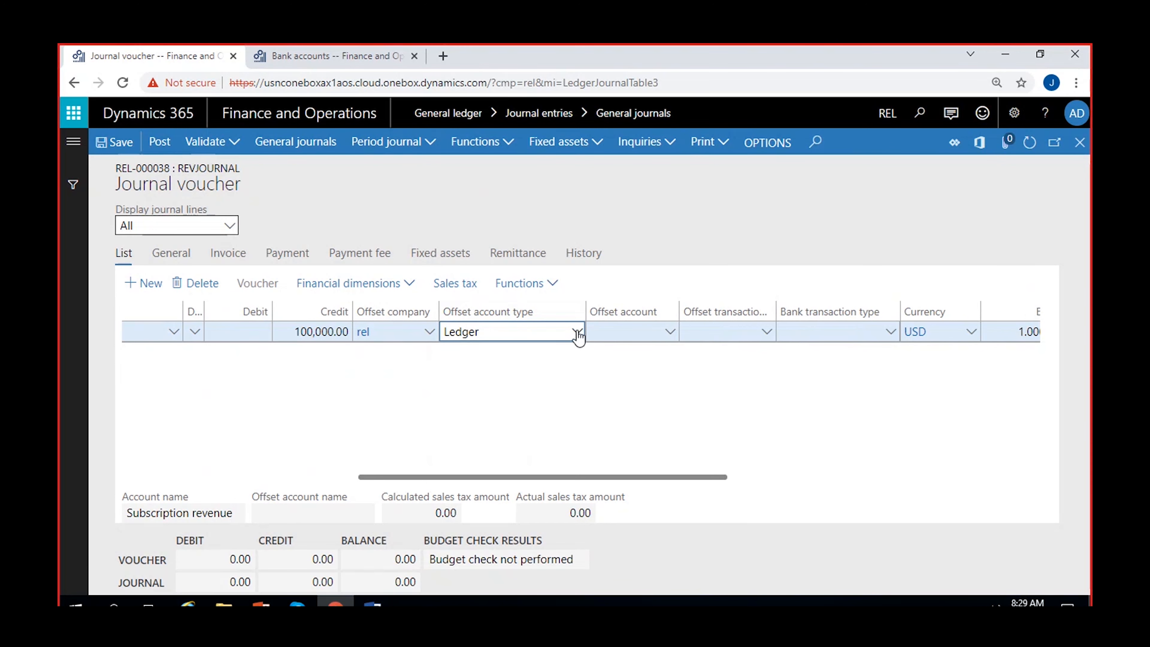
left_click(579, 338)
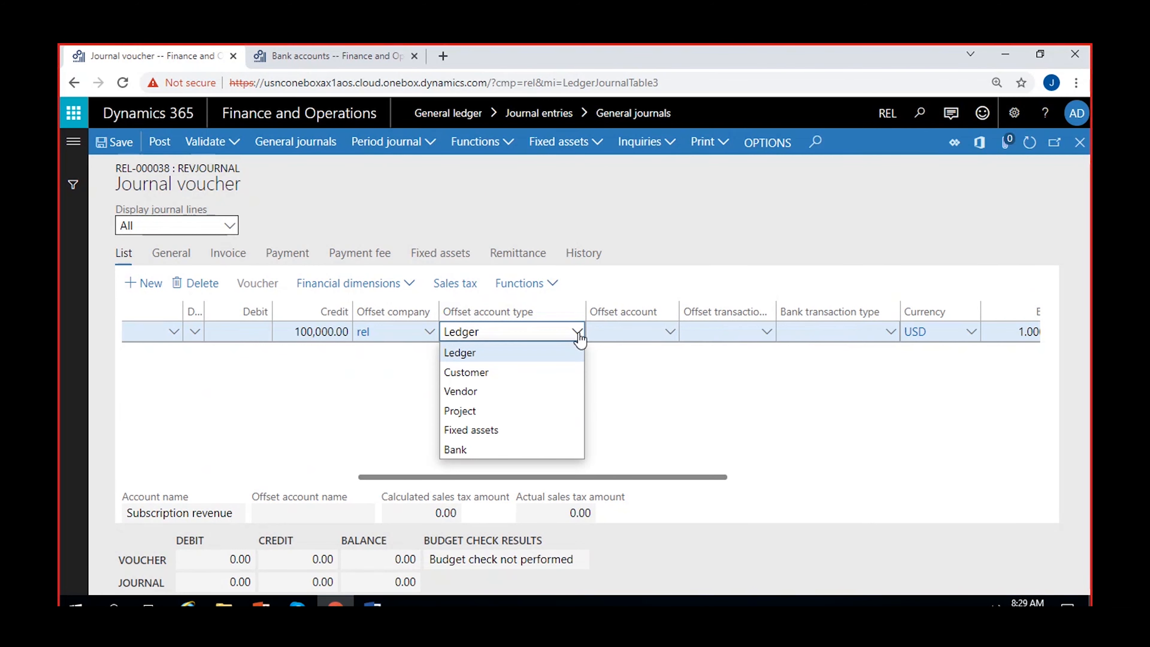
left_click(466, 450)
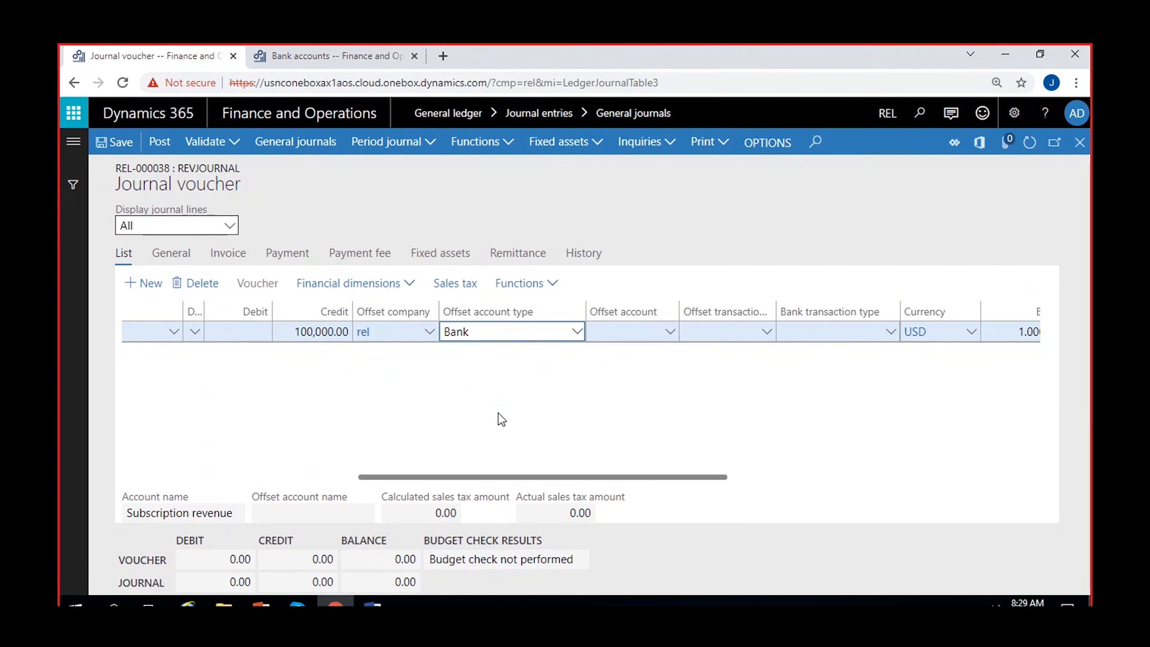
Set the line's offset account to the ICICI Current Account, clearing the first entry and selecting it again.
left_click(675, 334)
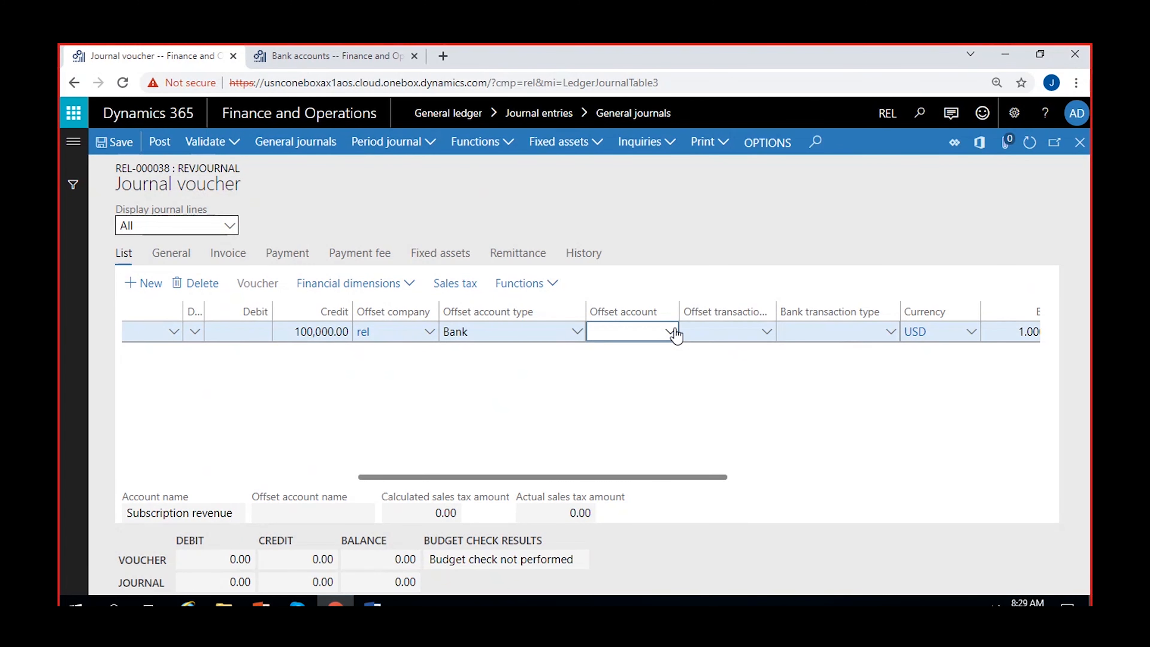
left_click(675, 333)
left_click(657, 380)
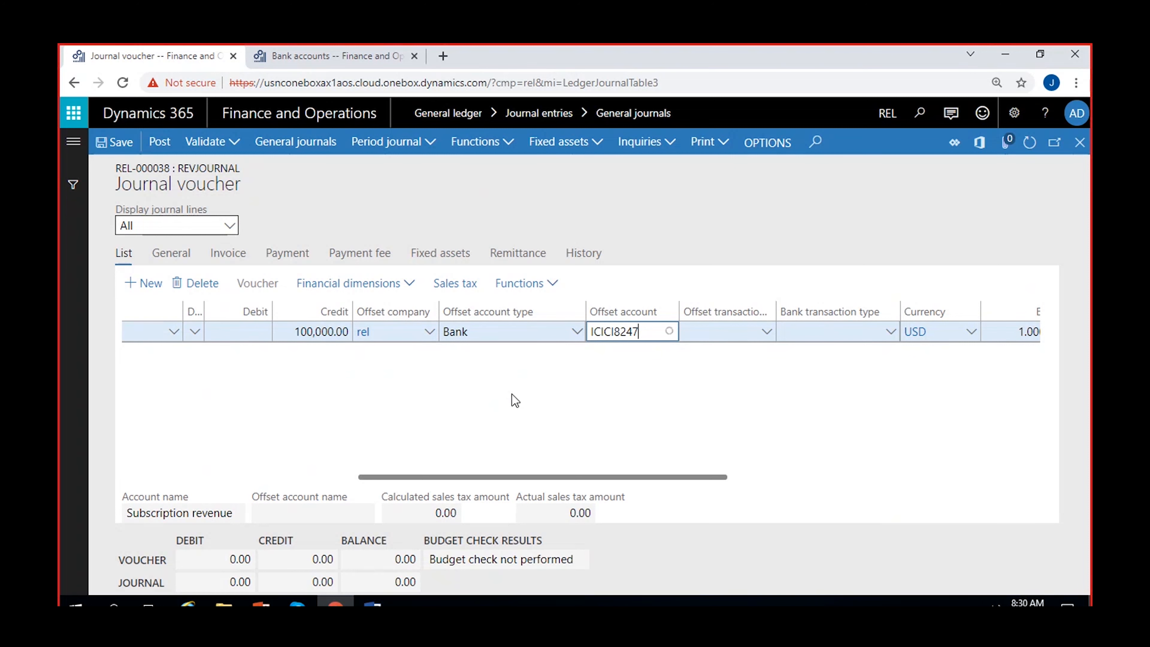
key("BackSpace")
key("BackSpace")
key("BackSpace")
key("BackSpace")
key("BackSpace")
key("BackSpace")
key("BackSpace")
key("BackSpace")
key("BackSpace")
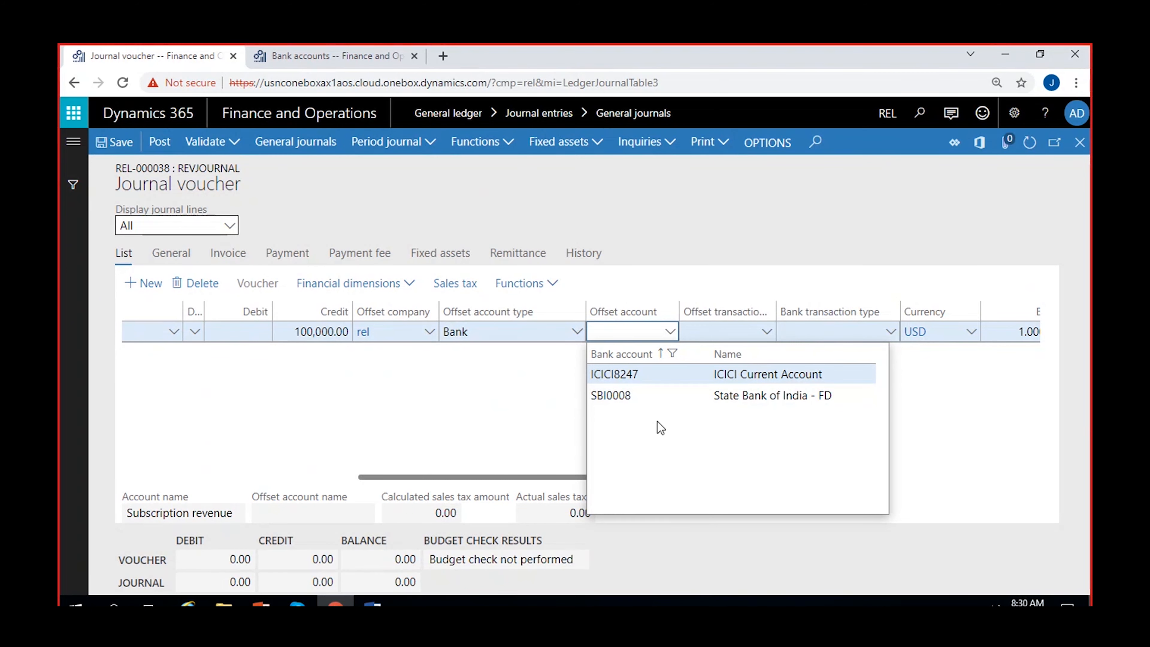
left_click(634, 373)
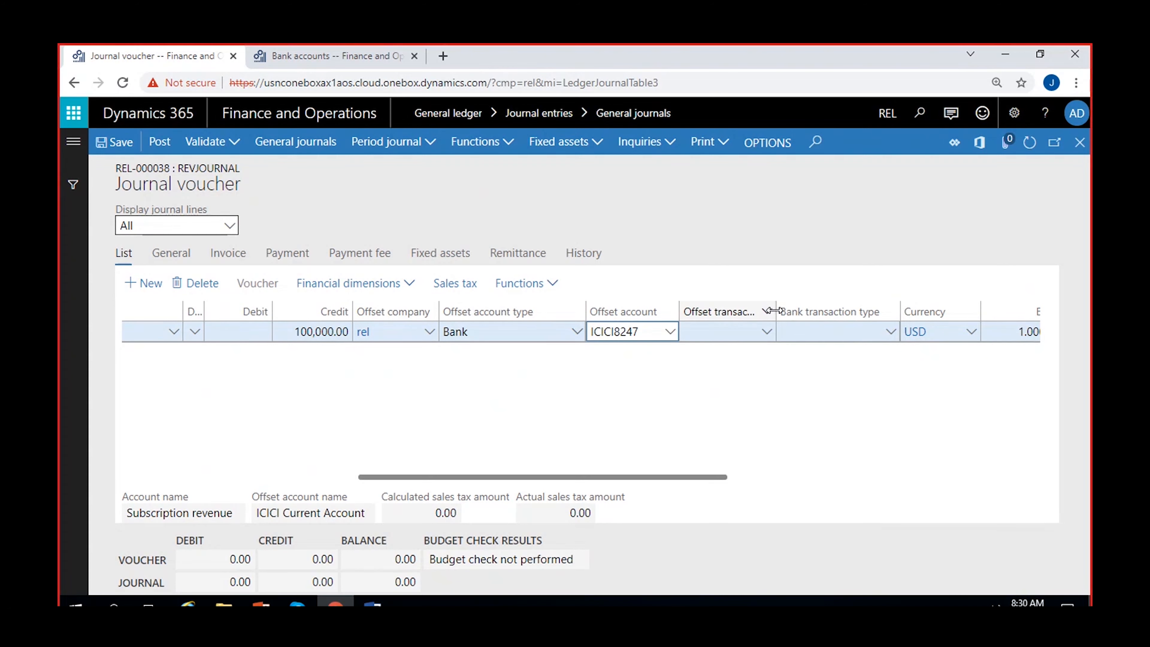
Widen the offset transaction text column and set the line's bank transaction type to 06 Electronic receipts.
left_click_drag(776, 311, 813, 311)
left_click(929, 333)
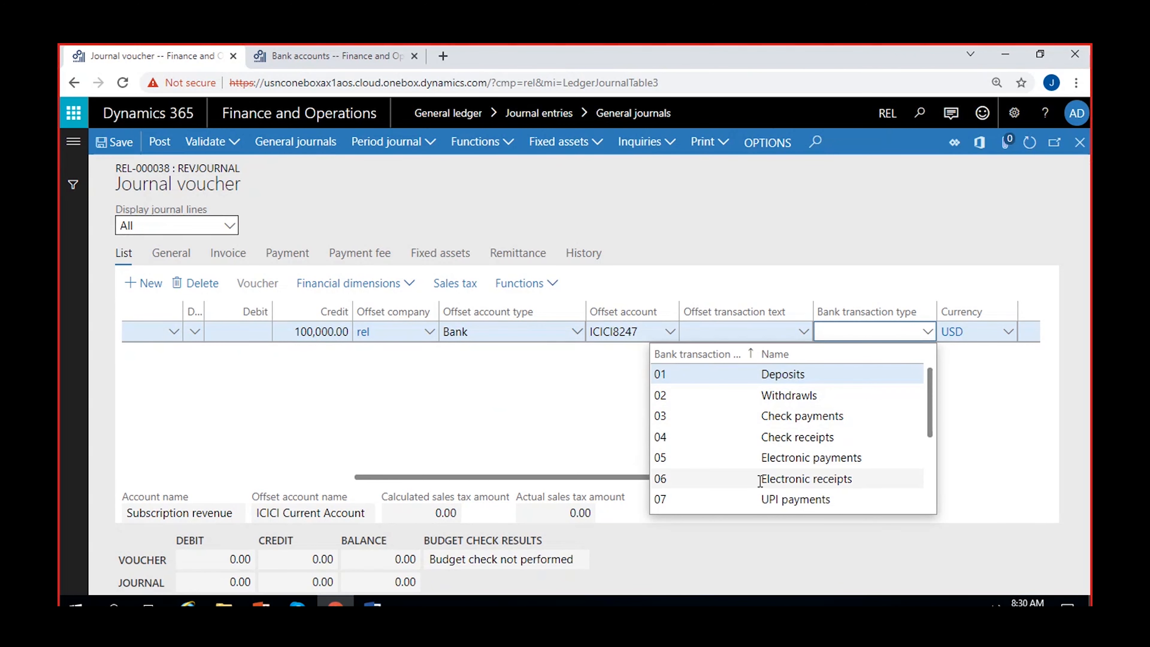
scroll(761, 480, "down", 3)
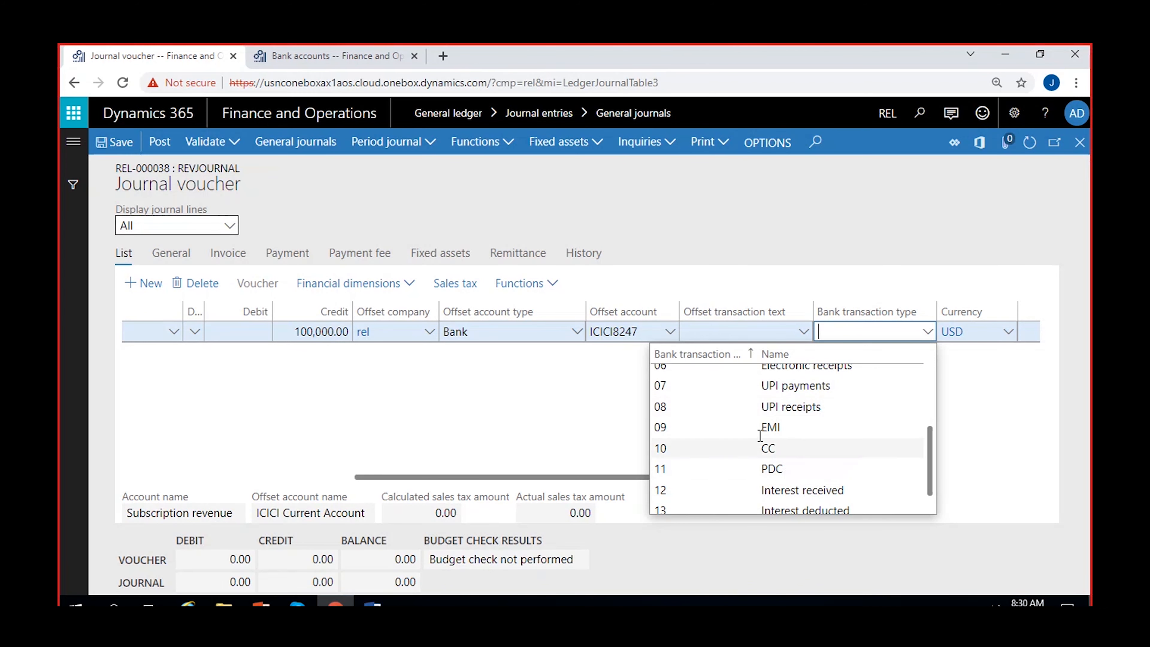
scroll(733, 464, "down", 1)
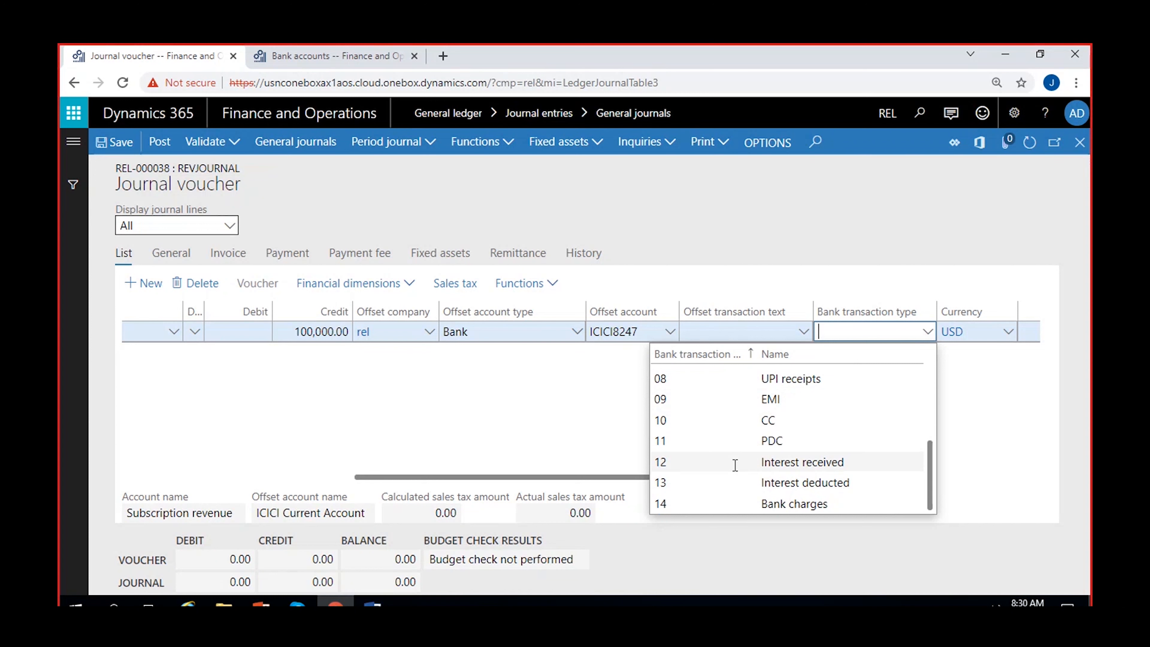
scroll(735, 464, "up", 3)
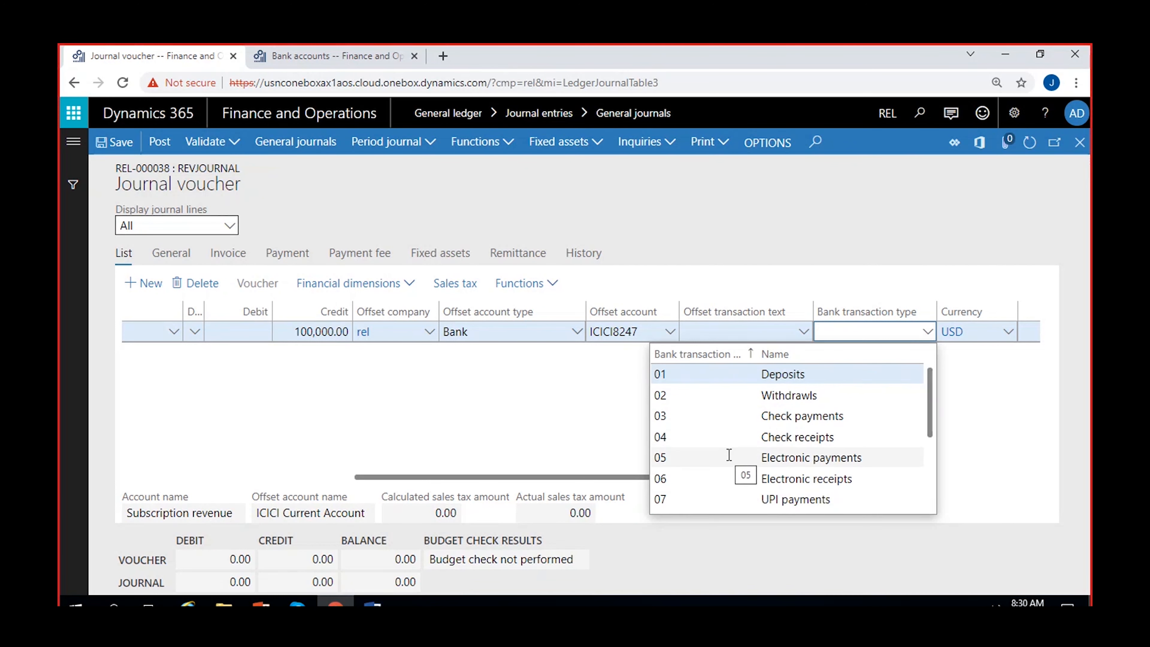
left_click(769, 479)
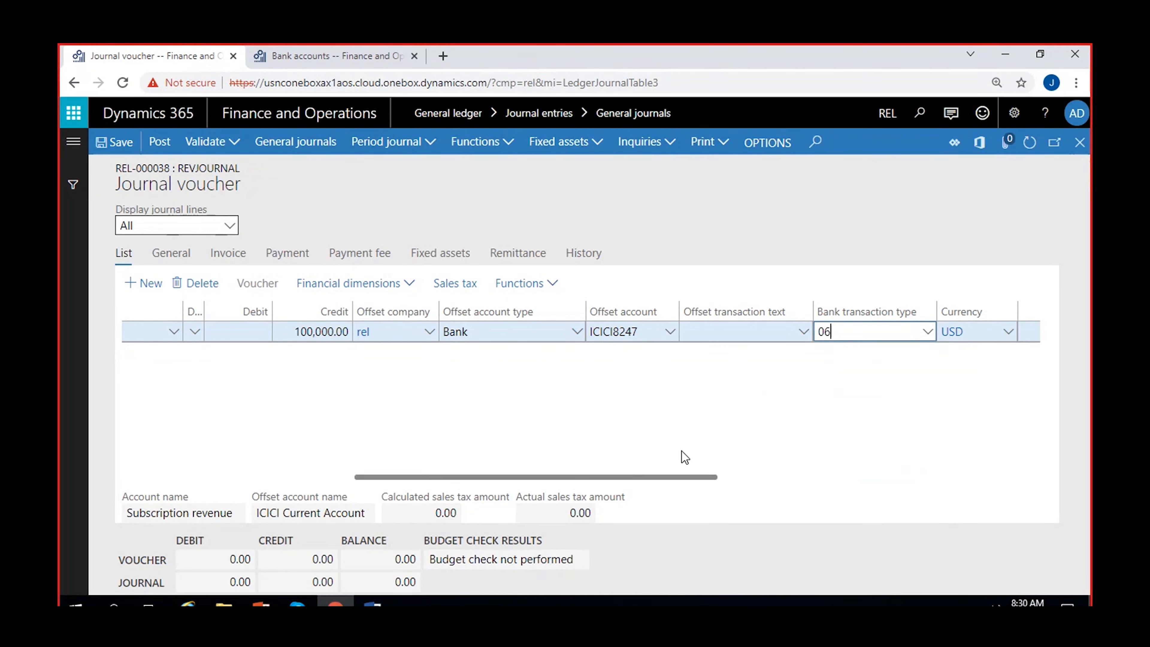
scroll(715, 433, "right", 3)
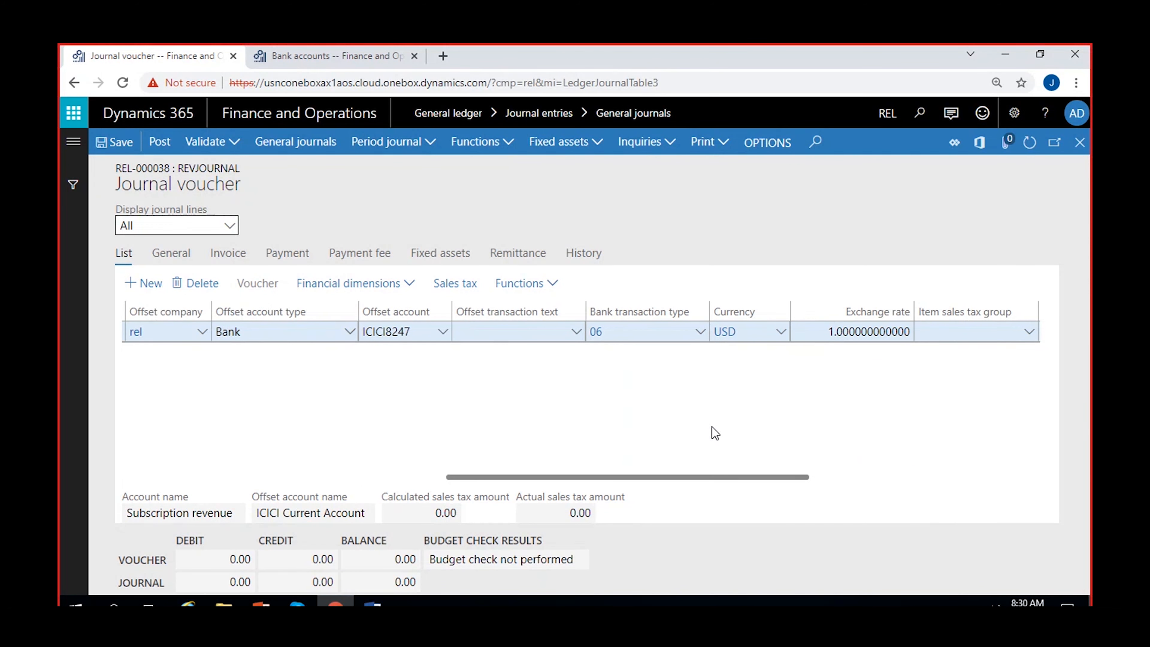
scroll(715, 433, "right", 3)
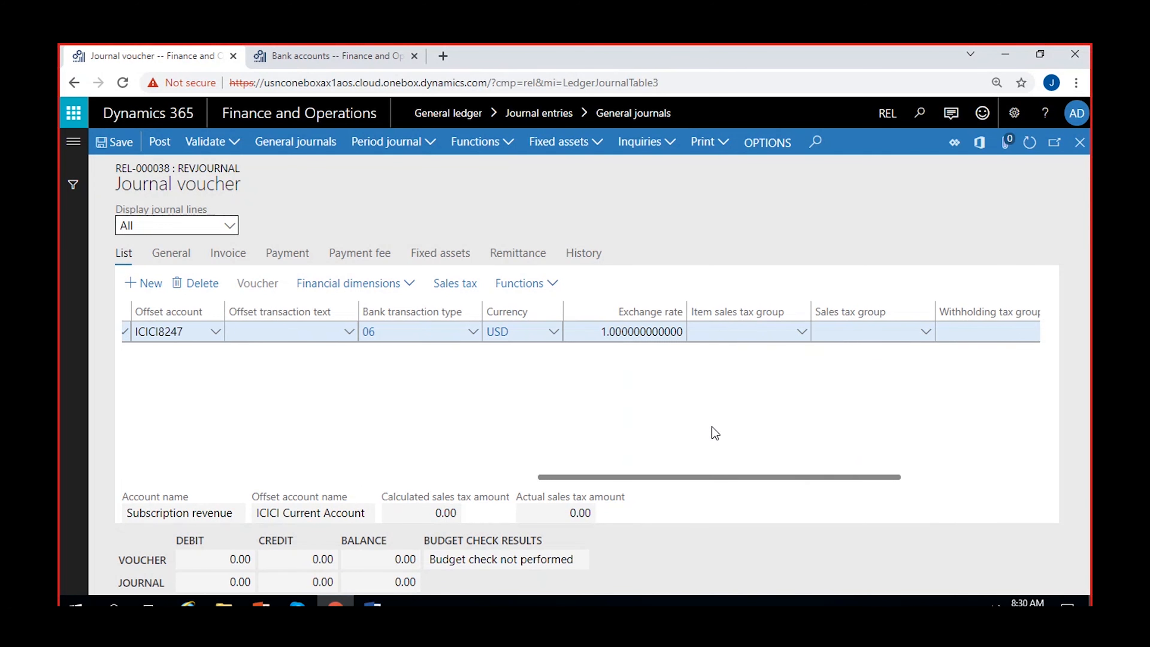
Save the journal line and enter EP:4586 as its payment reference in the payment details.
scroll(716, 432, "left", 6)
left_click(119, 144)
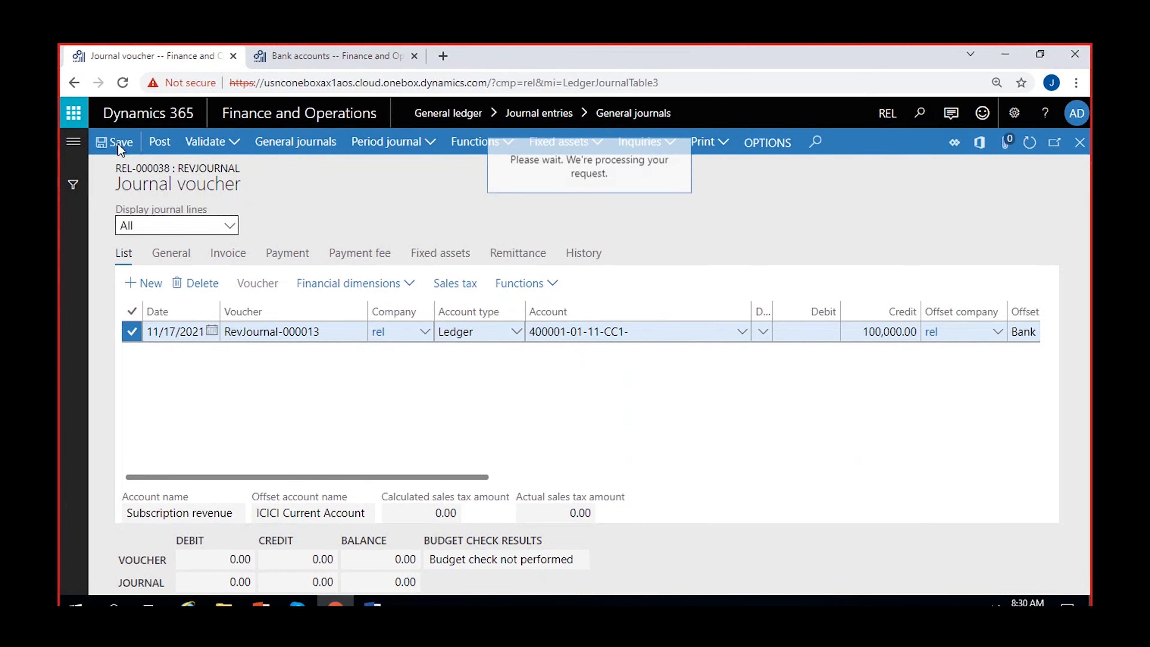
left_click(286, 253)
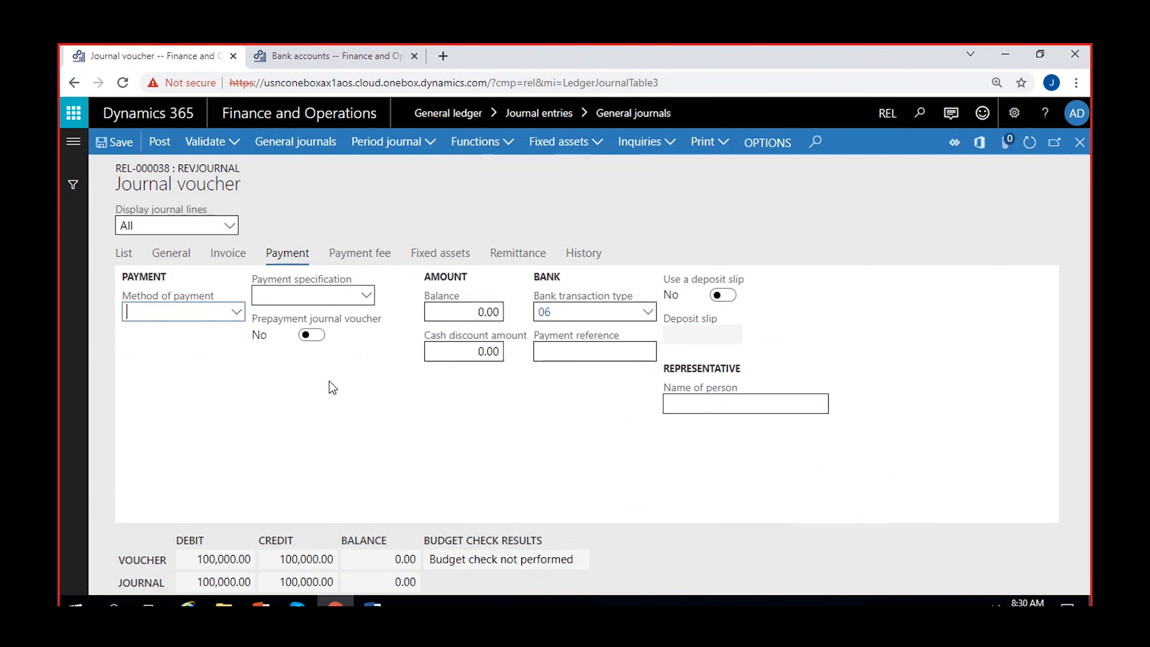
left_click(562, 356)
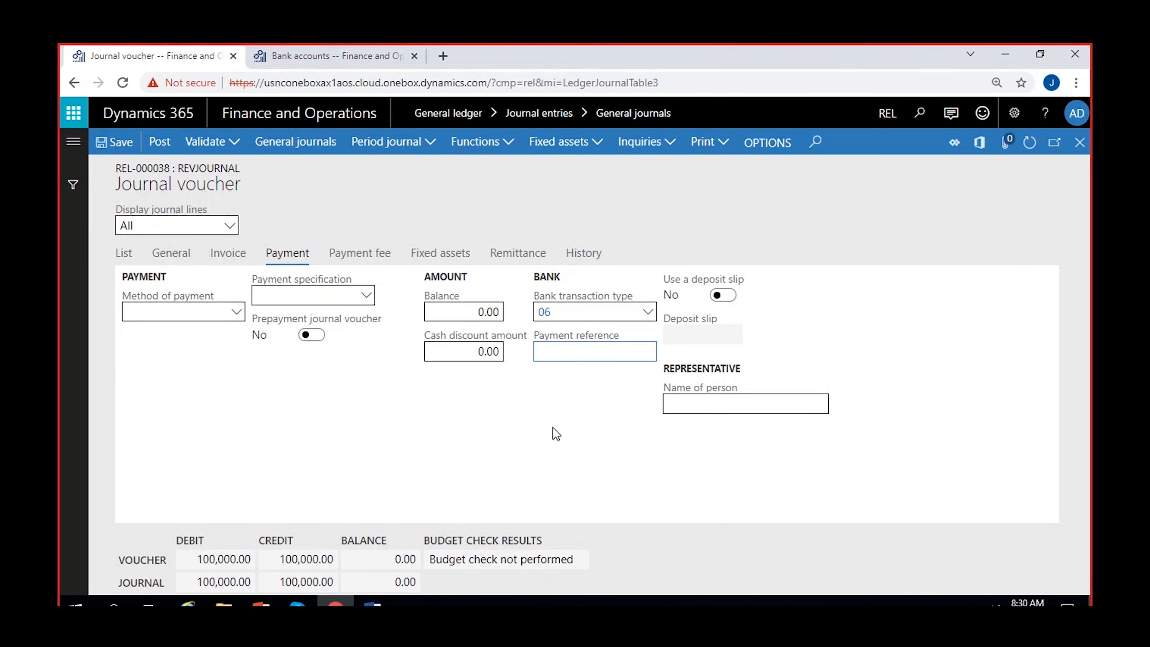
type("EP:4586")
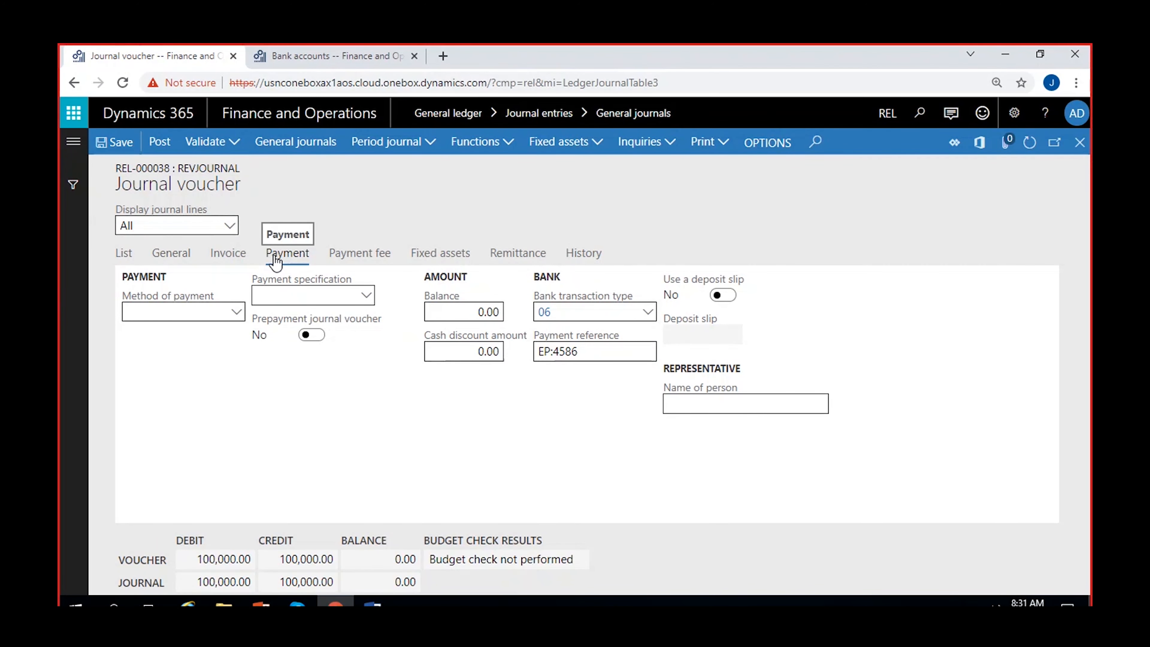
left_click(124, 256)
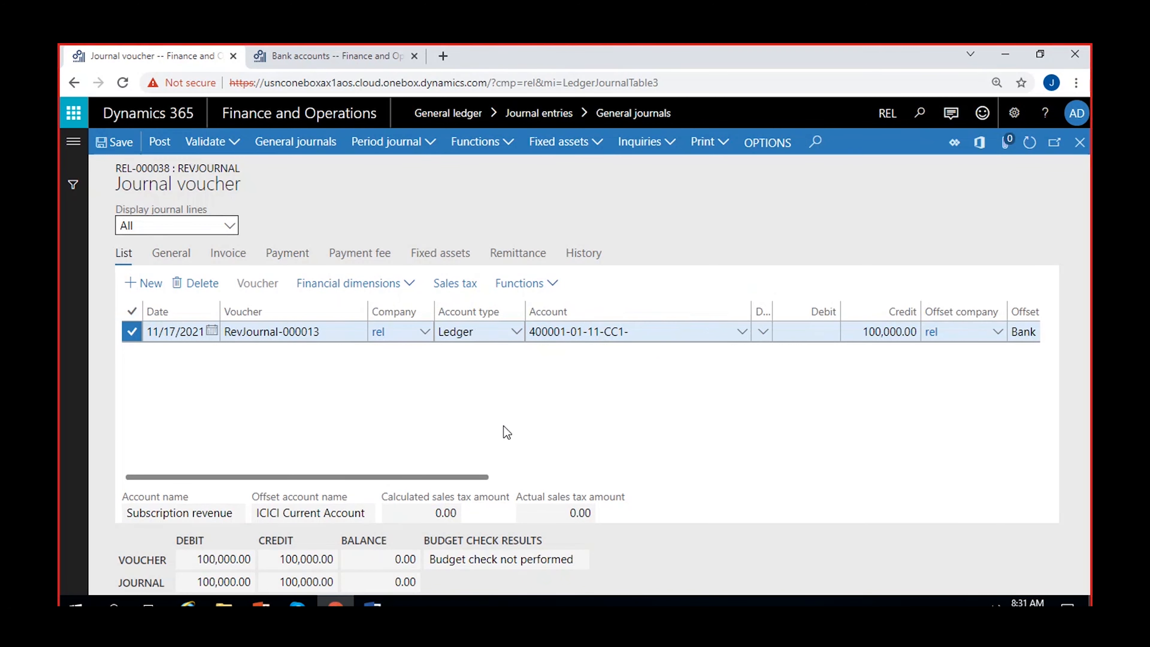
Review the journal line's entries and the bank accounts available for its offset account, keeping the current selection.
left_click_drag(463, 477, 647, 476)
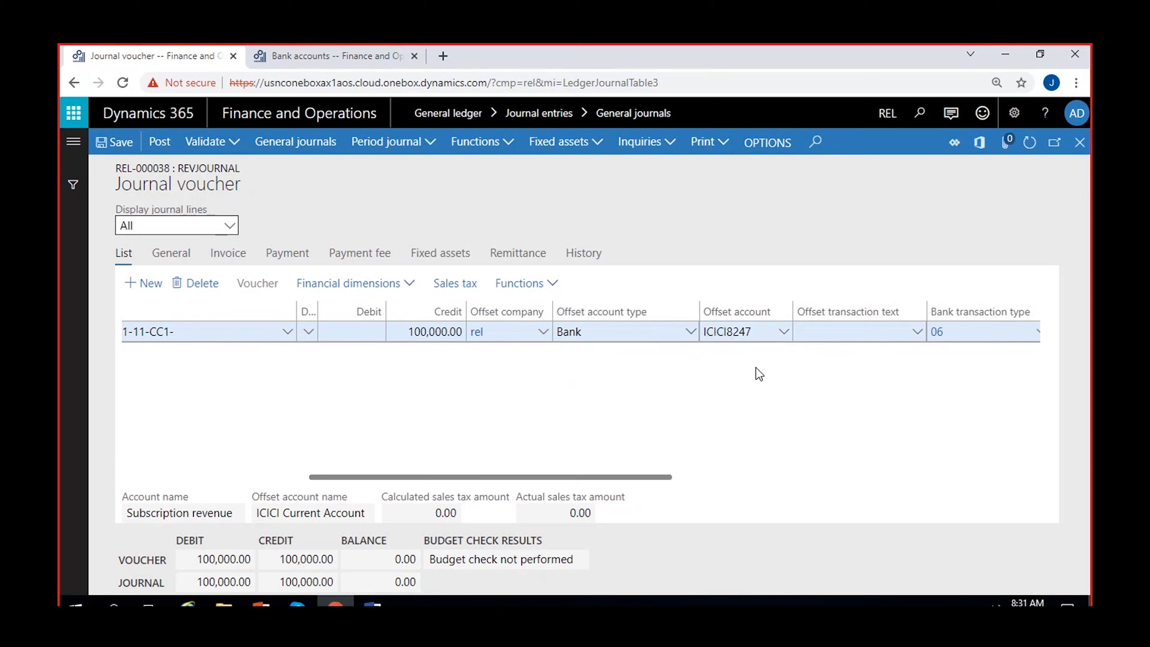
left_click_drag(467, 477, 376, 422)
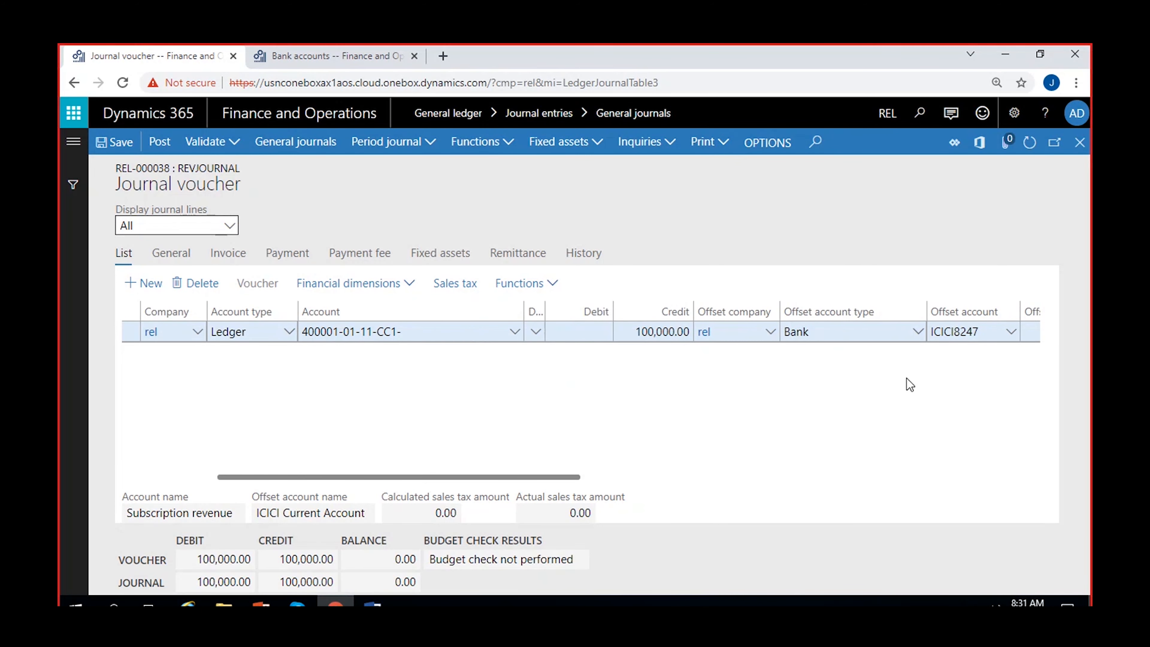
scroll(518, 366, "right", 5)
left_click(784, 338)
left_click(785, 337)
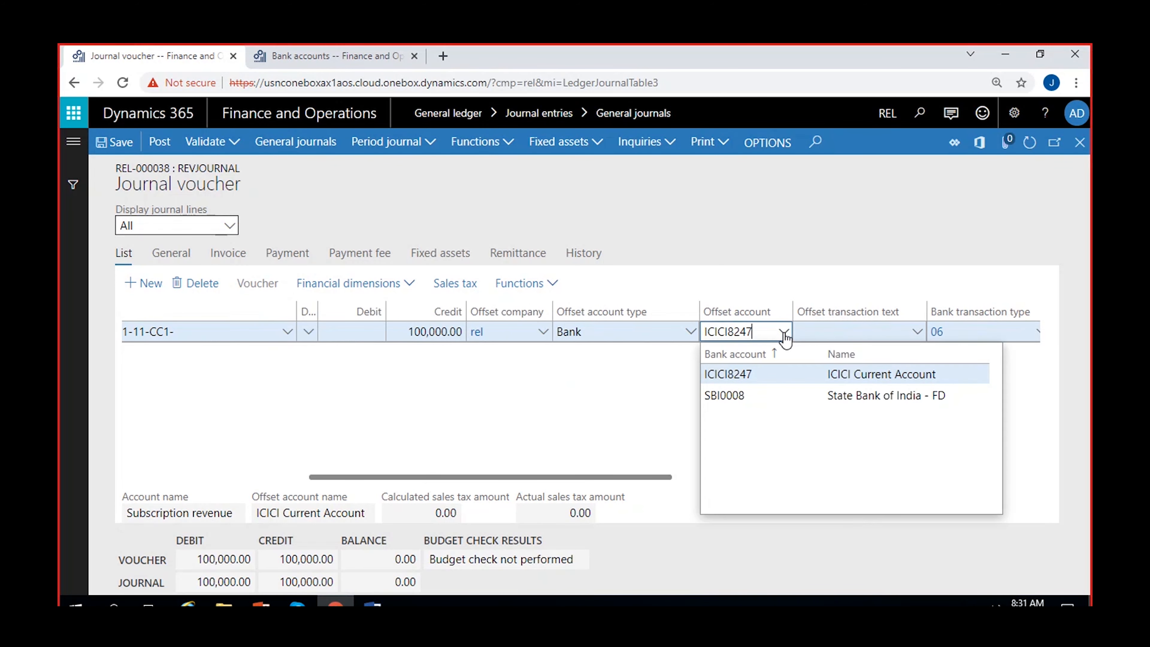
left_click(579, 409)
scroll(579, 409, "left", 5)
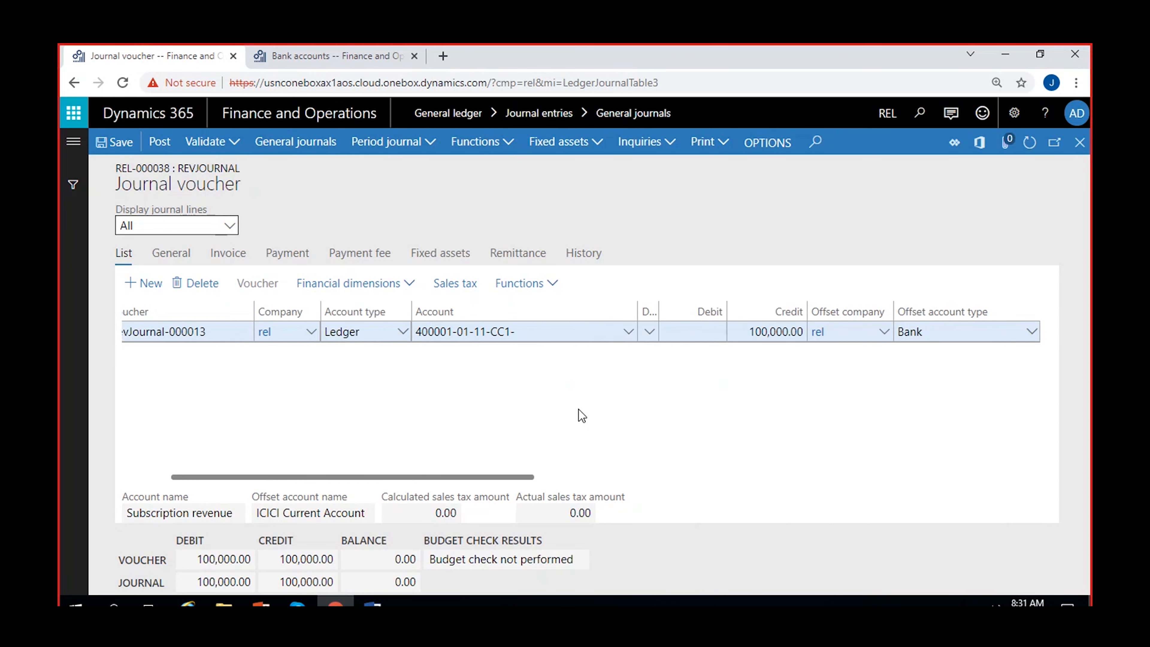
Check the offset account's financial dimensions for business unit, cost center and department, and accept them.
left_click(363, 284)
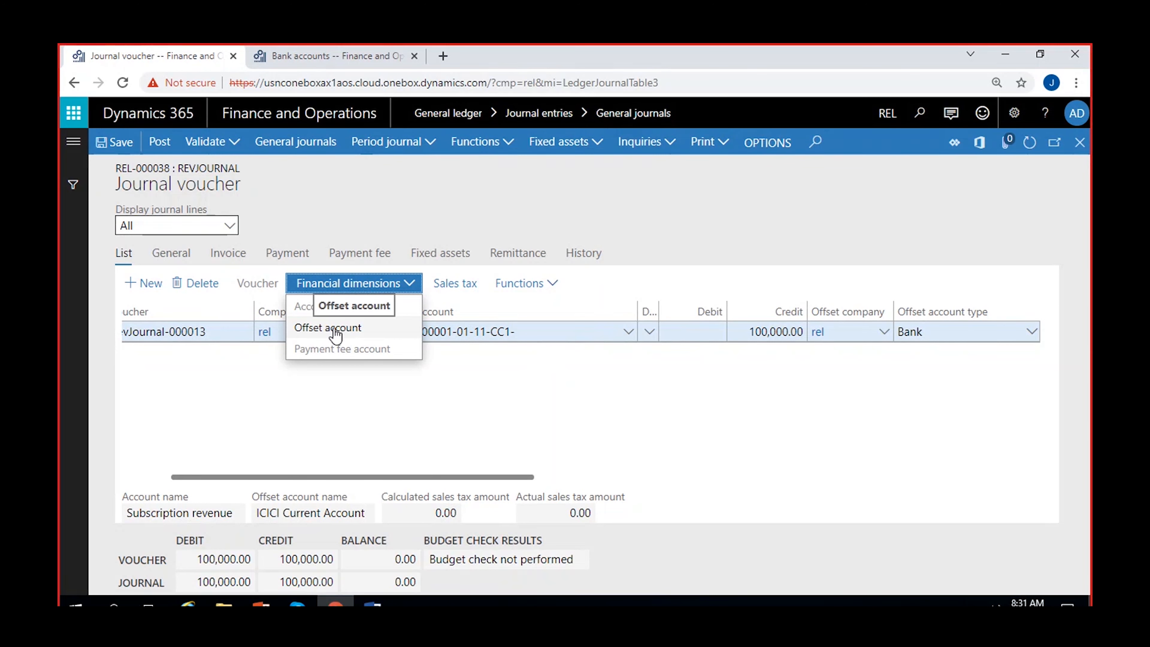
left_click(351, 332)
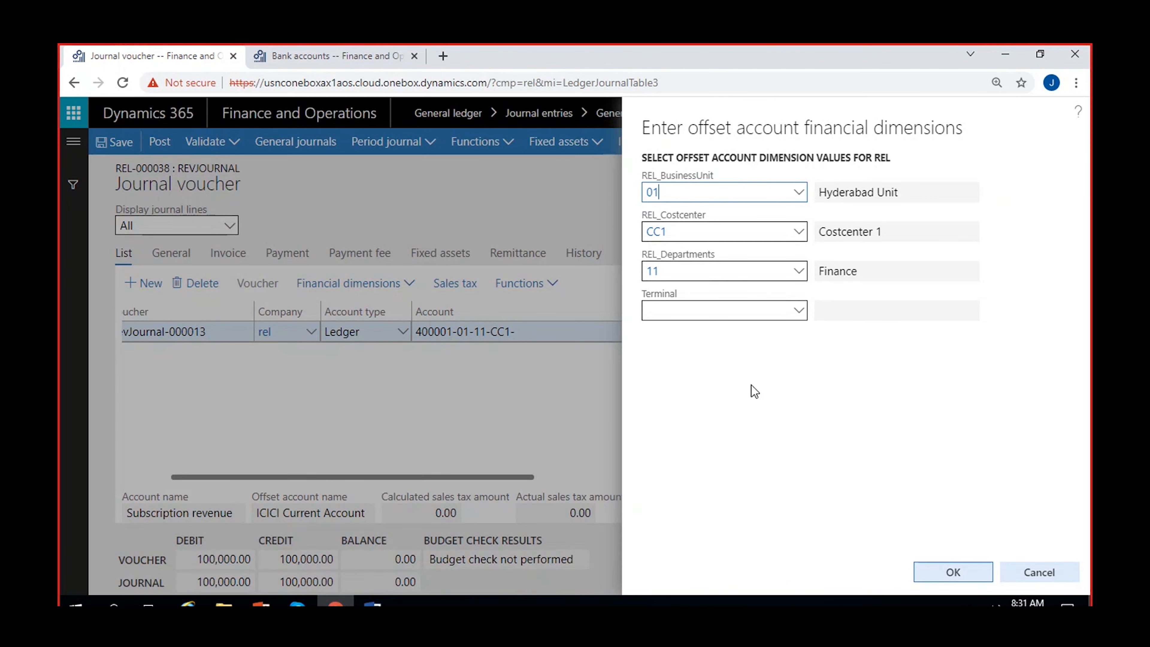
left_click(956, 574)
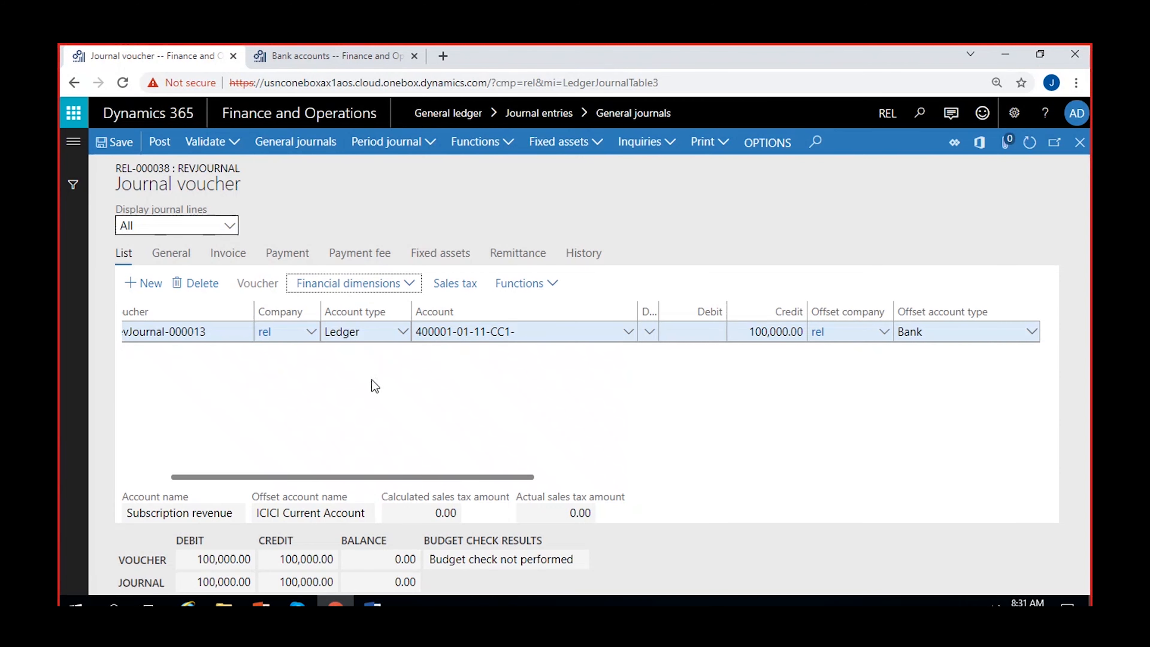
Open the validation options for the revenue journal.
left_click(211, 141)
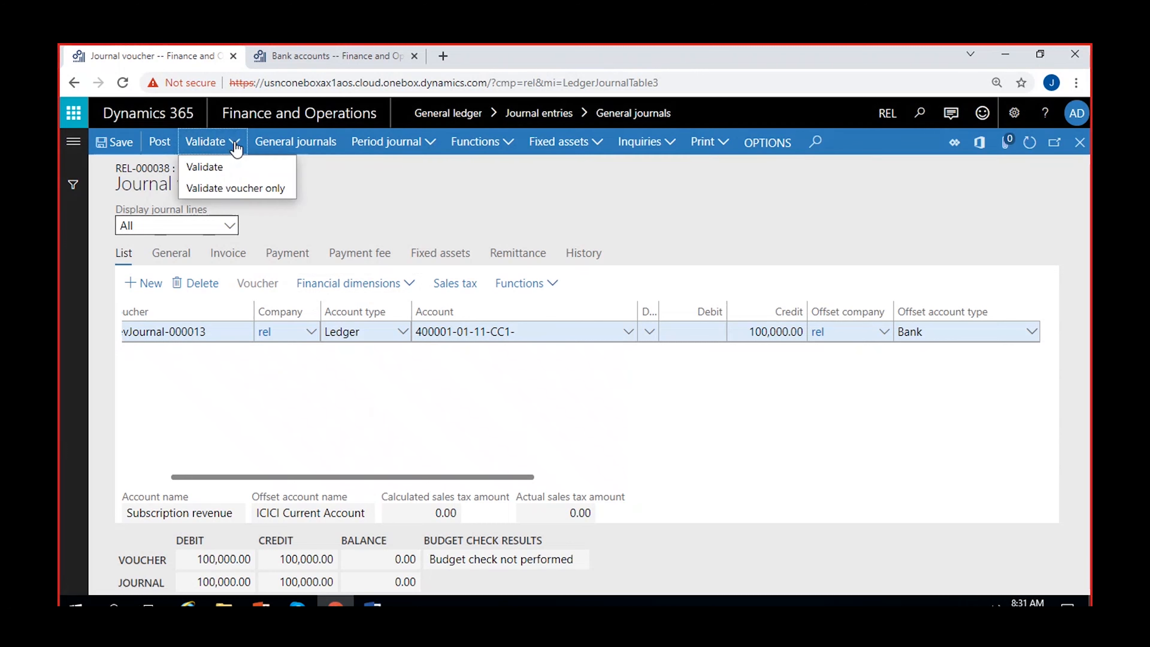
Validate the subscription revenue journal with the bank offset and post it, dismissing the resulting notifications.
left_click(228, 169)
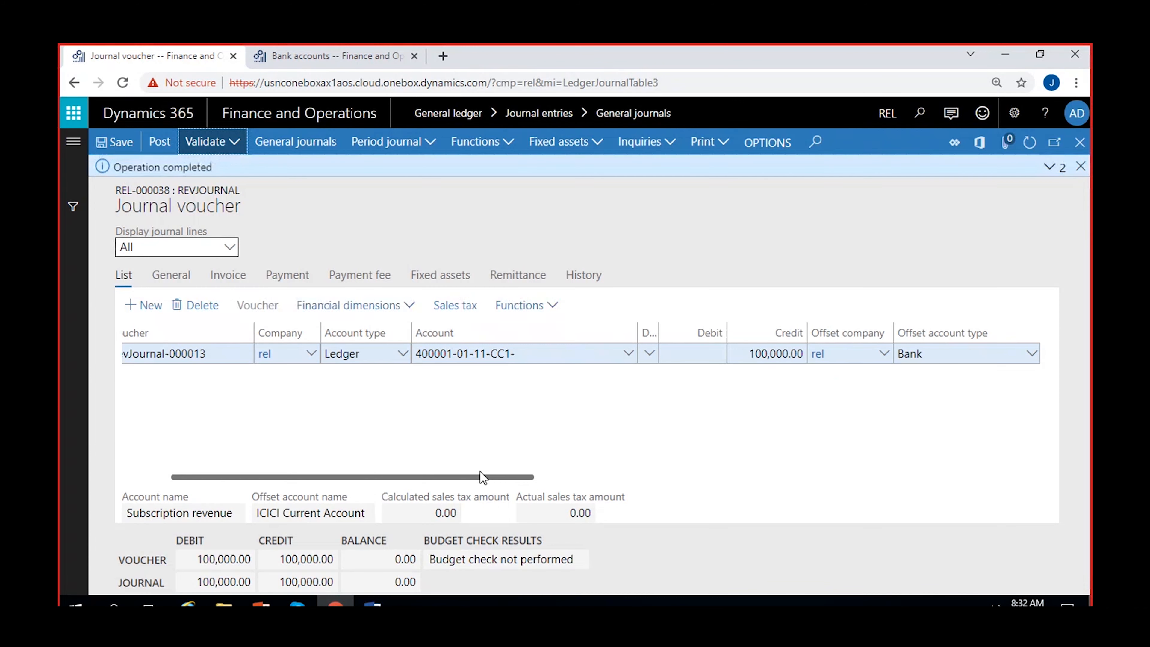
left_click(1050, 167)
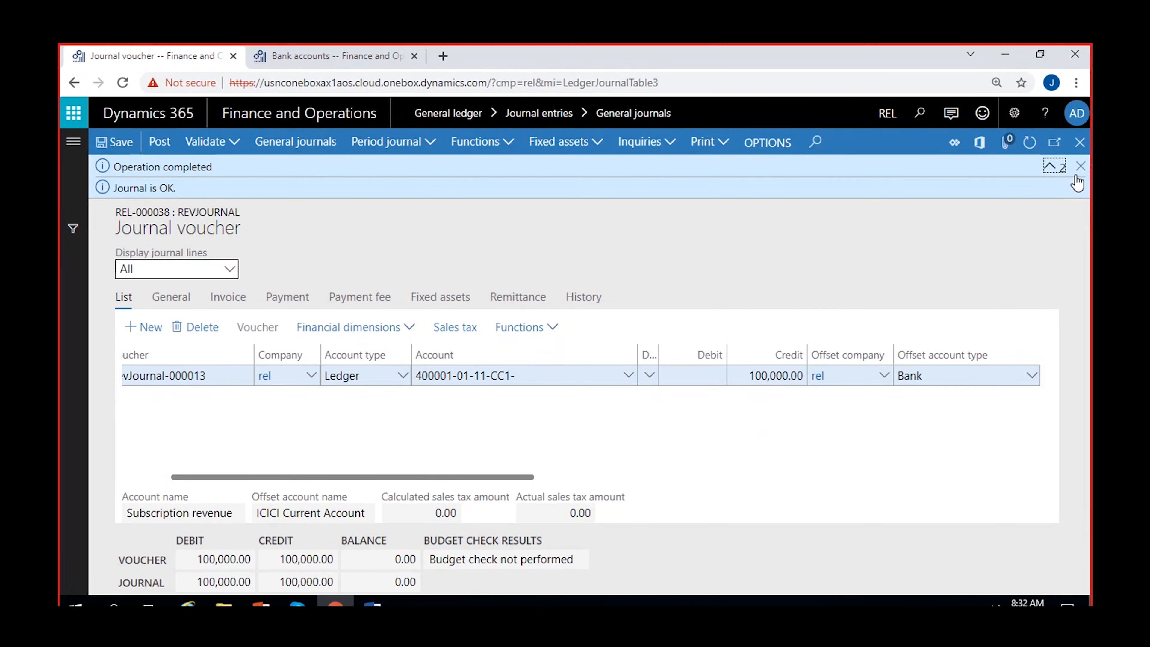
left_click(1079, 166)
left_click(161, 144)
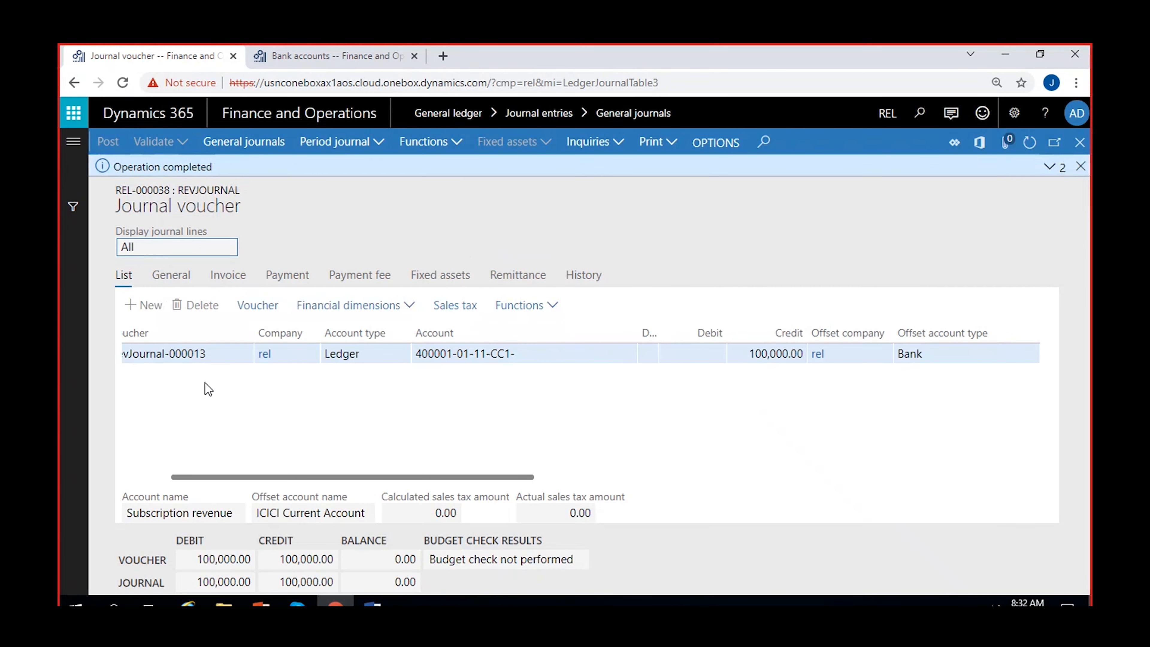
left_click(1060, 171)
left_click(1081, 168)
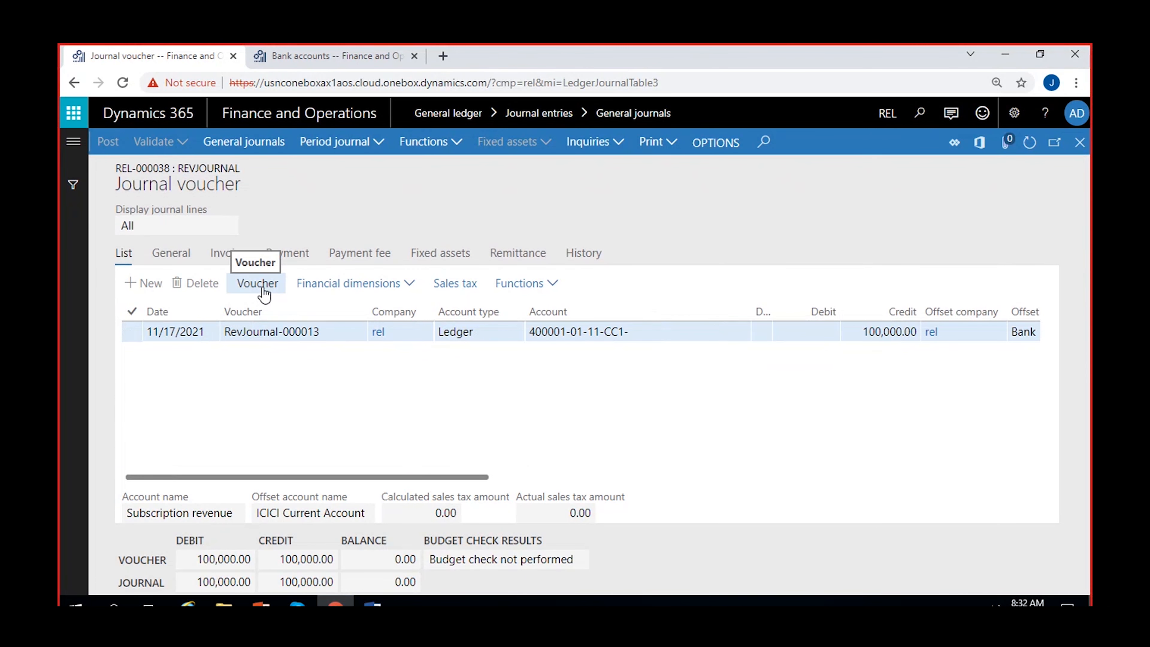
Review the posted journal line, then open its voucher transactions and examine the revenue and bank ledger accounts.
scroll(295, 411, "right", 5)
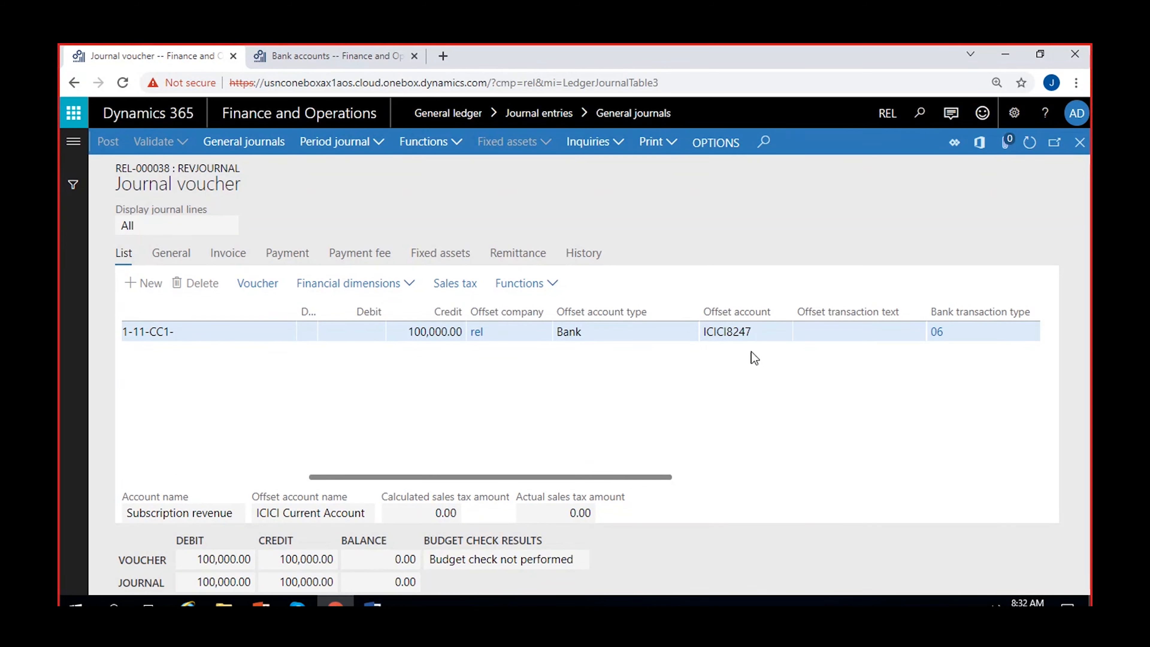
scroll(588, 407, "left", 5)
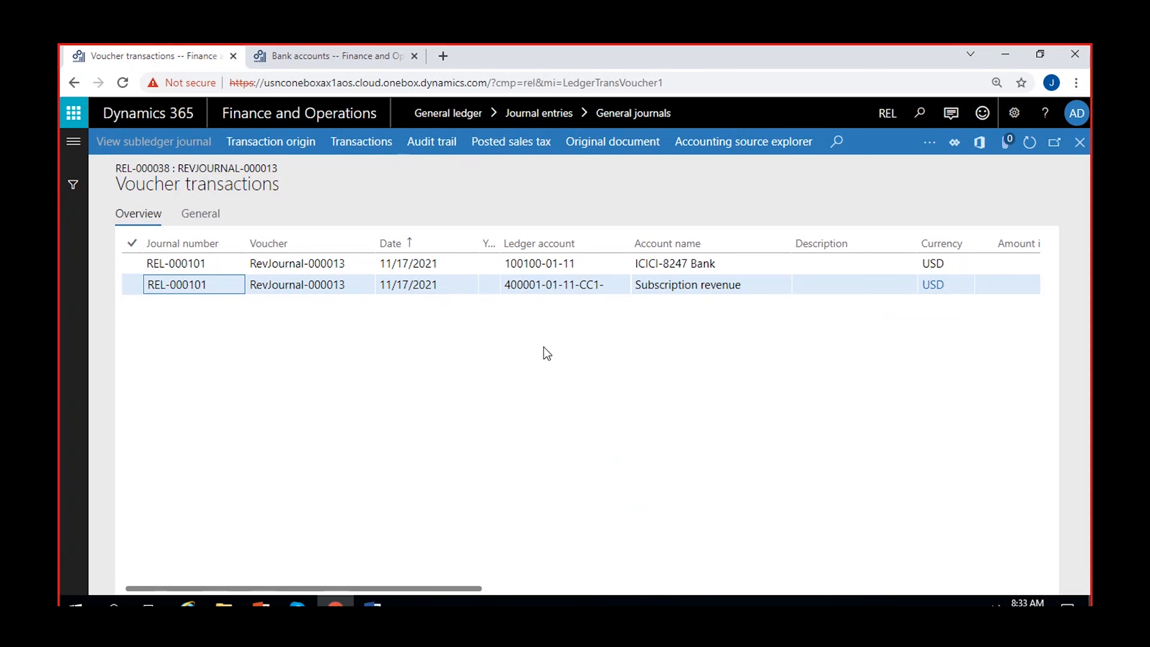
left_click_drag(506, 284, 571, 285)
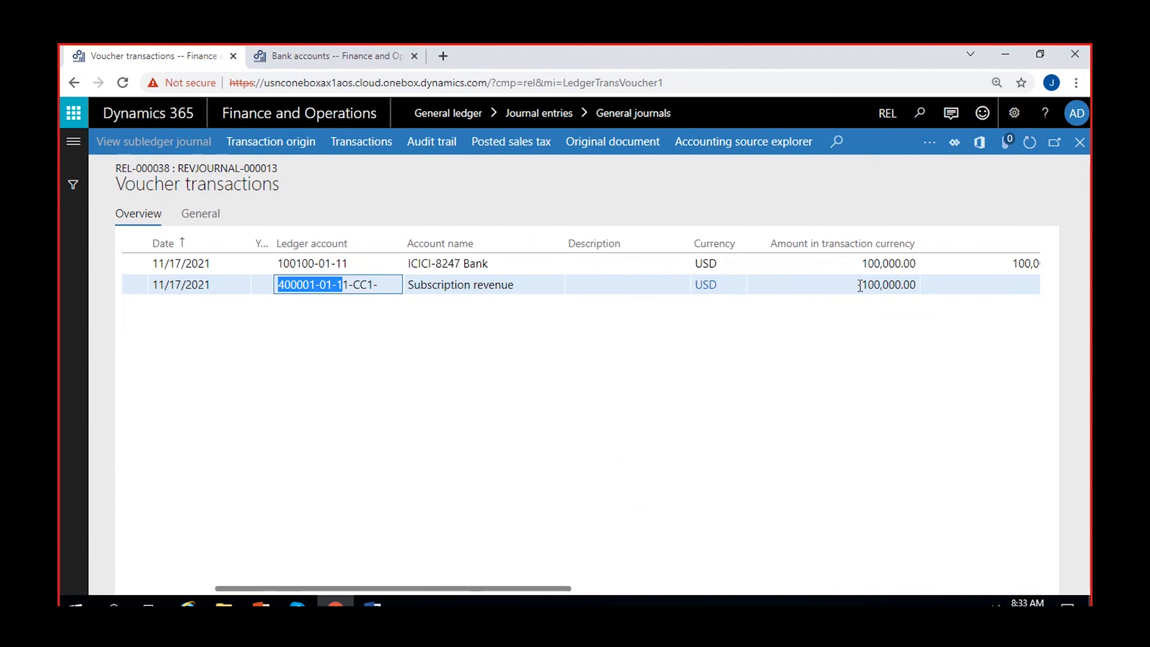
left_click(279, 262)
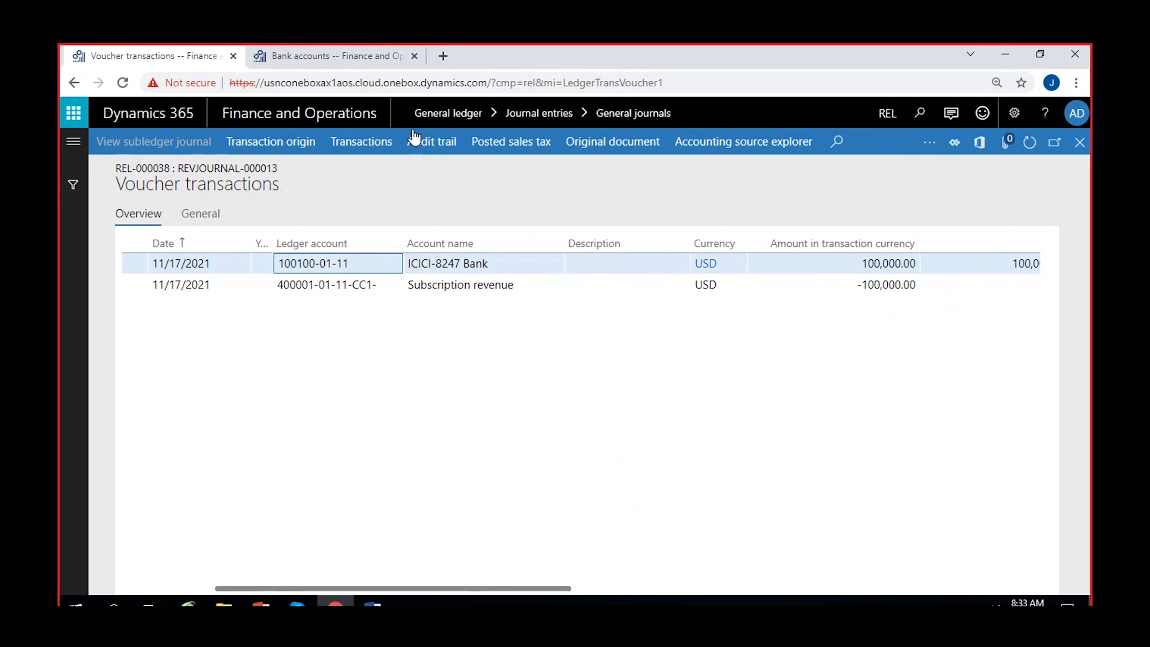
Open the ICICI Current Account bank record and compare its main account with the ledger account on the voucher's bank line.
left_click(344, 55)
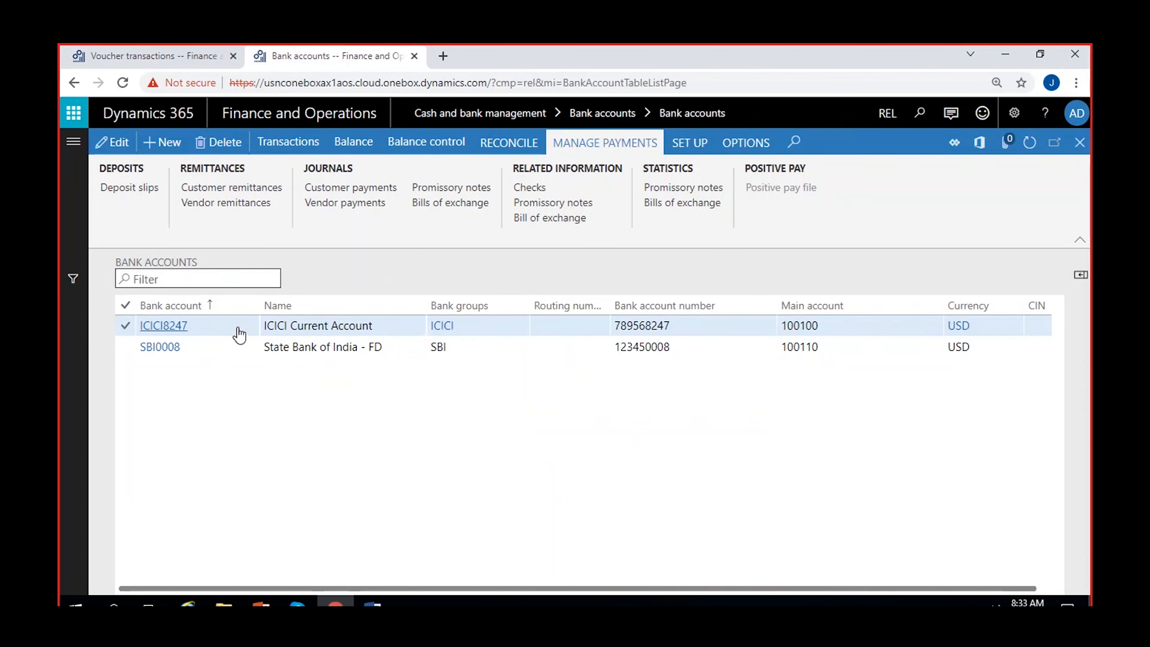
left_click(171, 333)
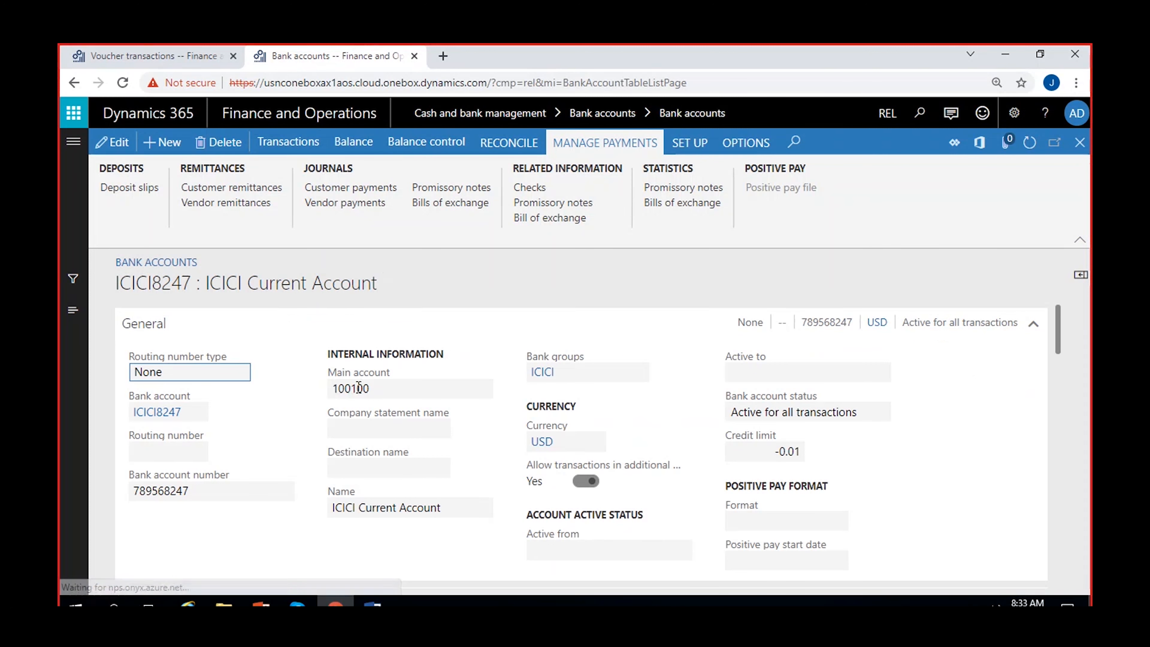
left_click(375, 388)
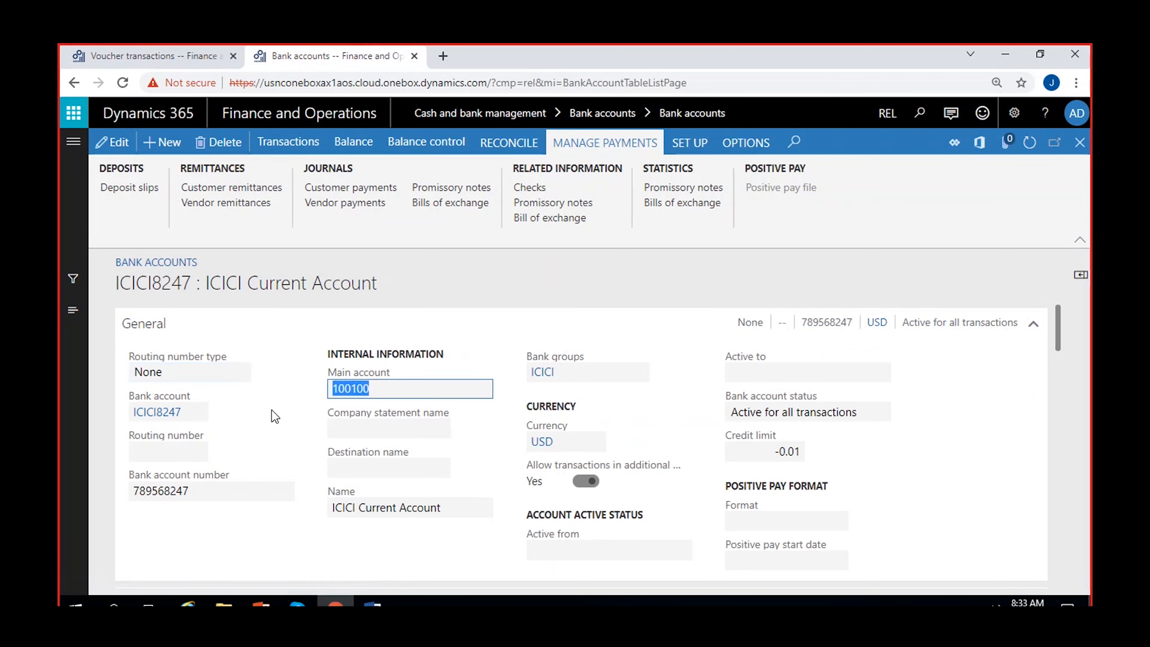
left_click(179, 59)
left_click_drag(278, 263, 322, 267)
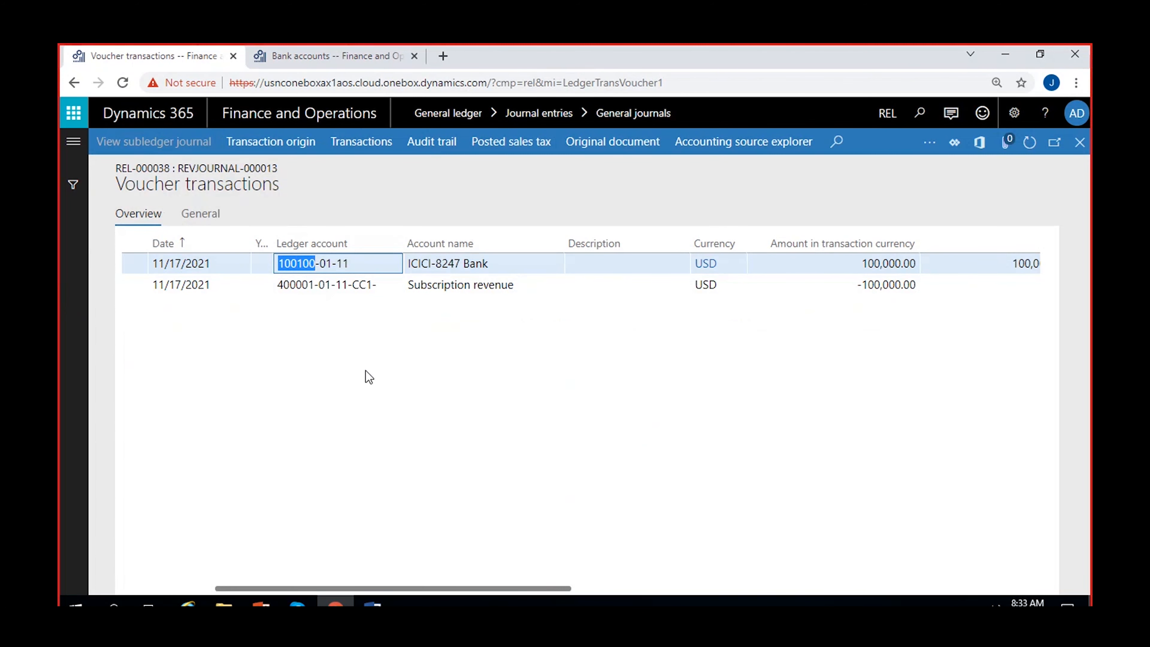
Check the transaction currency amount posted on the voucher's ICICI-8247 Bank line.
scroll(453, 371, "right", 5)
left_click(679, 263)
double_click(693, 264)
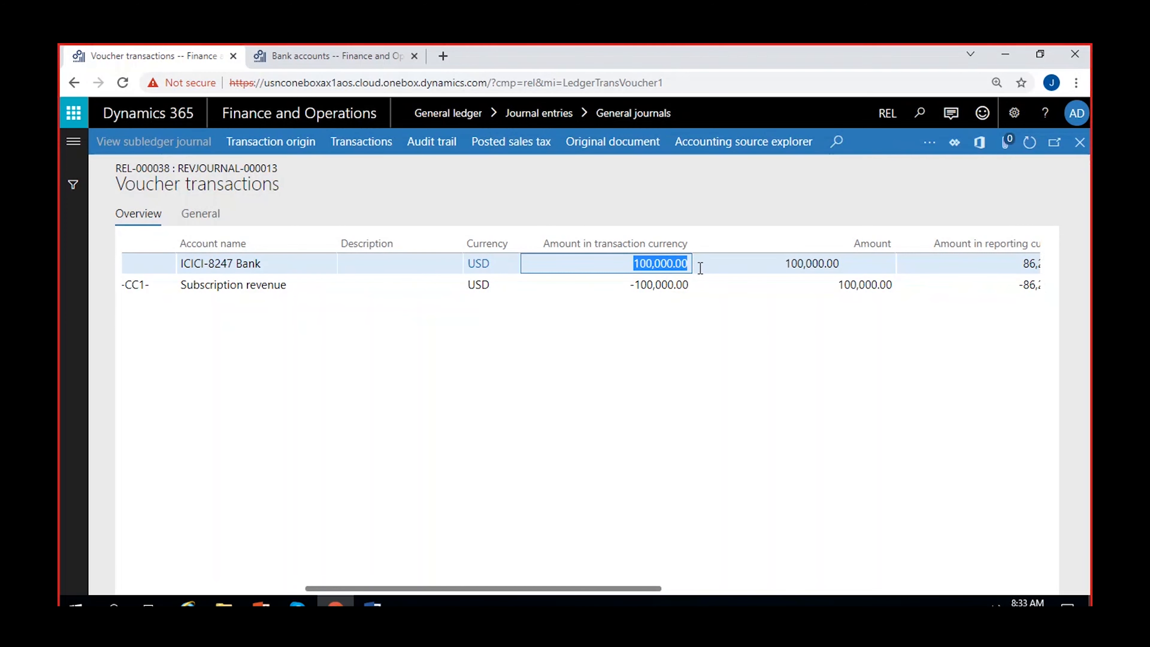
scroll(342, 367, "left", 5)
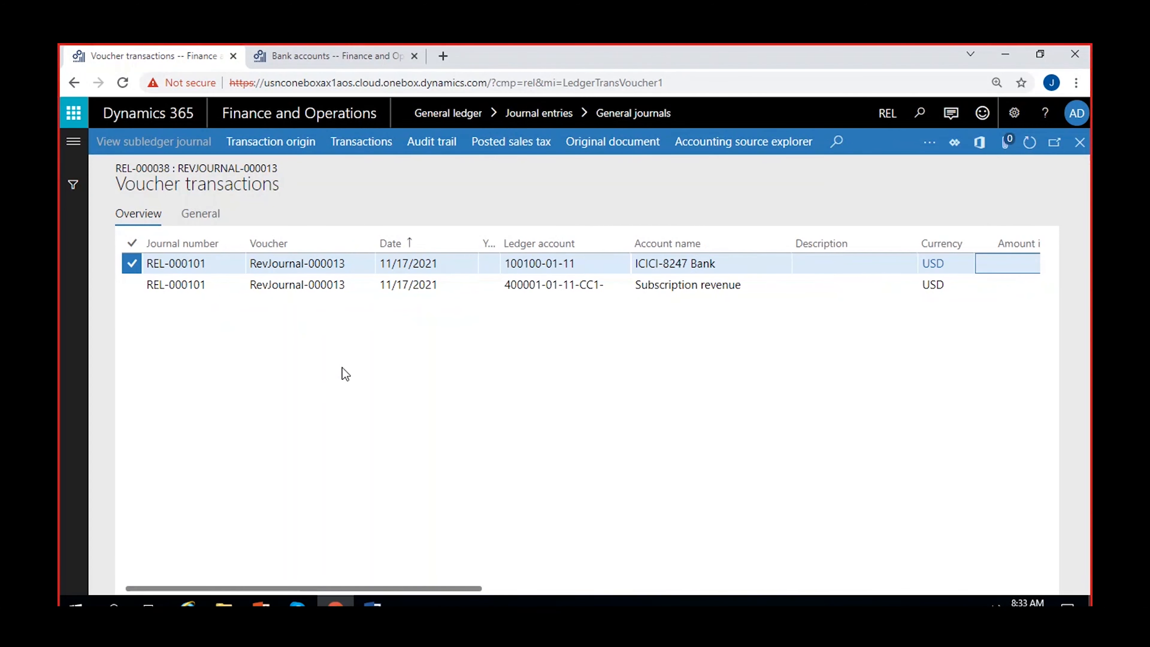
Put the ICICI Current Account bank record in edit mode and recheck the ledger account and amounts on the voucher's bank line.
left_click(299, 50)
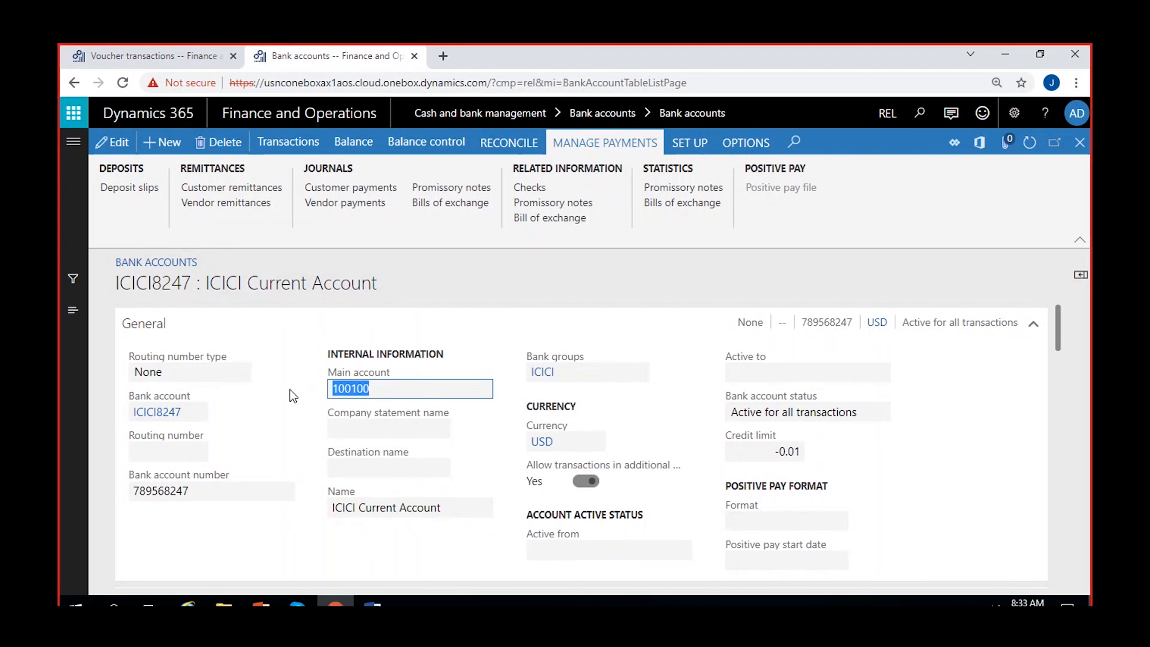
left_click(108, 142)
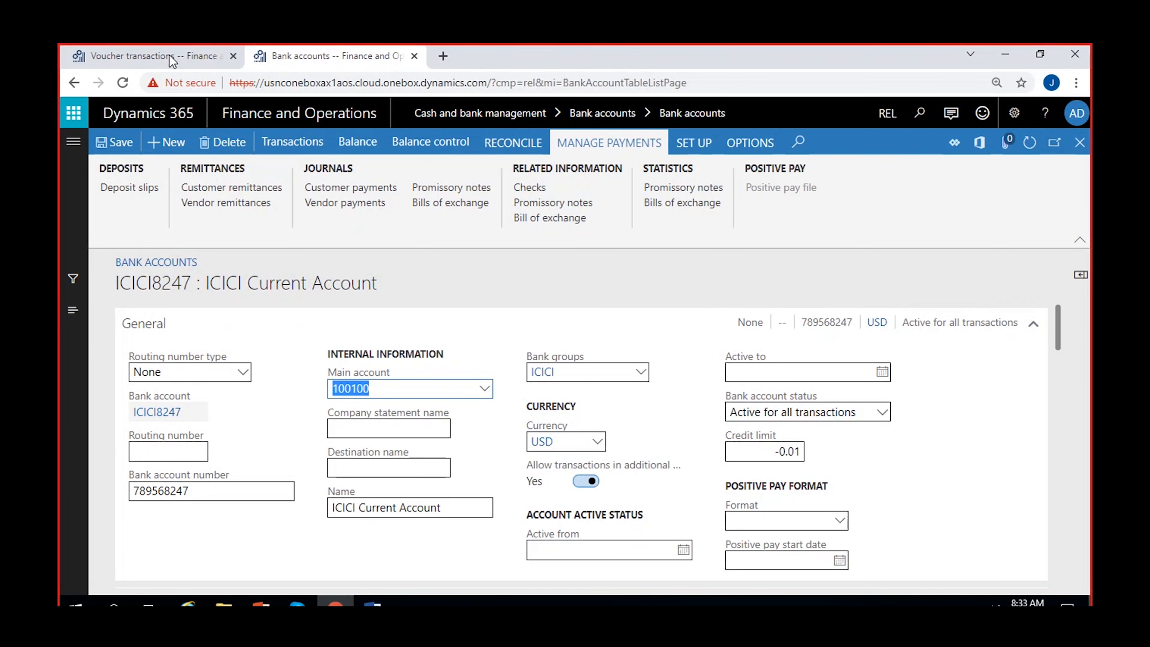
left_click(172, 58)
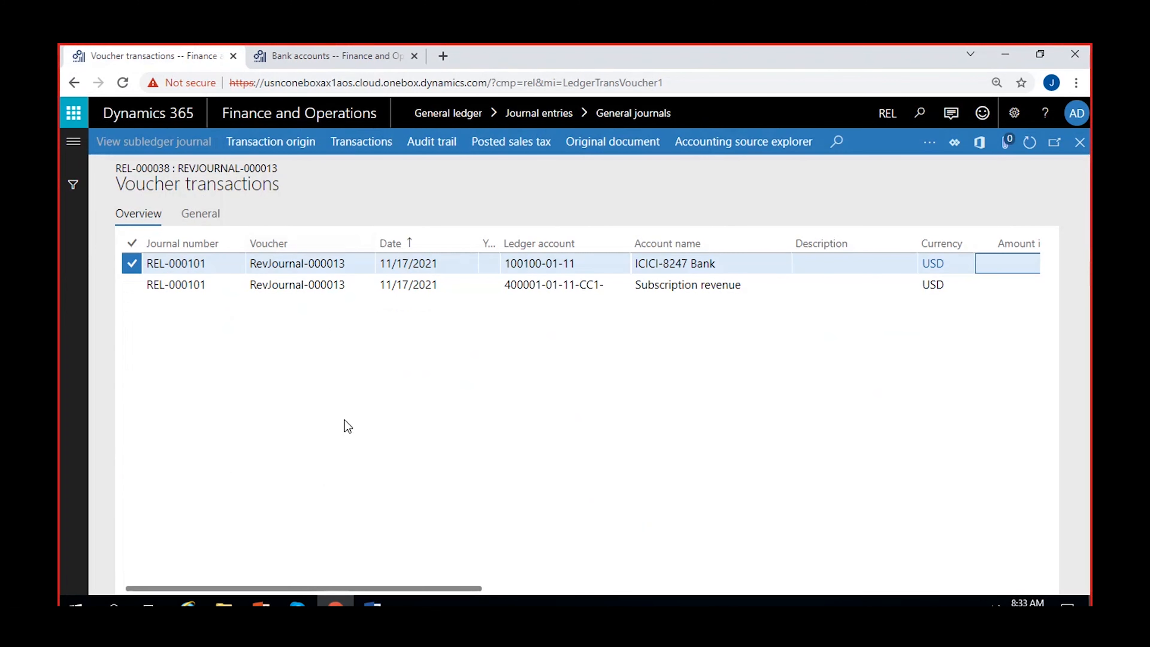
left_click_drag(501, 264, 594, 262)
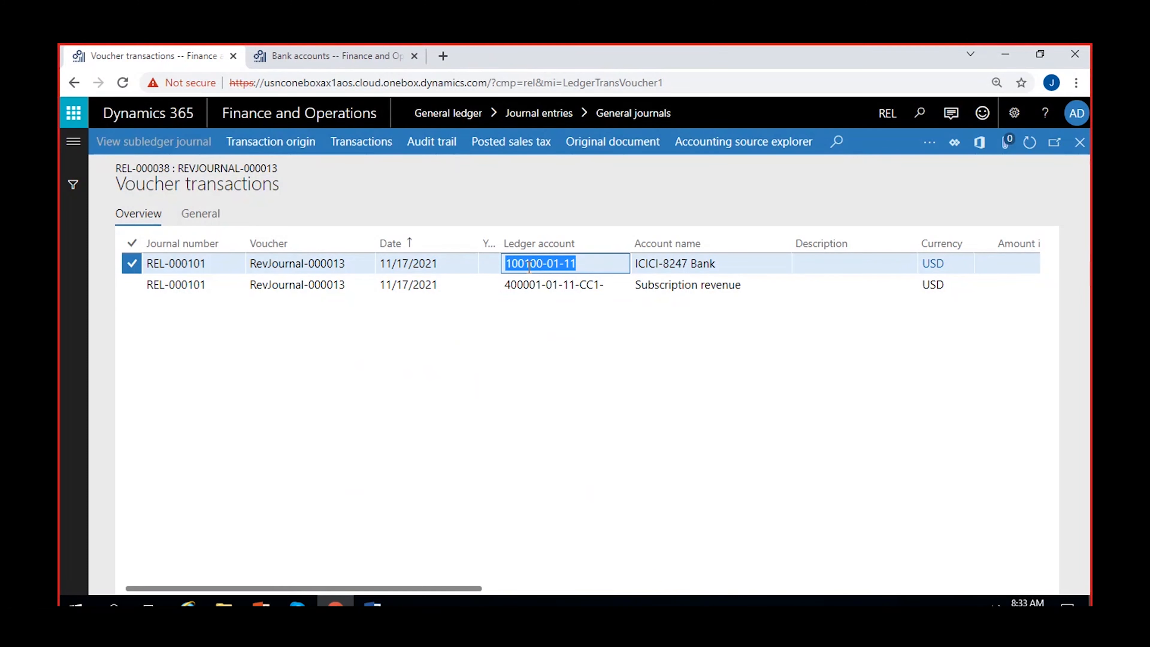
scroll(407, 491, "right", 2)
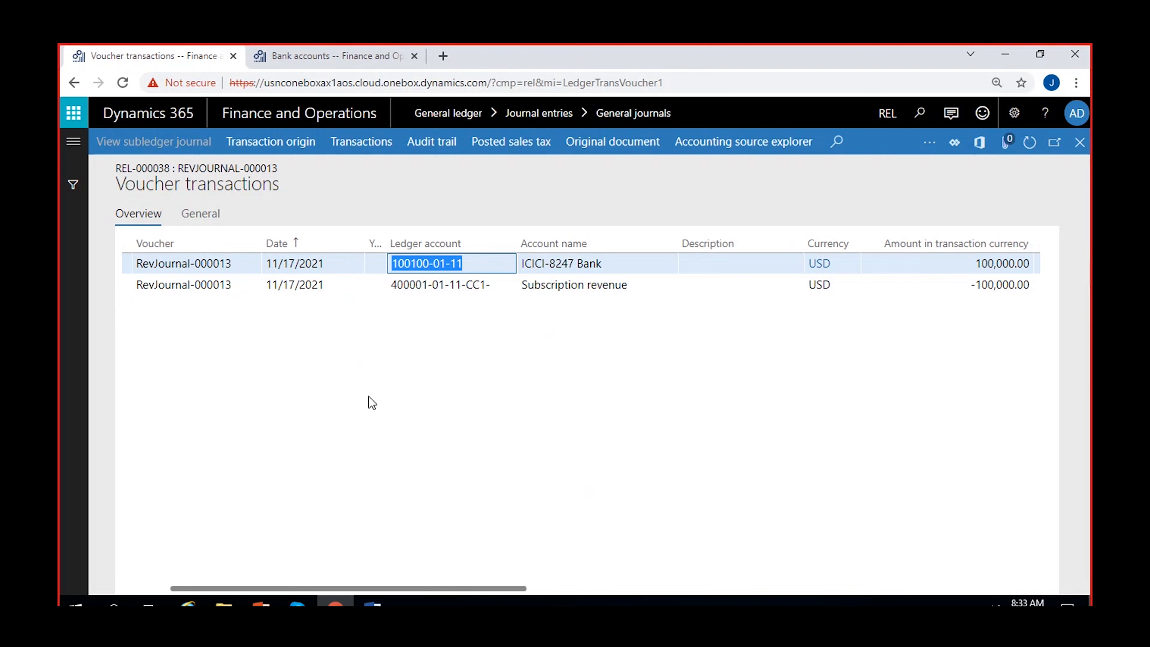
scroll(424, 444, "left", 2)
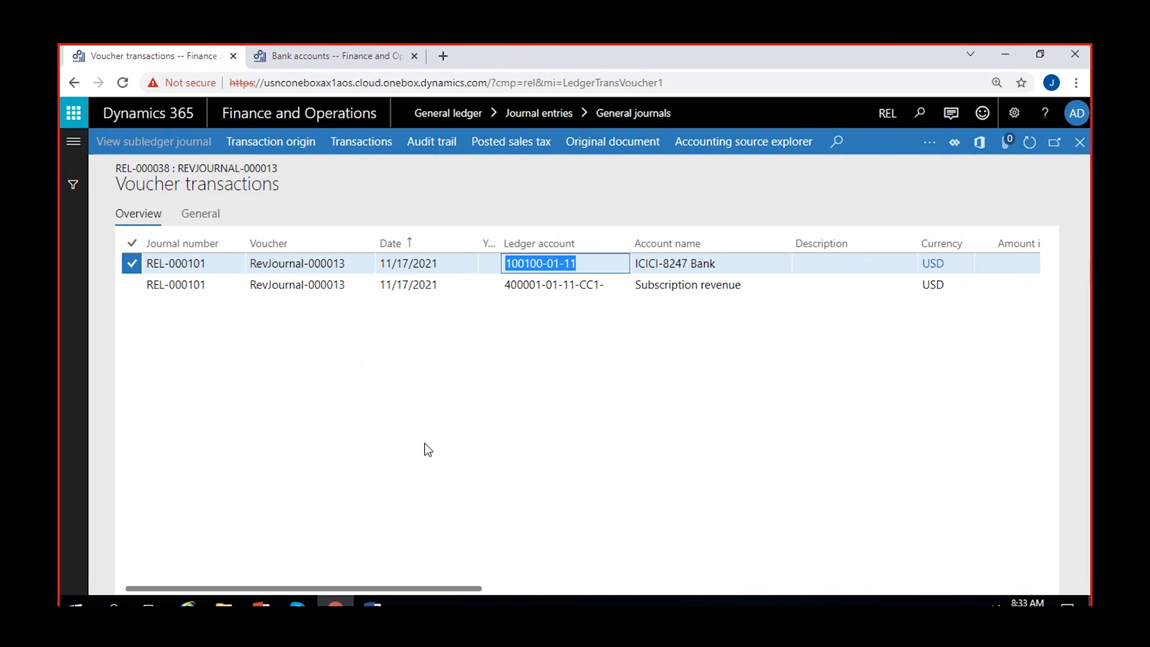
Open the details of the ICICI Current Account's main account 100100 and enable Do not allow manual entry on it.
left_click(315, 50)
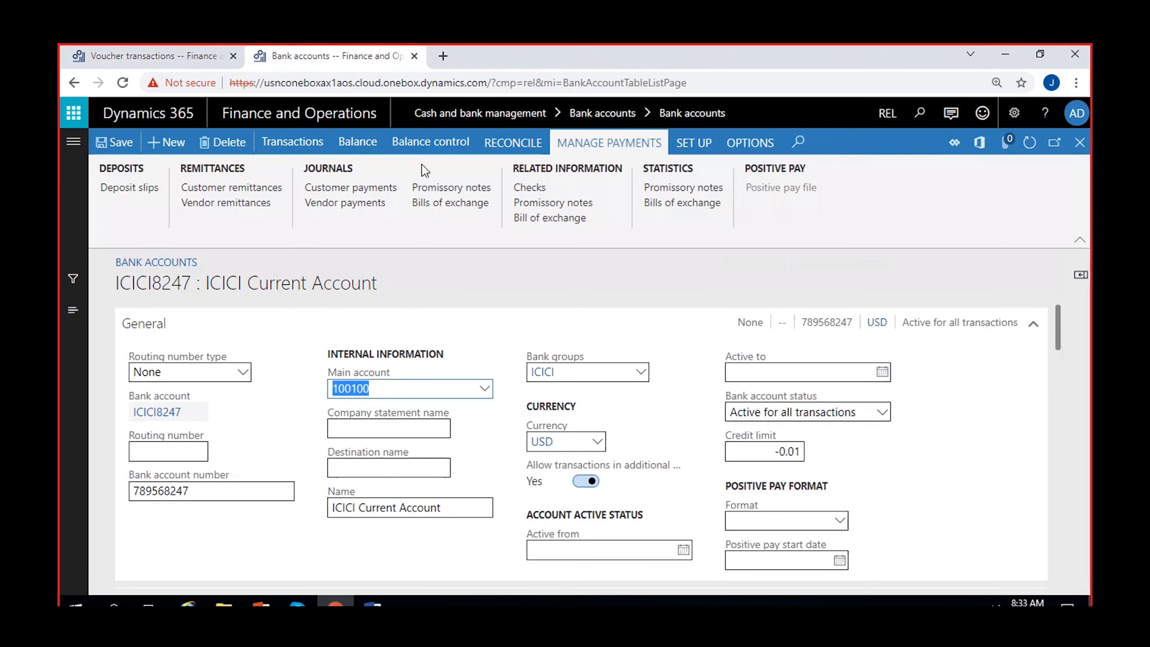
right_click(483, 390)
left_click(501, 461)
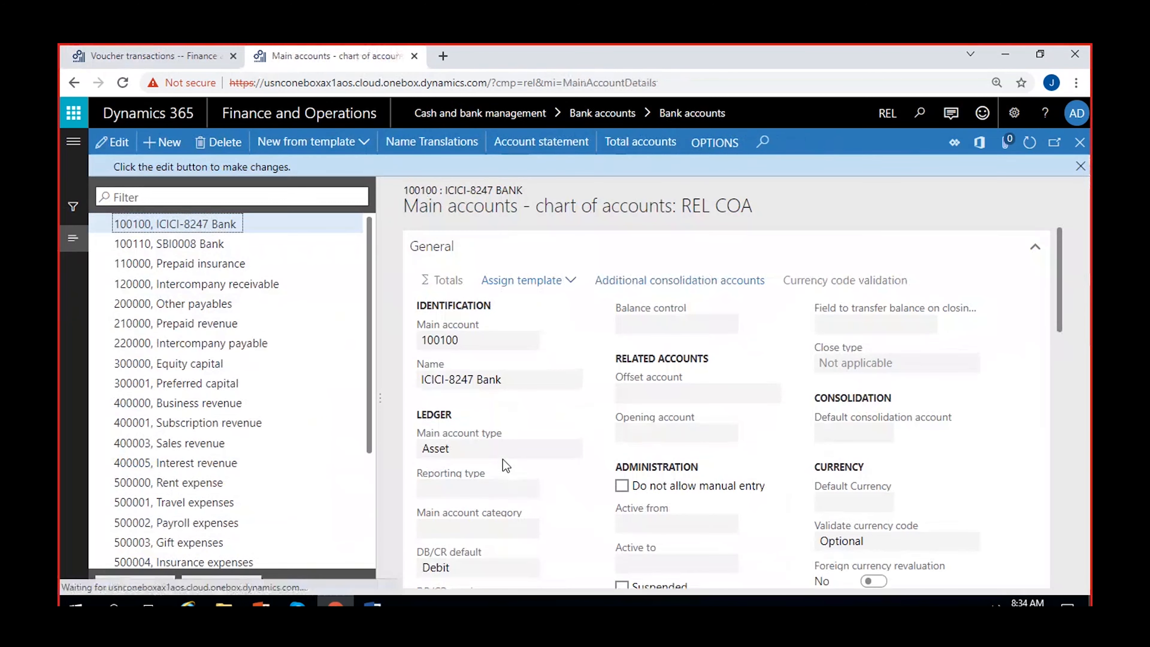
left_click(109, 142)
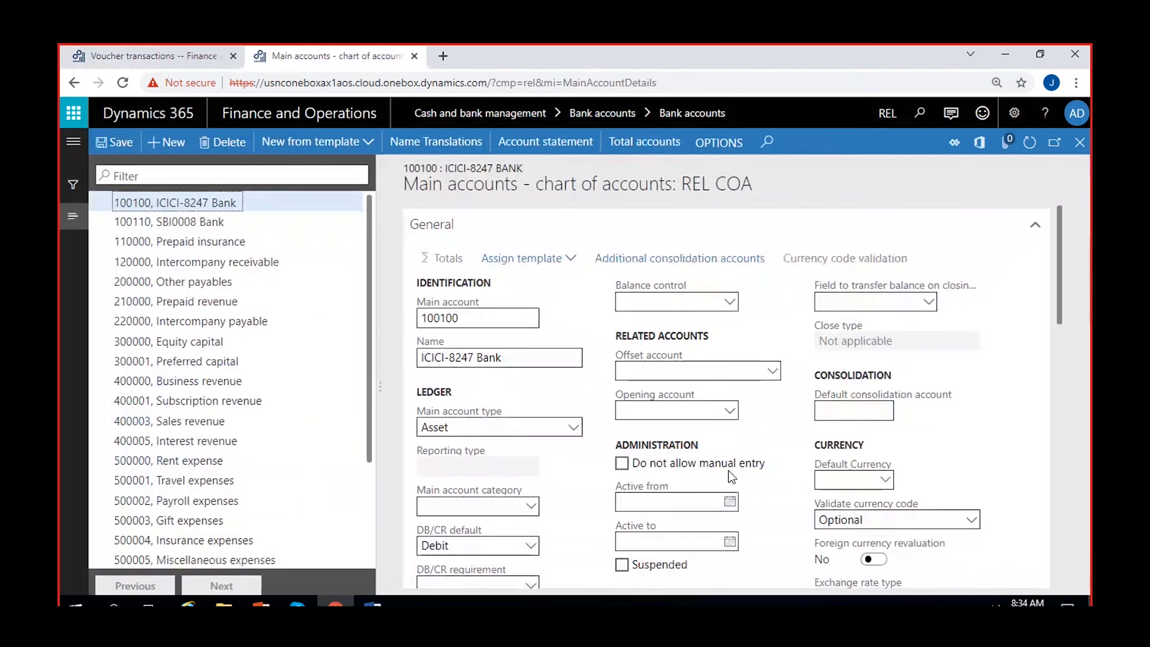
left_click(635, 465)
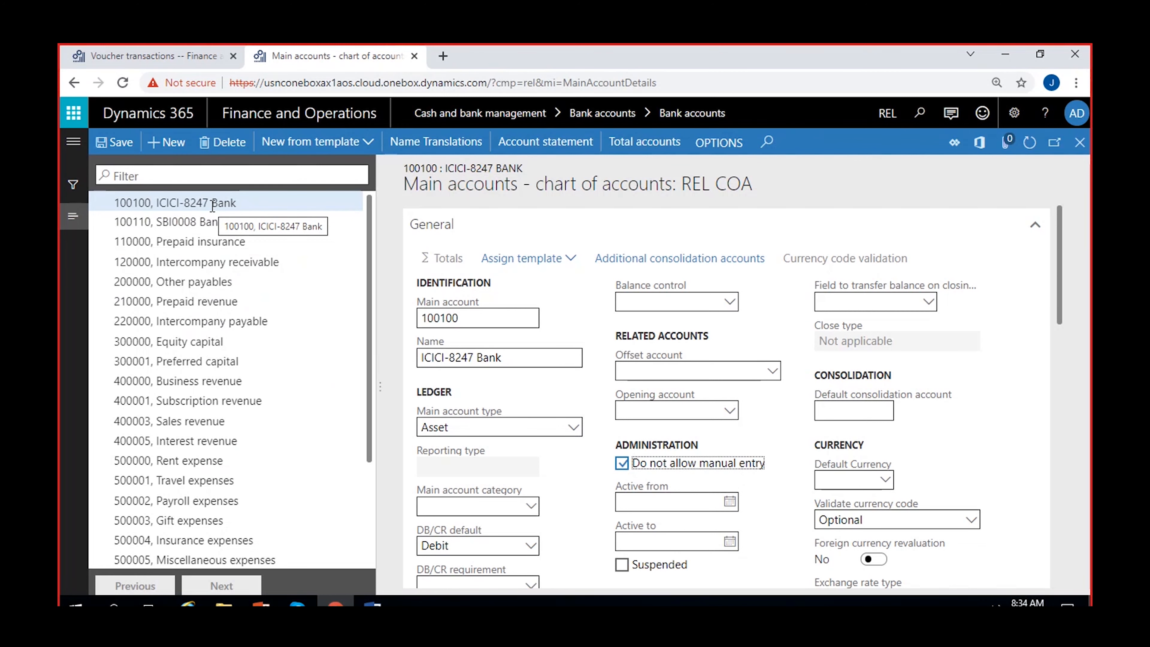
Enable Do not allow manual entry on main account 100110, SBI0008 Bank, save, and close the main accounts.
left_click(209, 221)
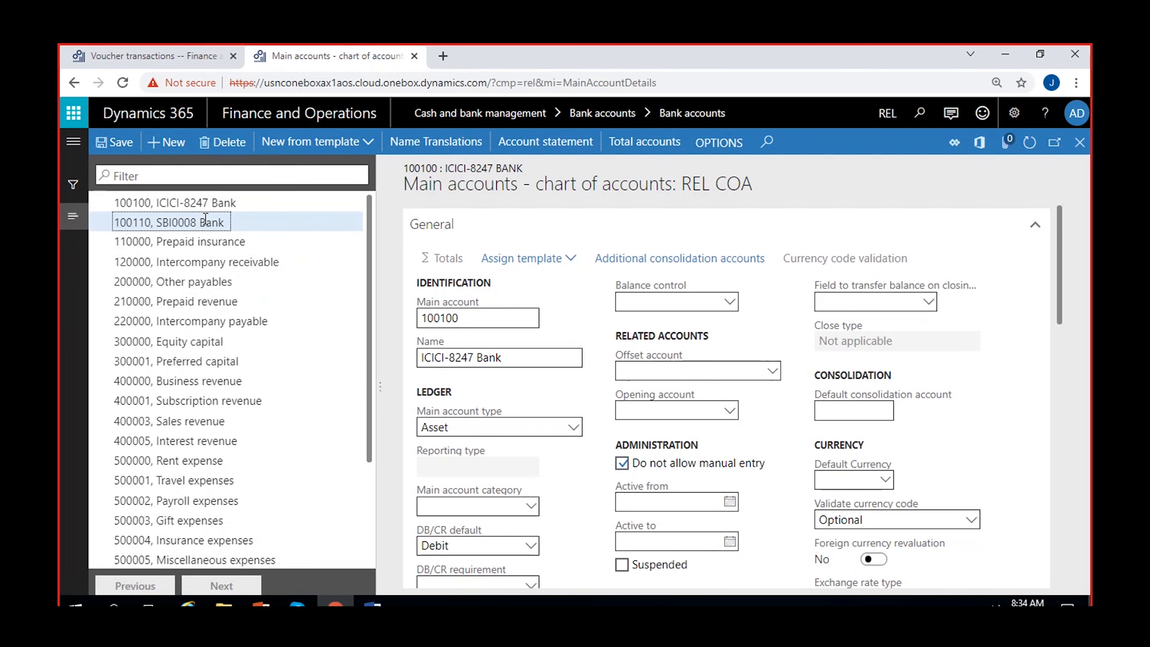
left_click(625, 464)
left_click(240, 203)
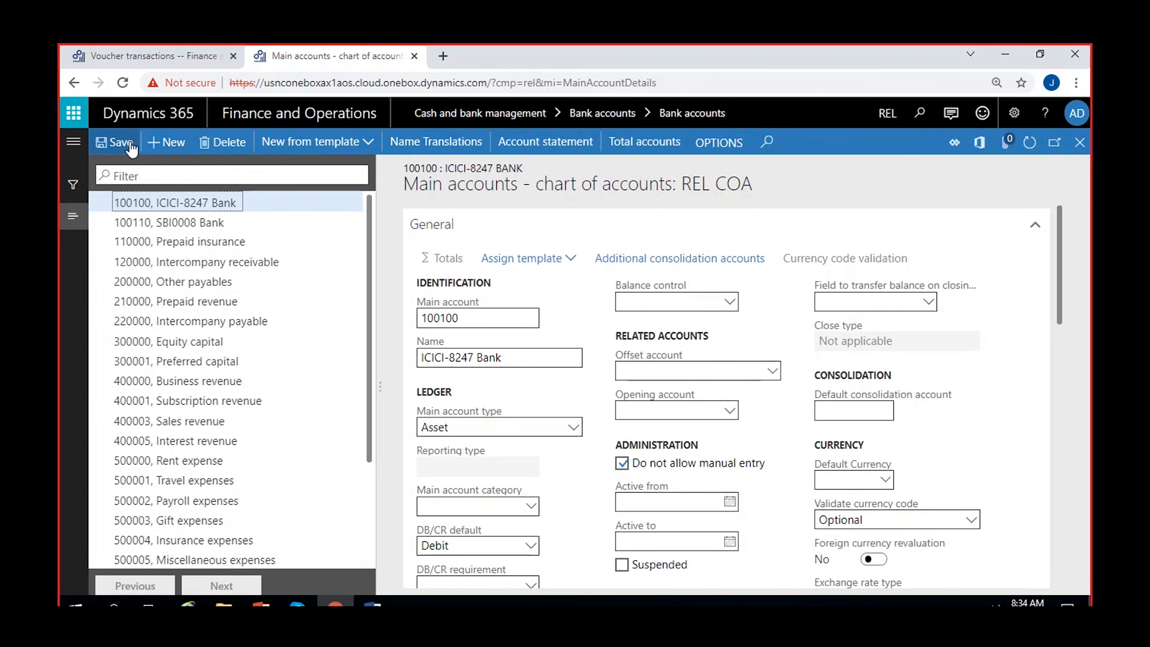
left_click(1080, 142)
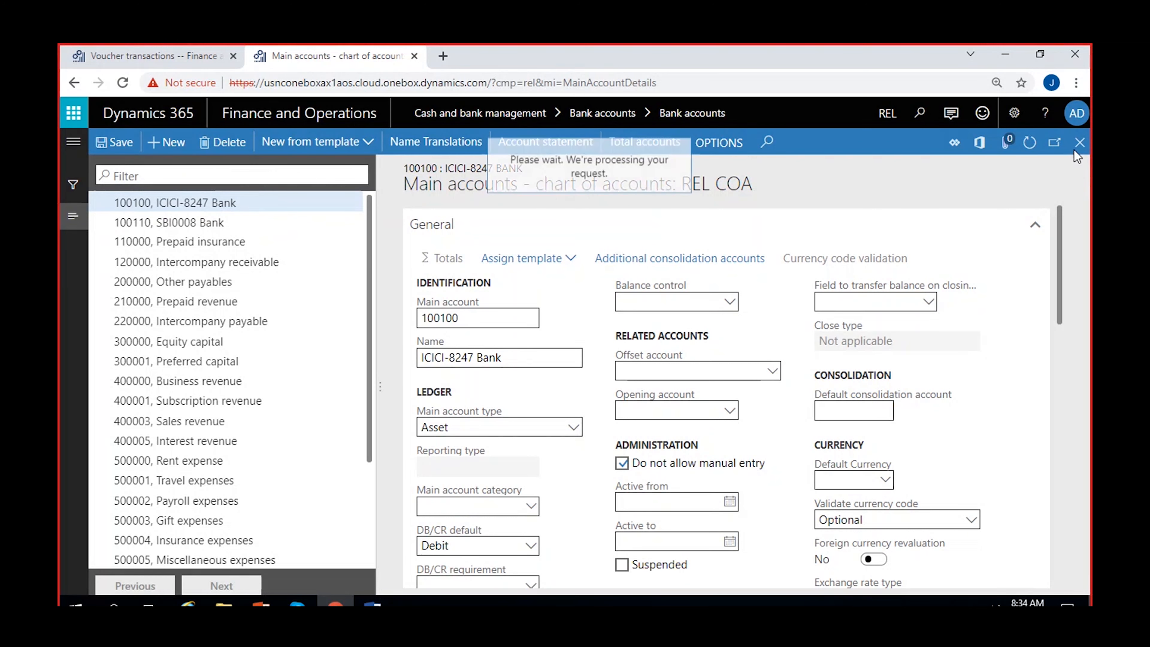
Return to the general journals, create a new journal with the name RevJournal, and open its lines.
left_click(149, 46)
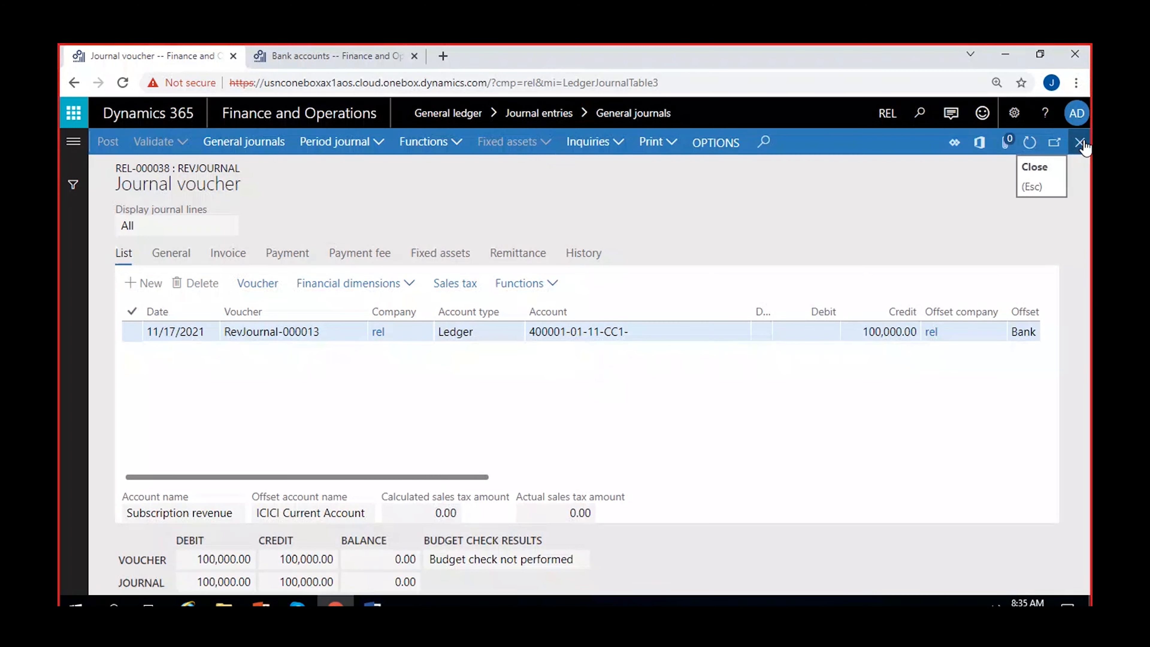
left_click(1080, 143)
left_click(181, 143)
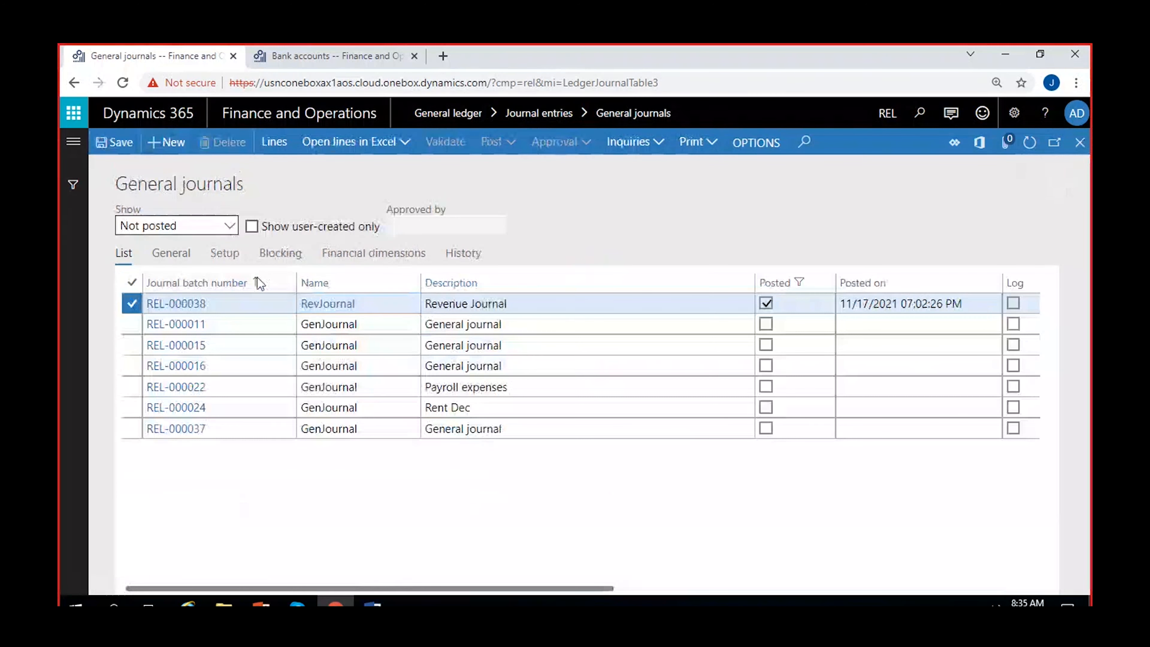
left_click(409, 304)
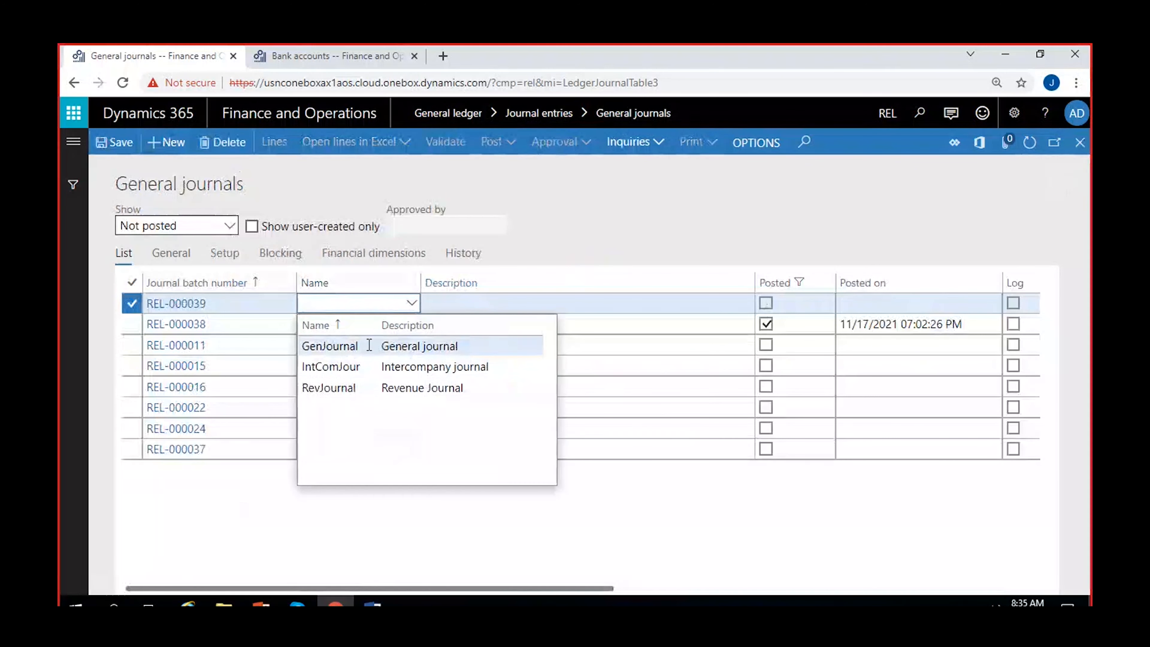
left_click(336, 388)
left_click(268, 144)
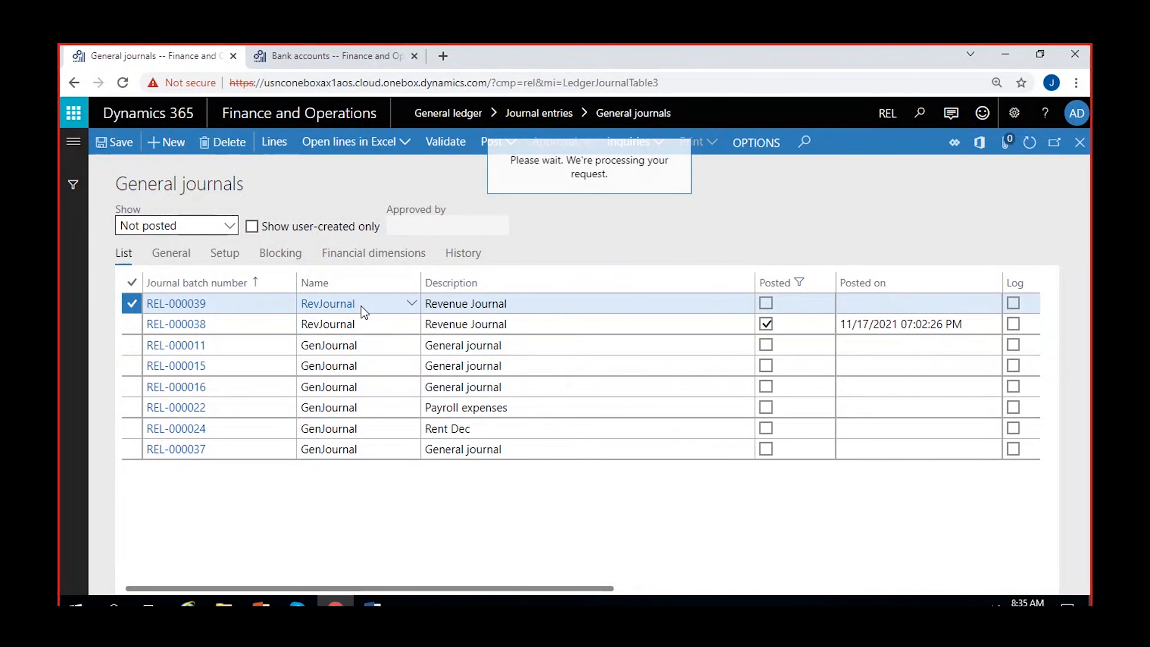
Set the new journal line's ledger account to main account 400003, Sales revenue.
left_click_drag(748, 317, 621, 317)
left_click(612, 332)
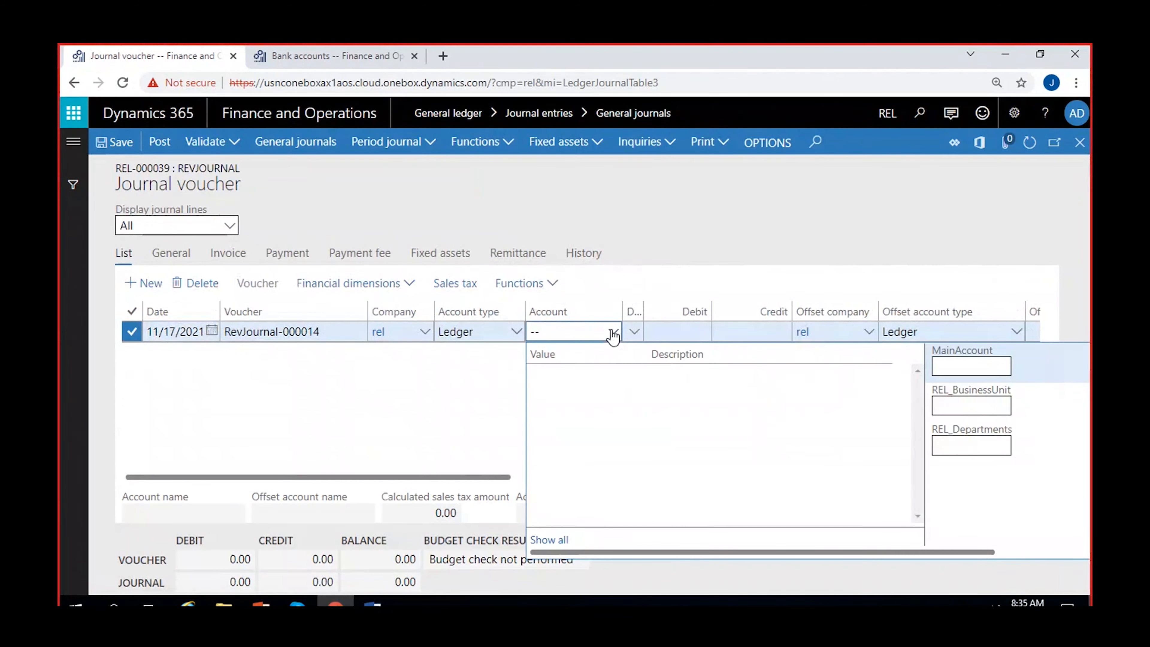
left_click(955, 362)
type("4")
left_click(684, 415)
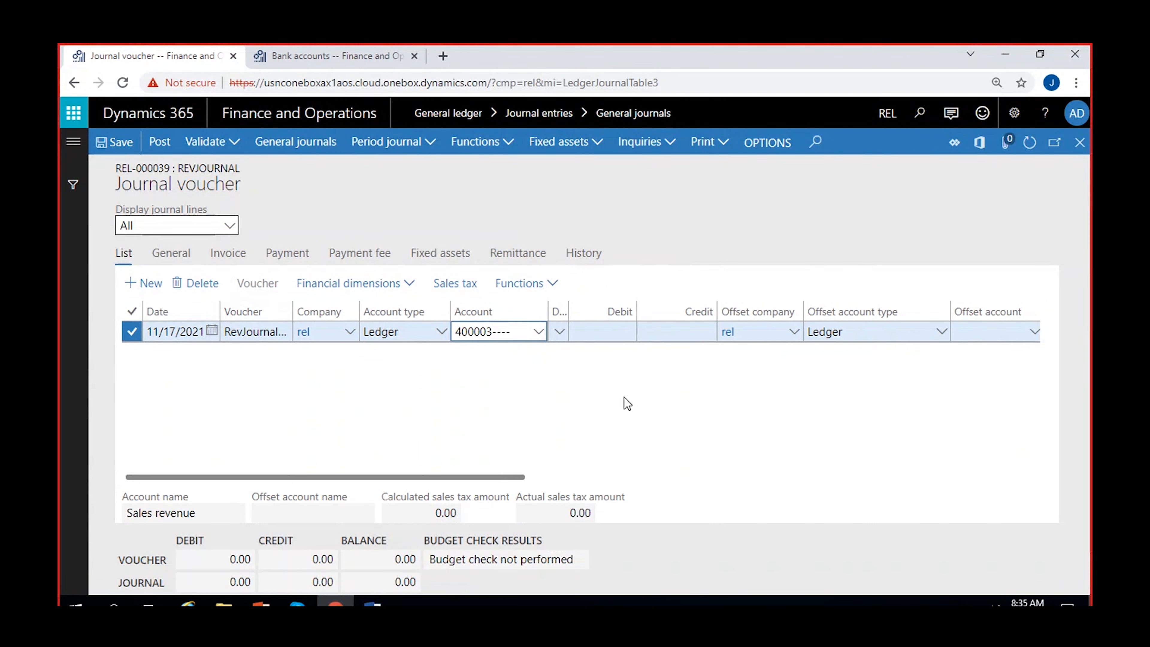
Set the credit amount of the Sales revenue journal line to 1,000.
left_click(669, 330)
type("1,000")
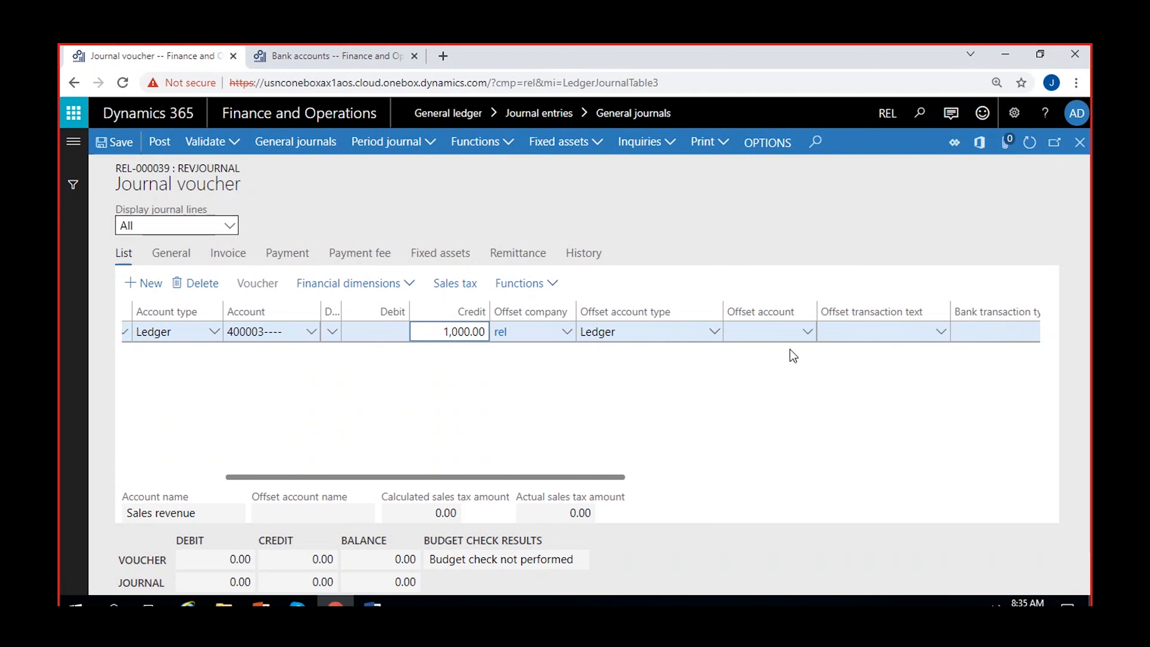
Try to set main account 100100, ICICI-8247 Bank, as the journal line's ledger offset account.
left_click(808, 333)
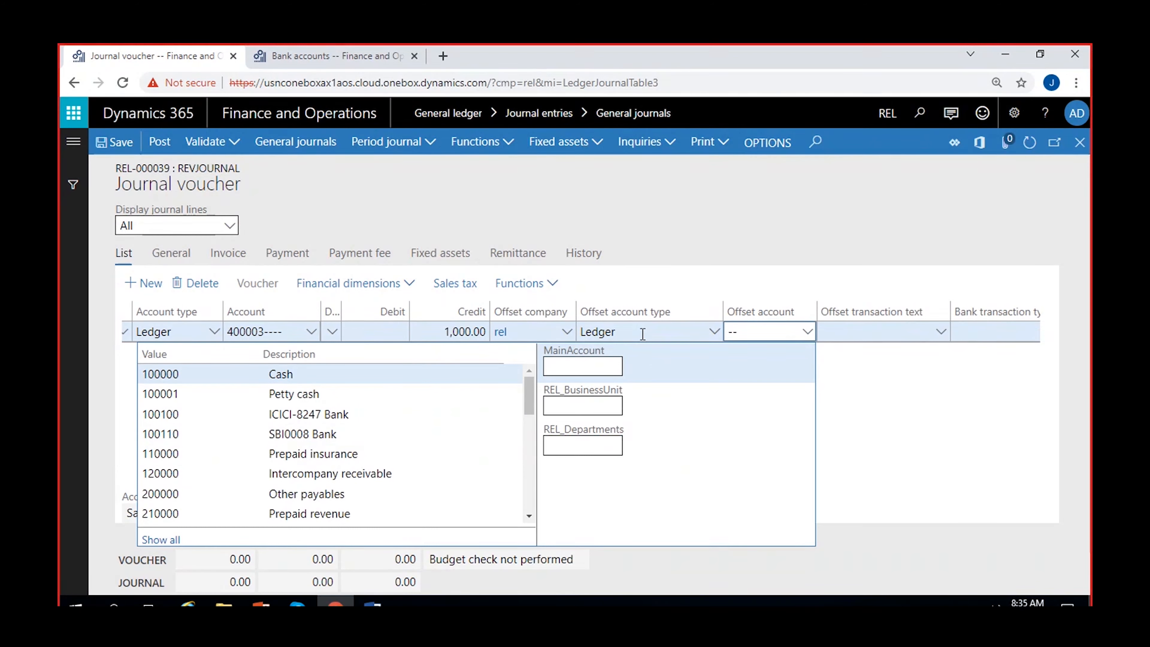
left_click(220, 414)
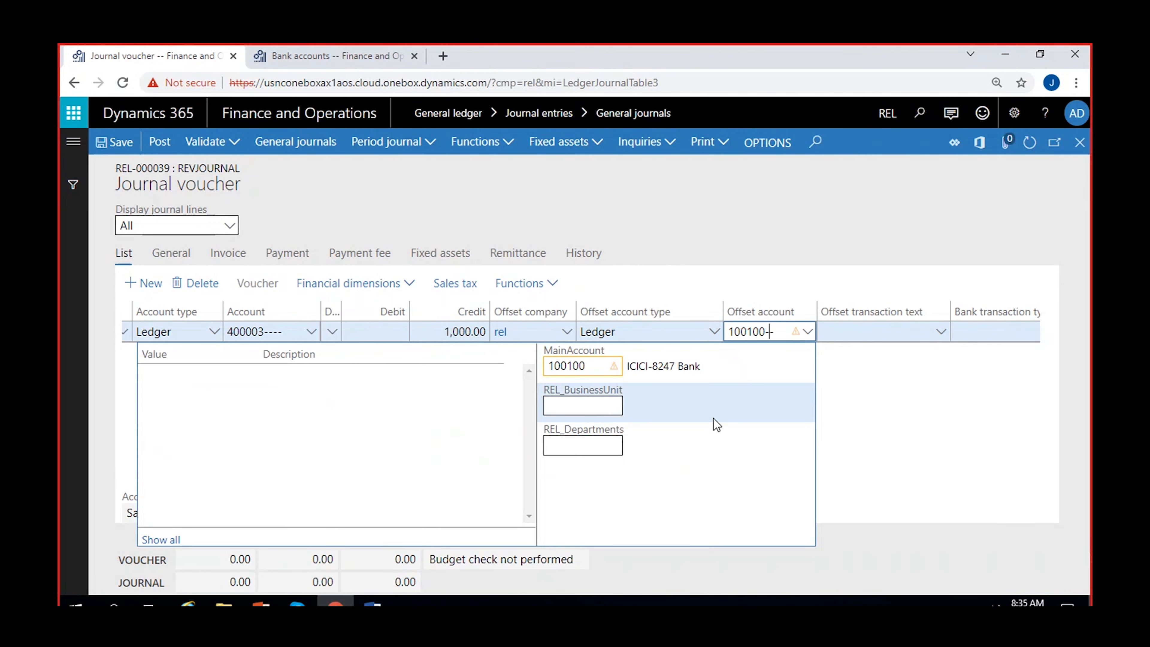
mouse_move(617, 371)
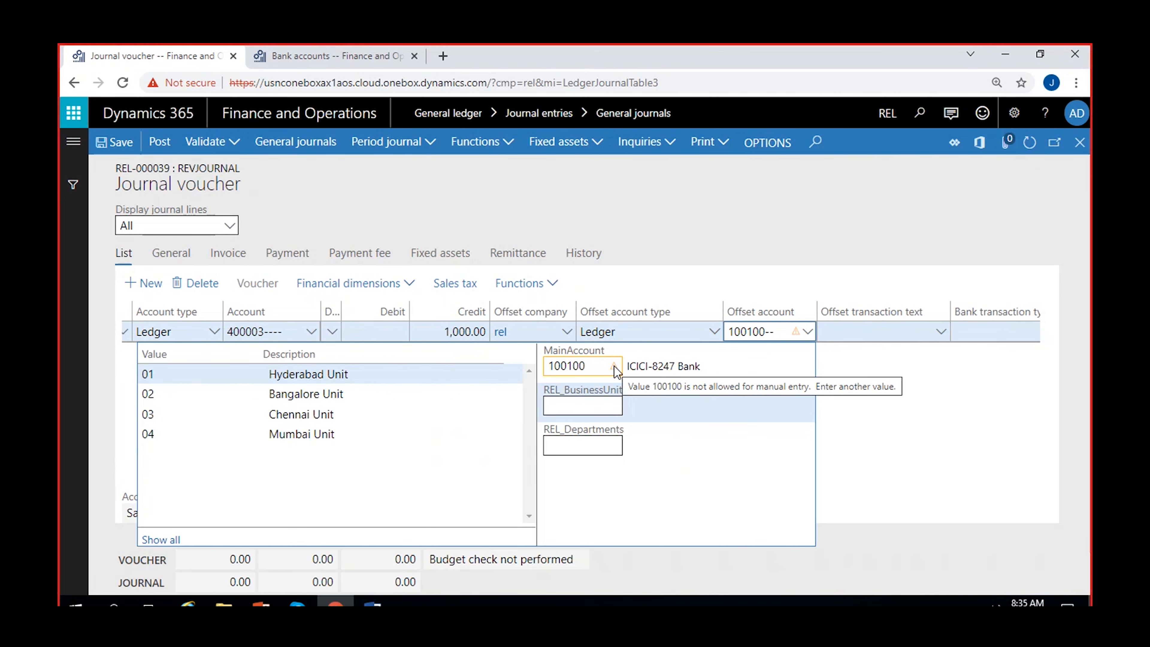
left_click(973, 400)
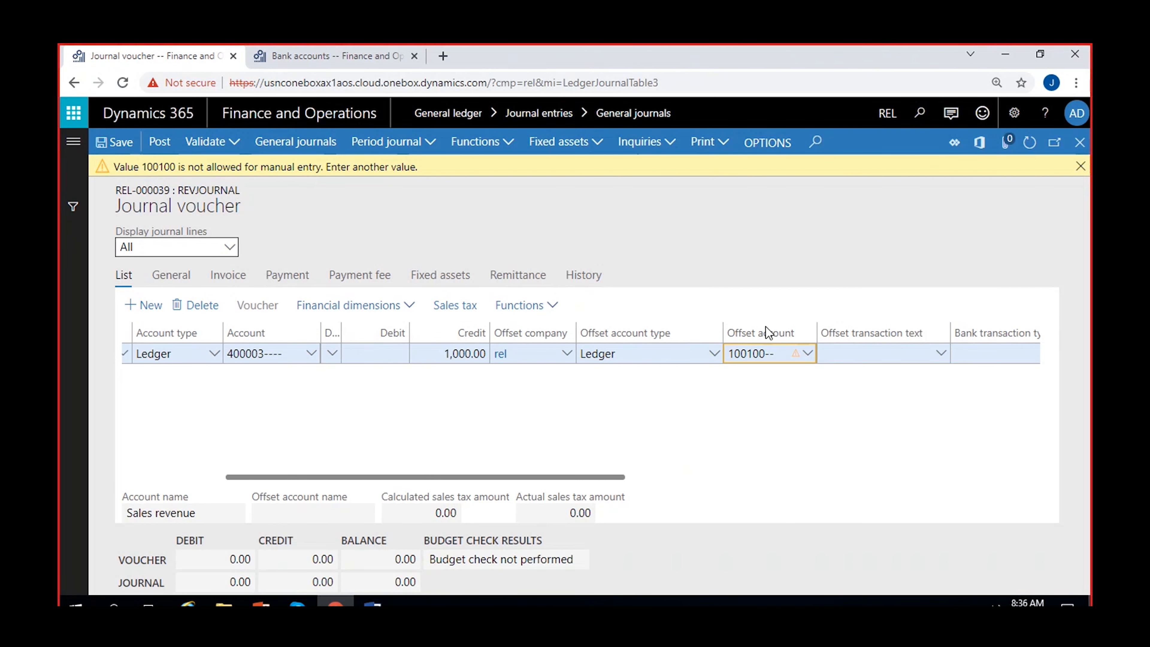
left_click(1080, 166)
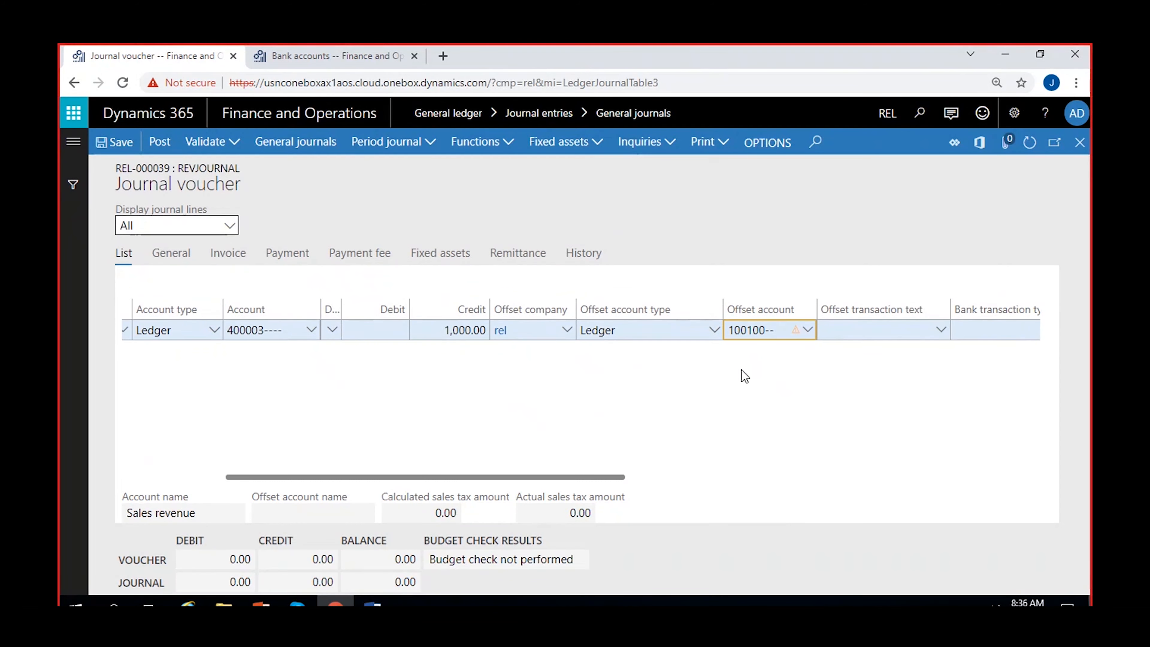
Change the line's offset account type to Bank, choose the ICICI Current Account as offset account, and validate the journal.
left_click(714, 331)
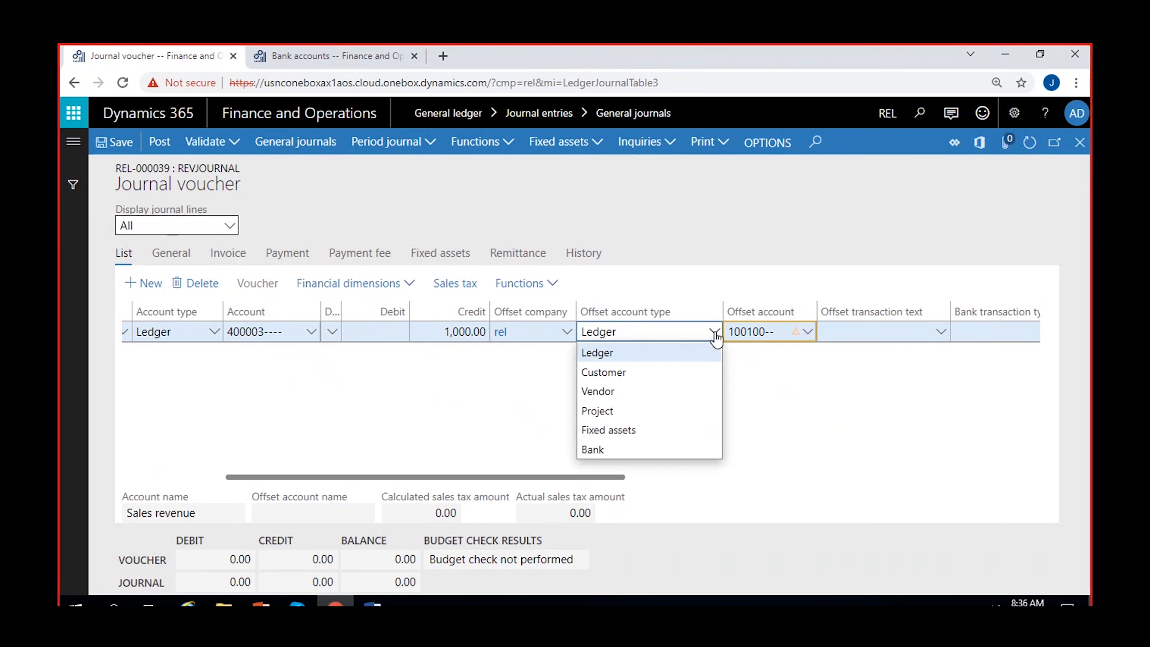
left_click(594, 449)
left_click(809, 334)
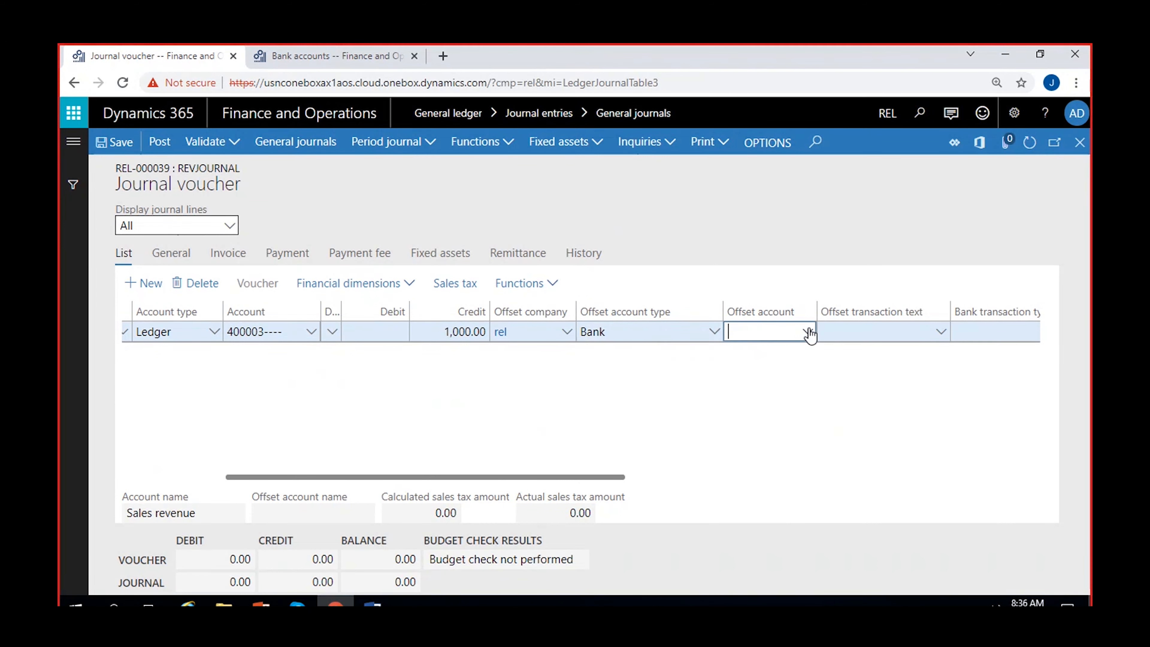
left_click(745, 367)
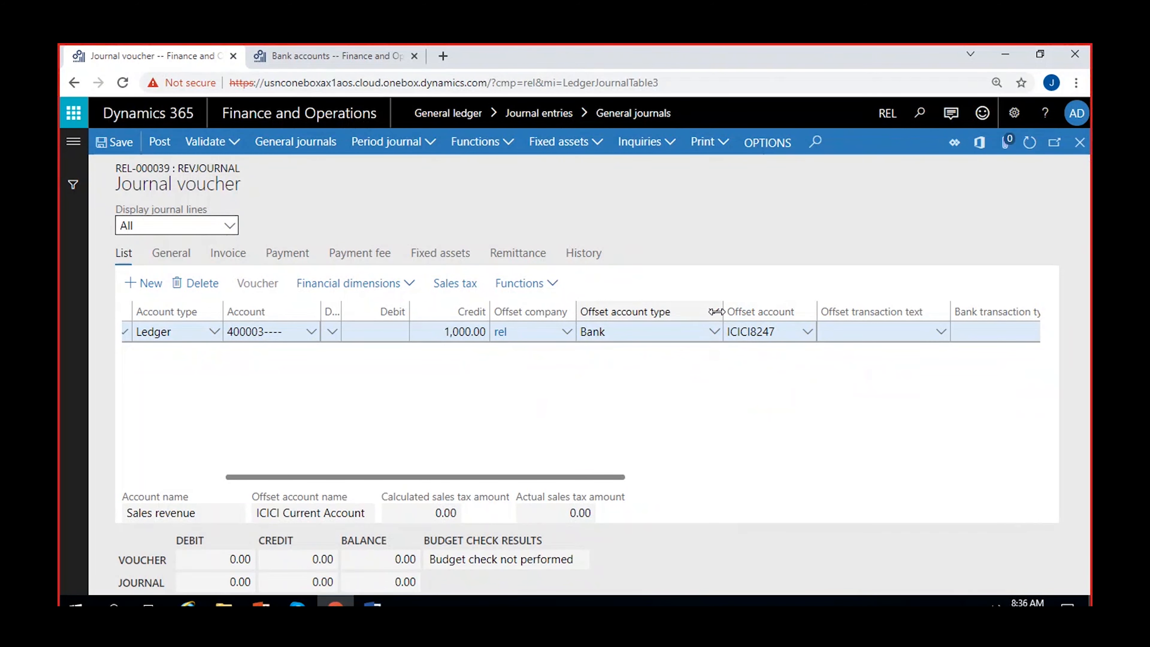
left_click_drag(723, 312, 701, 311)
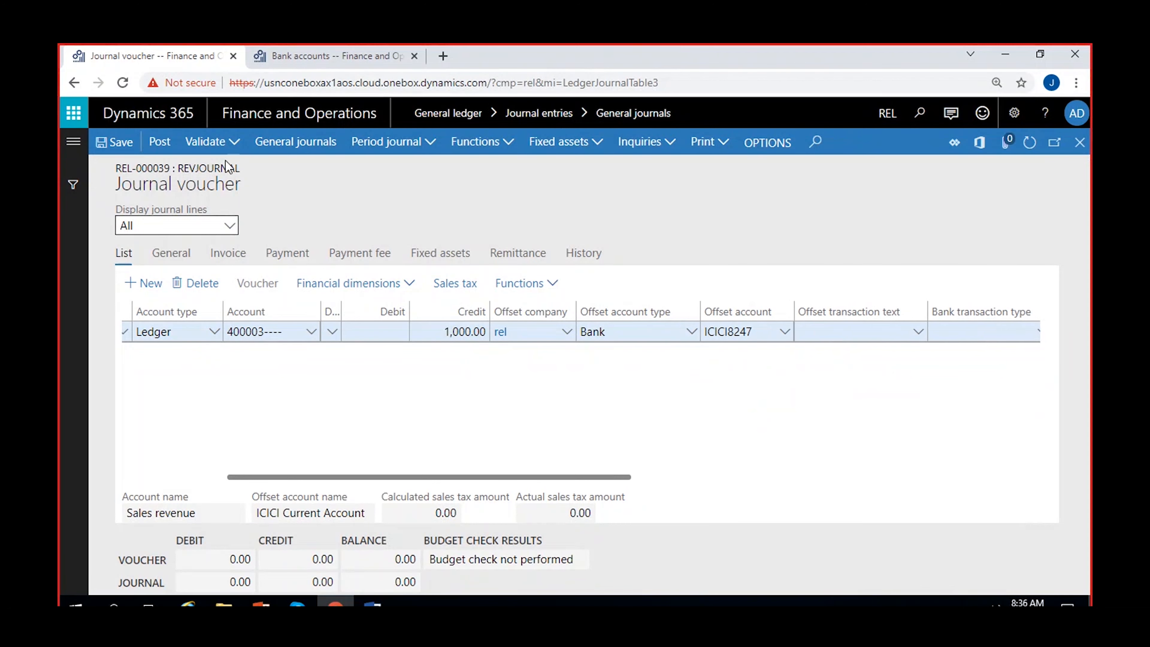
left_click(206, 142)
left_click(232, 168)
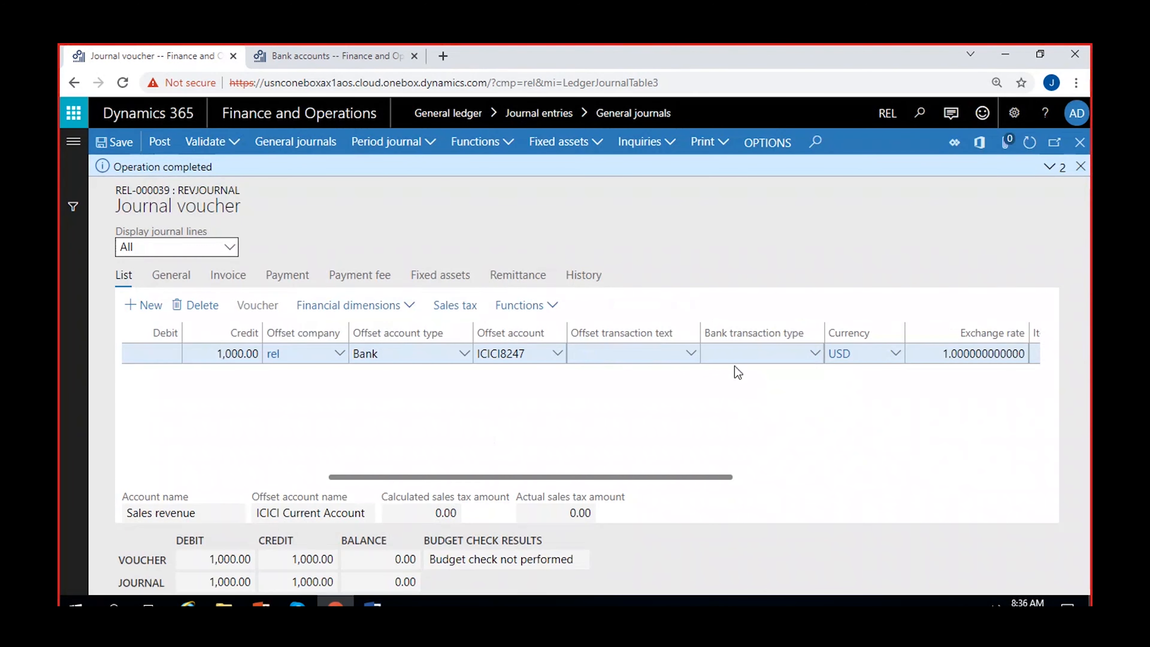
Set the journal line's bank transaction type to 08.
left_click(814, 354)
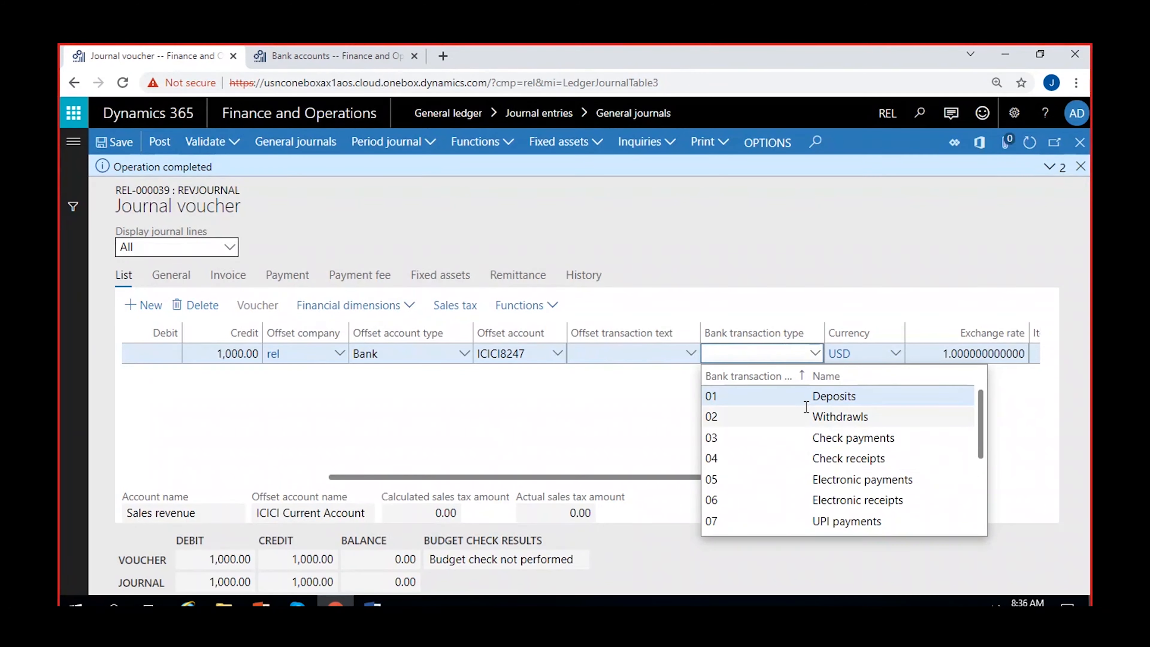
scroll(841, 436, "down", 3)
left_click(762, 427)
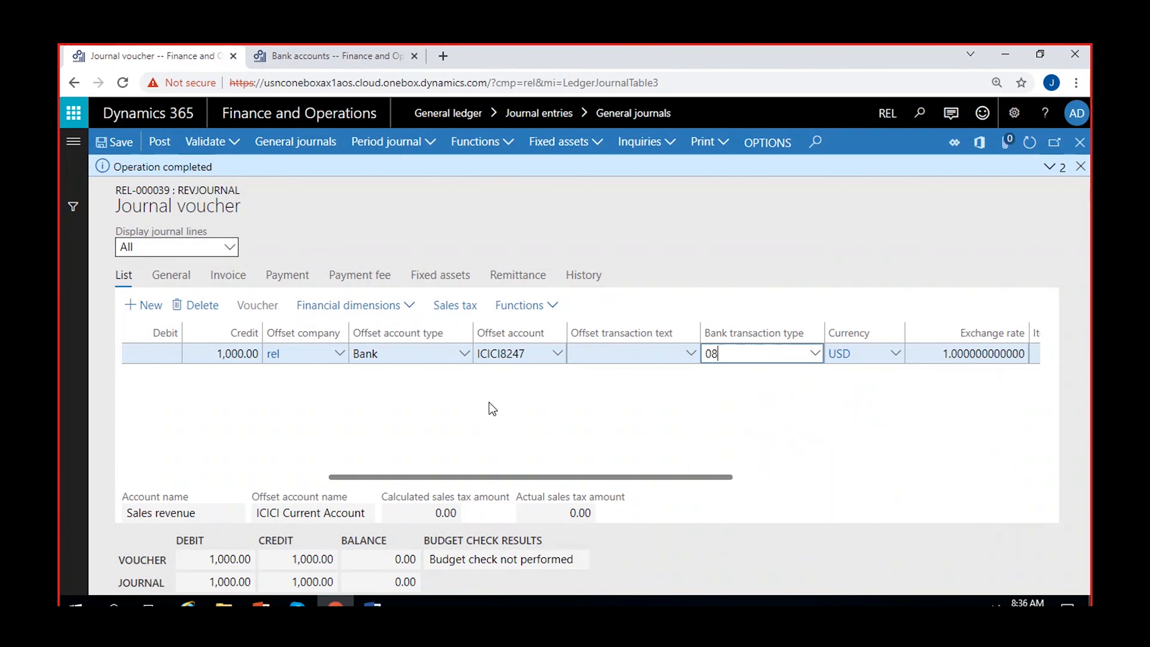
scroll(343, 400, "left", 5)
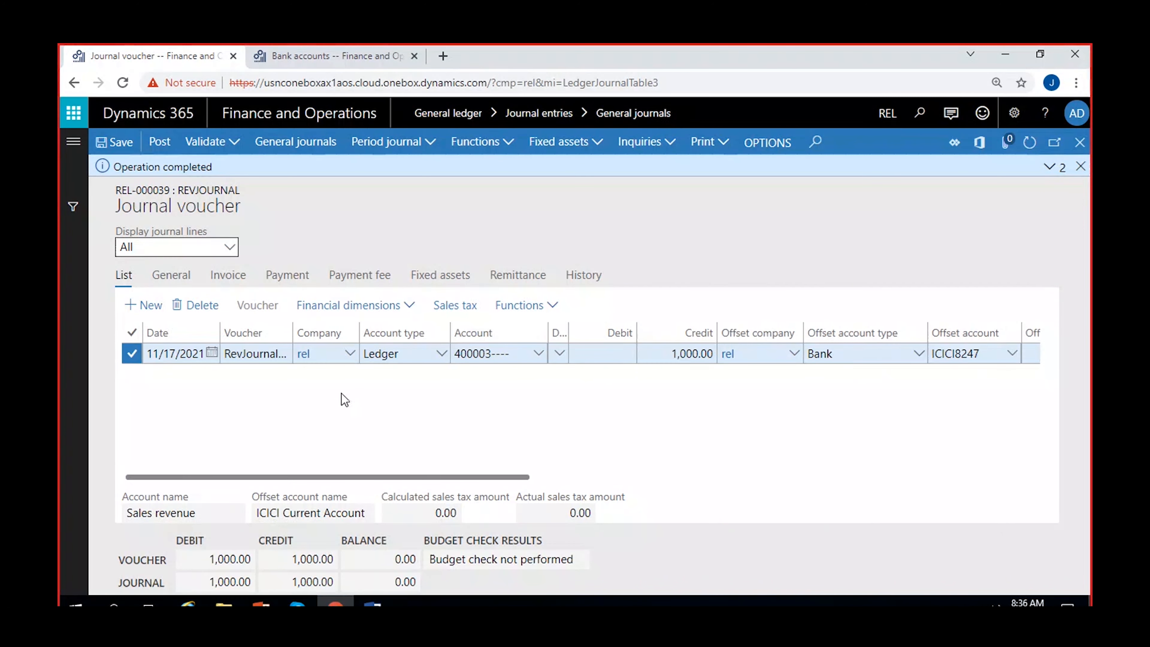
Enter UPI:45678 as the line's payment reference and post the journal.
left_click(284, 280)
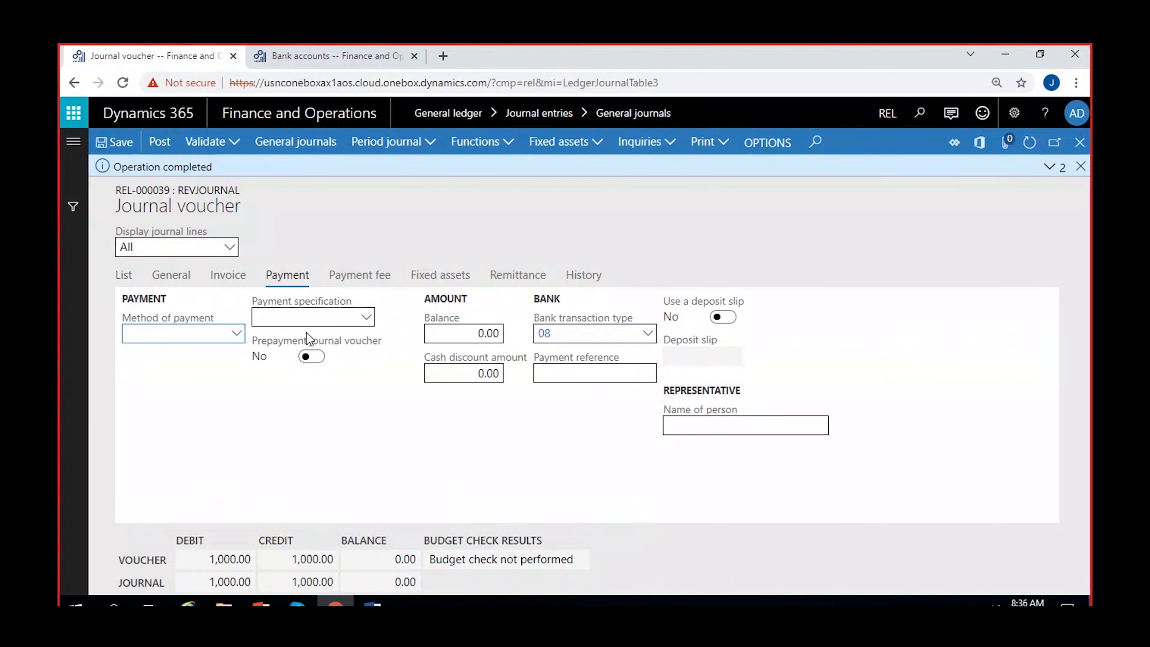
left_click(544, 374)
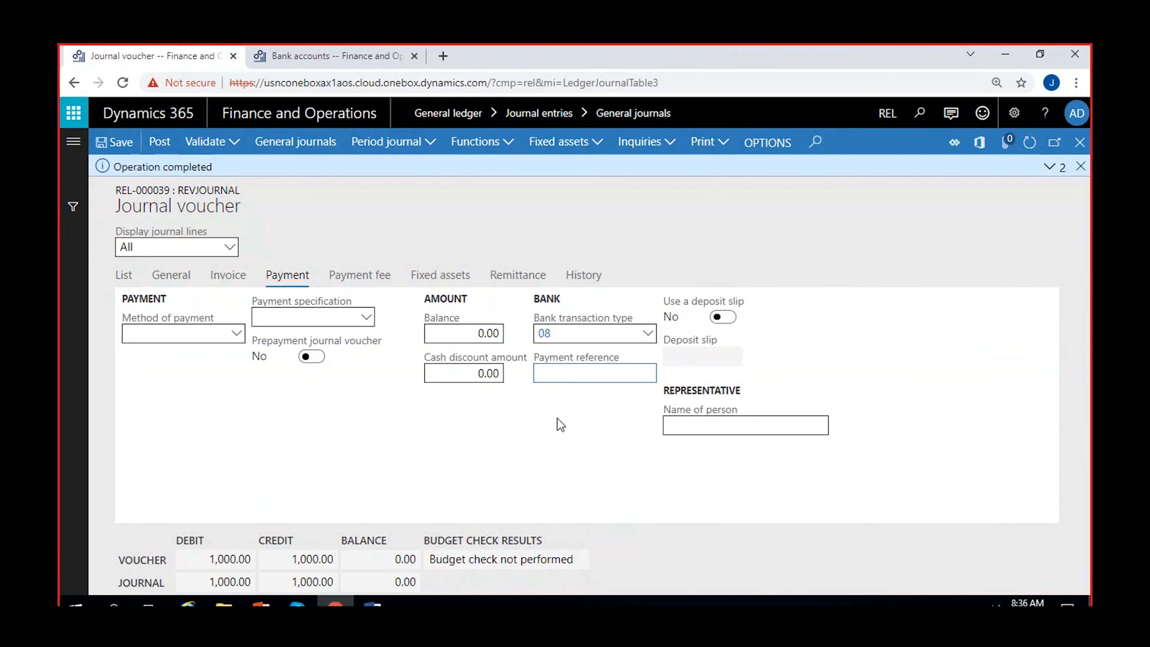
type("UPI:45678")
left_click(1081, 167)
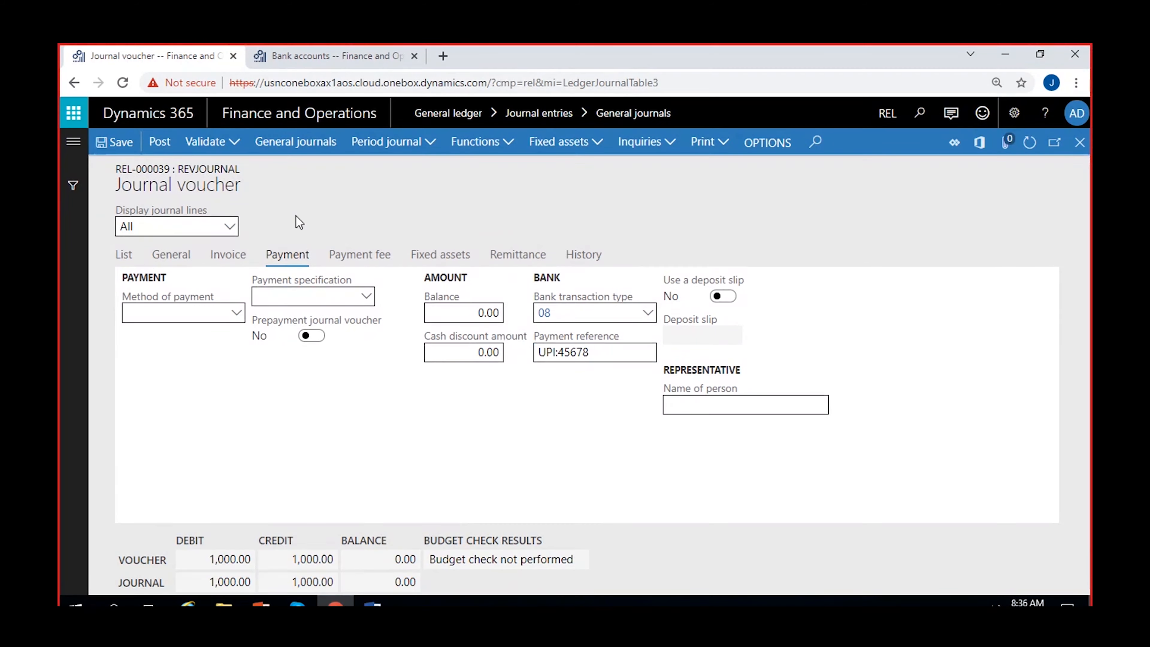
left_click(118, 256)
left_click(149, 154)
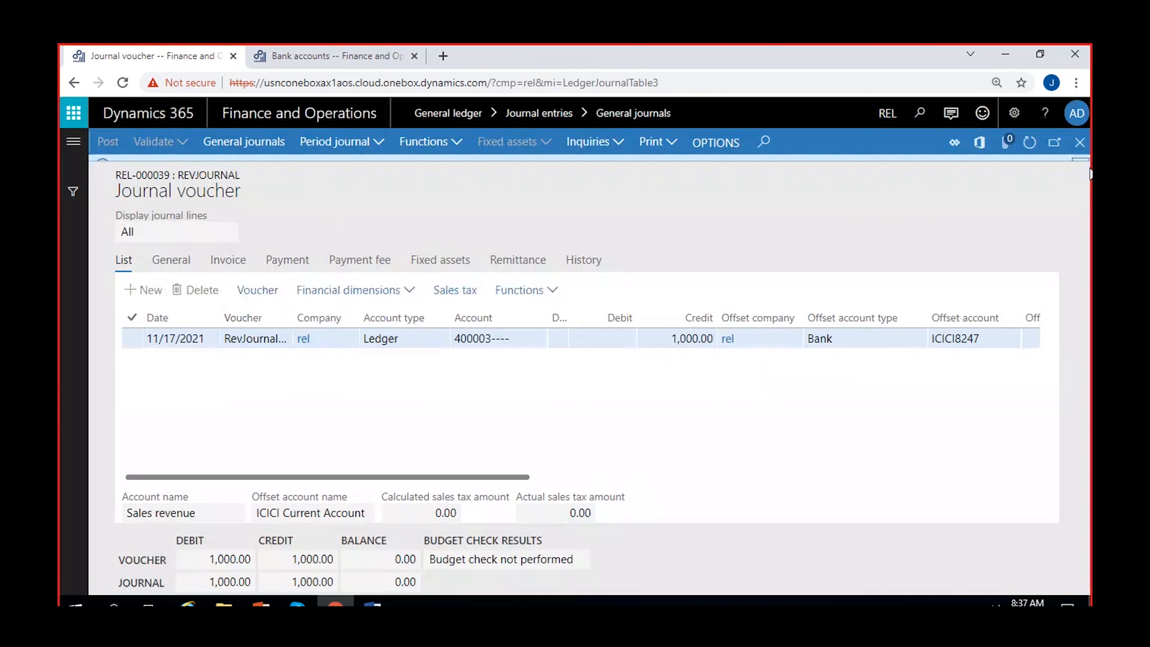
Open the posted journal's voucher and examine the ledger accounts and amounts of the Sales revenue and bank entries.
left_click(253, 287)
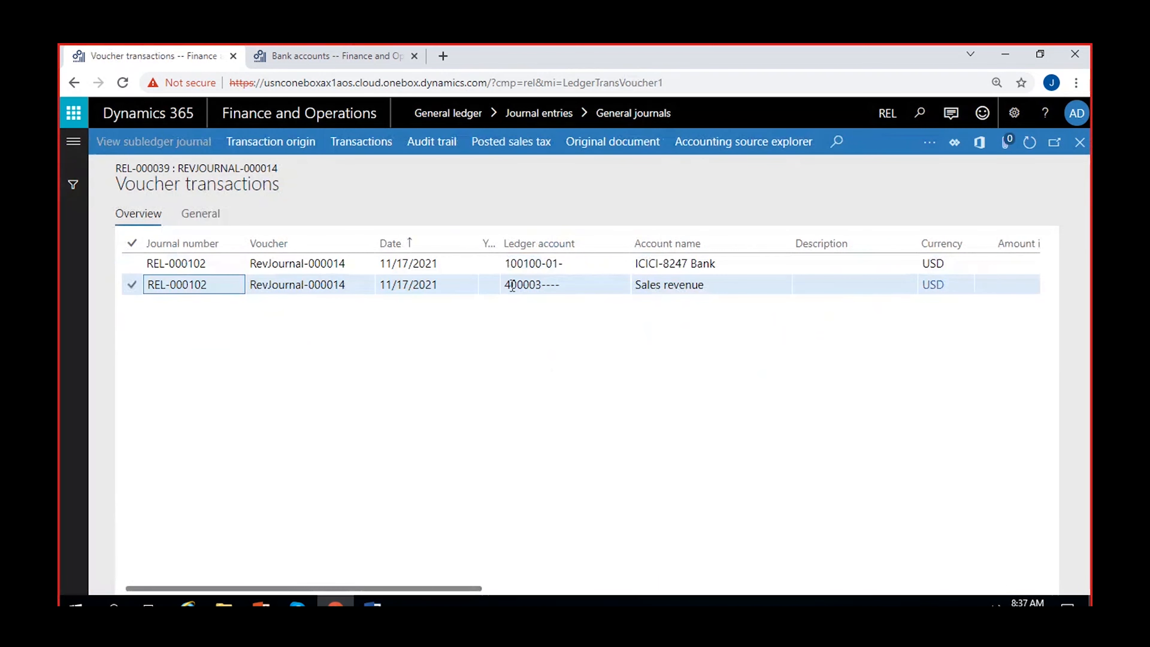
left_click_drag(506, 284, 542, 285)
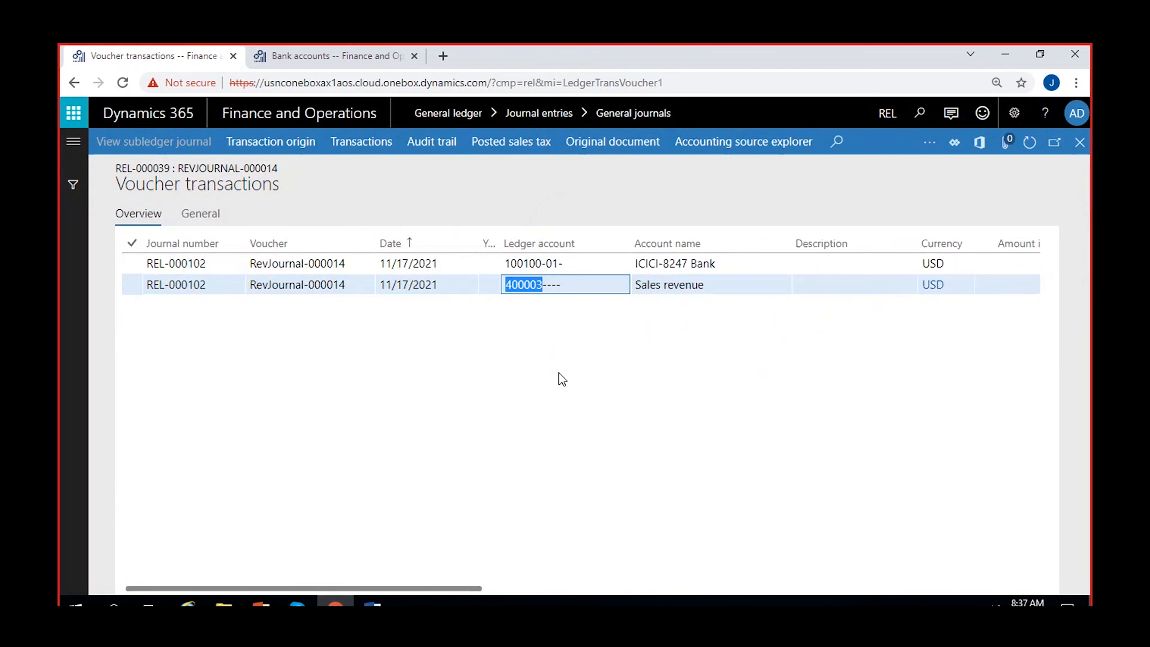
scroll(663, 331, "right", 5)
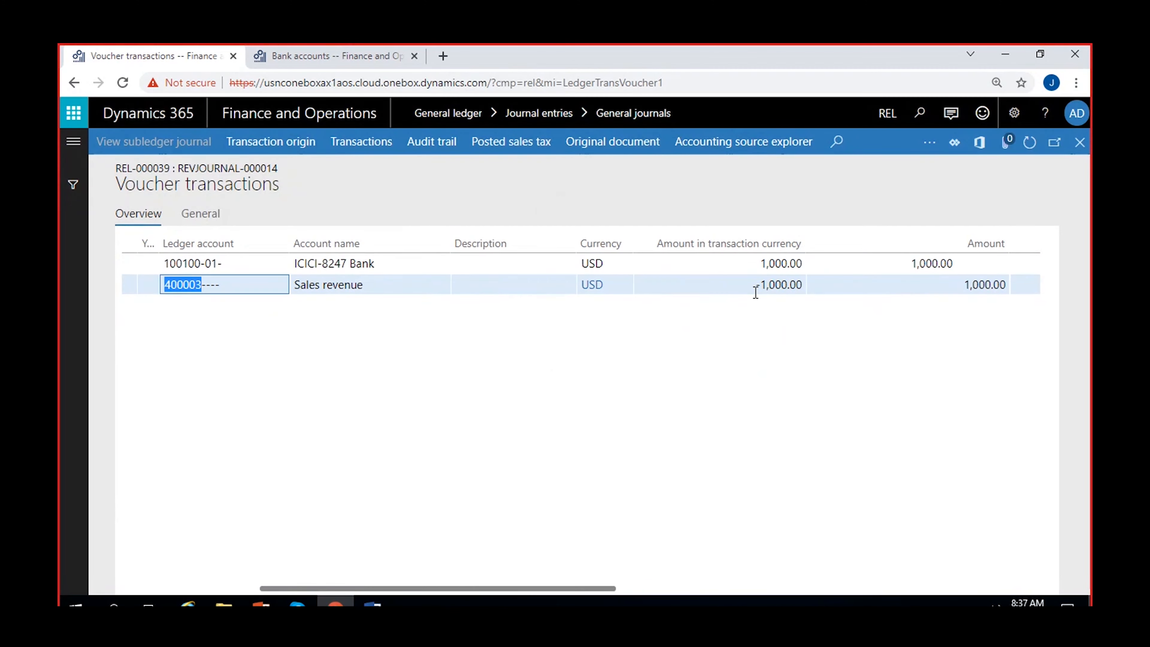
scroll(295, 396, "left", 5)
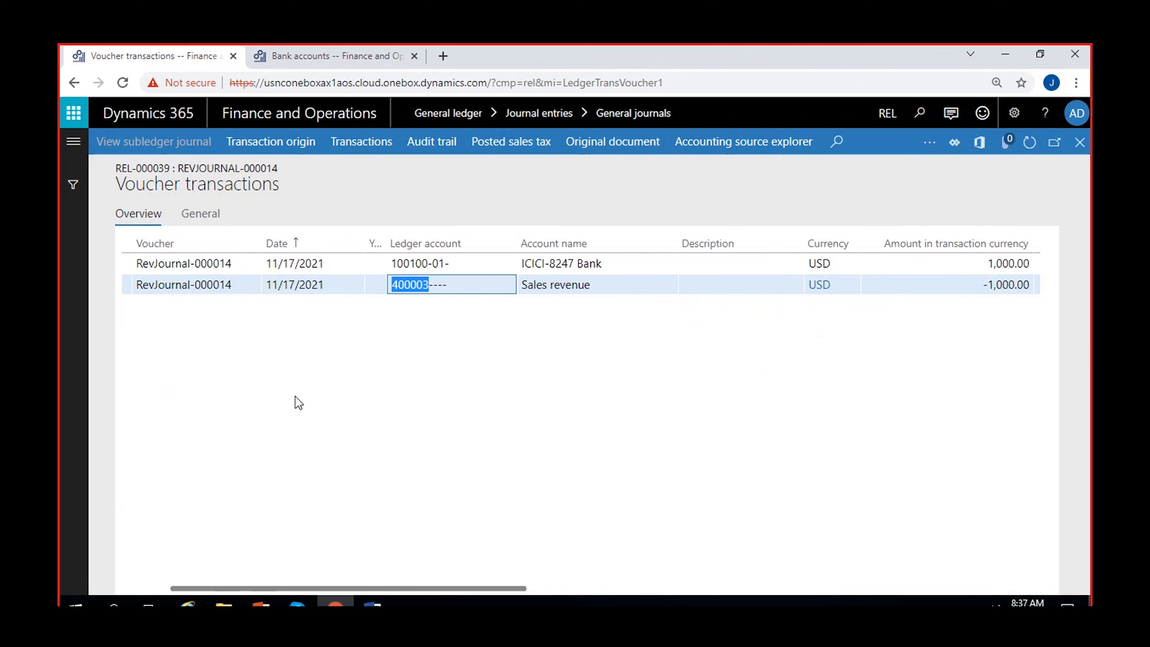
left_click(392, 263)
left_click_drag(392, 262, 431, 263)
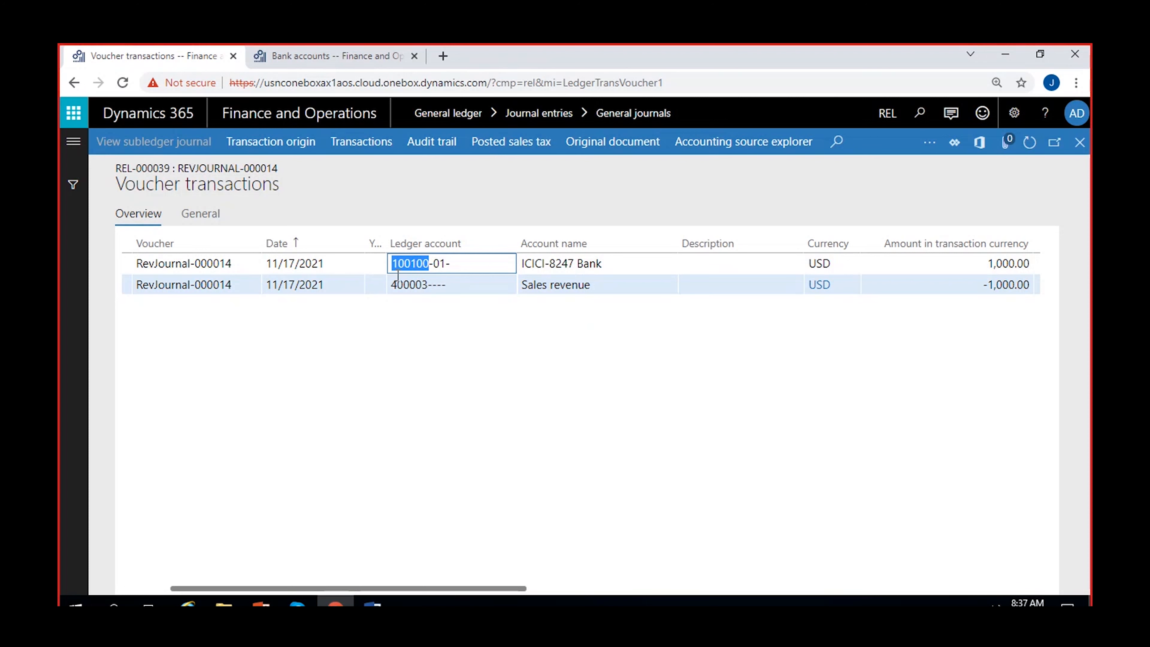
left_click(400, 265)
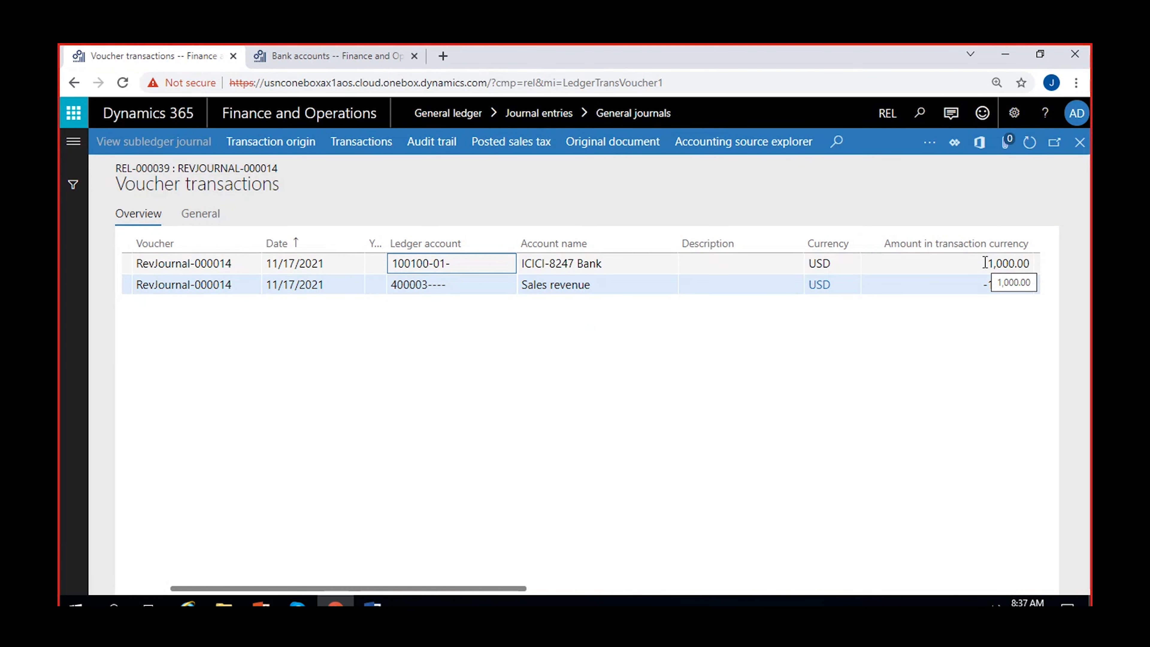
Open the voucher's transaction origin, compare the accounts and amounts of the ledger and bank entries, and return to the voucher transactions' bank entry.
left_click(258, 148)
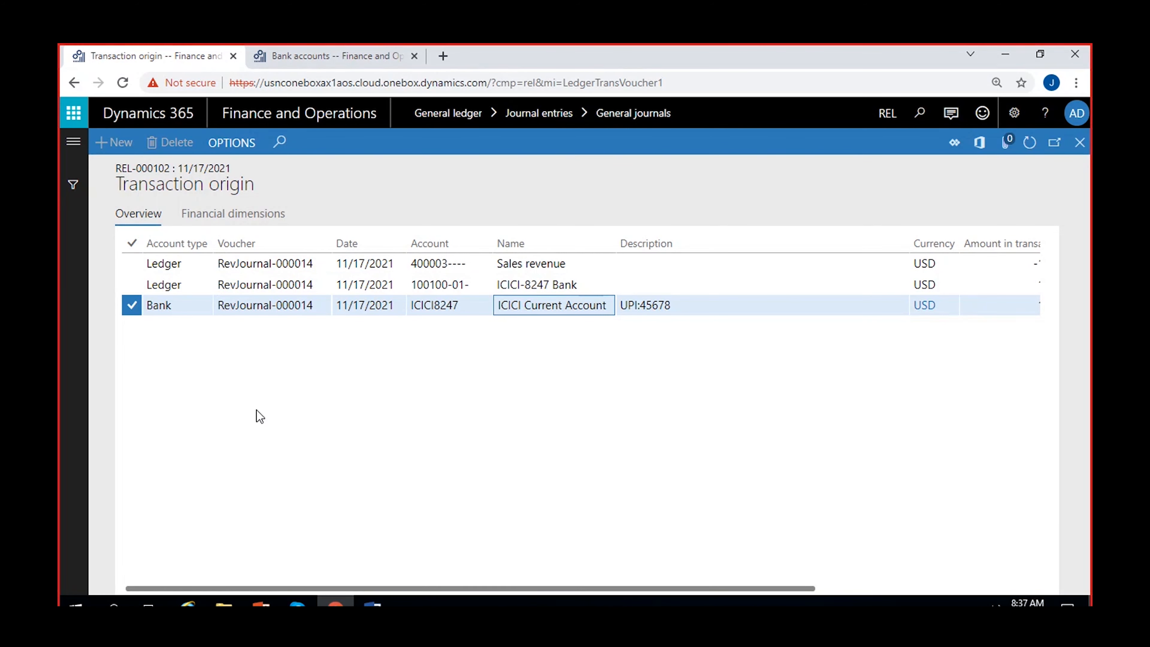
left_click(457, 314)
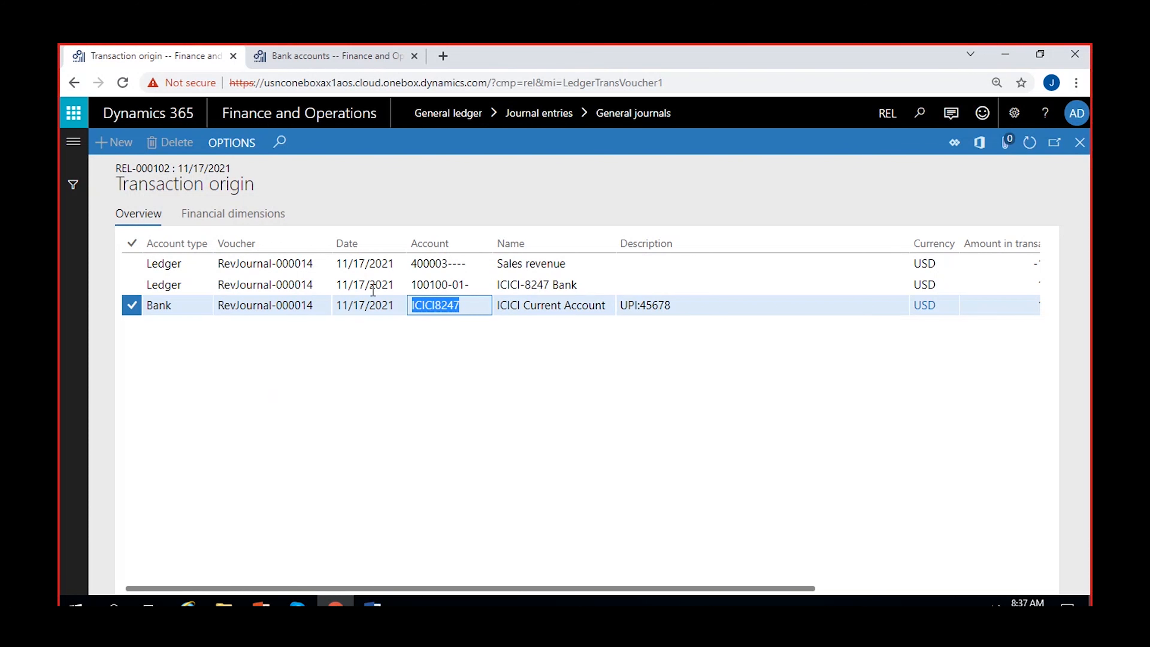
left_click(429, 283)
left_click_drag(412, 283, 454, 286)
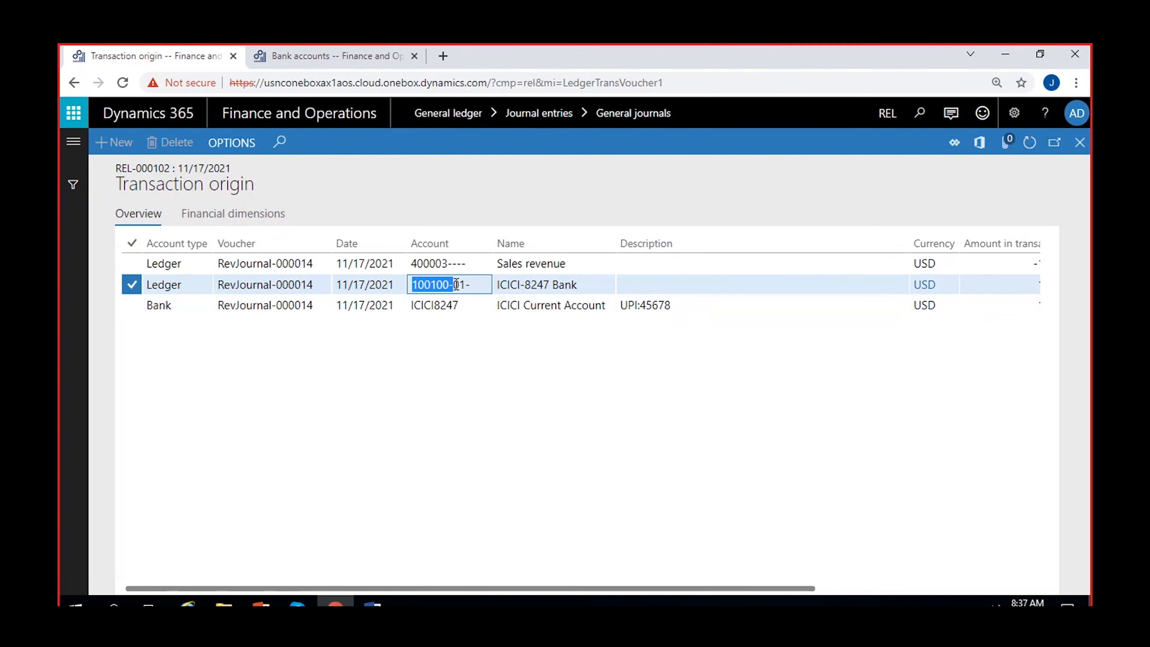
left_click(446, 305)
double_click(433, 283)
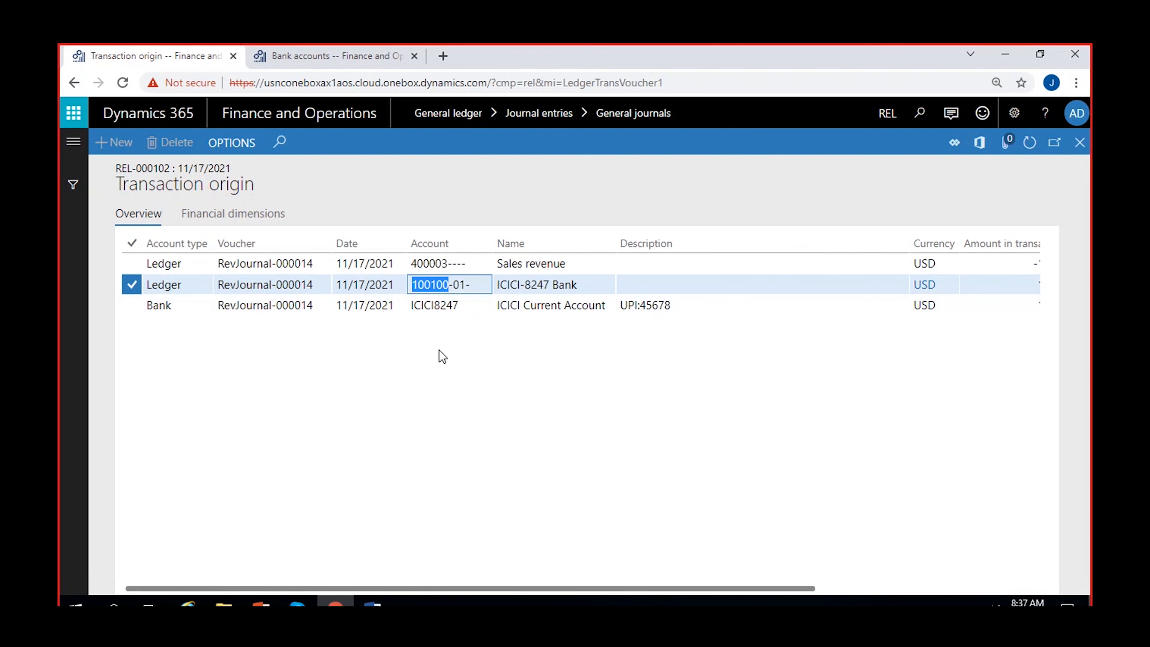
left_click(420, 307)
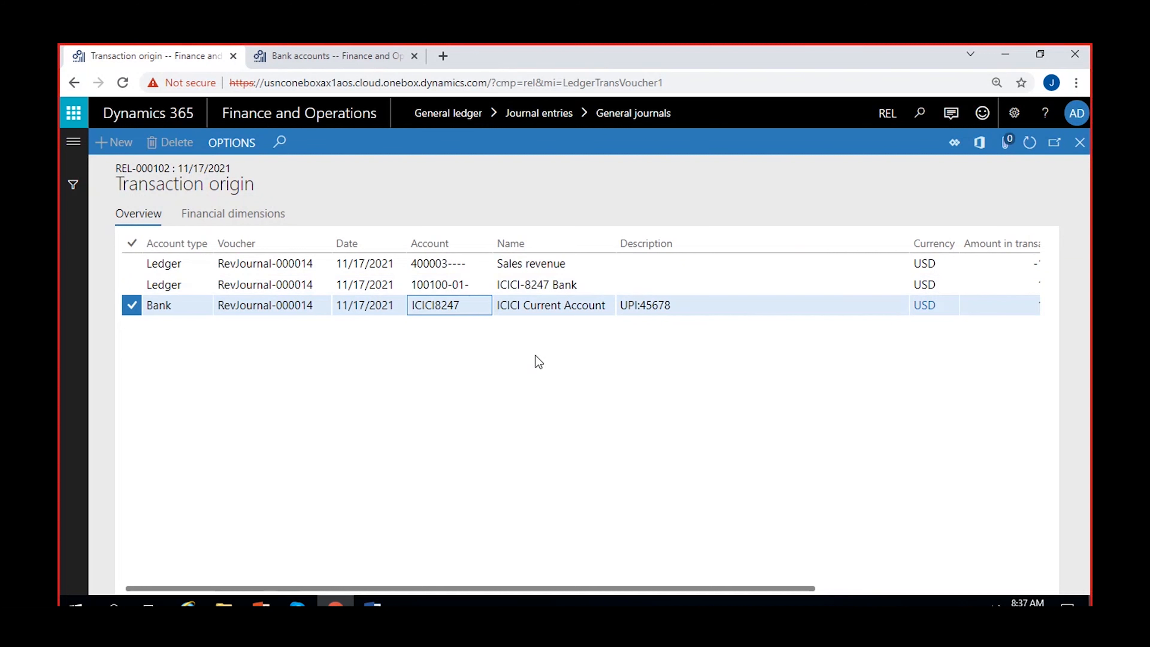
scroll(589, 344, "right", 3)
scroll(665, 328, "right", 2)
left_click(728, 310)
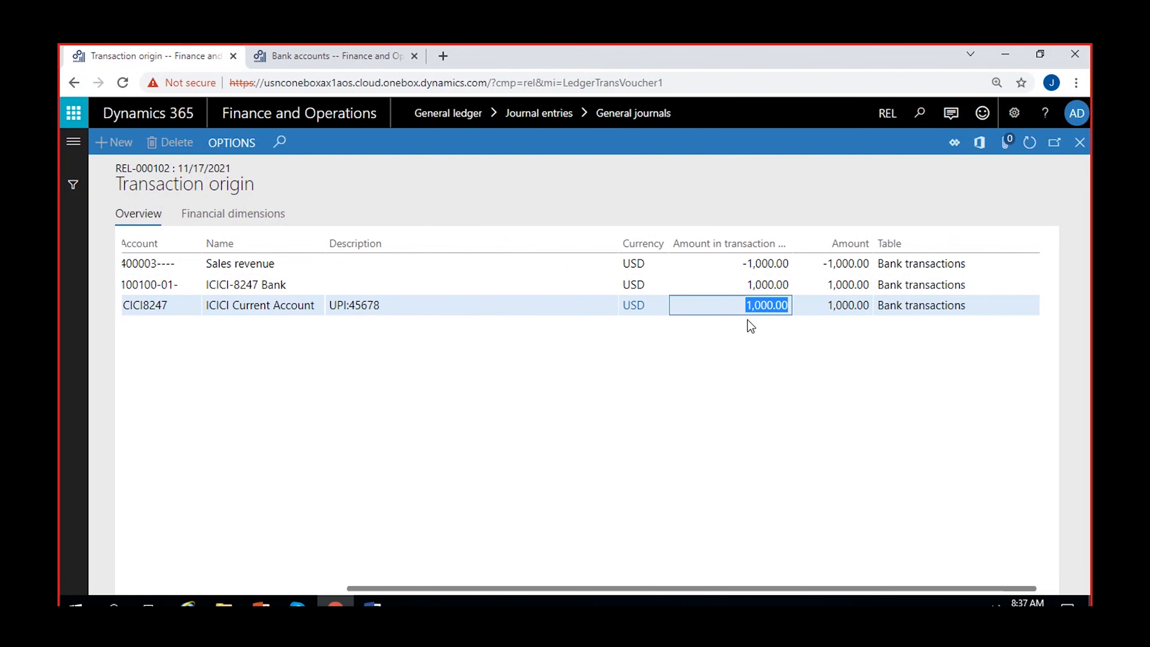
left_click(749, 281)
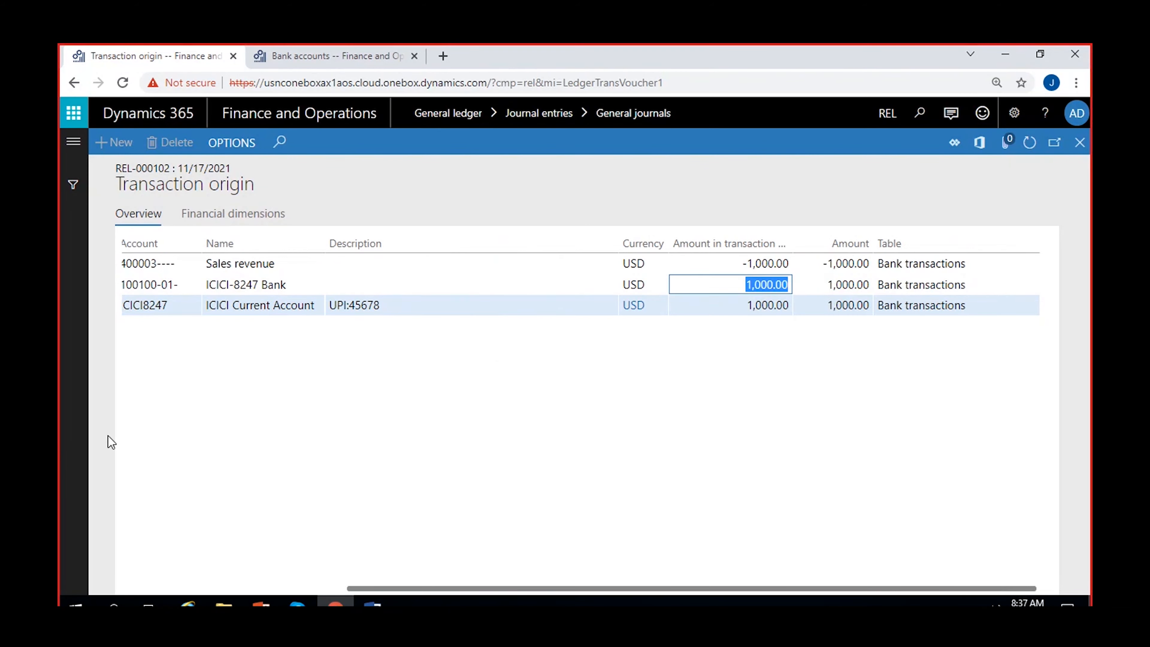
scroll(172, 389, "left", 3)
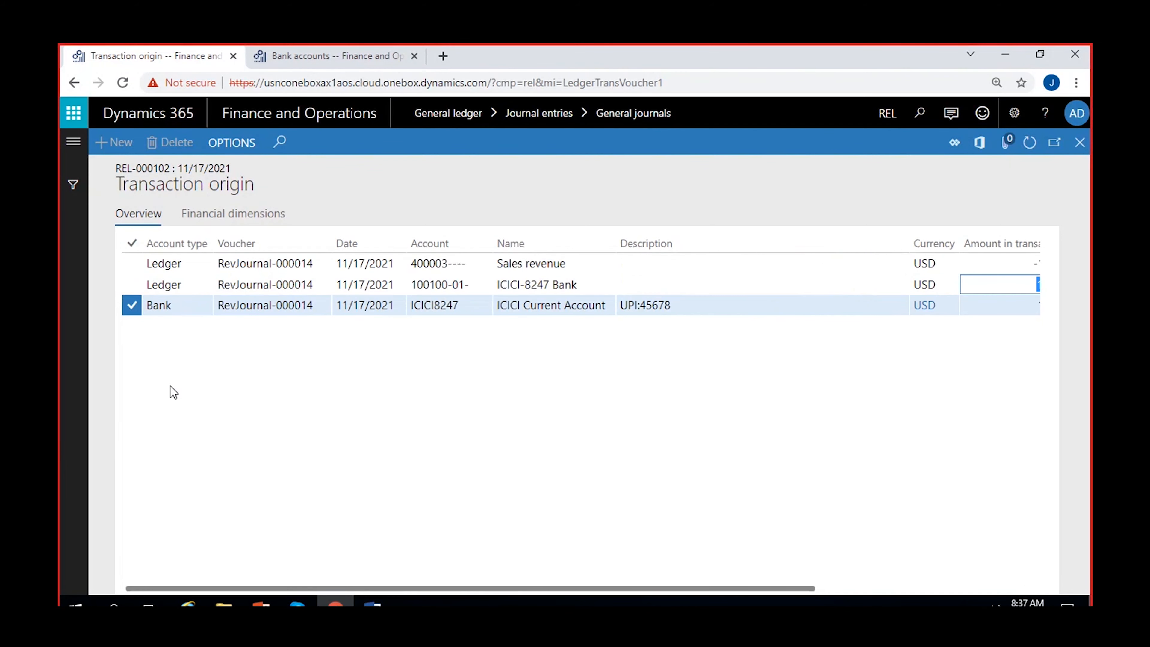
left_click(412, 283)
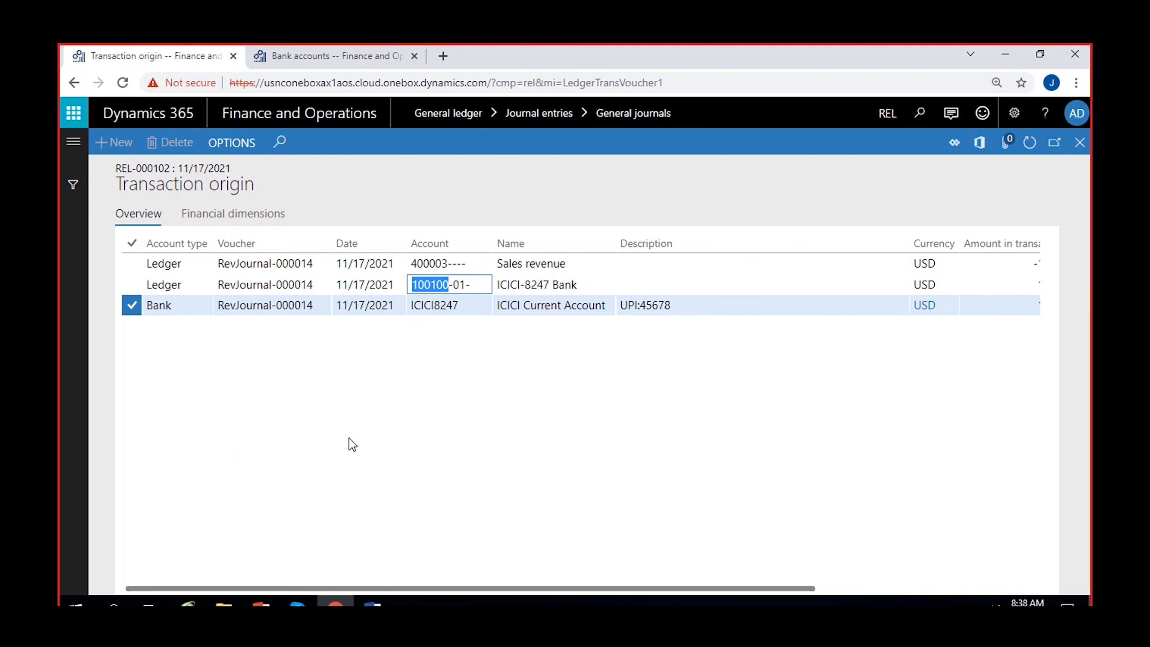
left_click(1080, 142)
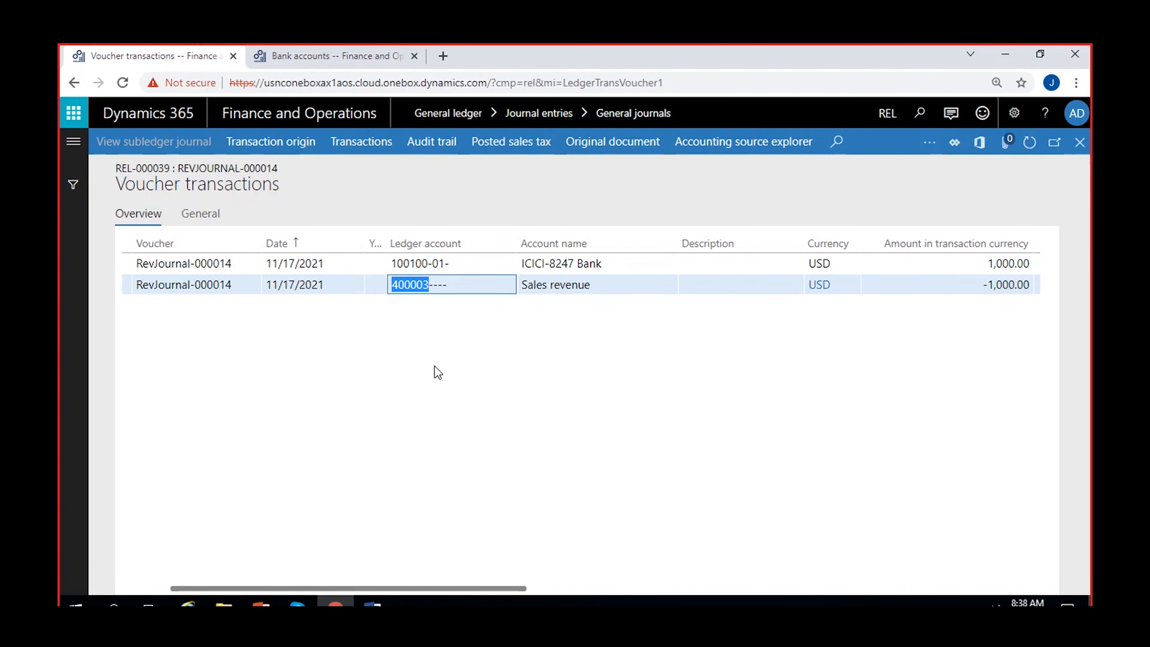
left_click(404, 263)
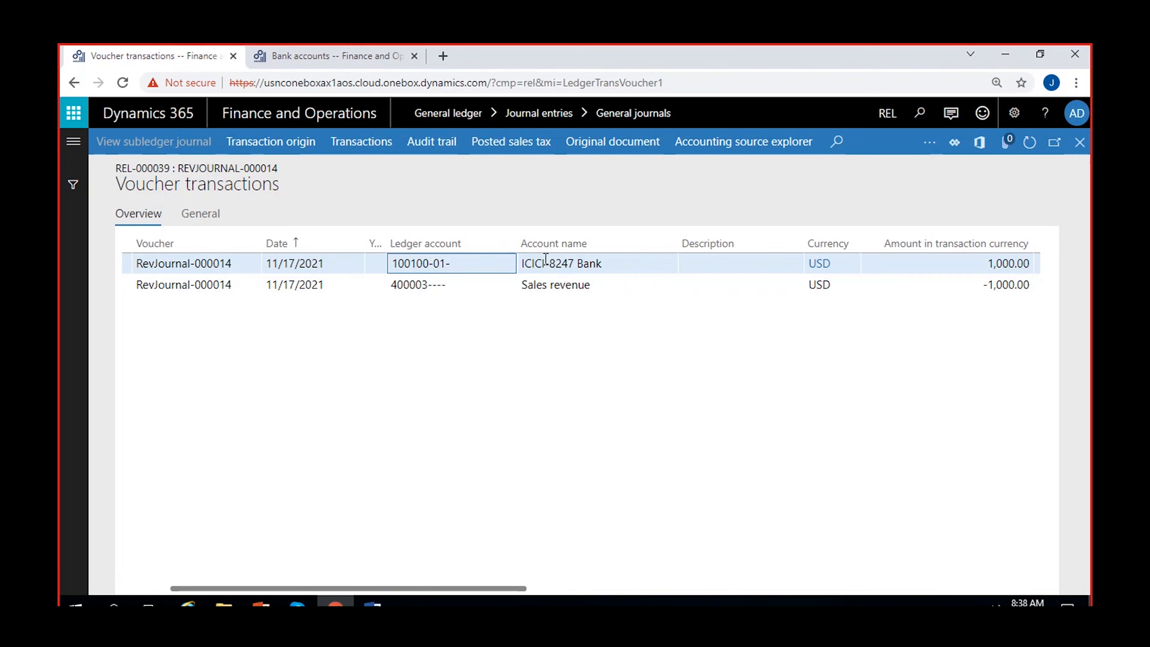
Examine the ledger account and account name of the voucher's bank entry, and close the voucher transactions.
left_click_drag(395, 263, 430, 264)
left_click(405, 263)
double_click(405, 263)
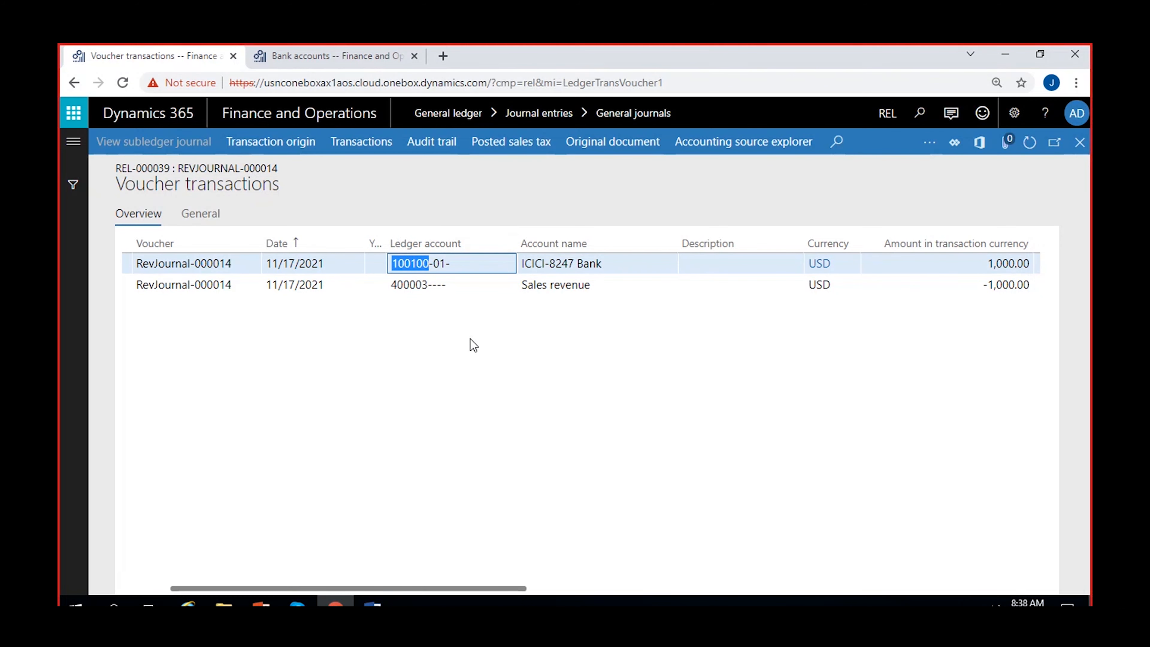
left_click(582, 264)
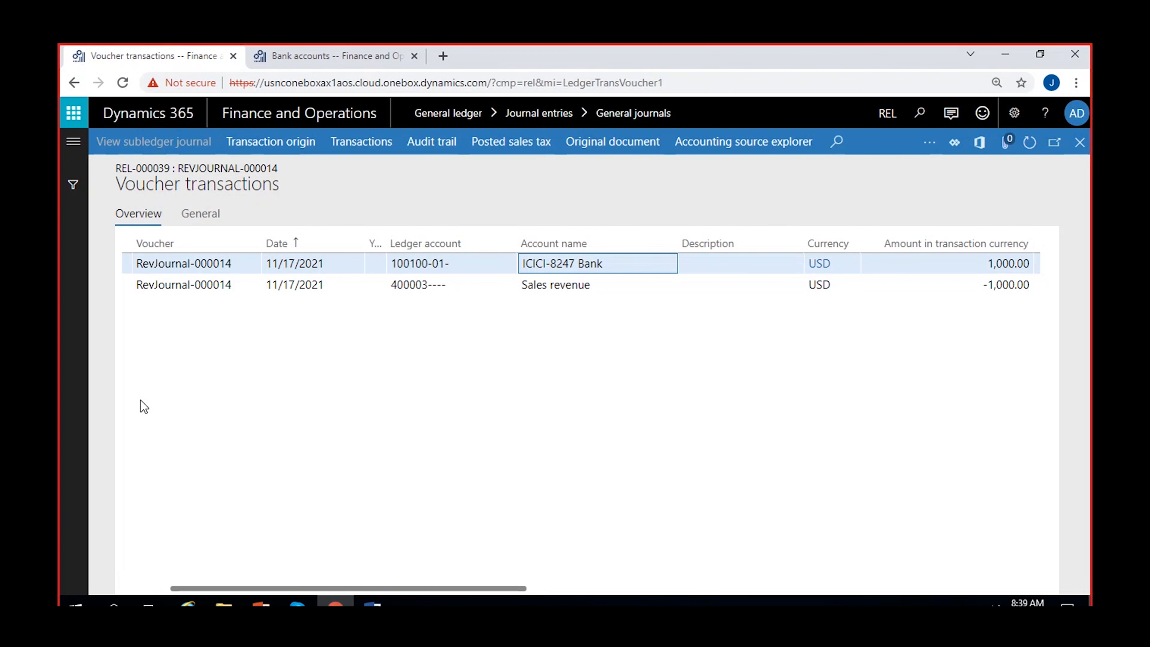
left_click(1080, 141)
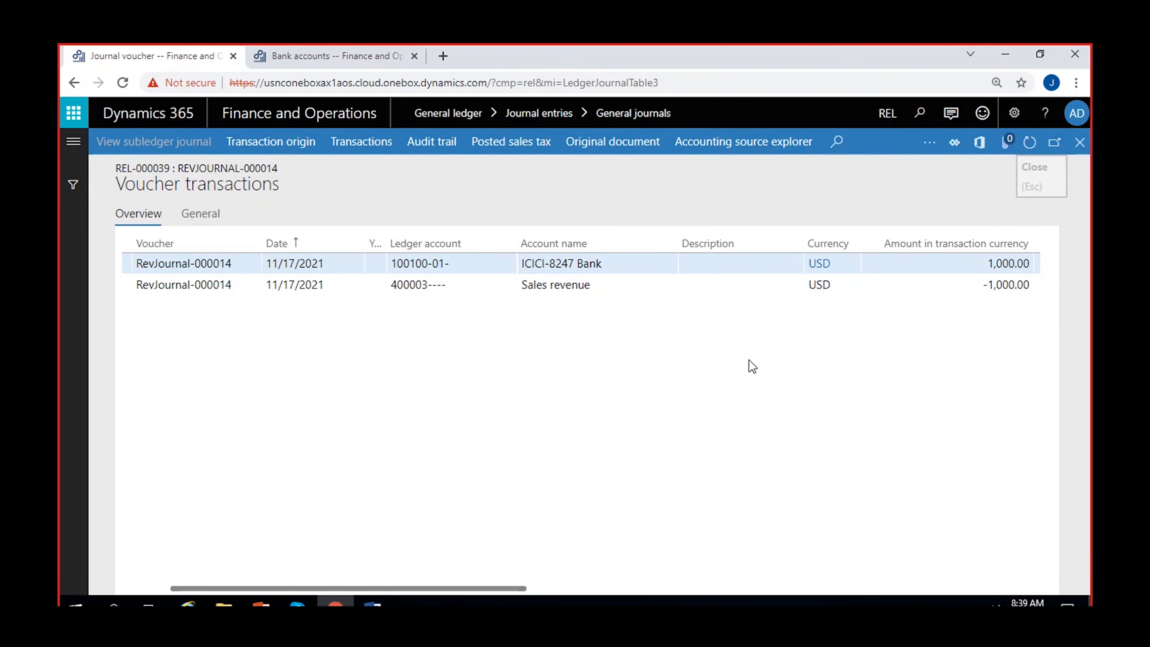
Switch to the bank accounts page and check the balance of the ICICI Current Account.
left_click(318, 55)
left_click(561, 278)
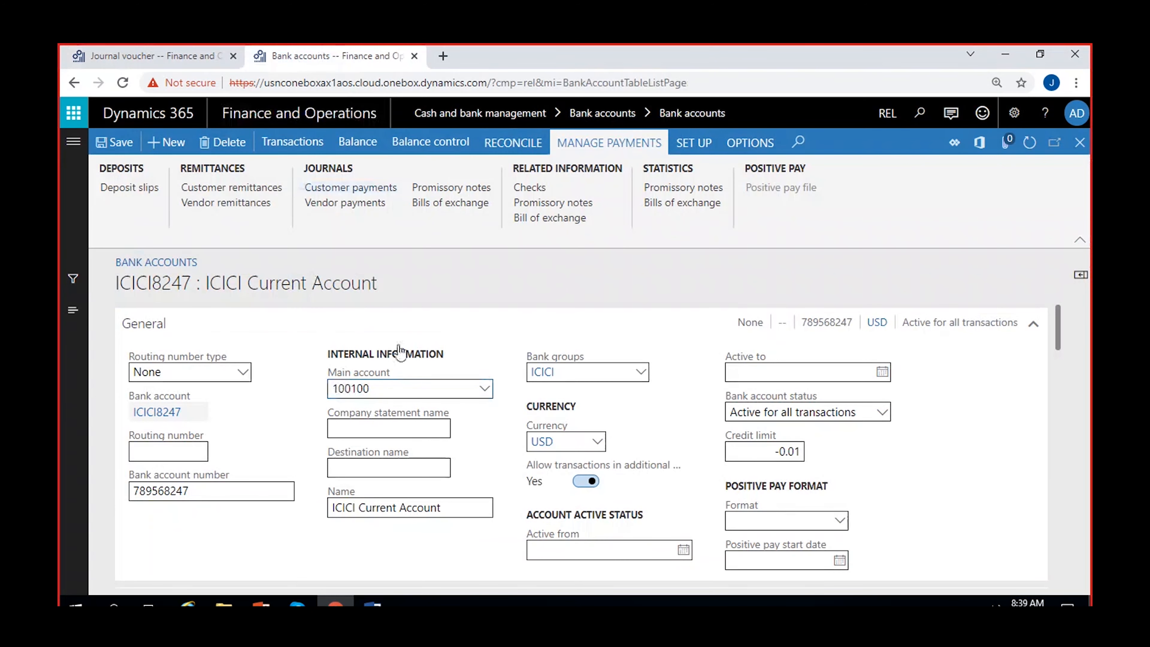
left_click(352, 143)
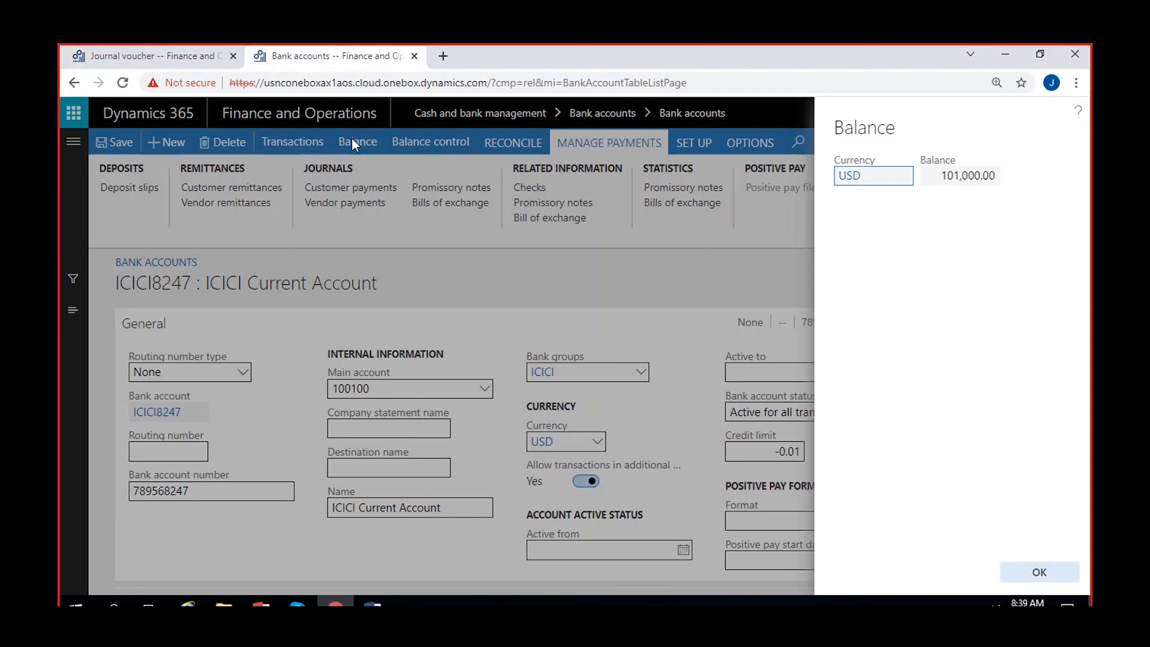
left_click(946, 175)
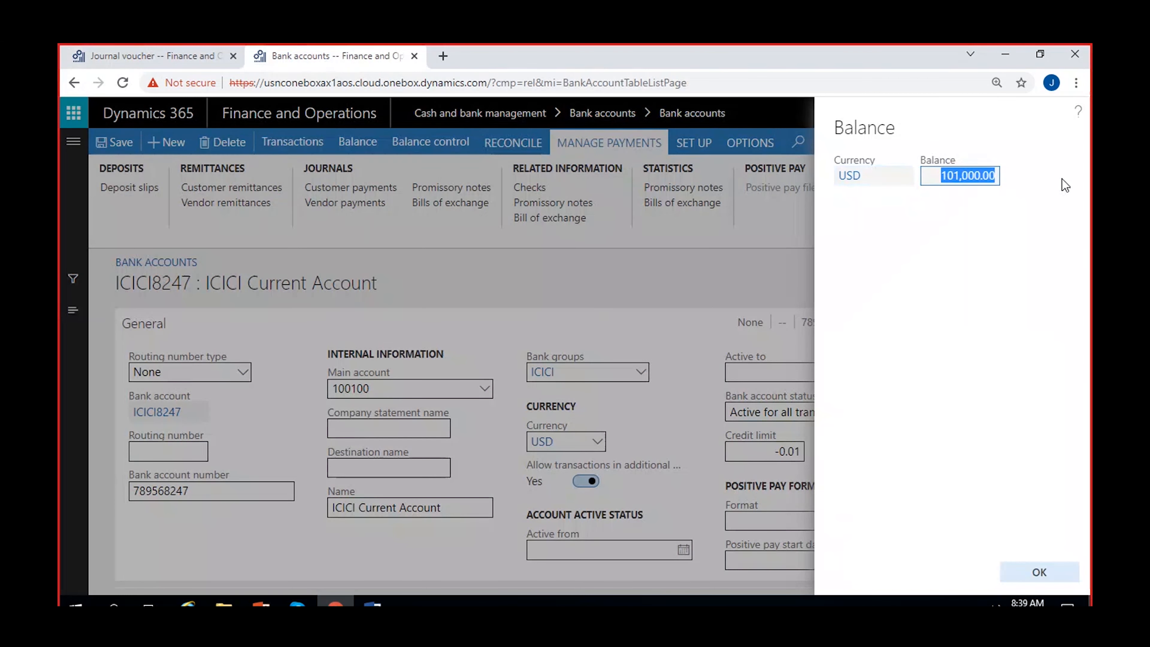
left_click(946, 180)
left_click_drag(929, 177, 995, 177)
Open the general ledger's trial balance, calculate the balances by Main Account, and check the ICICI bank account's line.
left_click(184, 58)
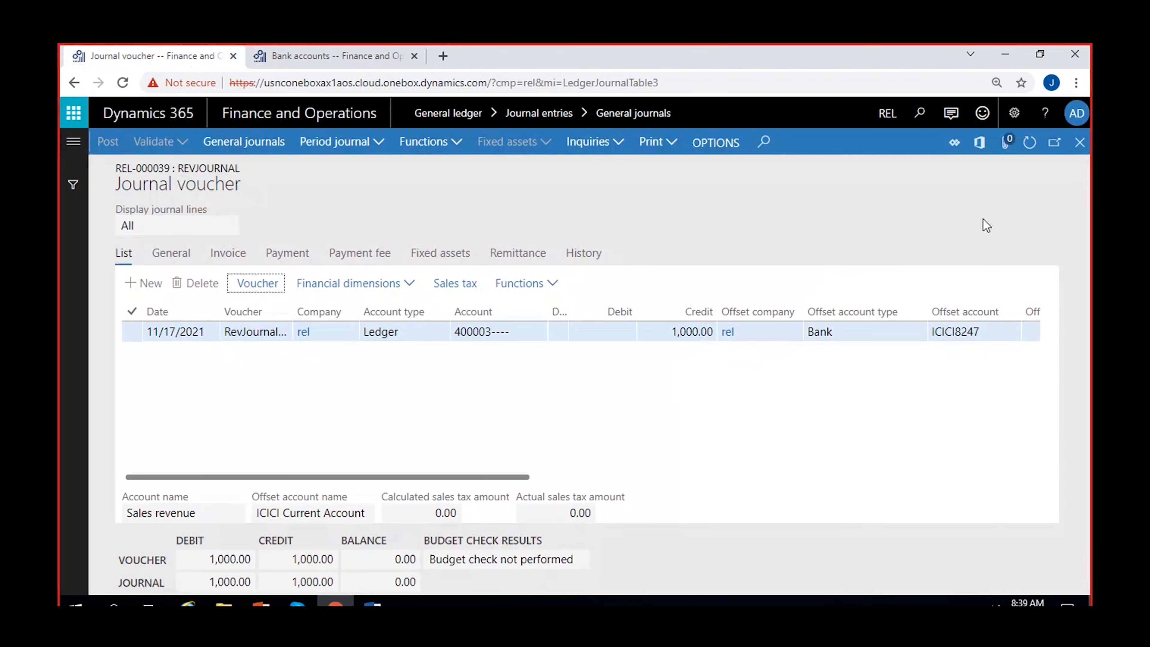
left_click(72, 141)
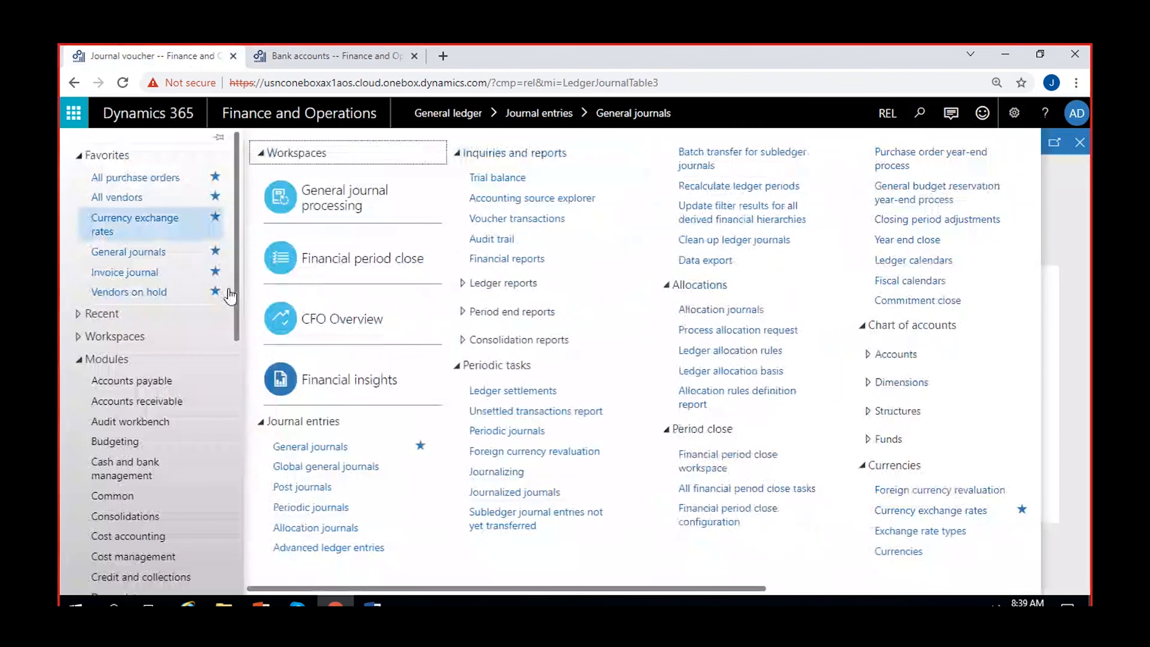
left_click(391, 451)
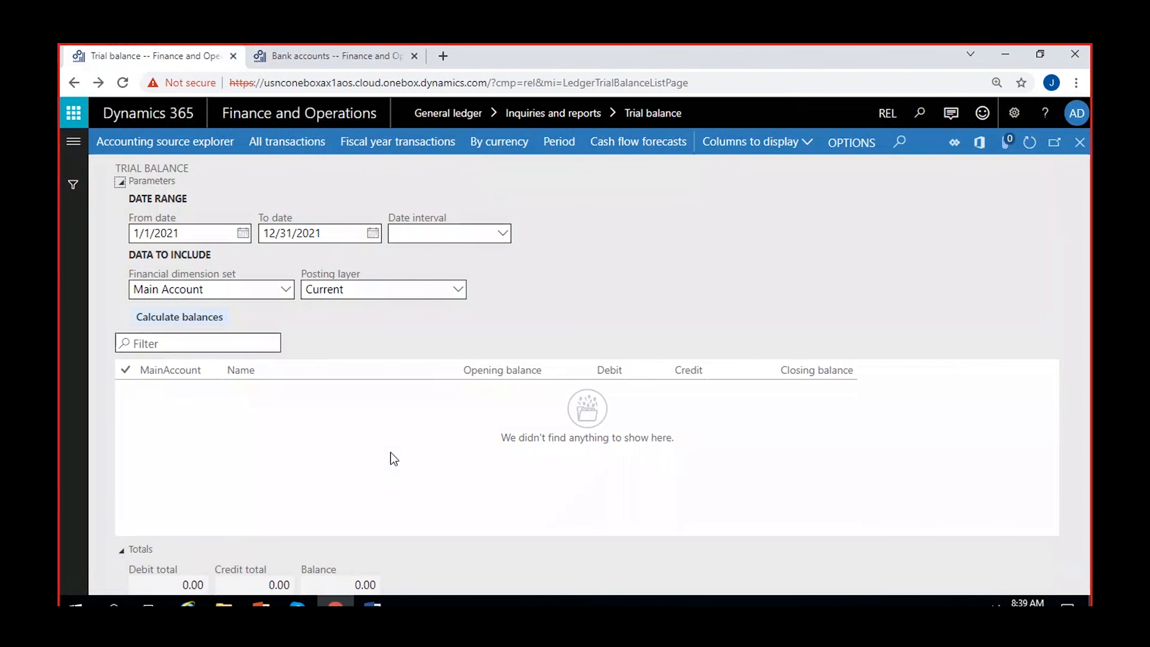
left_click(196, 325)
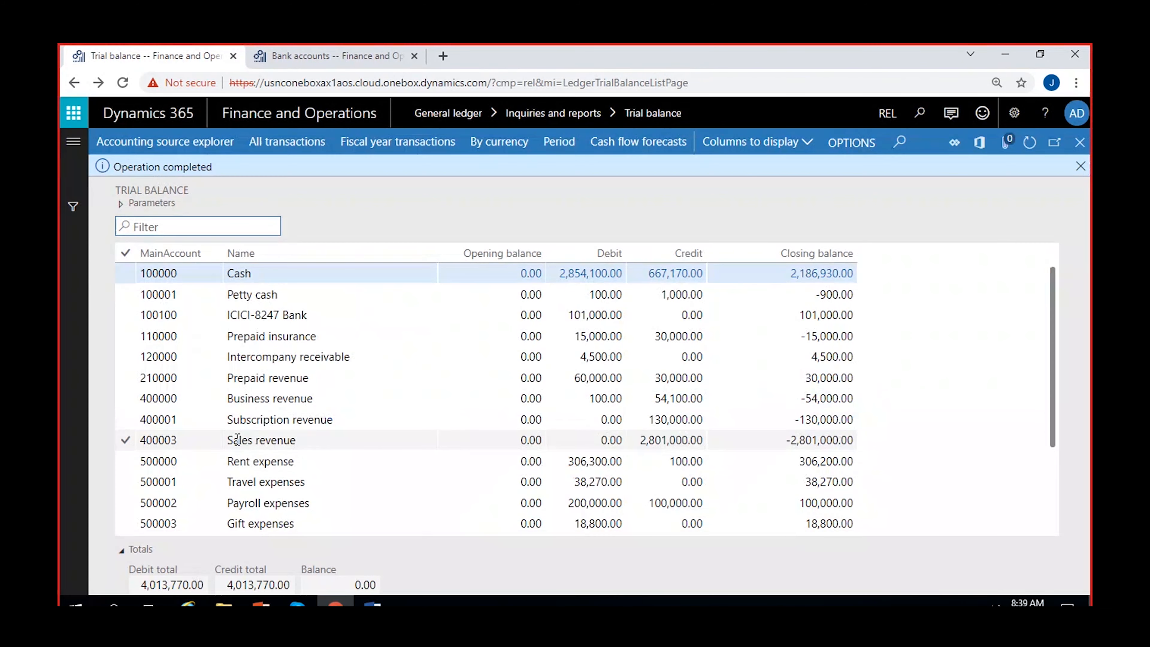
left_click(301, 312)
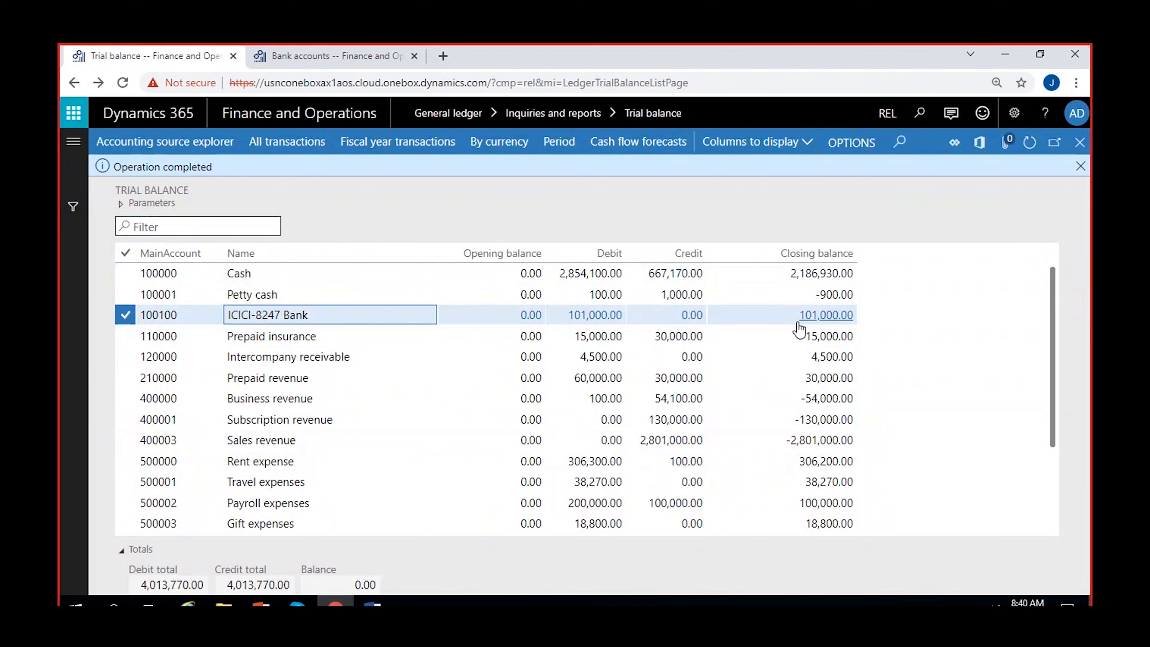
left_click(1080, 166)
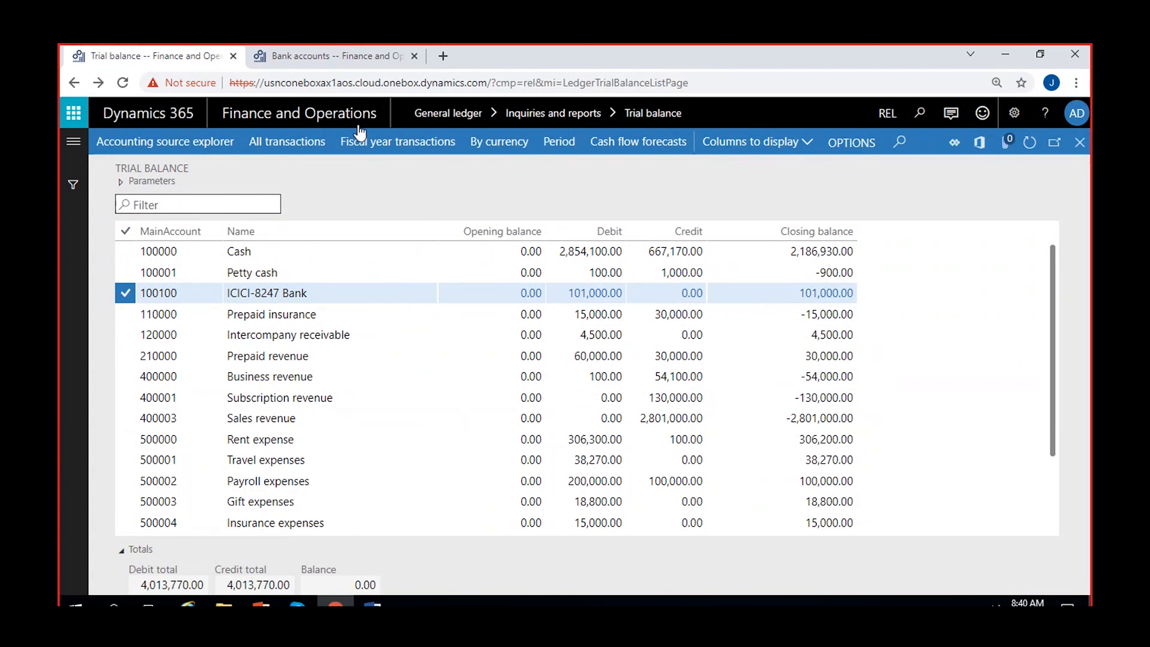
Compare the ICICI Current Account's bank balance with its main account's closing balance in the trial balance, and close the bank balance.
left_click(327, 55)
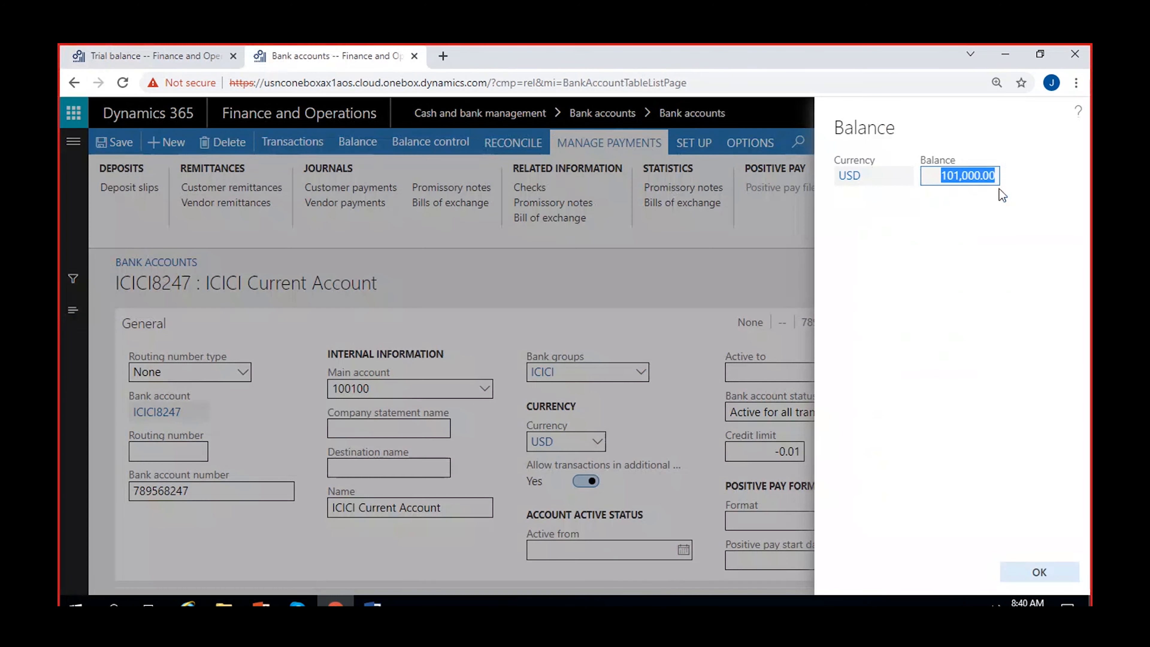
left_click(169, 49)
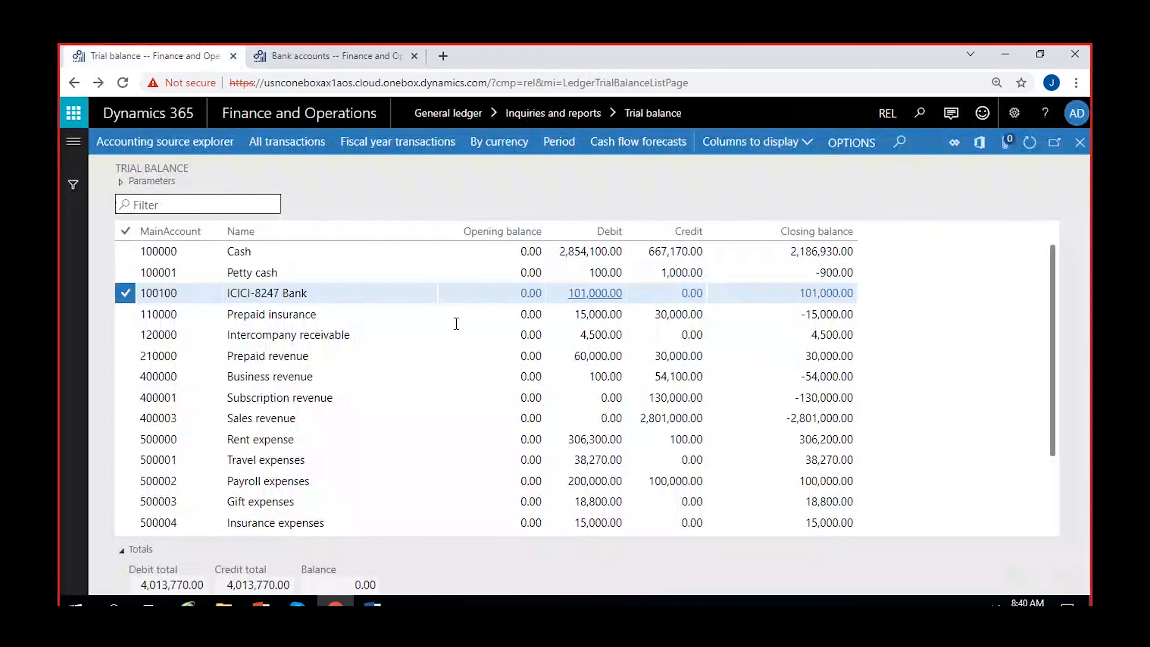
left_click(168, 293)
double_click(167, 293)
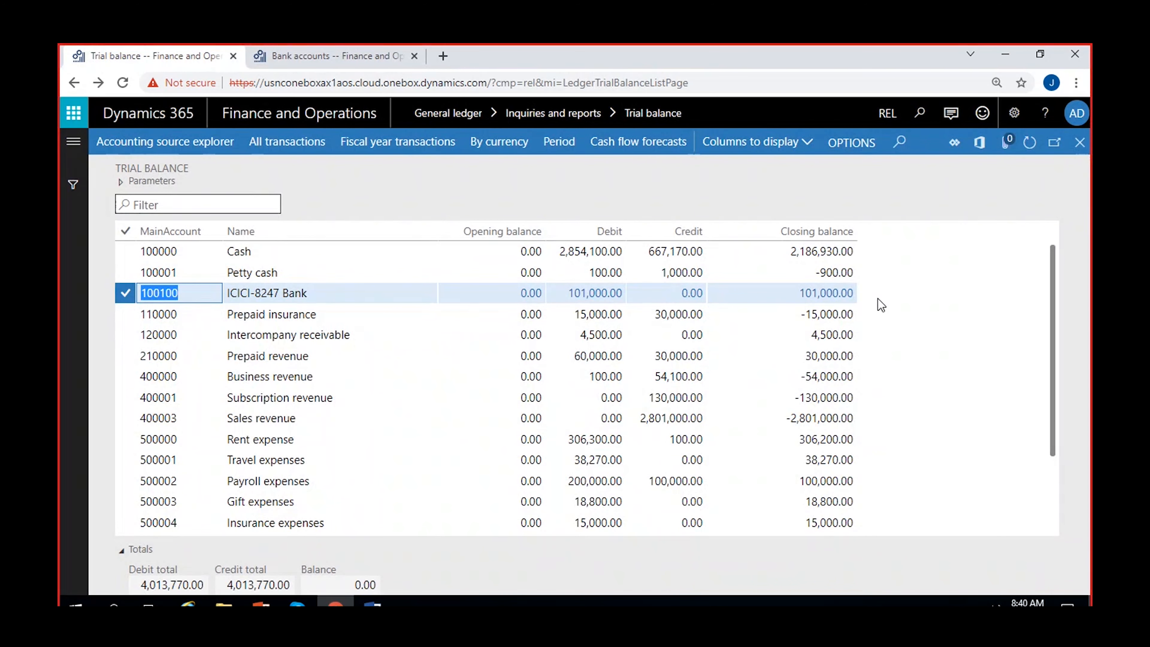
left_click(349, 49)
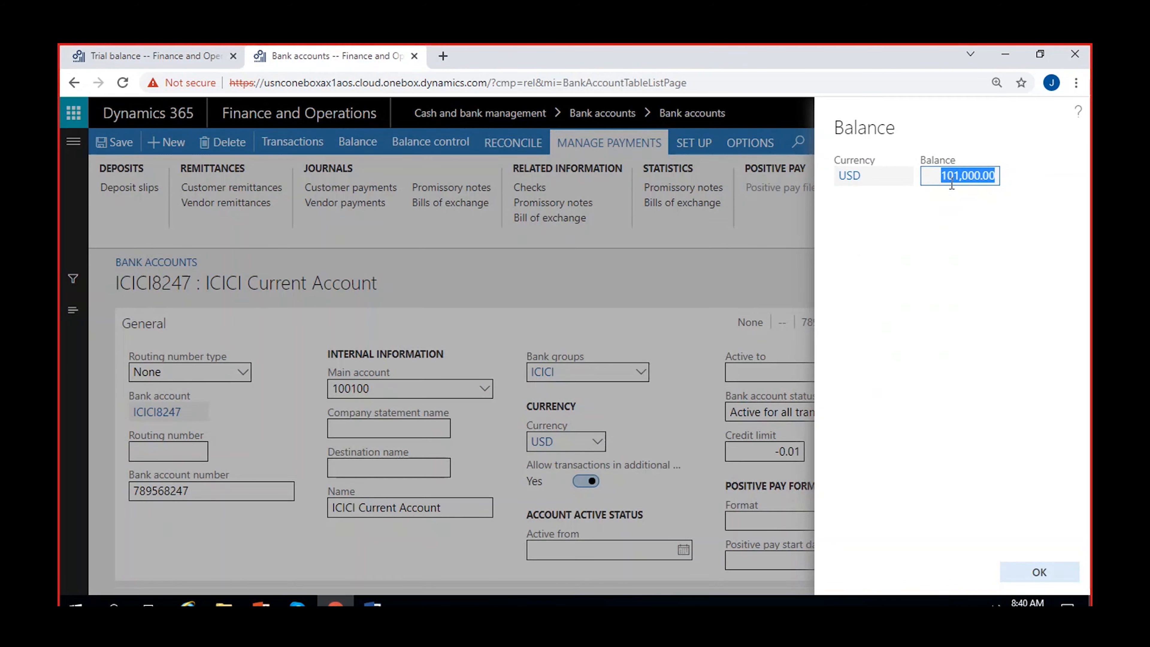
left_click(130, 58)
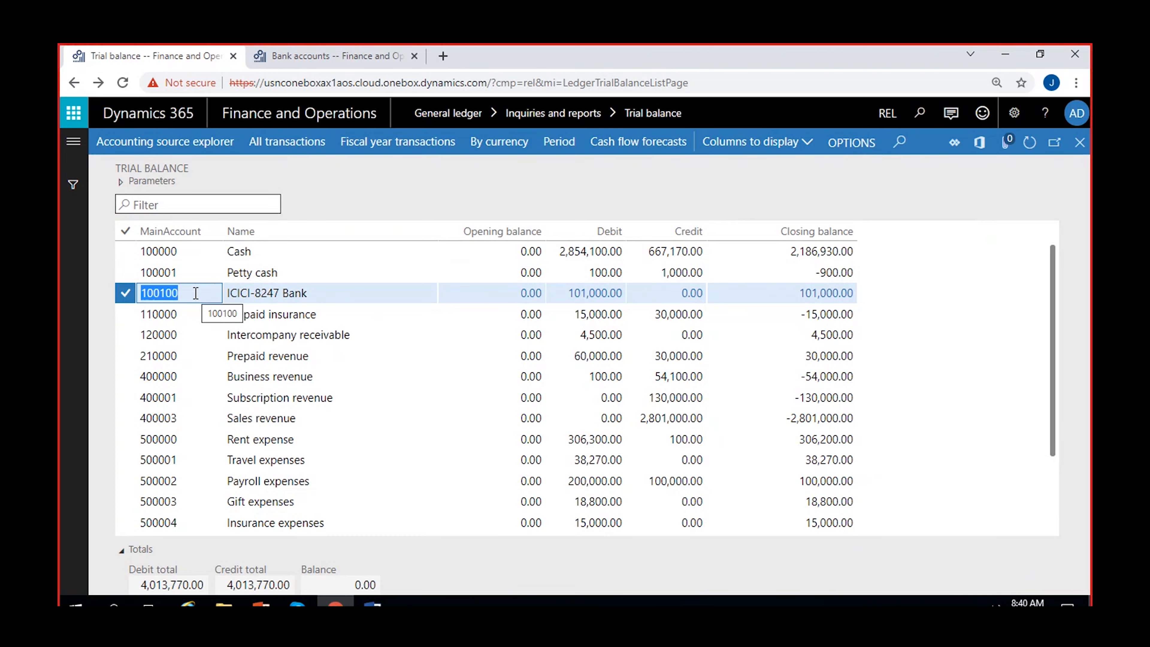
left_click(295, 51)
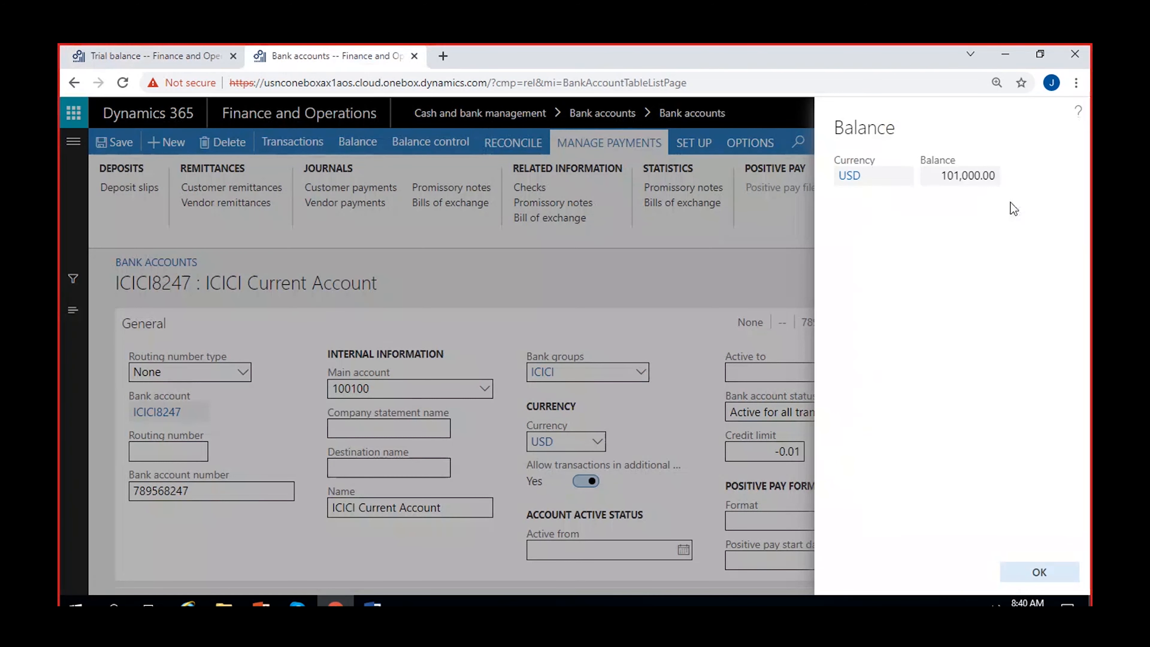
left_click_drag(931, 177, 1003, 178)
left_click(1039, 571)
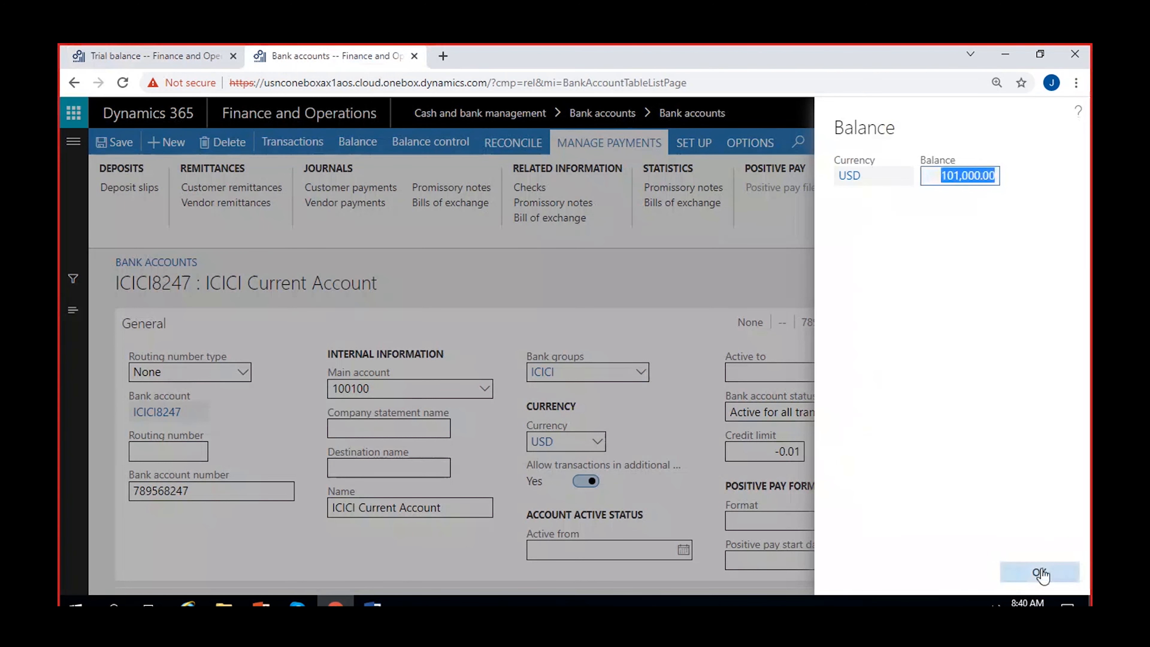
Open the ICICI Current Account's bank transactions, review both voucher lines, and widen the Bank transaction type column.
left_click(281, 148)
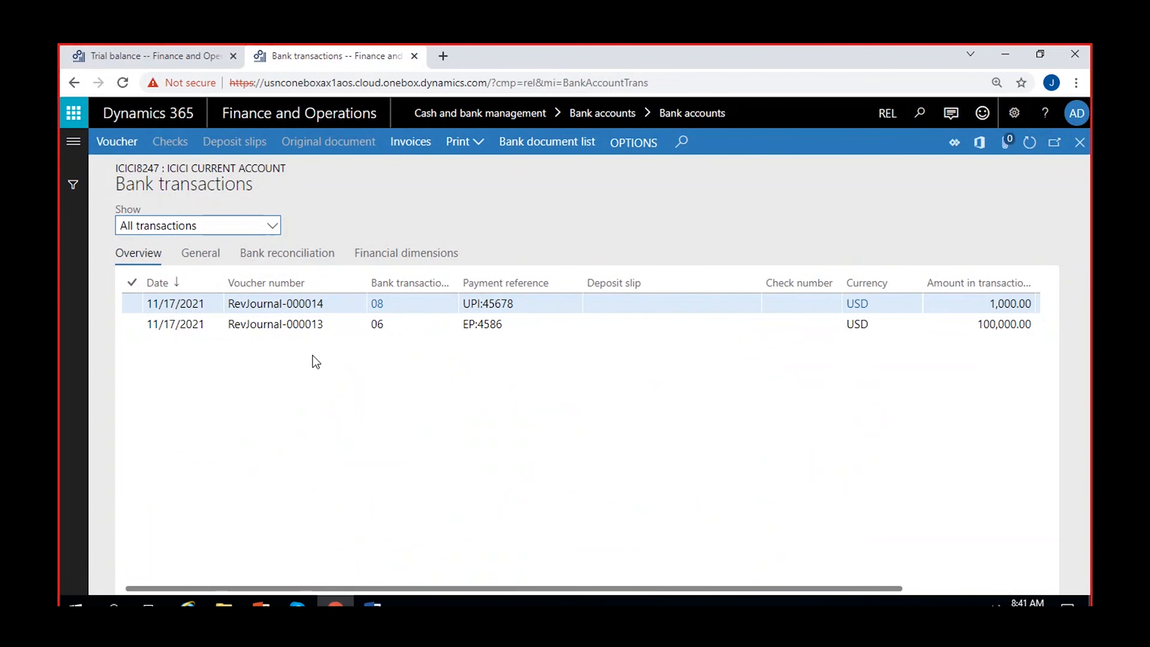
left_click(312, 326)
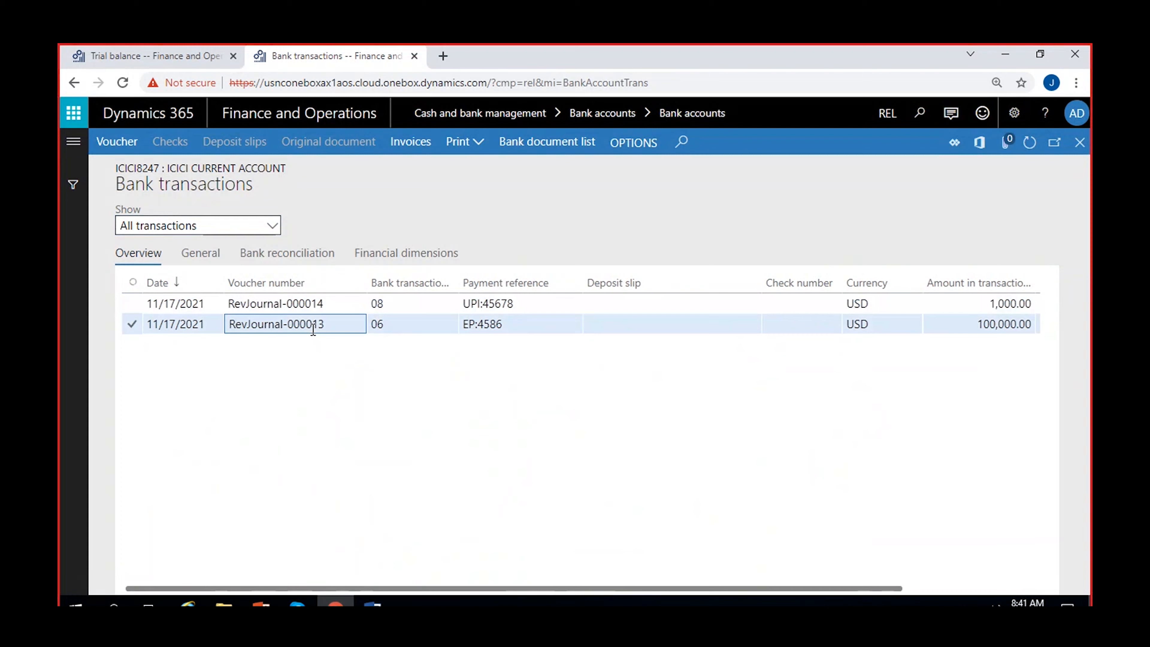
left_click(335, 303, "ctrl")
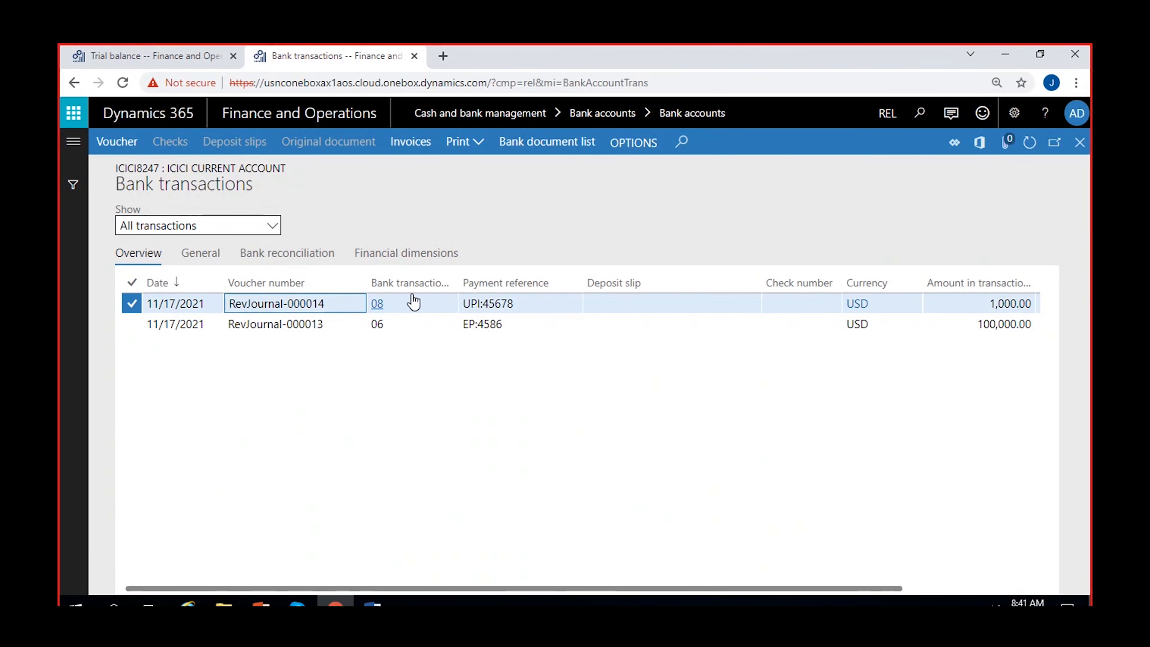
left_click_drag(458, 282, 500, 283)
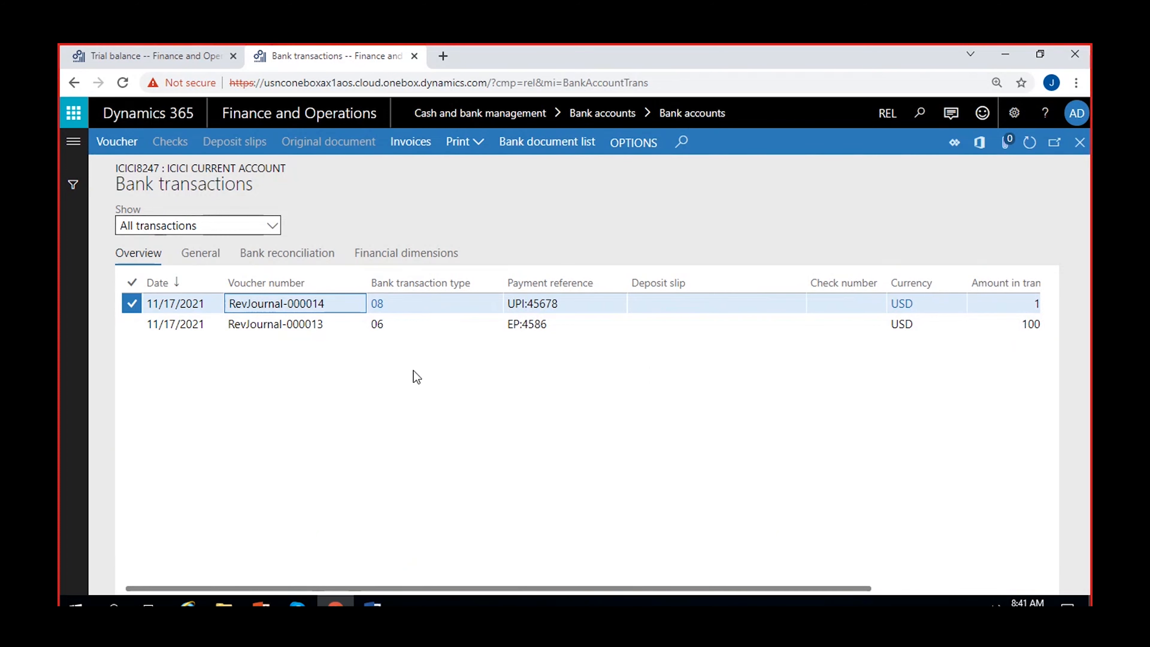
Filter the bank transactions to those whose bank transaction type begins with 08, and clear the filter again.
left_click(436, 285)
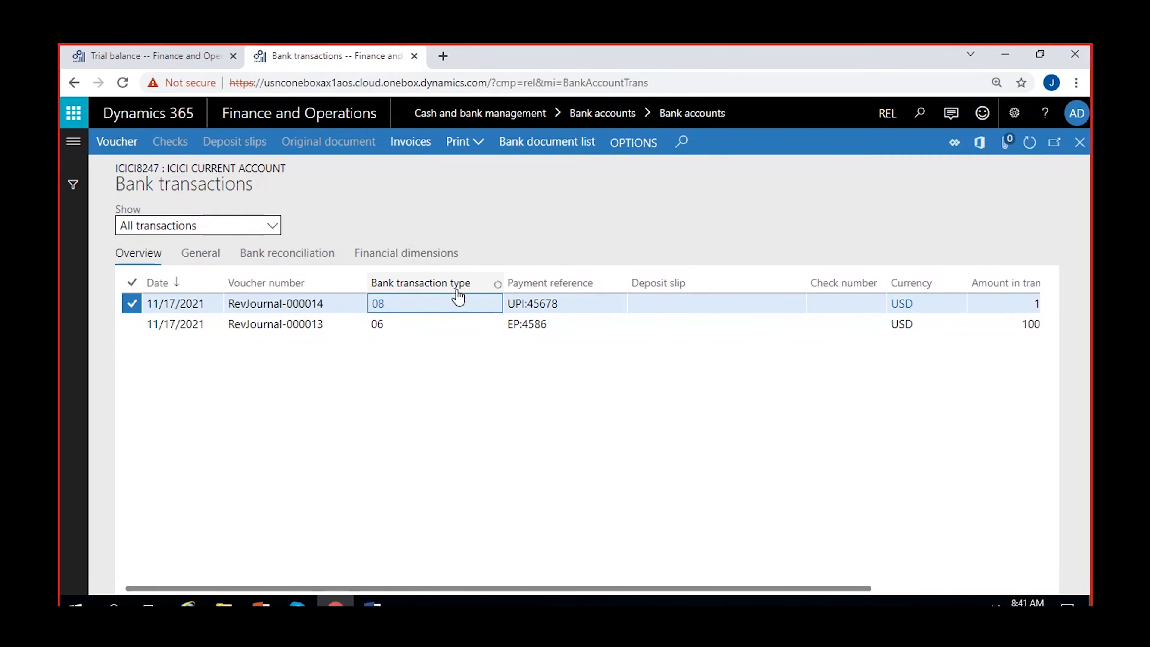
mouse_move(458, 292)
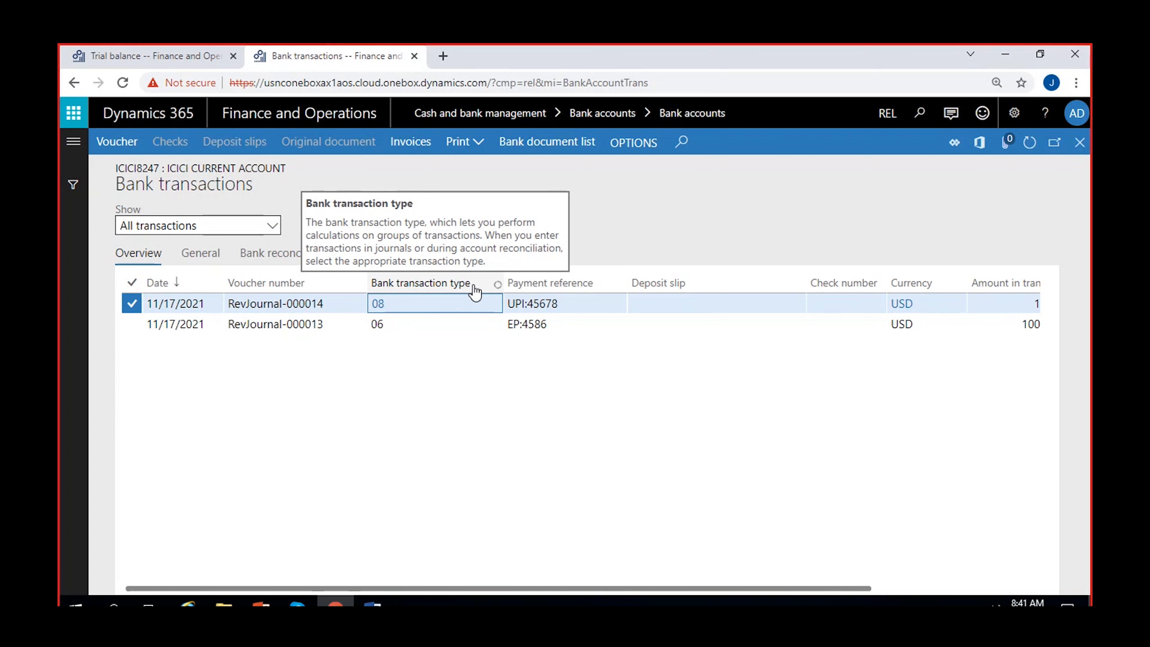
left_click(471, 286)
type("08")
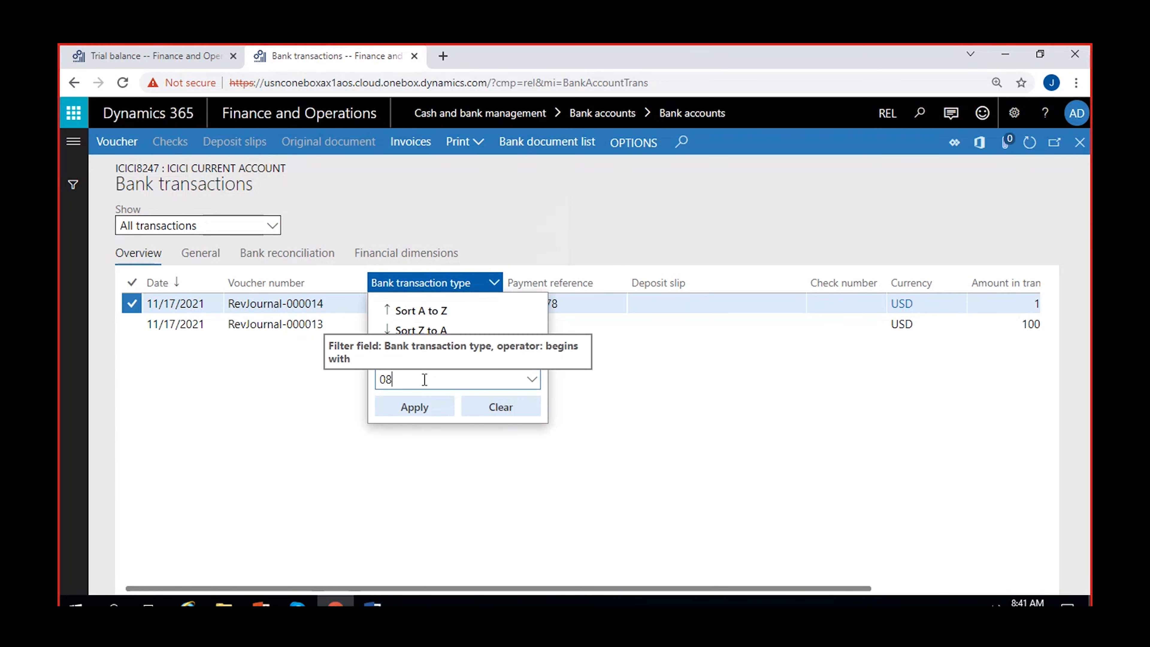
left_click(410, 407)
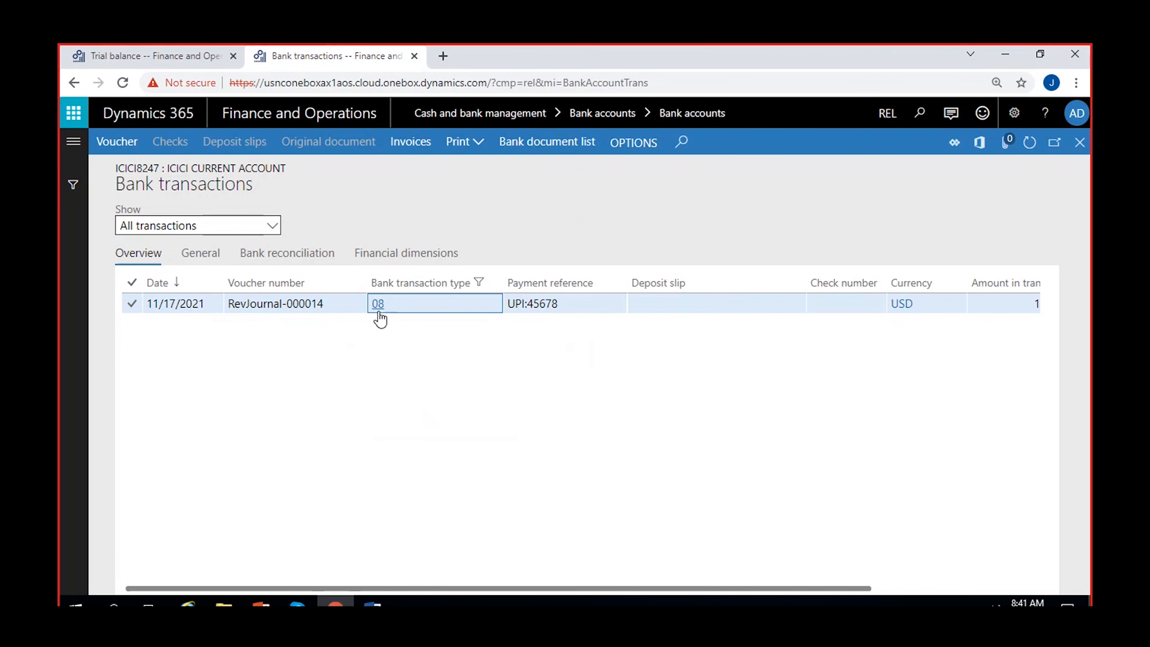
left_click(484, 290)
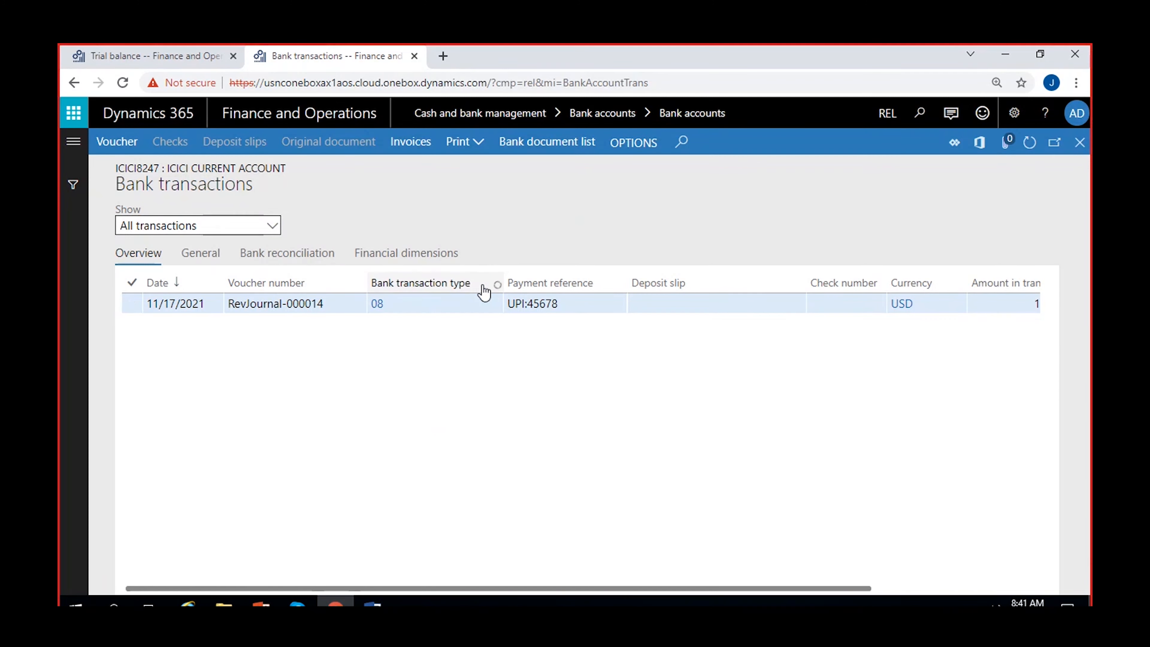
left_click(504, 408)
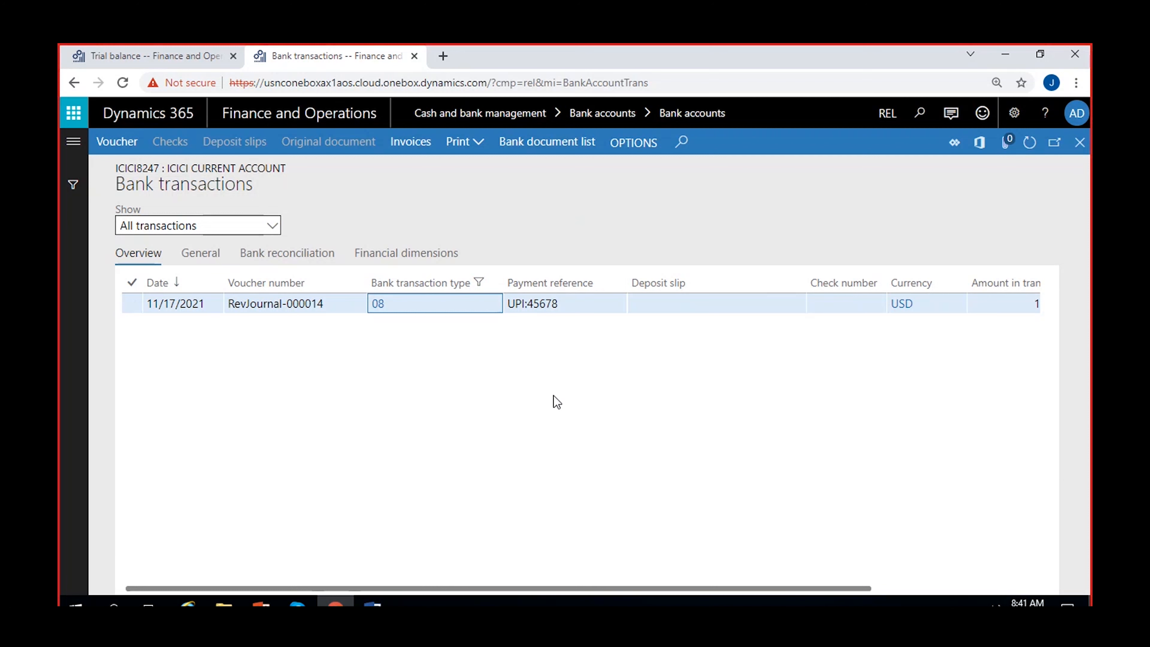
Examine the payment references, amounts, deposit slip and check number fields of the bank transactions.
left_click(565, 306)
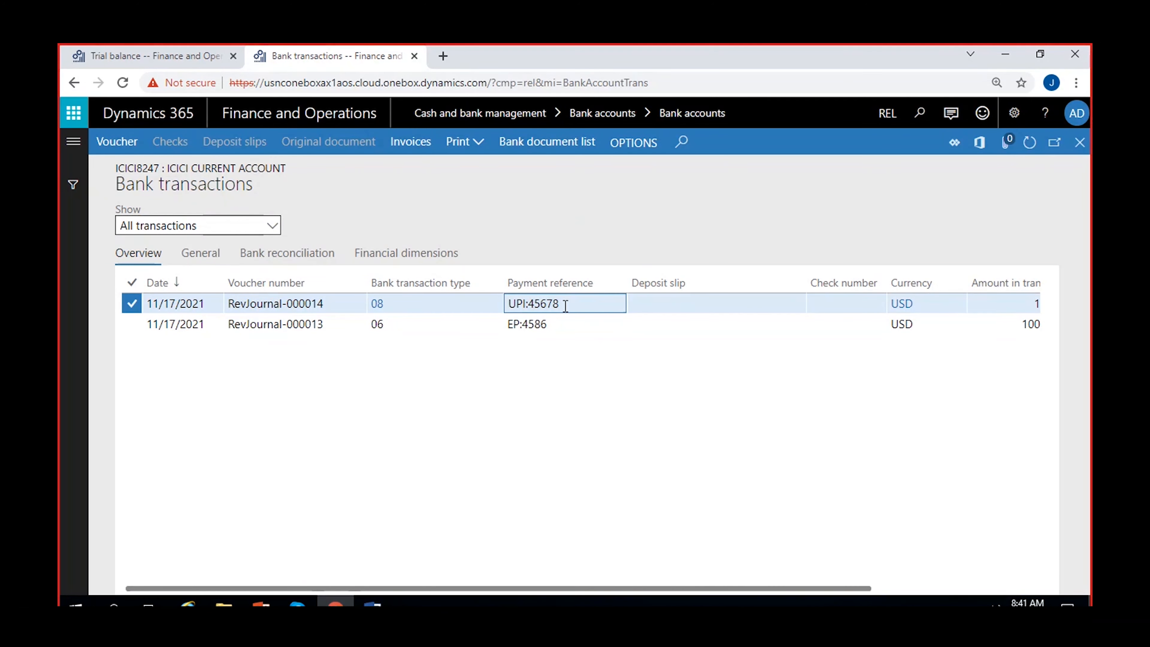
left_click_drag(565, 305, 506, 415)
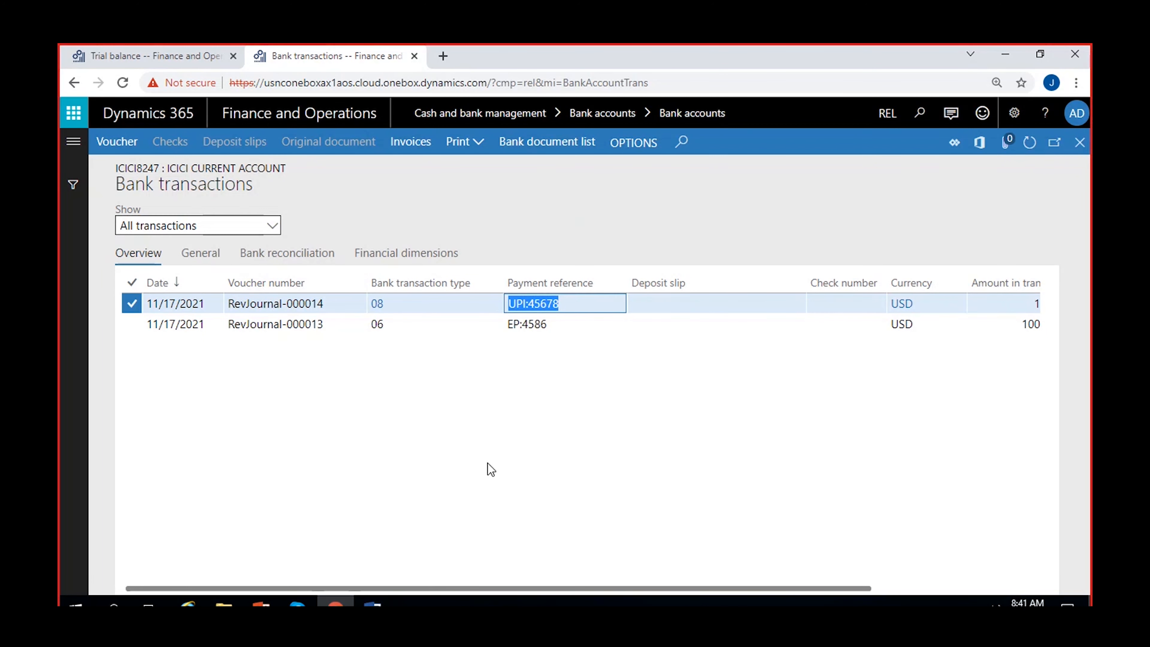
left_click_drag(553, 326, 495, 342)
left_click(536, 407)
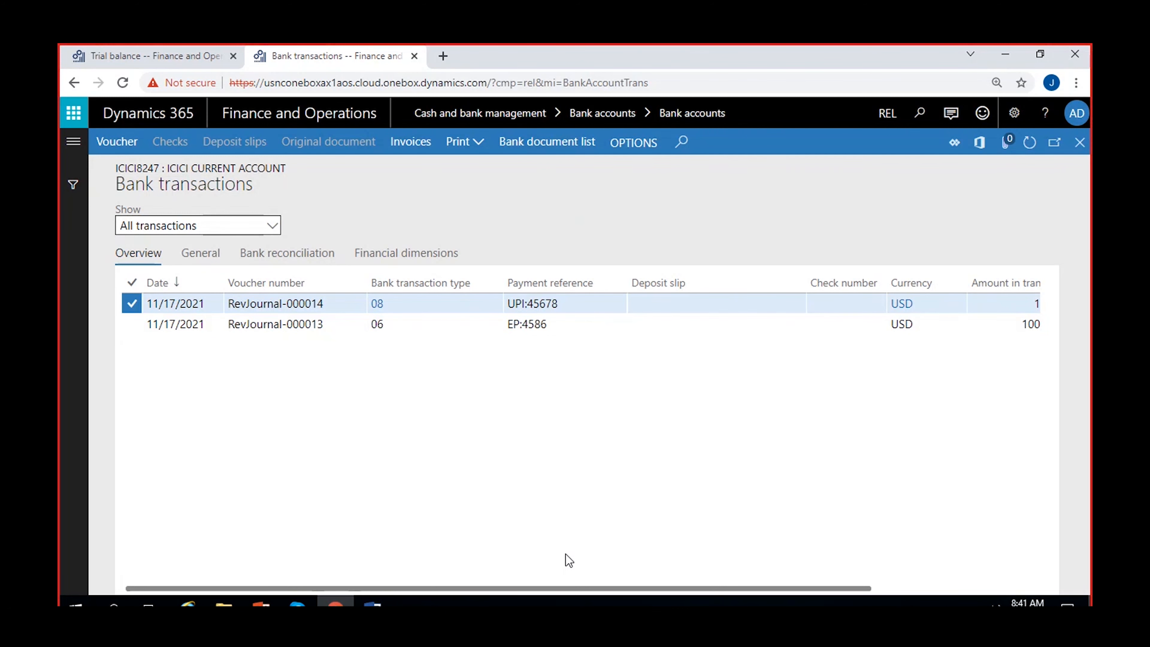
left_click_drag(582, 589, 641, 590)
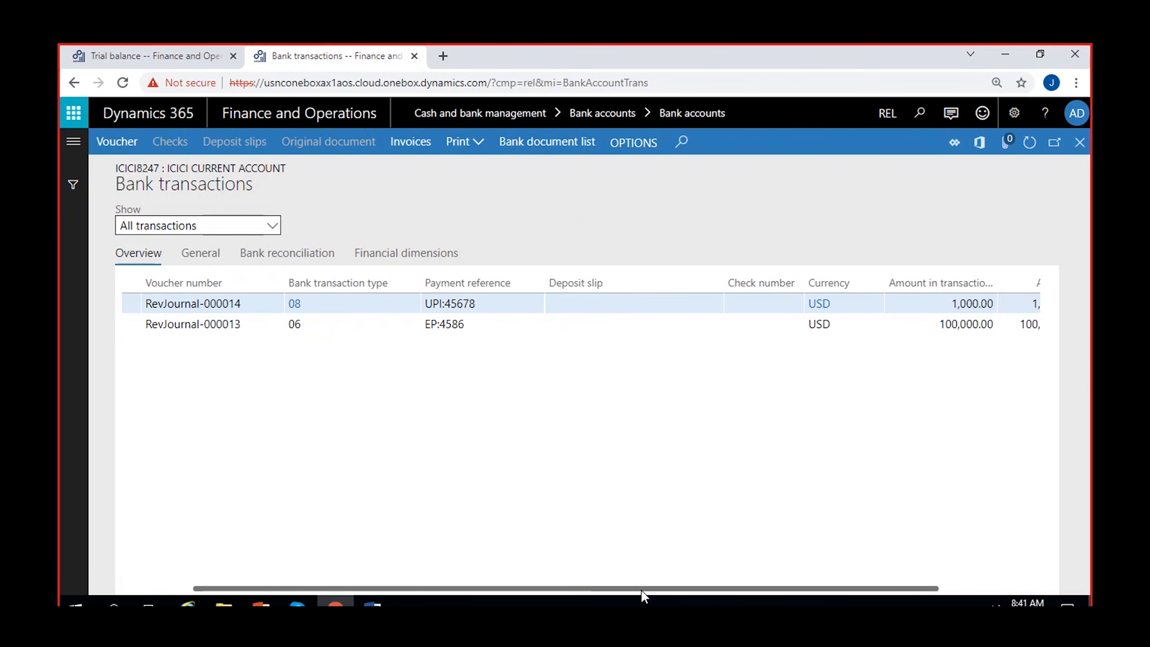
left_click(602, 303)
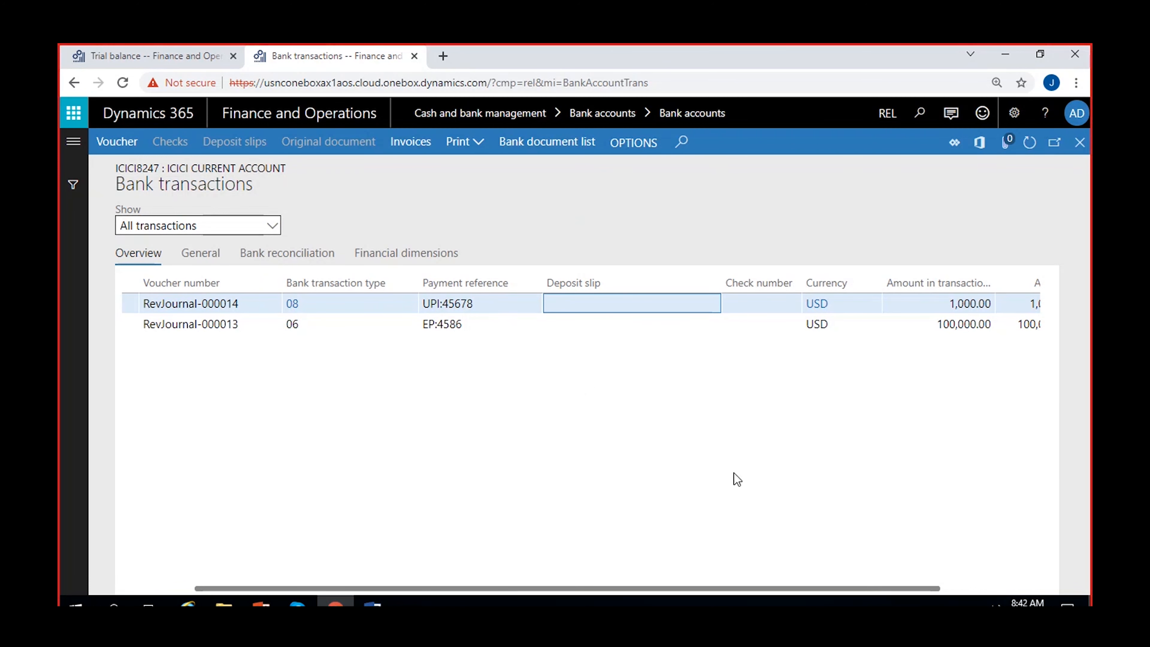
left_click(751, 309)
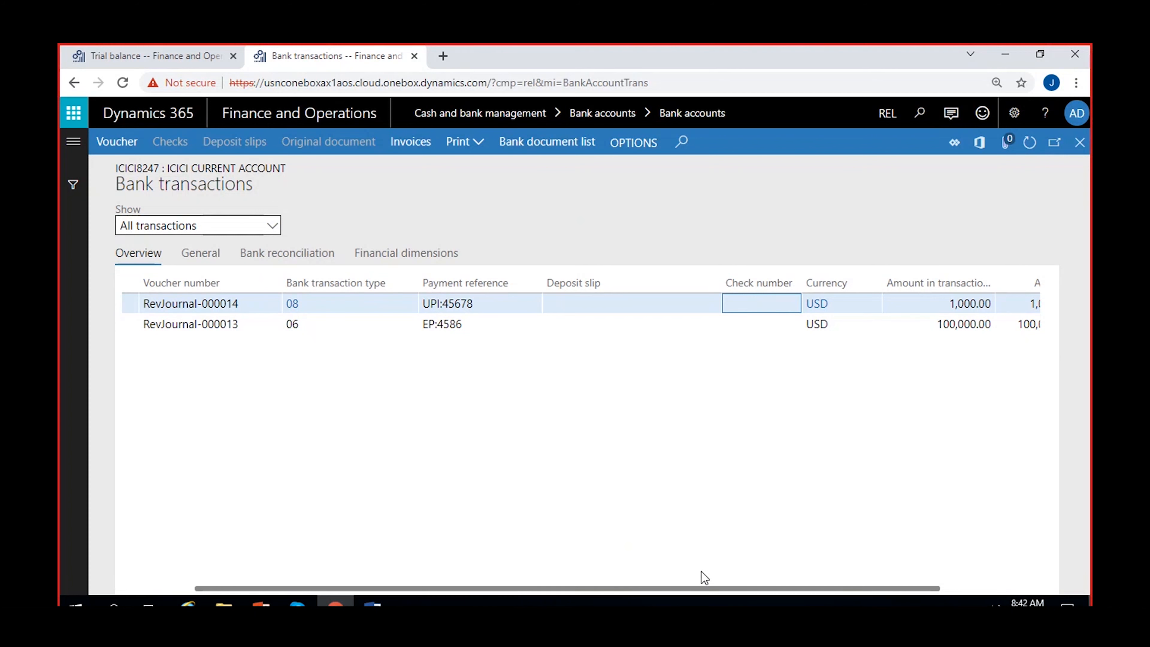
Examine the check number, currency, amount and reconciled fields of both bank transactions.
left_click_drag(693, 588, 752, 589)
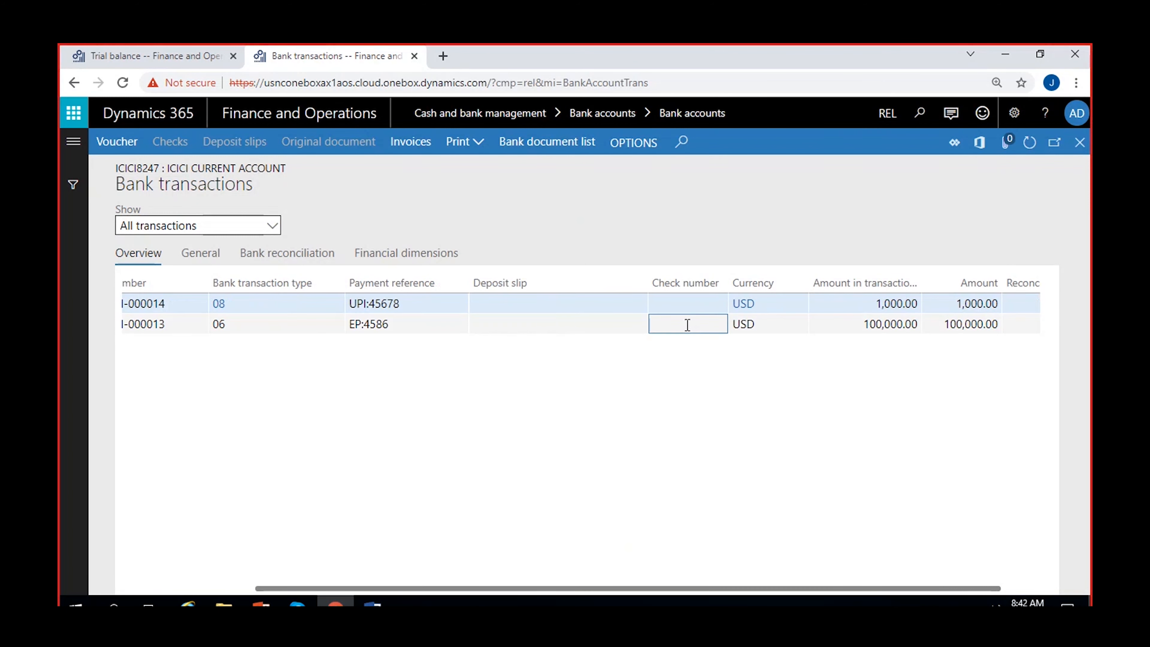
left_click(685, 323)
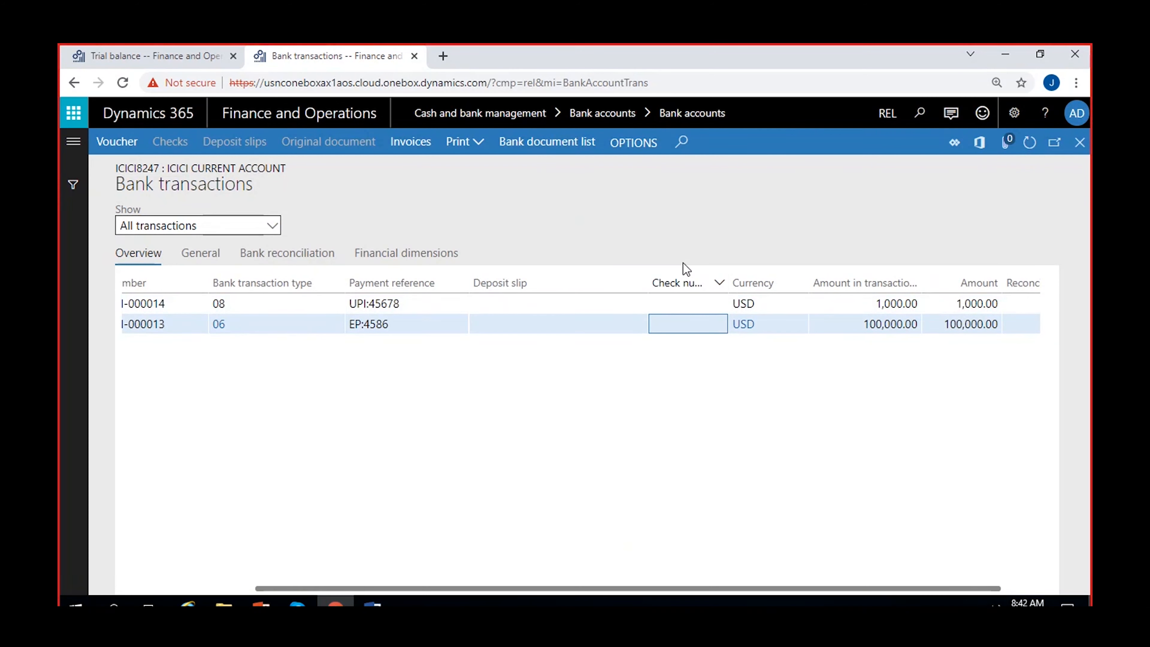
scroll(690, 514, "right", 2)
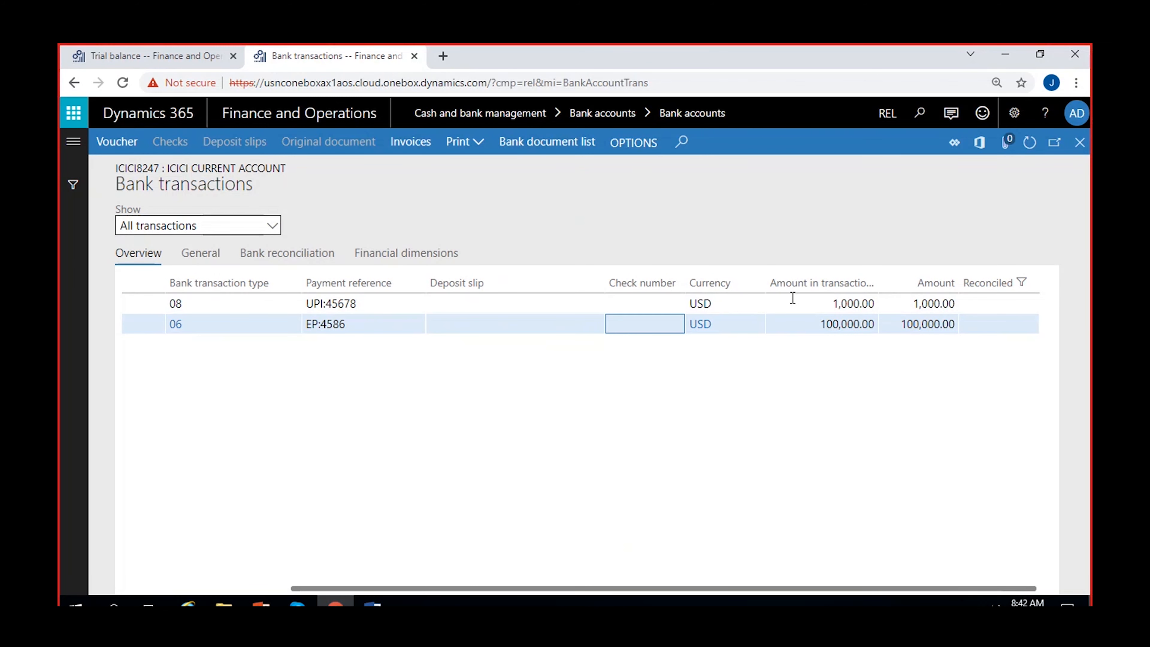
left_click(999, 303)
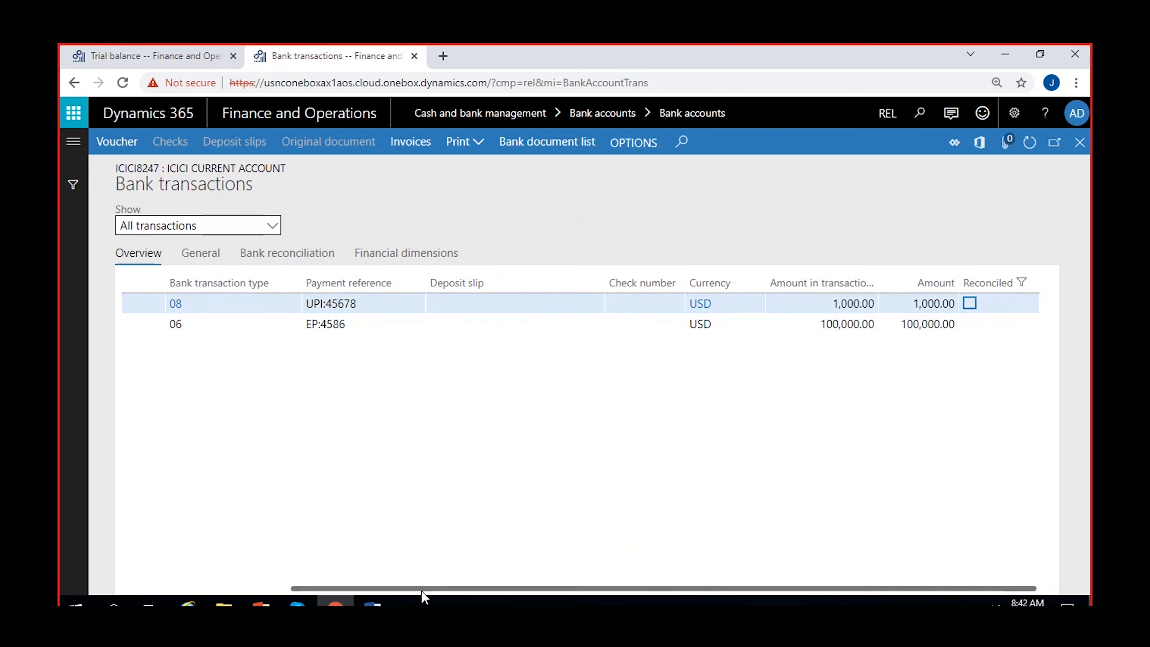
left_click_drag(450, 588, 153, 472)
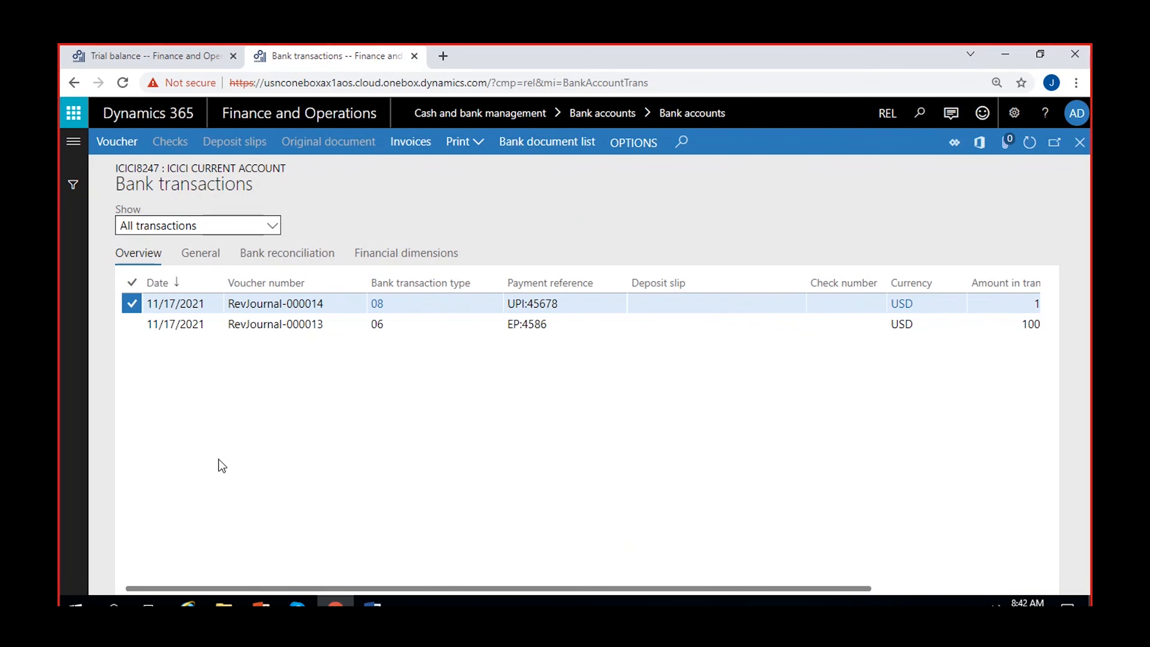
scroll(543, 374, "right", 4)
scroll(543, 375, "left", 4)
Review both ledger lines of the voucher for the bank transaction of type 08, then check the invoices related to that transaction.
left_click(476, 312)
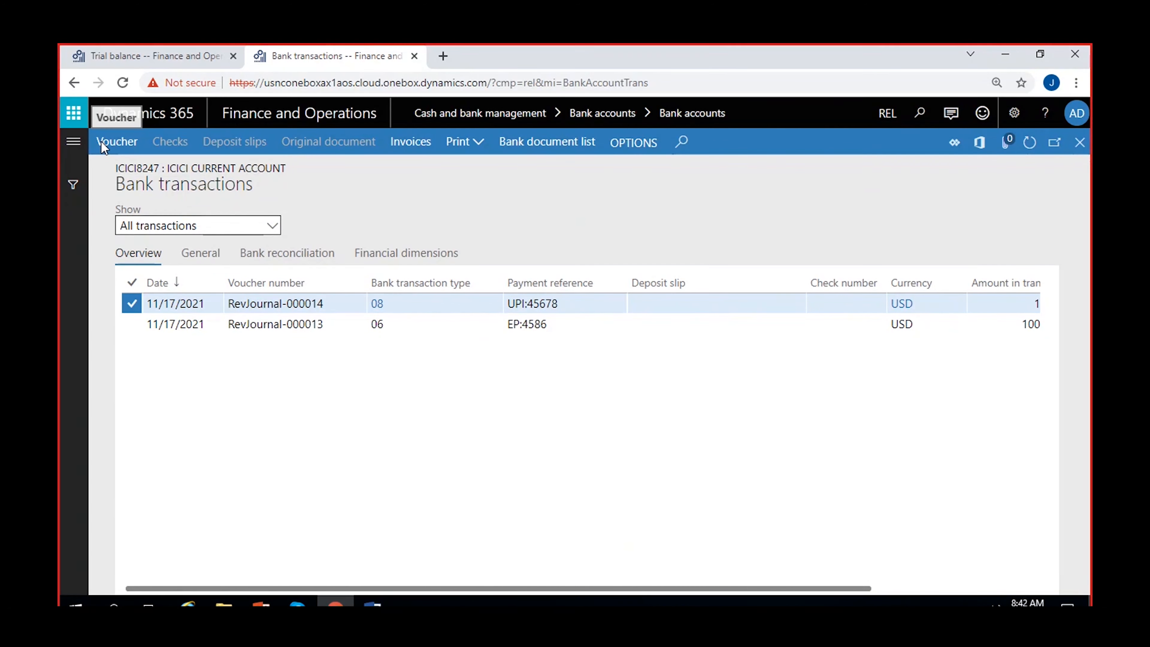
left_click(116, 142)
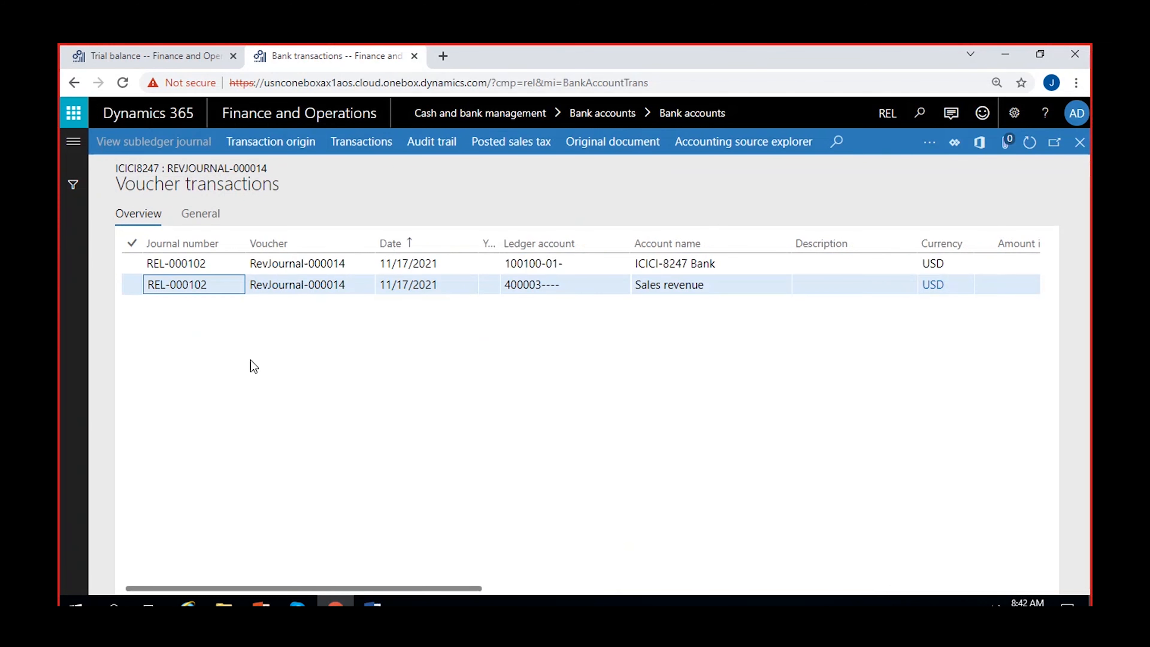
scroll(806, 302, "right", 4)
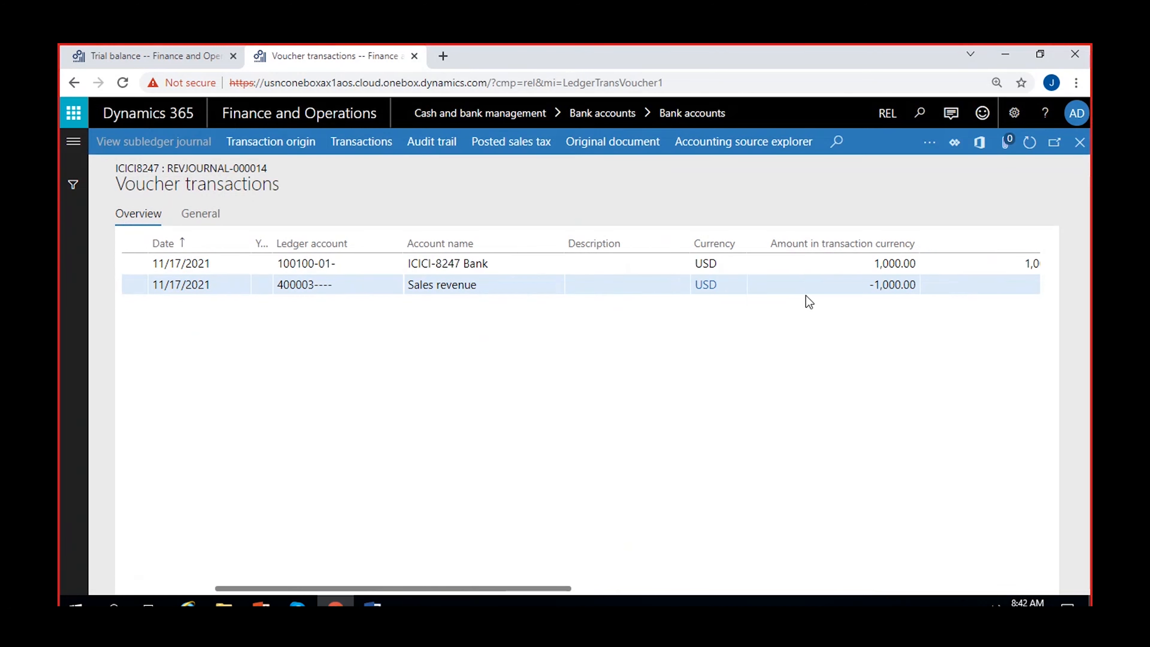
left_click(865, 285)
left_click(313, 263)
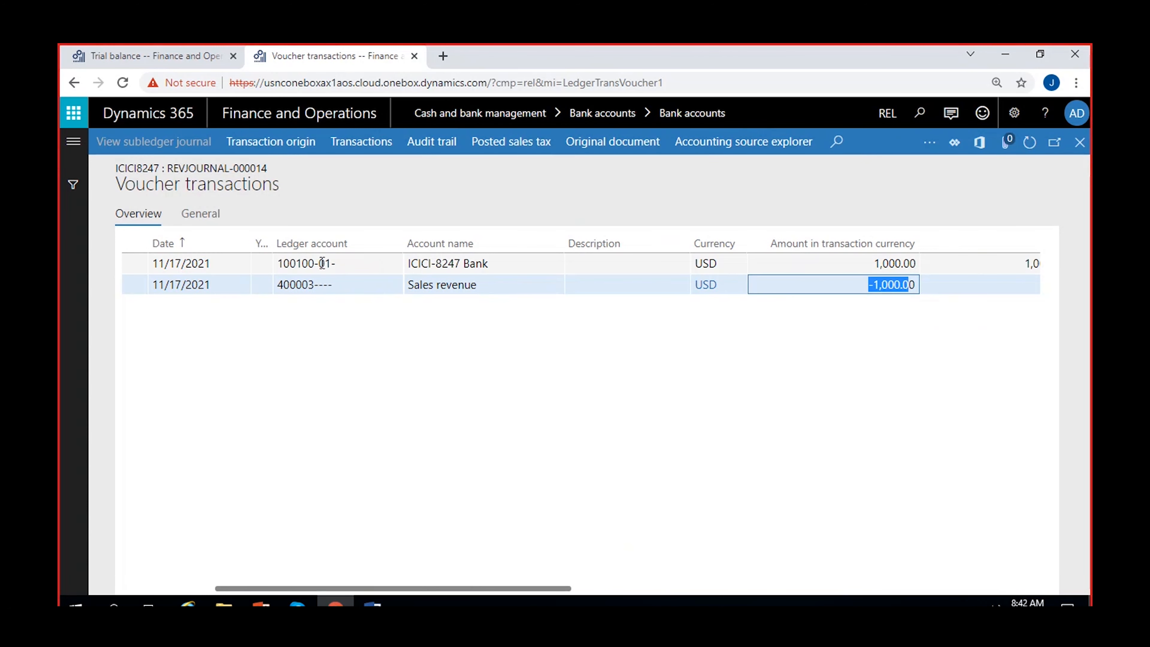
left_click(815, 264)
left_click(591, 501)
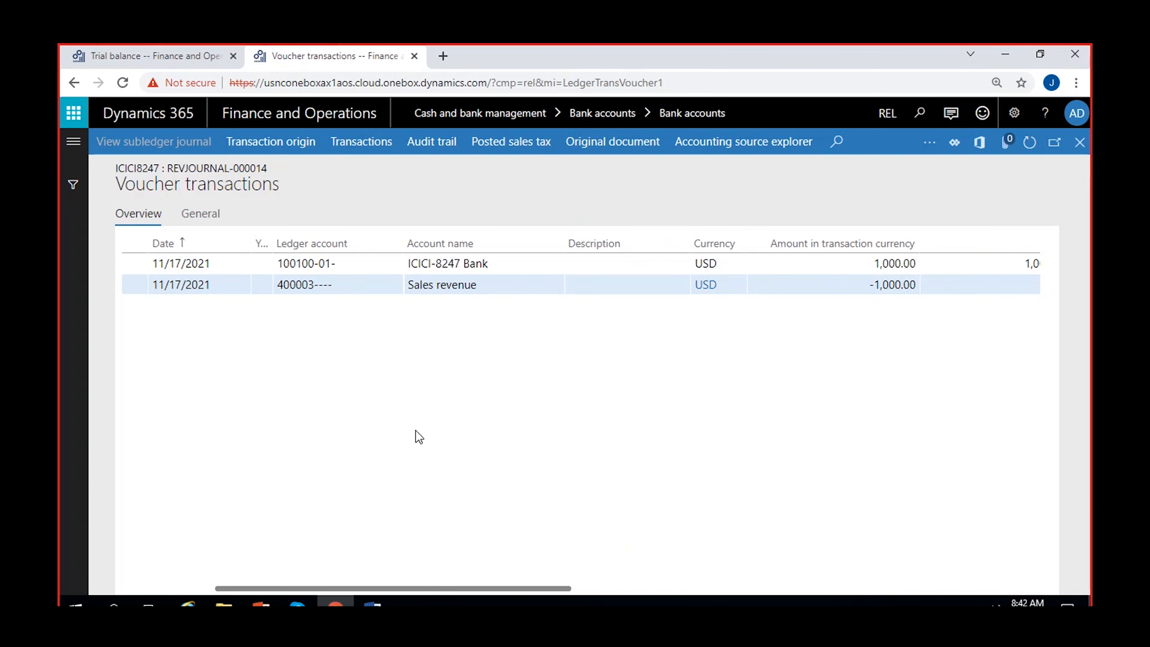
left_click(1079, 141)
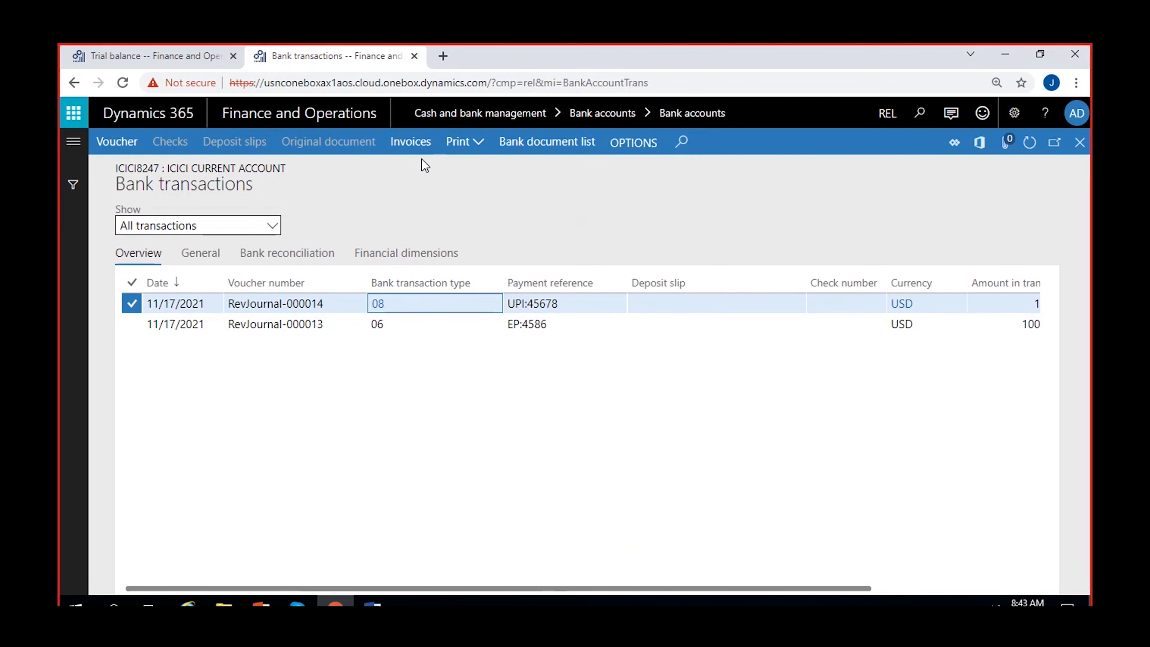
left_click(407, 149)
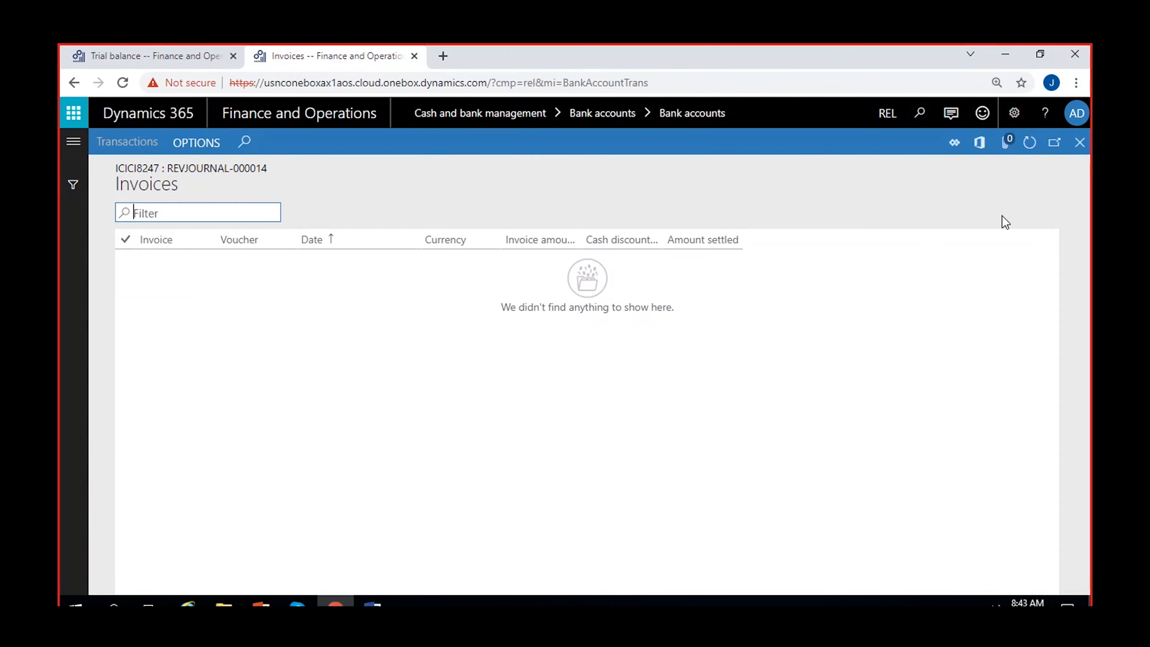
left_click(1079, 143)
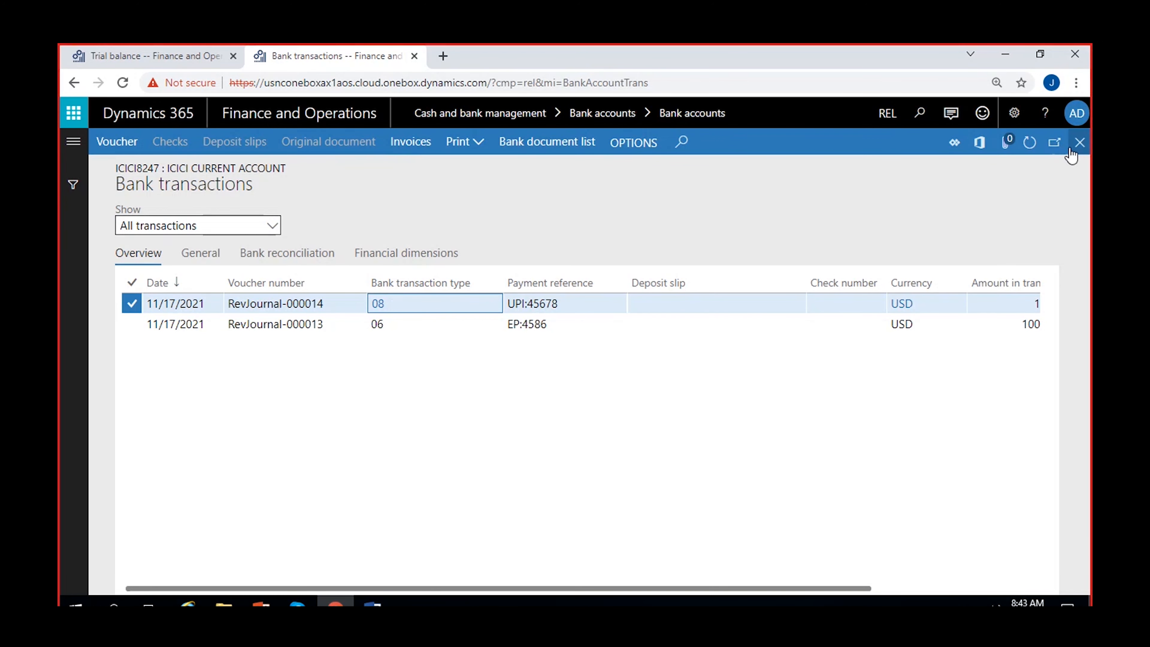
Show only the reconciled bank transactions, then only the unreconciled ones, and restore the view of all transactions.
left_click(272, 227)
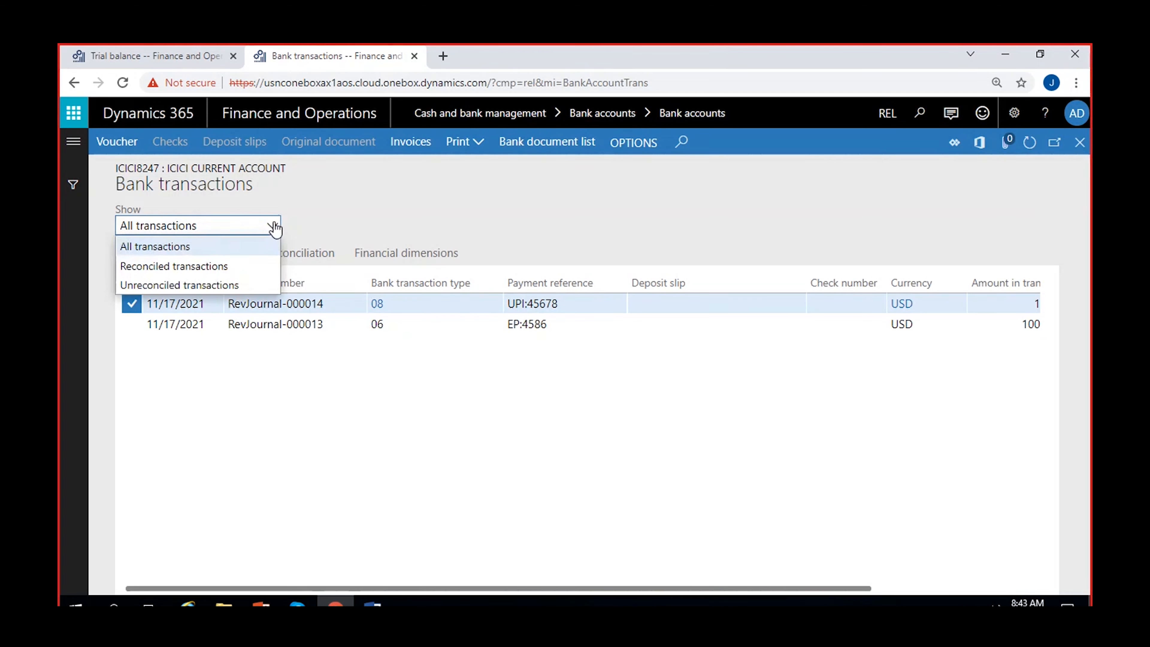
left_click(222, 266)
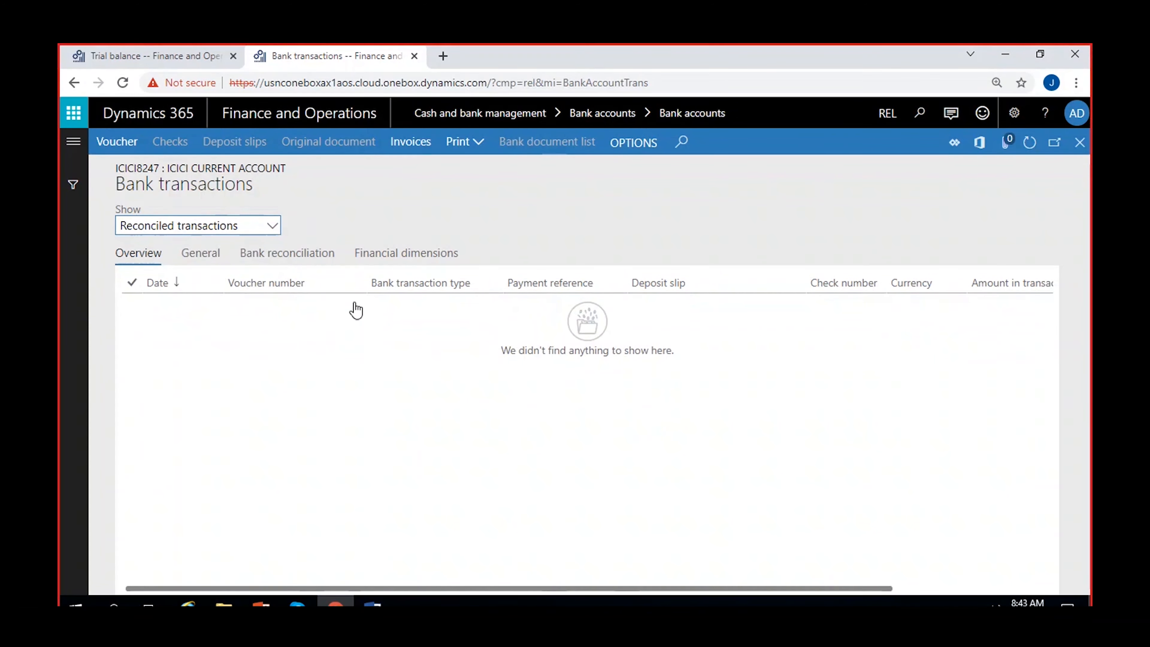
left_click(274, 224)
left_click(200, 286)
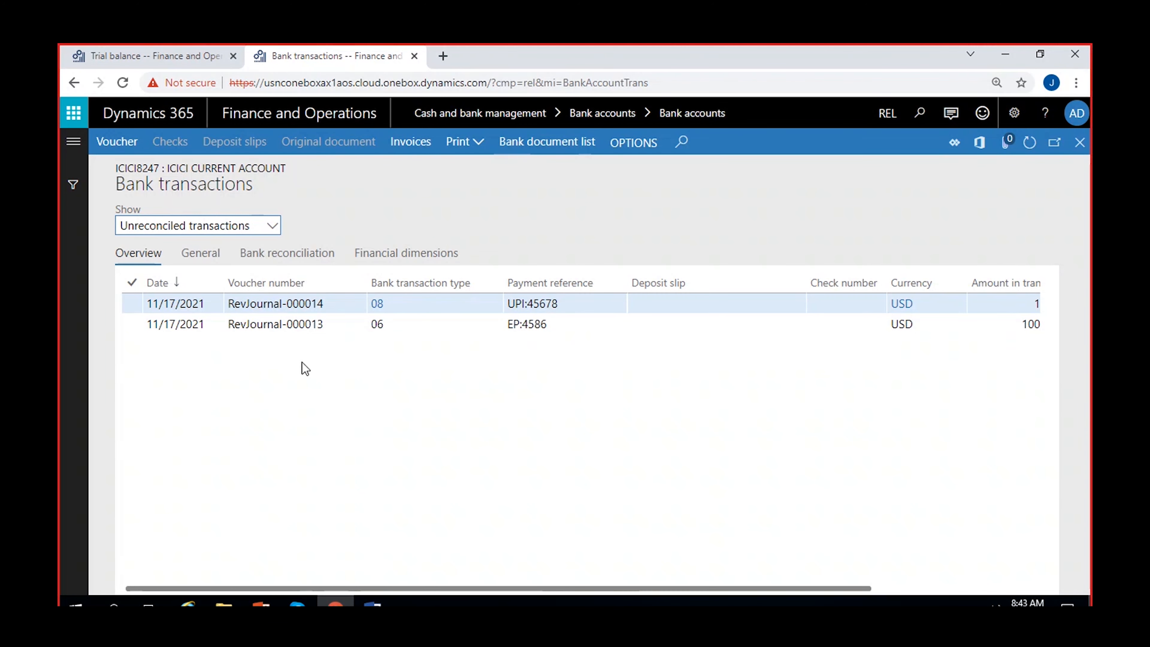
left_click(272, 225)
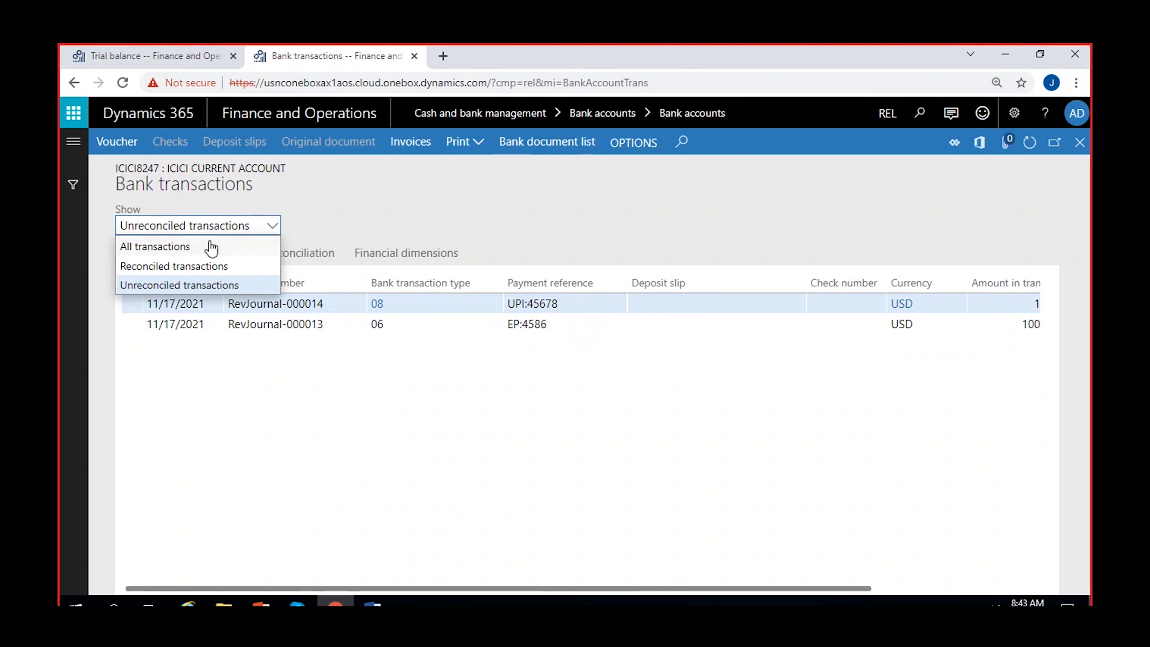
left_click(213, 244)
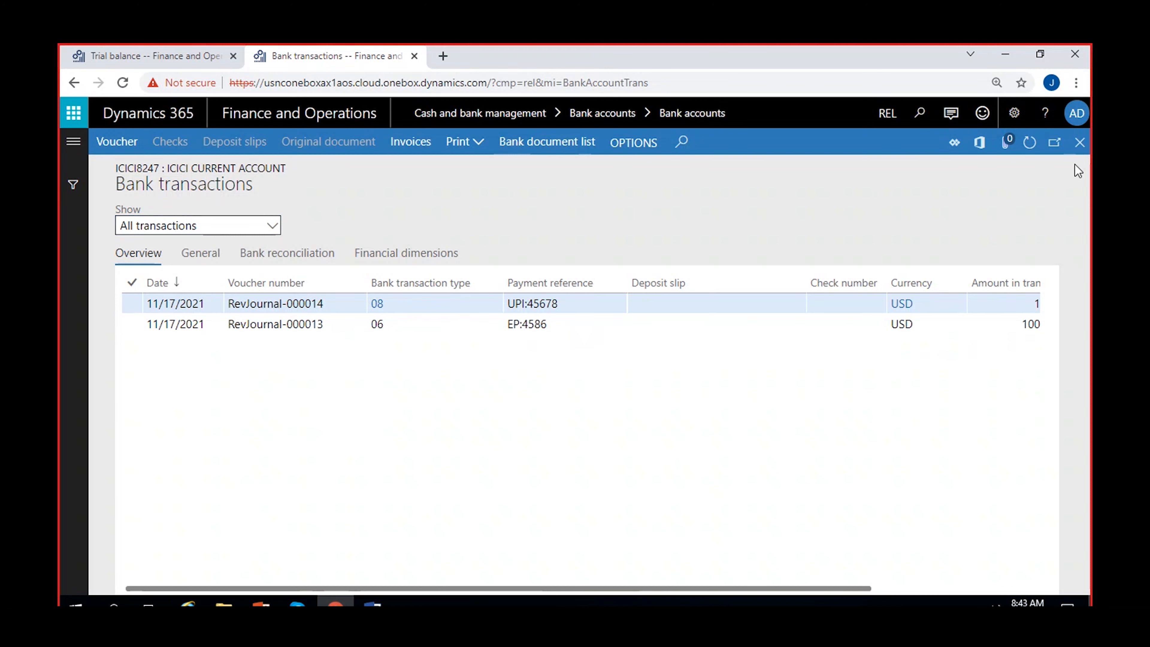
Close the bank transactions, return to the bank accounts list and select the State Bank of India - FD account.
left_click(1080, 142)
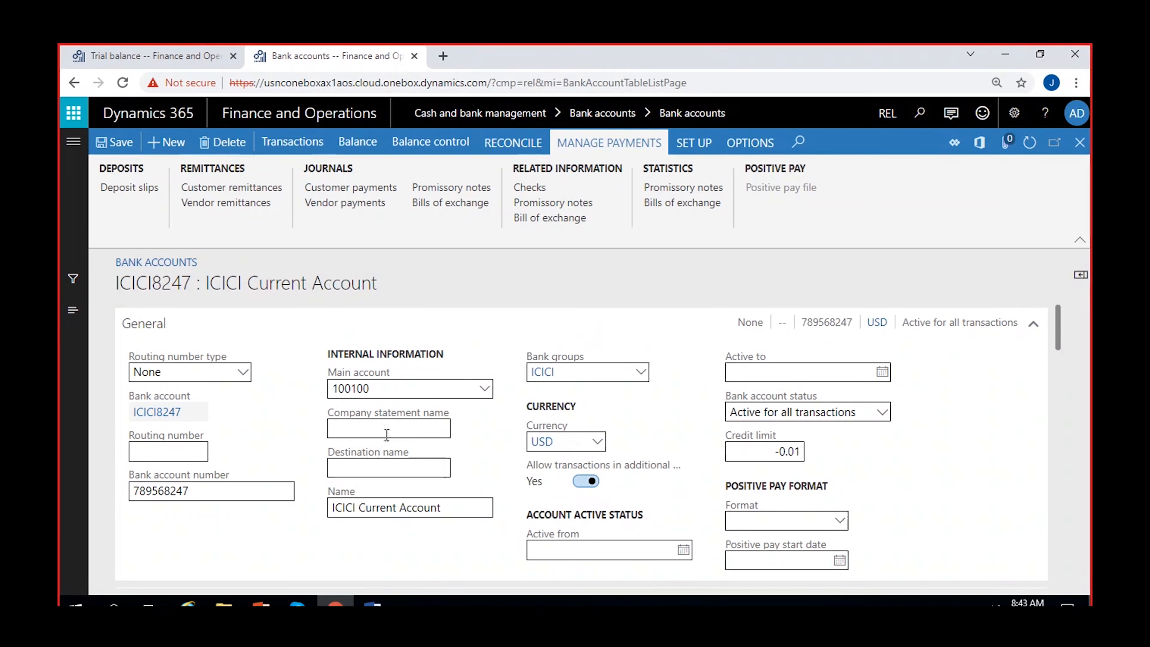
left_click(1080, 143)
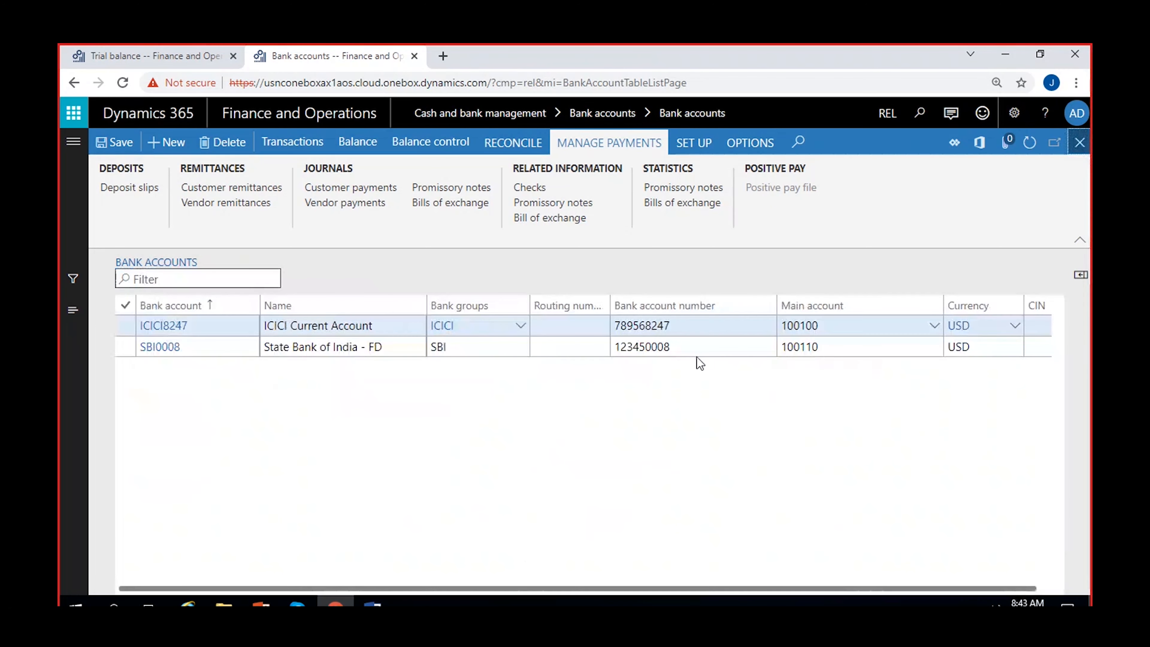
left_click(470, 345)
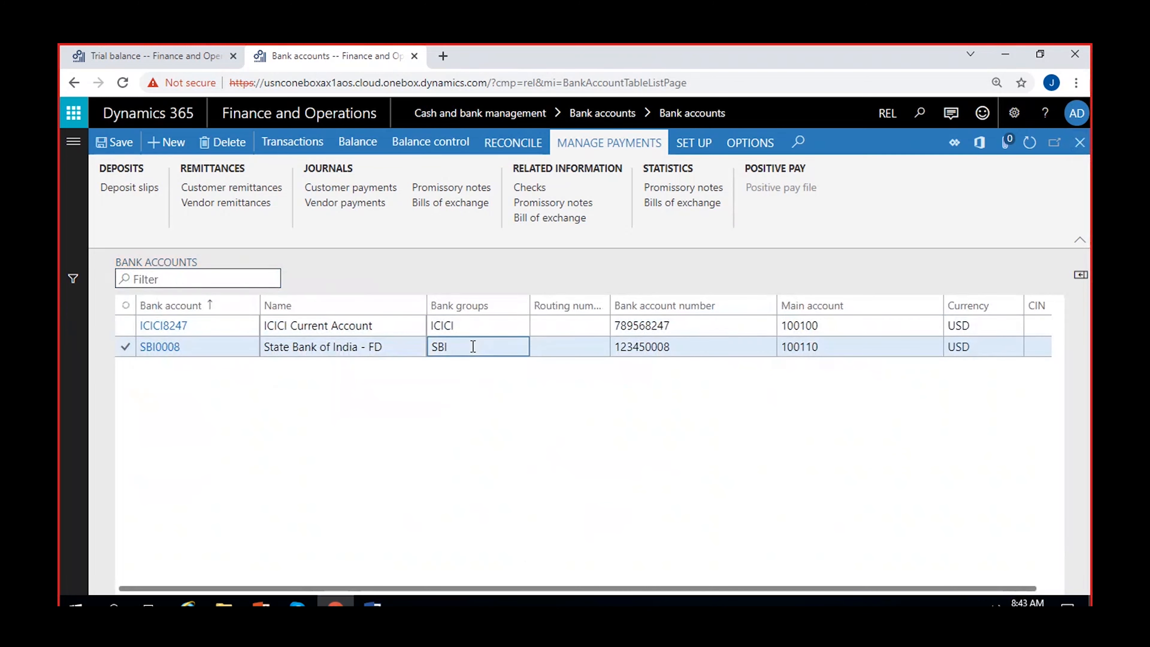
Create a new general journal in the general ledger with the journal name RevJournal.
left_click(155, 54)
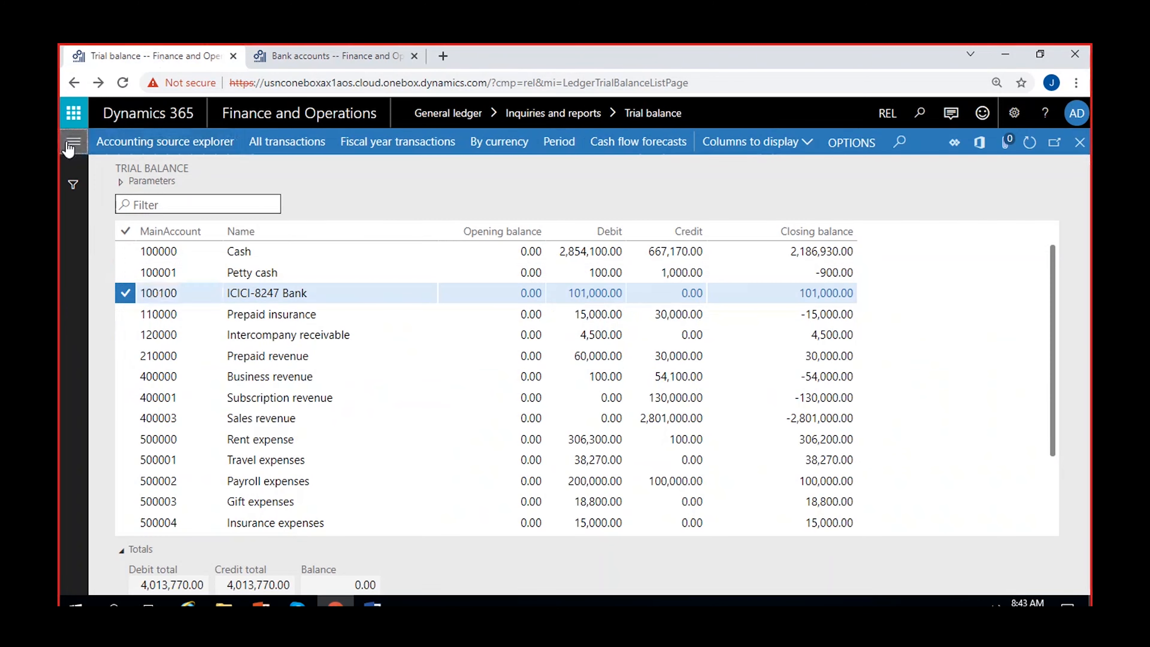
left_click(74, 142)
left_click(310, 446)
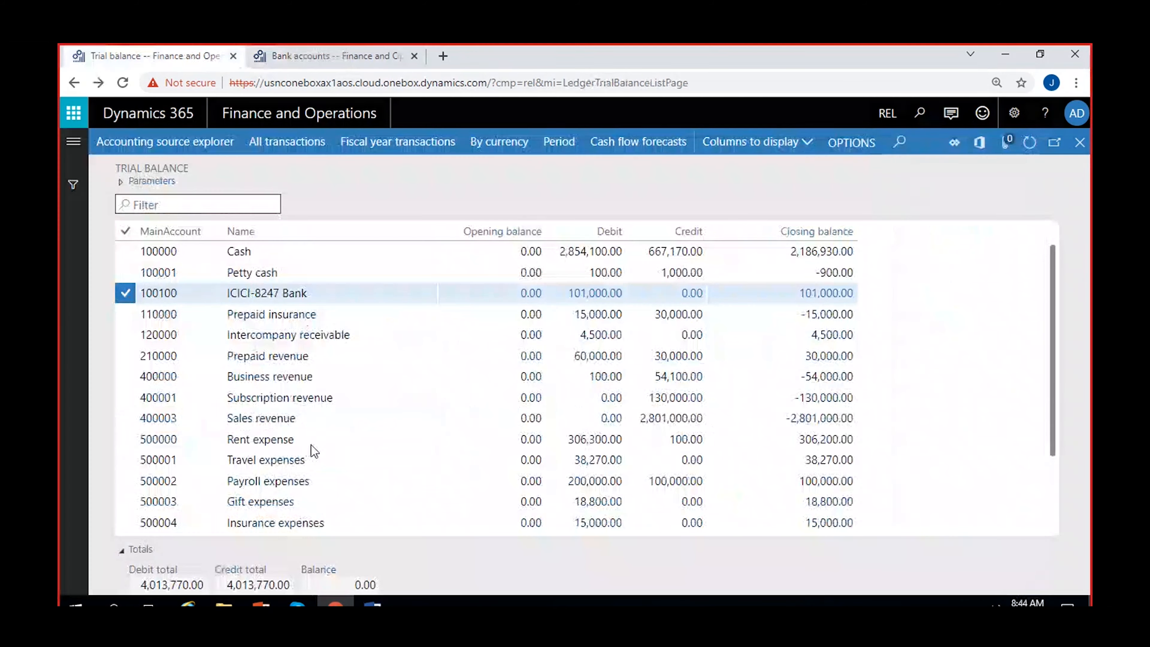
left_click(168, 142)
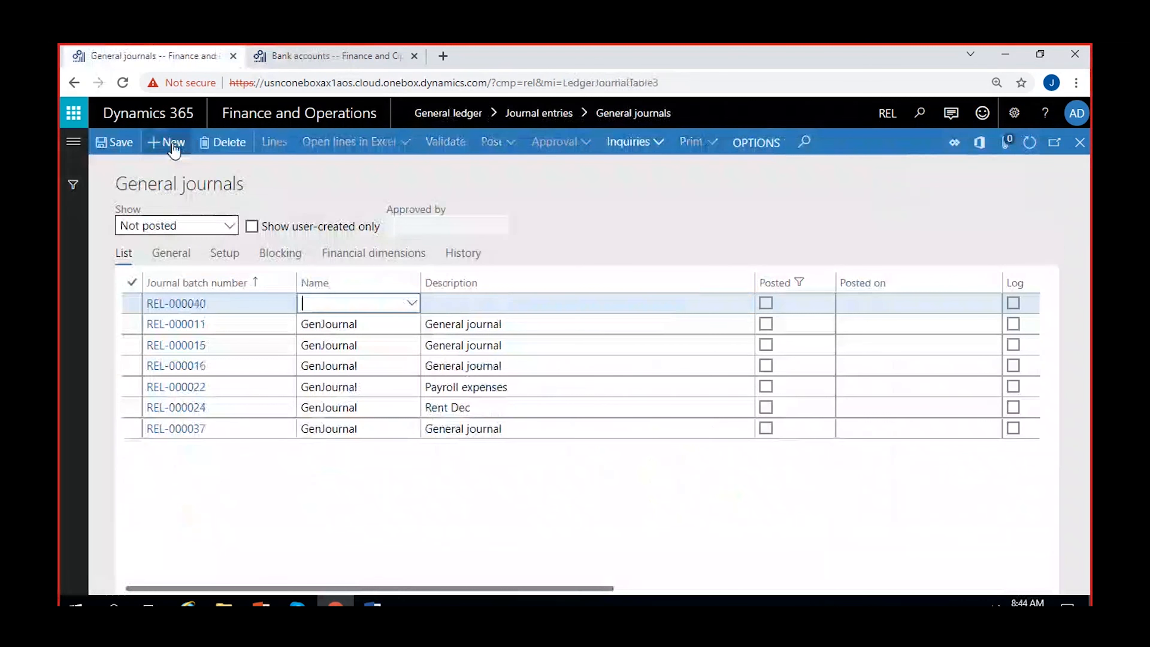
left_click(411, 303)
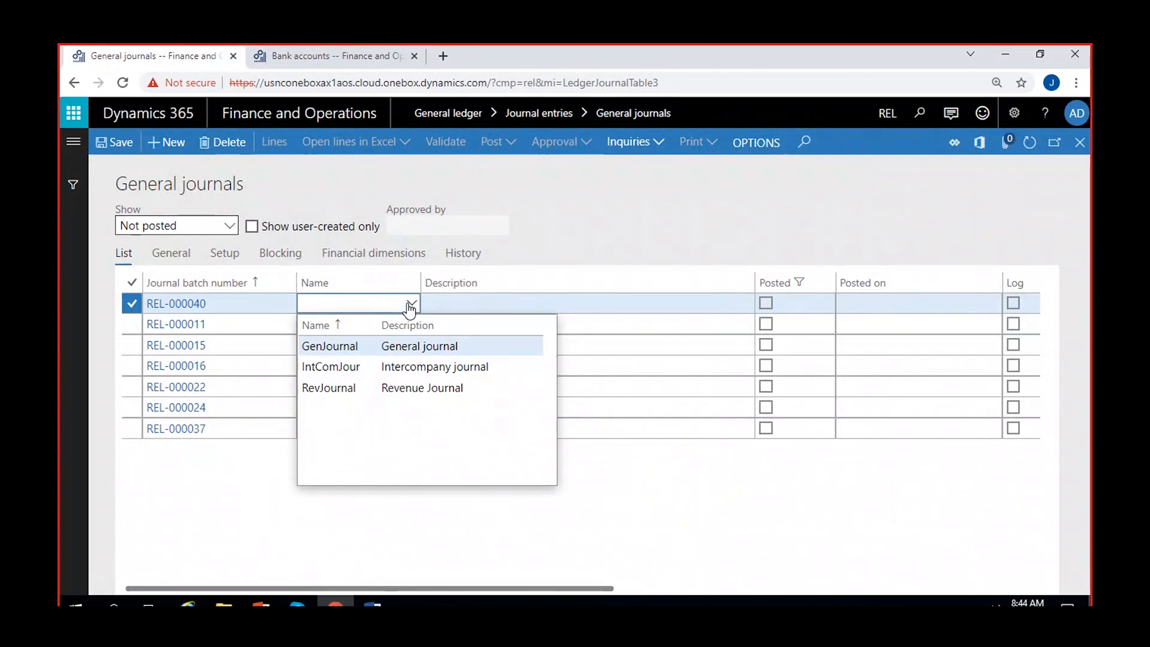
left_click(338, 386)
Open the new journal's lines and enter a credit of 50,000.00 to ledger account 400001, Subscription revenue.
left_click(270, 142)
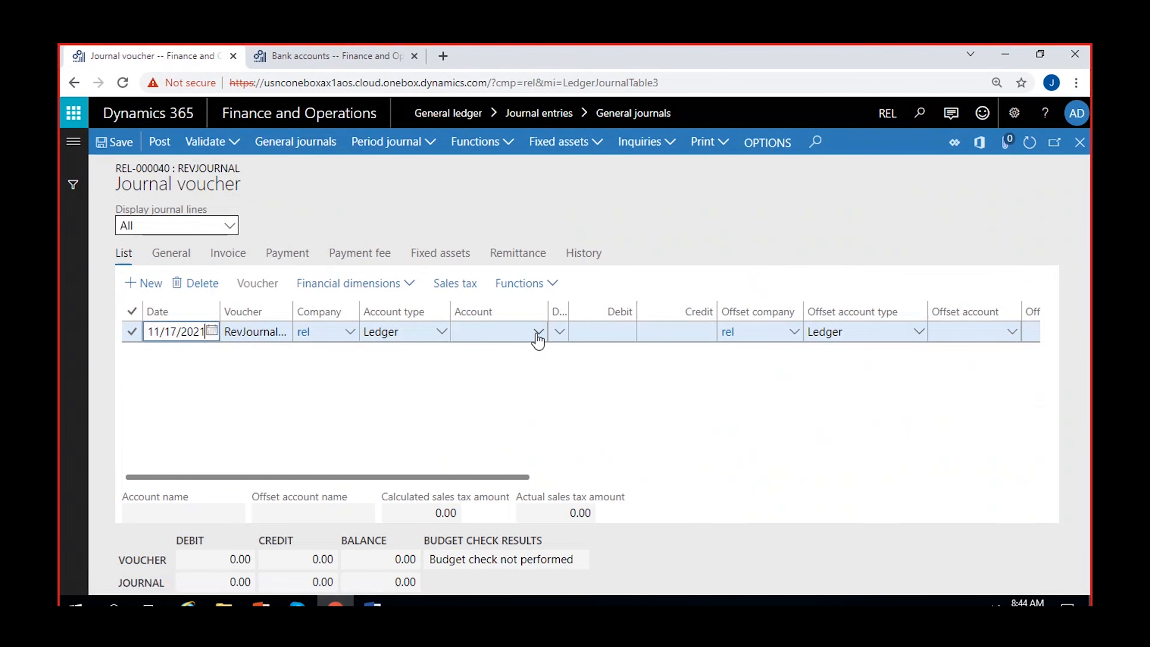
left_click(539, 334)
type("4--")
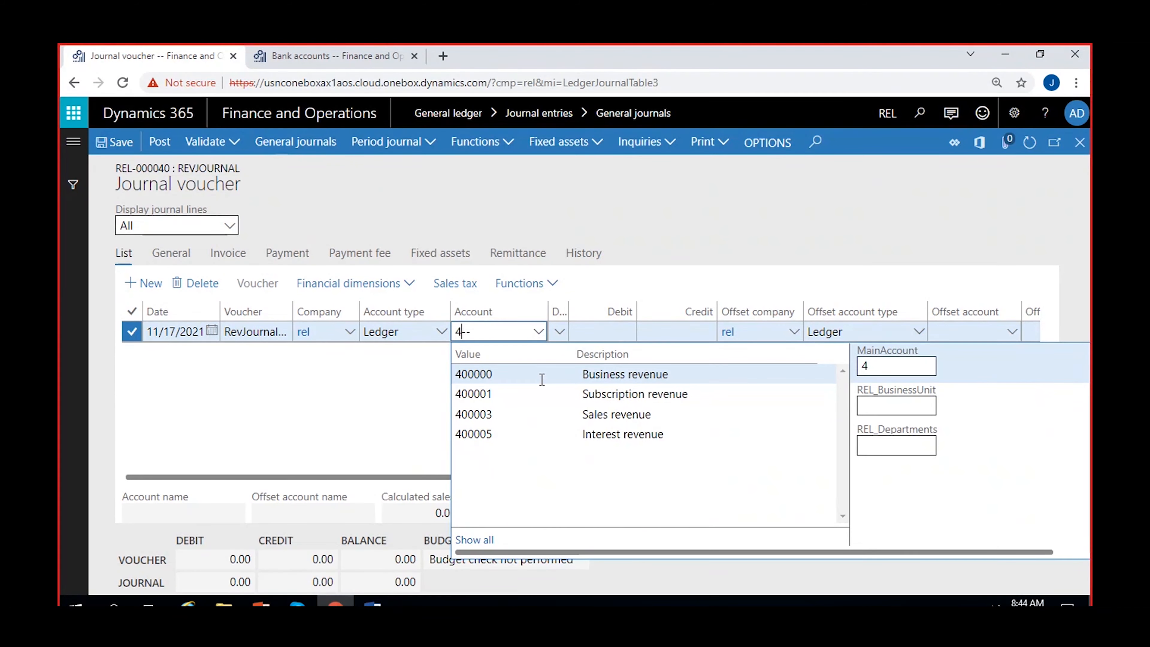
left_click(551, 393)
left_click(400, 408)
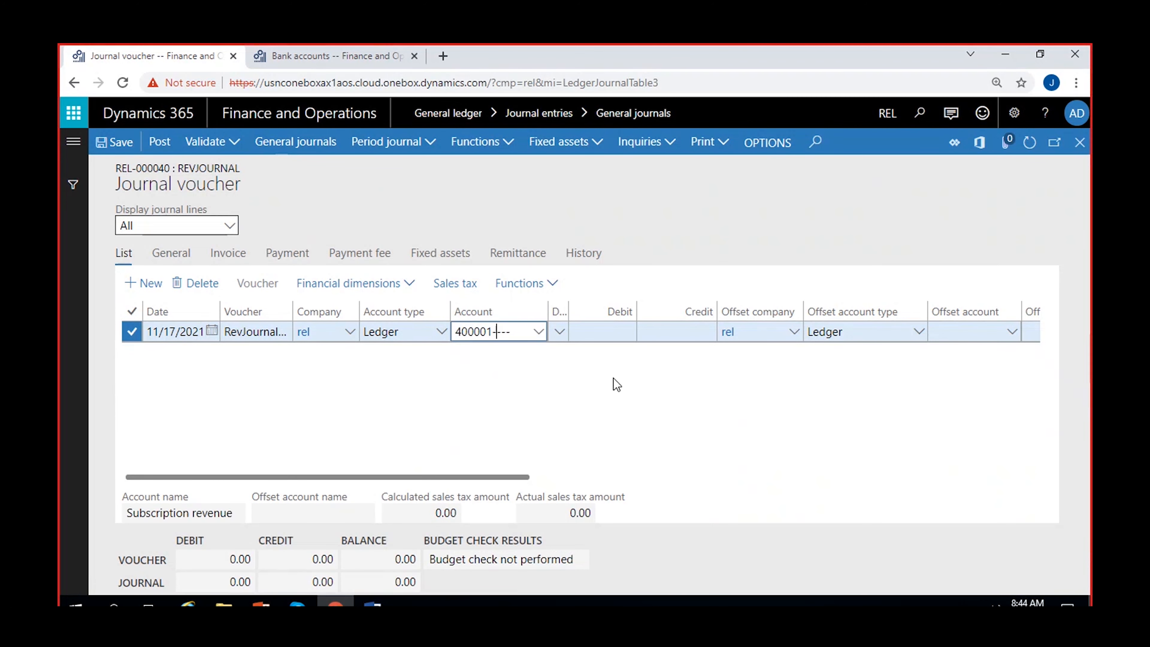
left_click(679, 331)
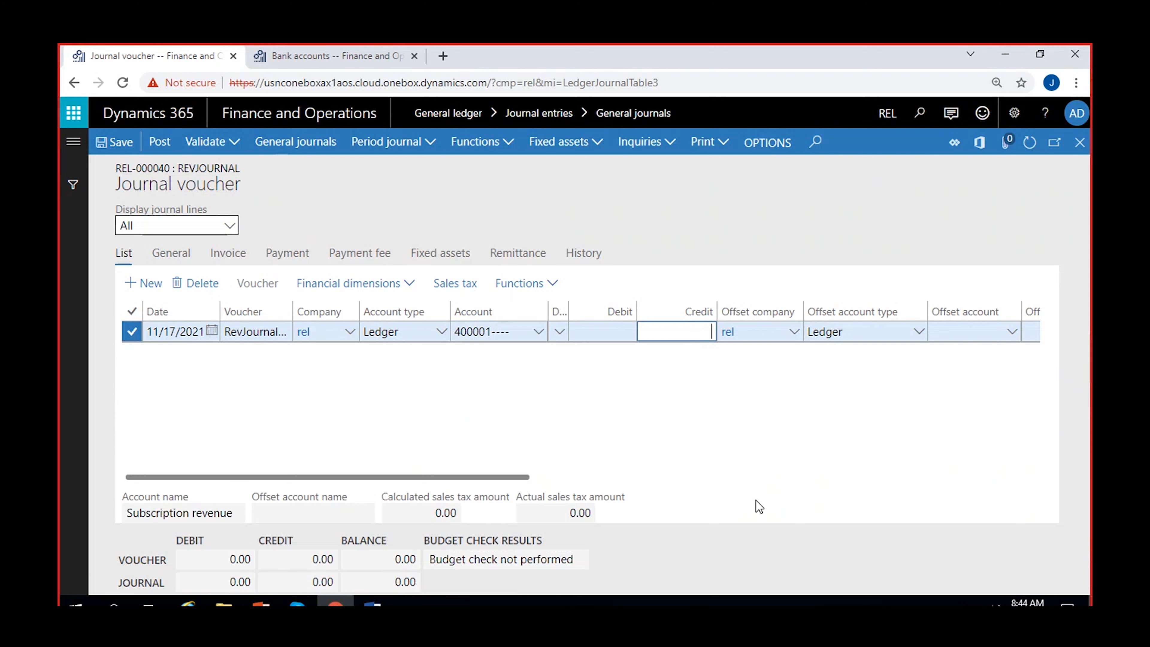
type("500000.00")
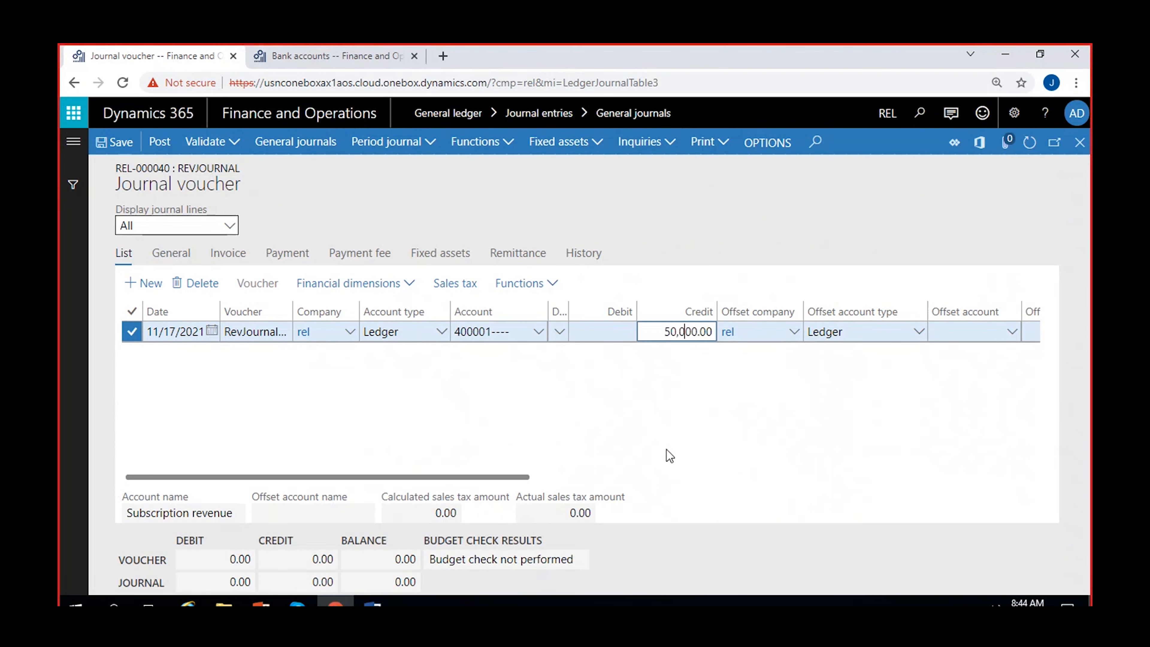
Set the journal line's offset account type to Bank and its offset account to State Bank of India - FD.
scroll(663, 446, "right", 2)
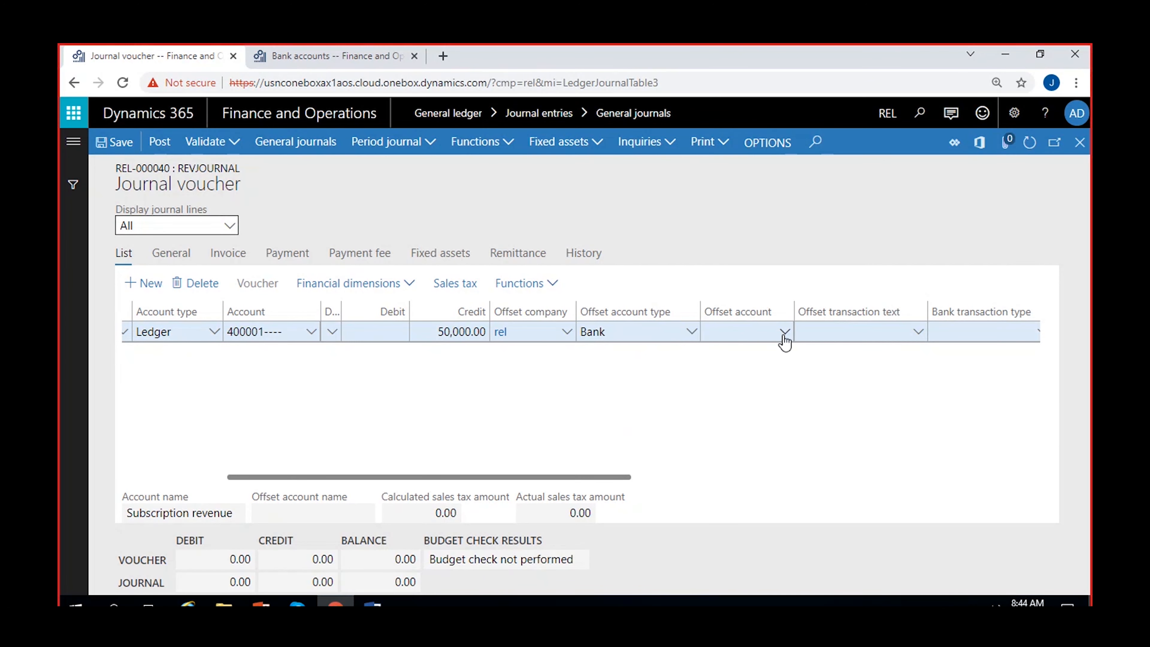
left_click(784, 334)
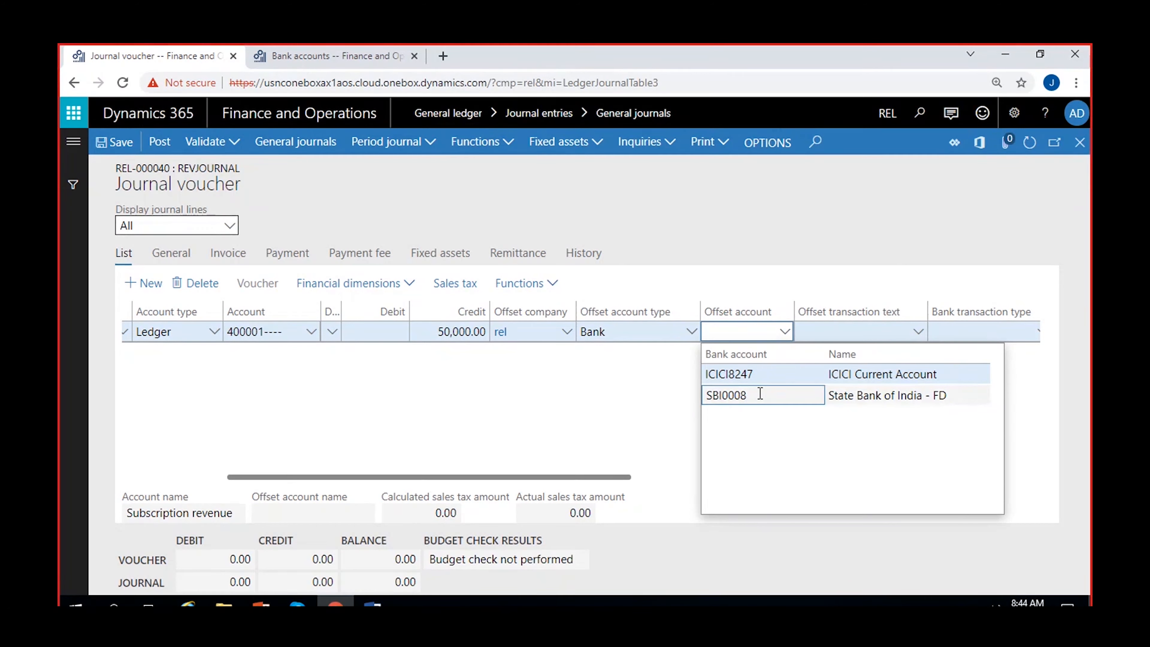
left_click(759, 394)
left_click(639, 404)
Set the journal line's bank transaction type to 08, UPI receipts.
scroll(639, 403, "right", 2)
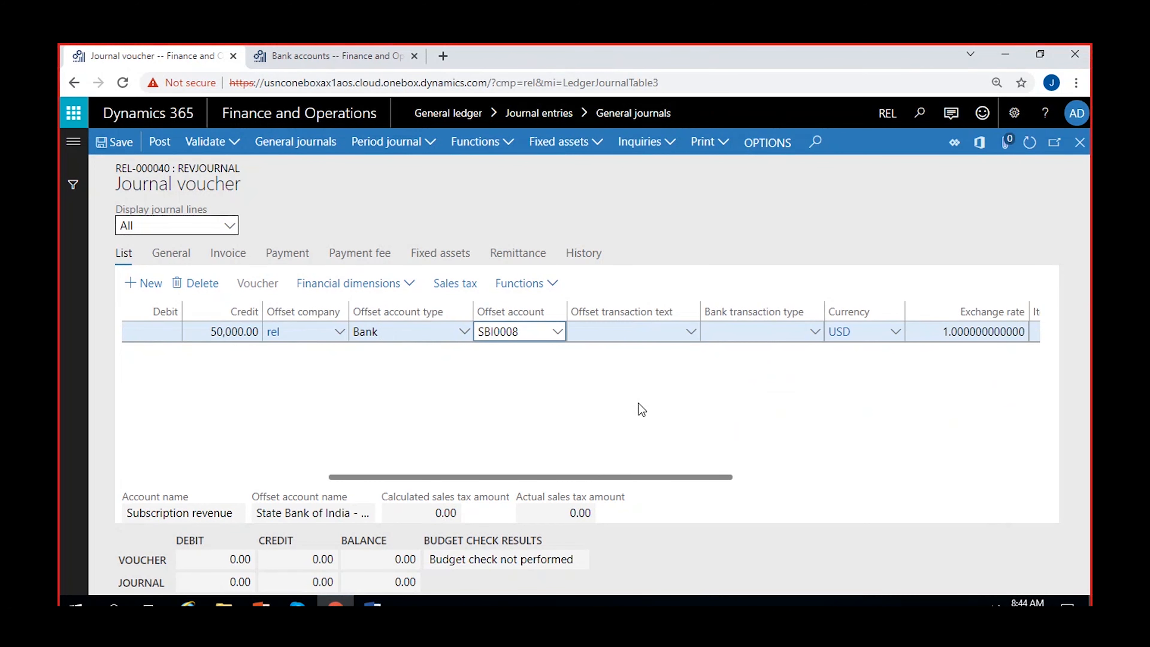
left_click(817, 332)
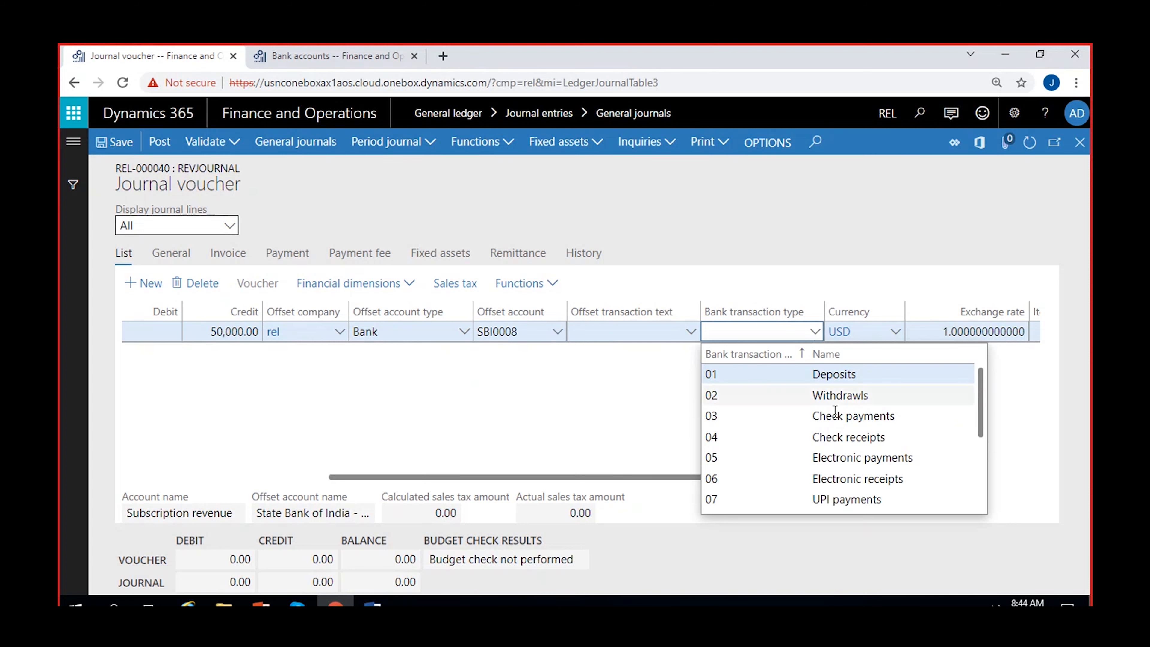
scroll(873, 469, "down", 2)
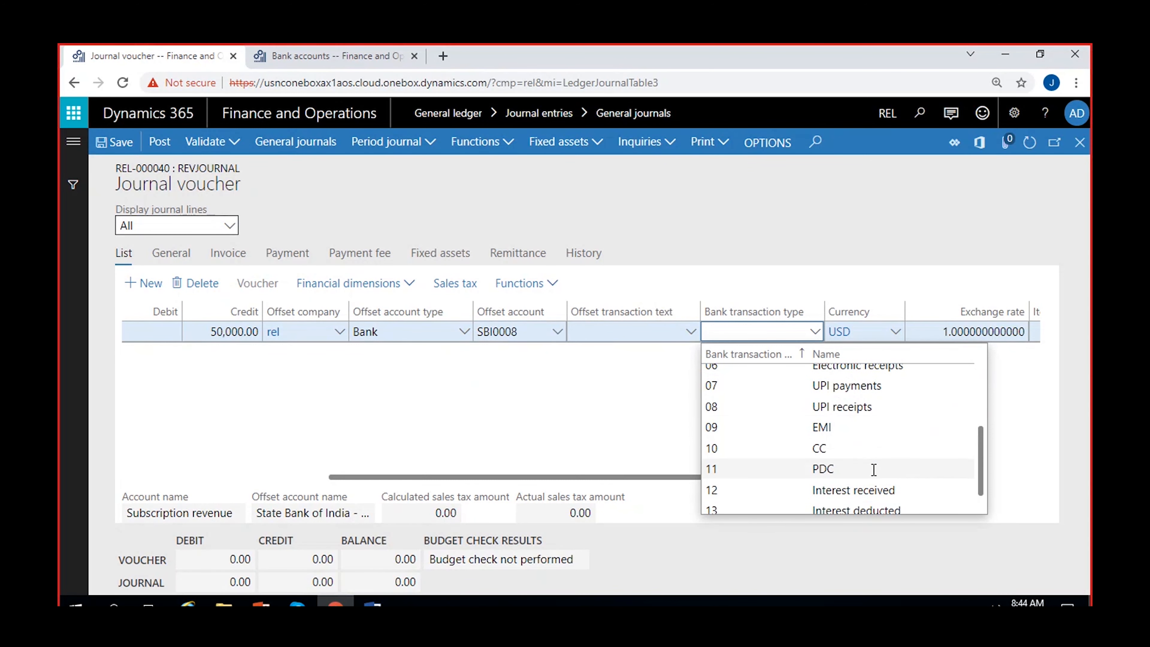
left_click(851, 406)
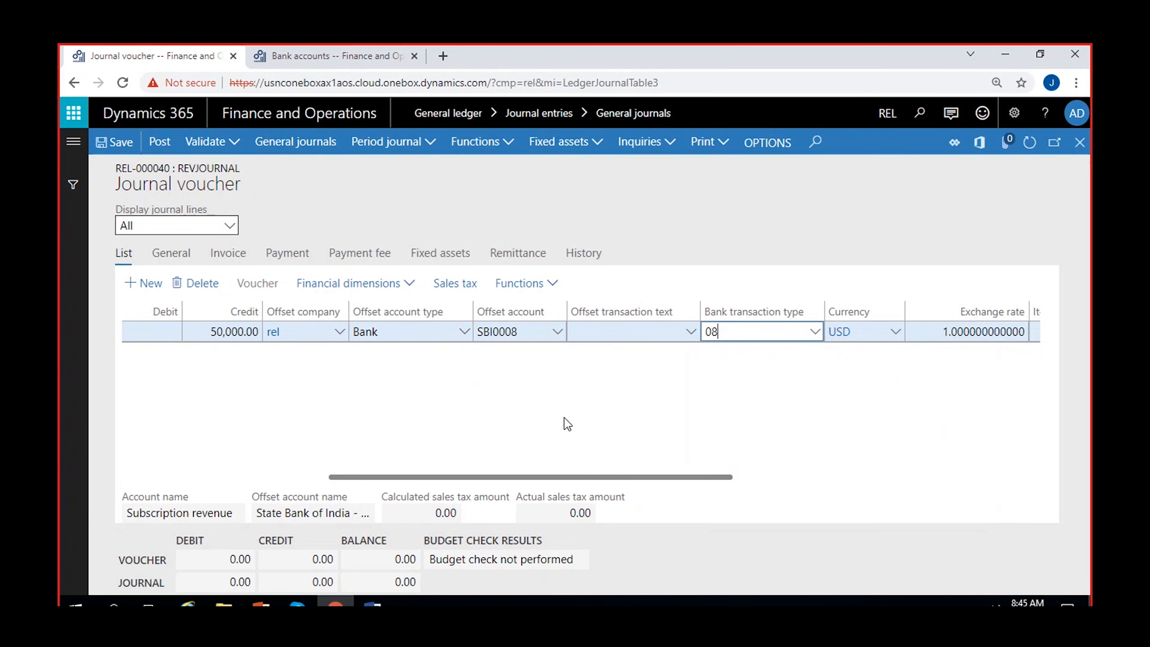
Check the payment details of the journal line, including the payment reference field, and return to the line list.
left_click(286, 257)
left_click(544, 353)
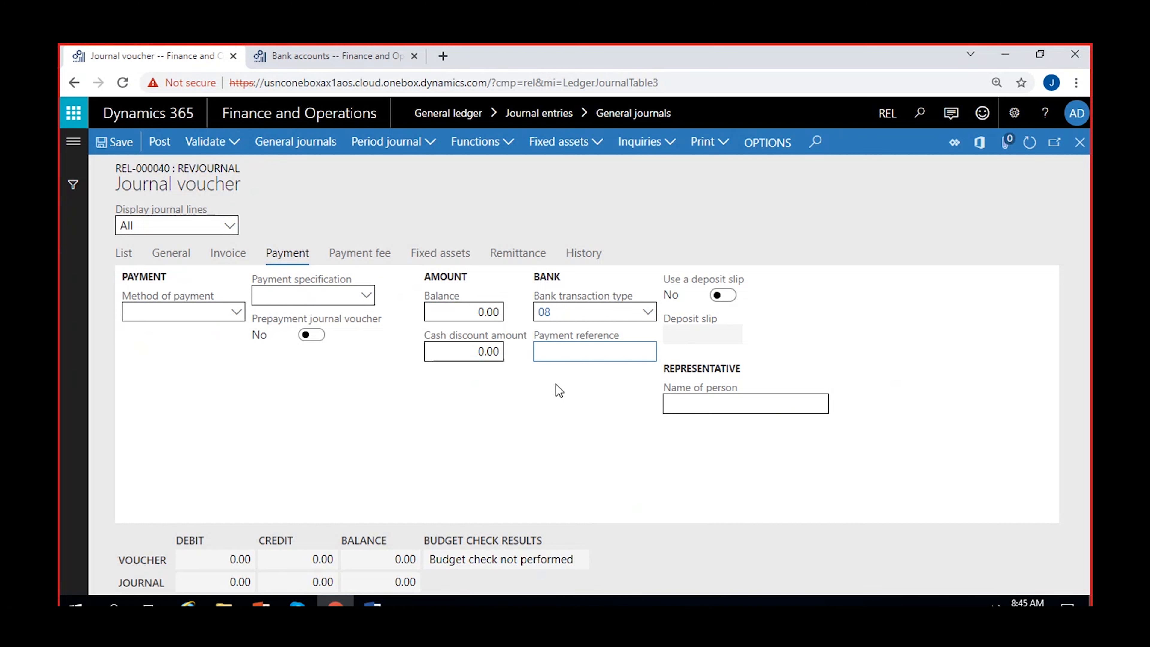
left_click(124, 253)
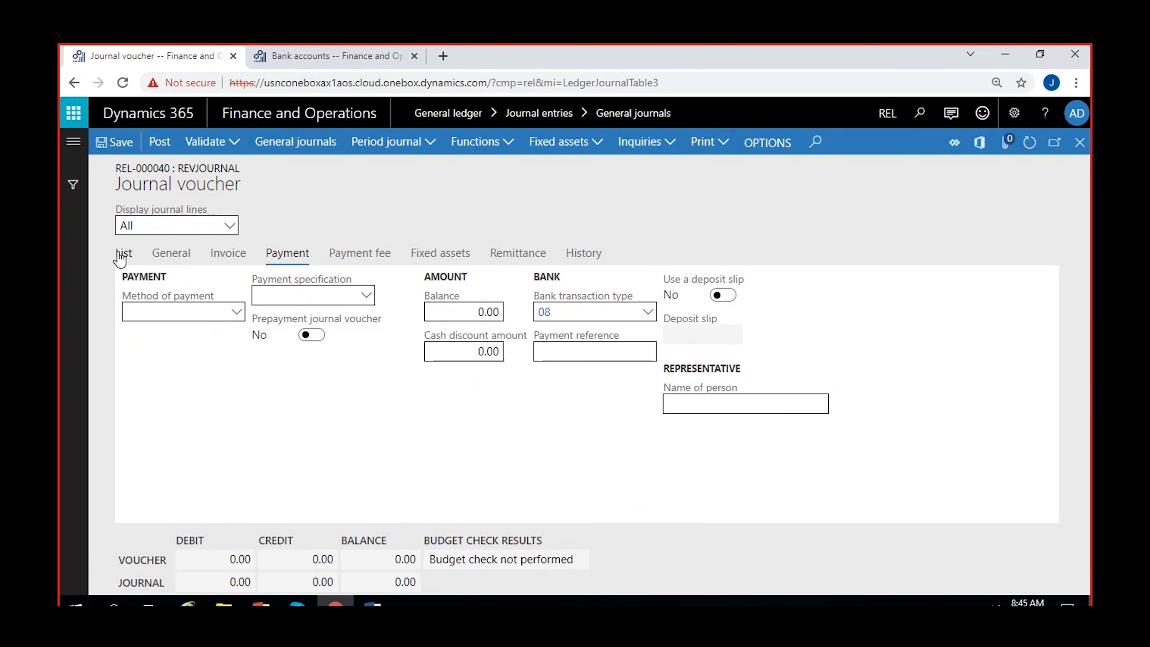
Open personalization for the journal lines grid and bring up the list of fields that can be inserted.
scroll(820, 380, "right", 5)
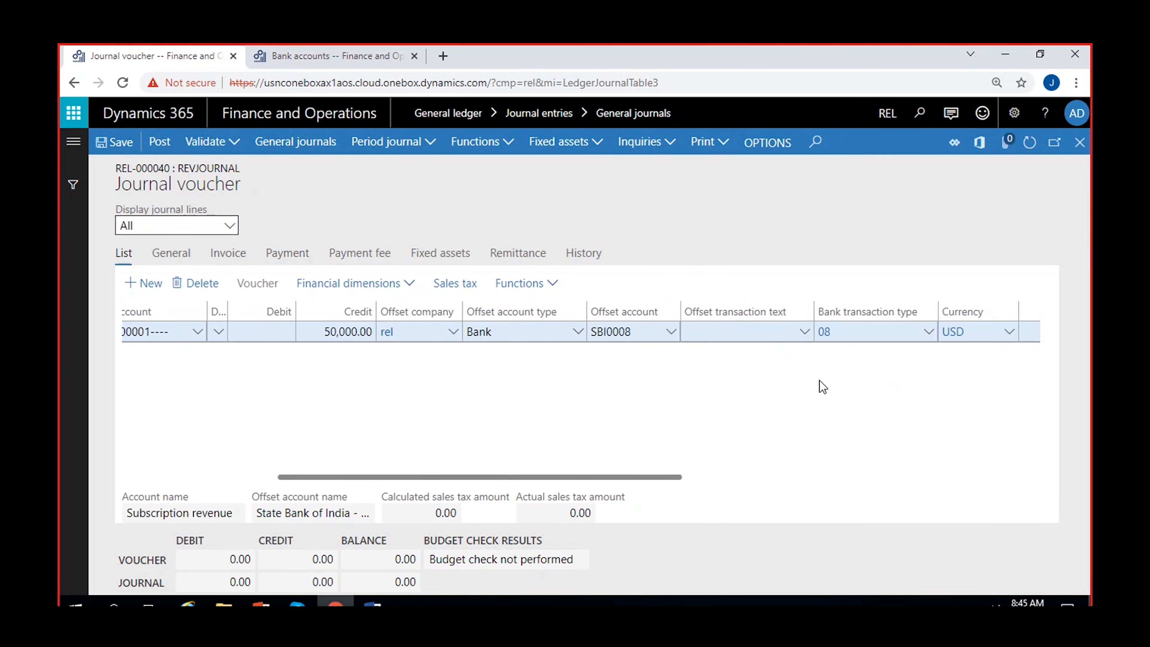
scroll(823, 386, "right", 3)
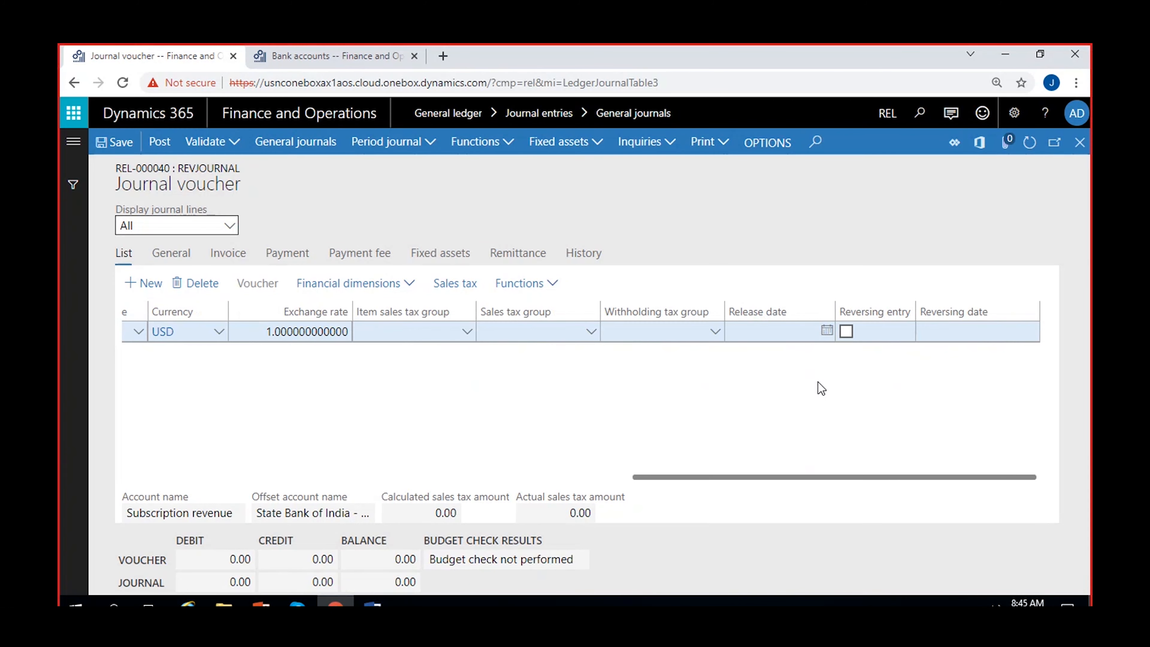
right_click(1040, 302)
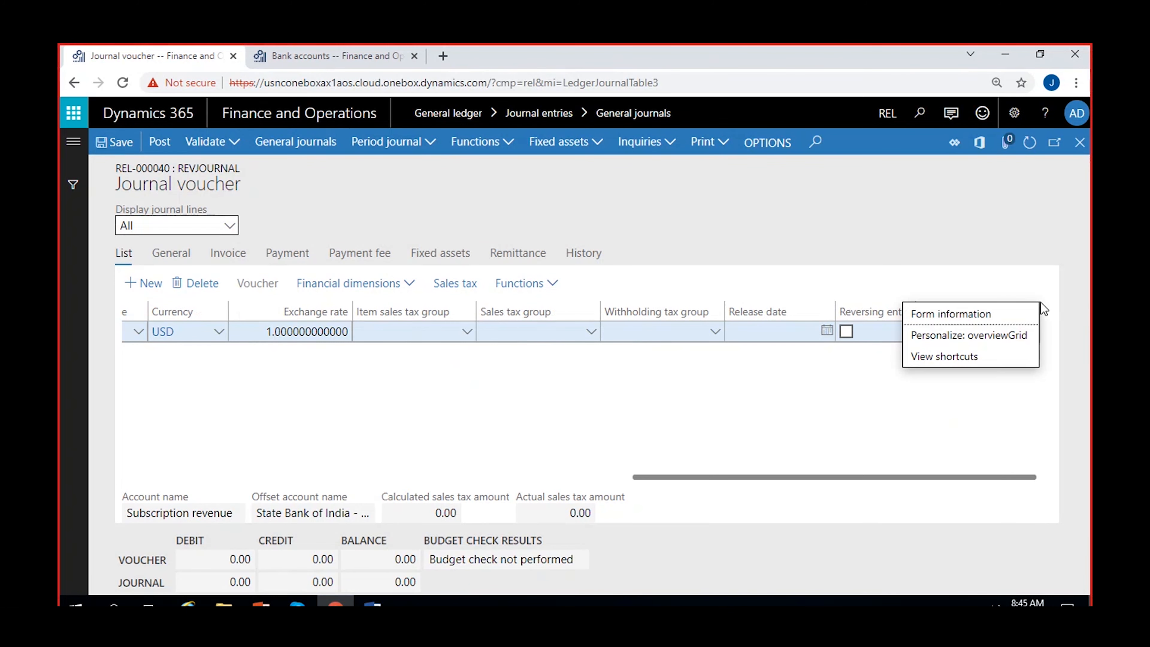
left_click(1002, 337)
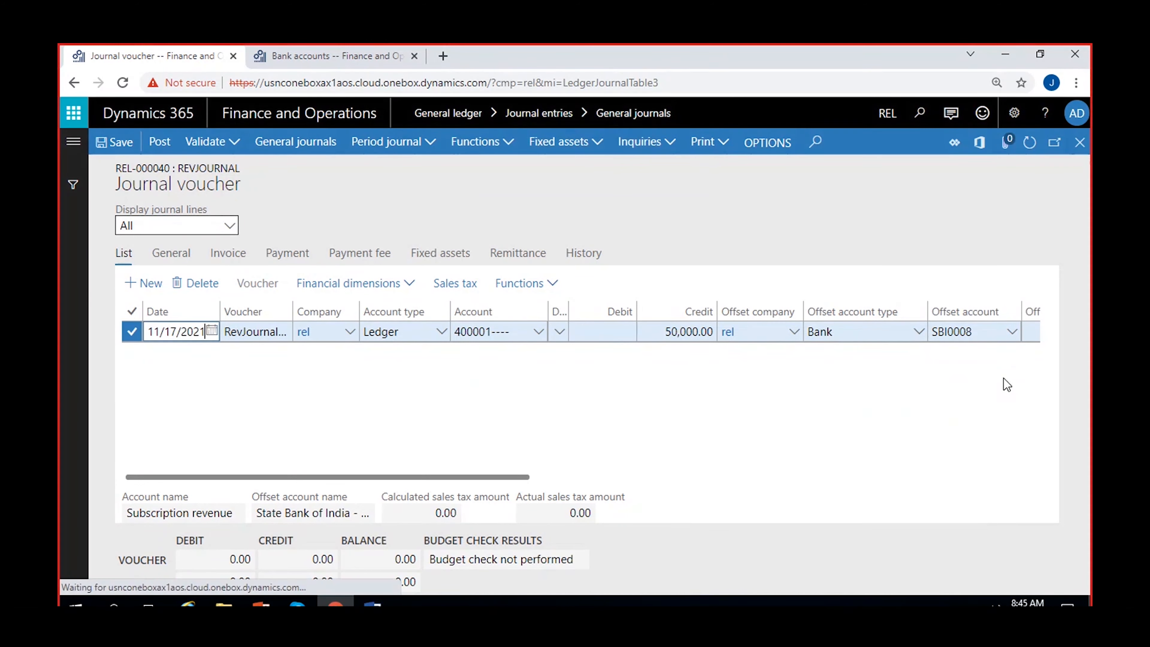
left_click(547, 250)
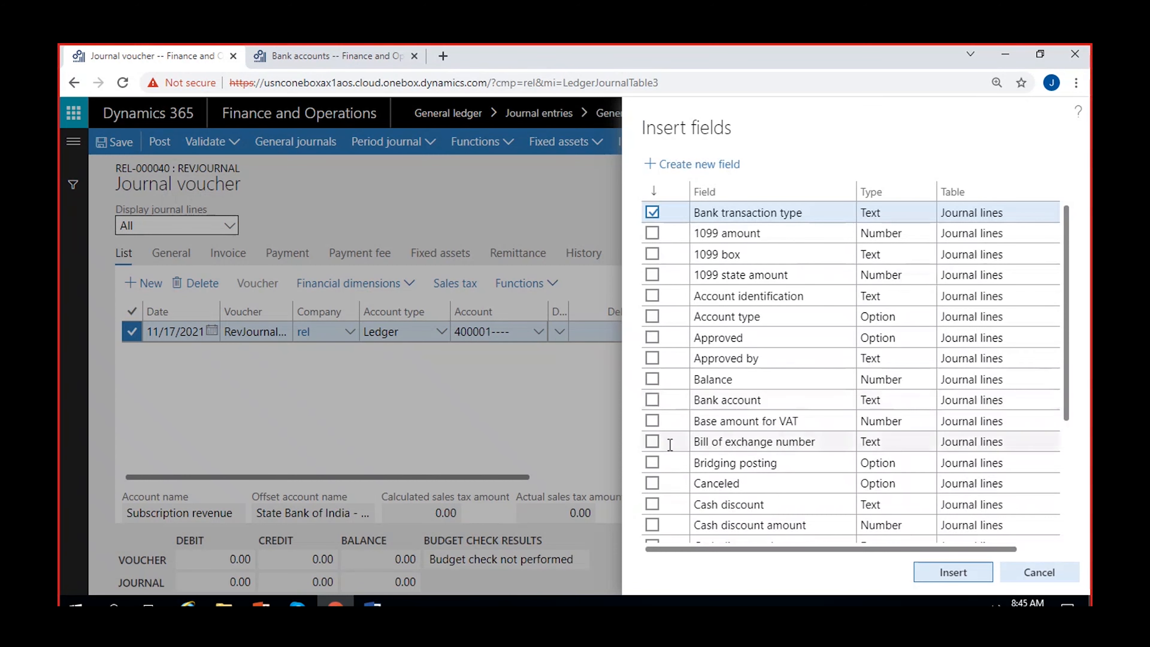
Filter the available fields by "payment" and insert the Payment reference field into the journal lines grid.
scroll(742, 275, "down", 5)
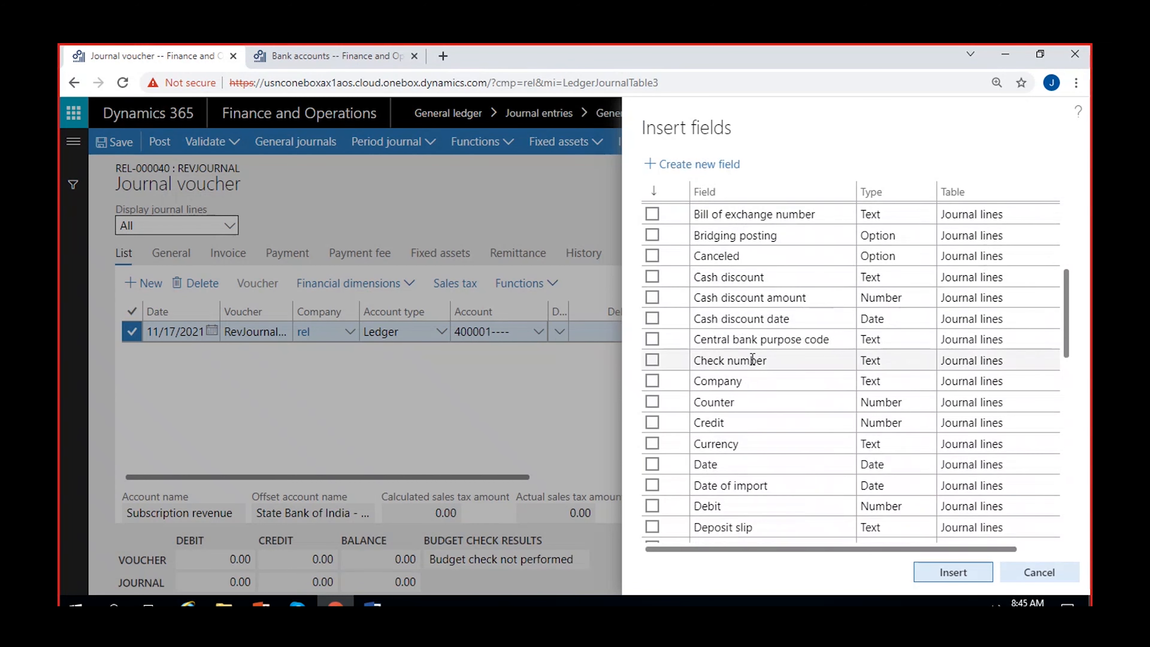
scroll(747, 434, "up", 5)
left_click(723, 196)
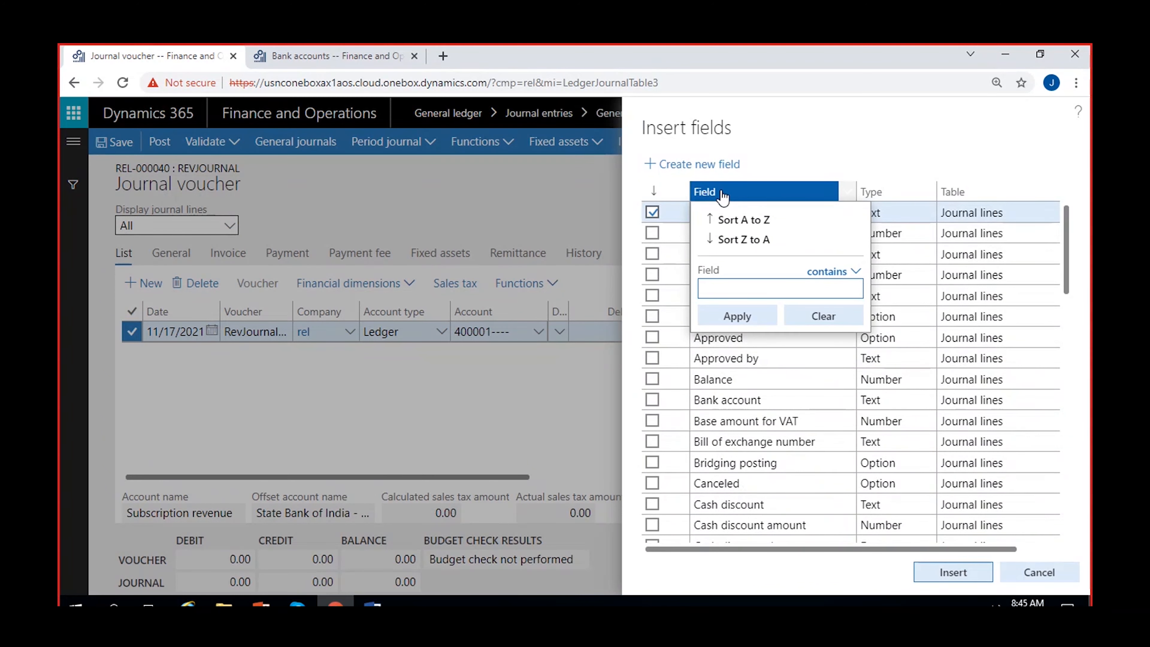
type("payment")
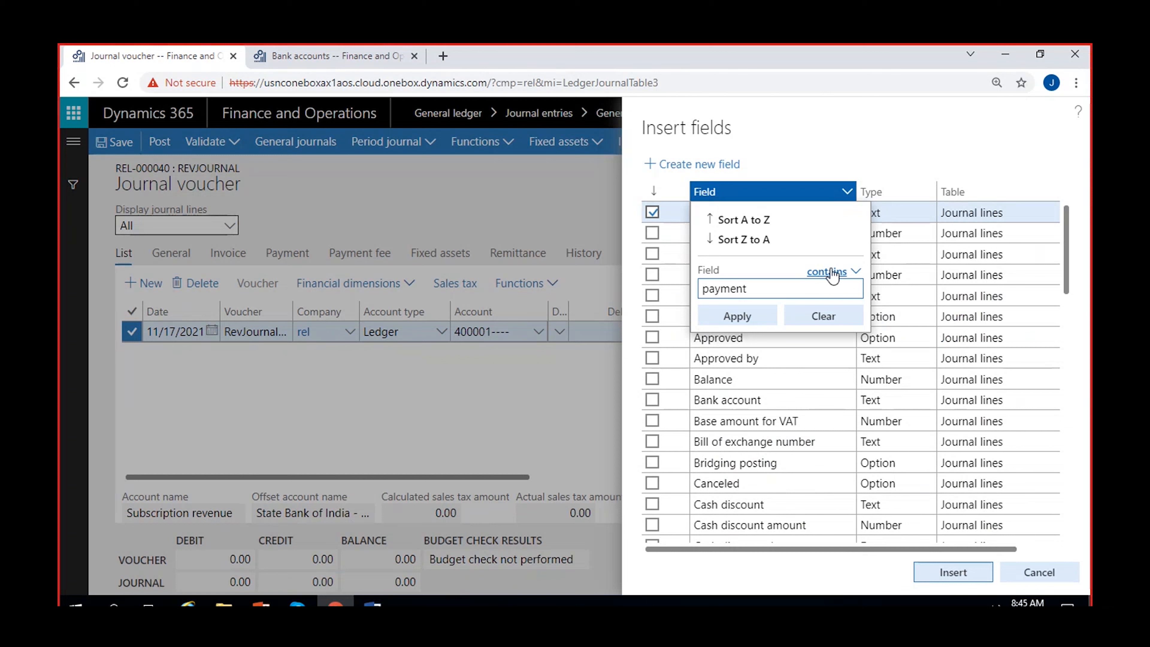
left_click(762, 315)
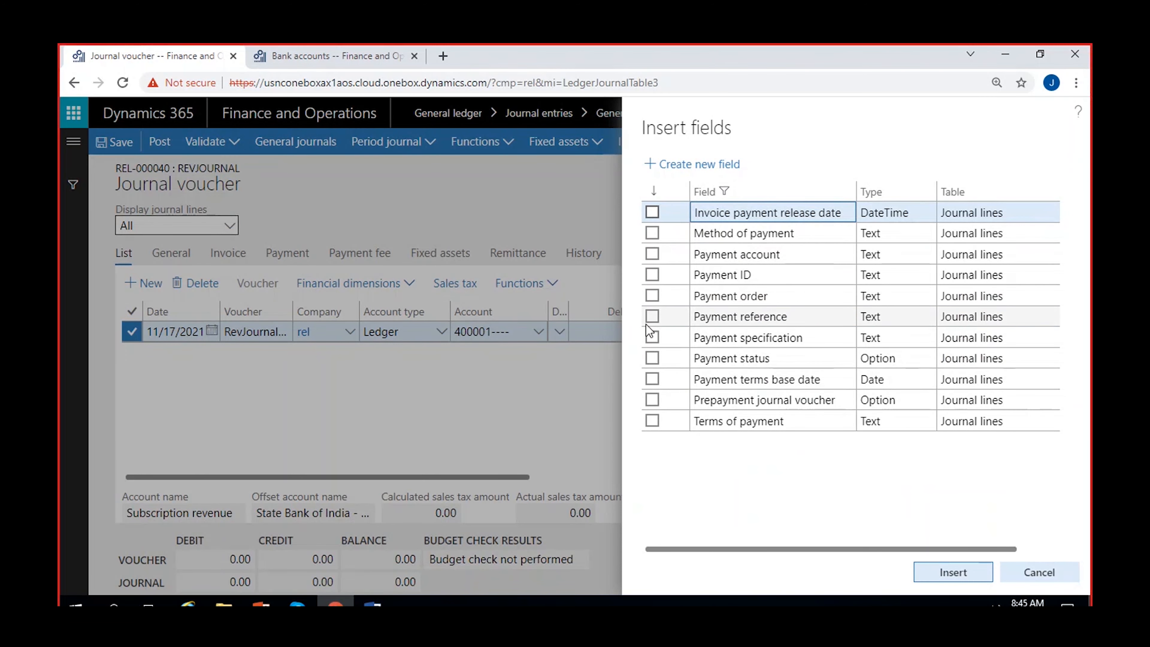
left_click(652, 316)
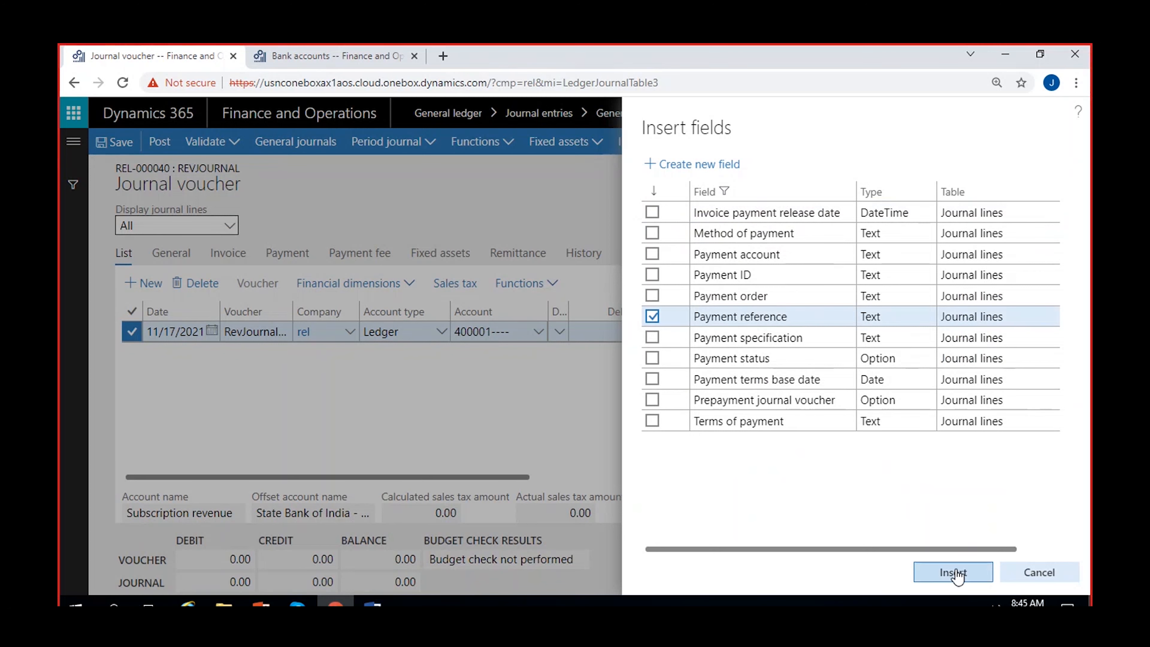
left_click(953, 572)
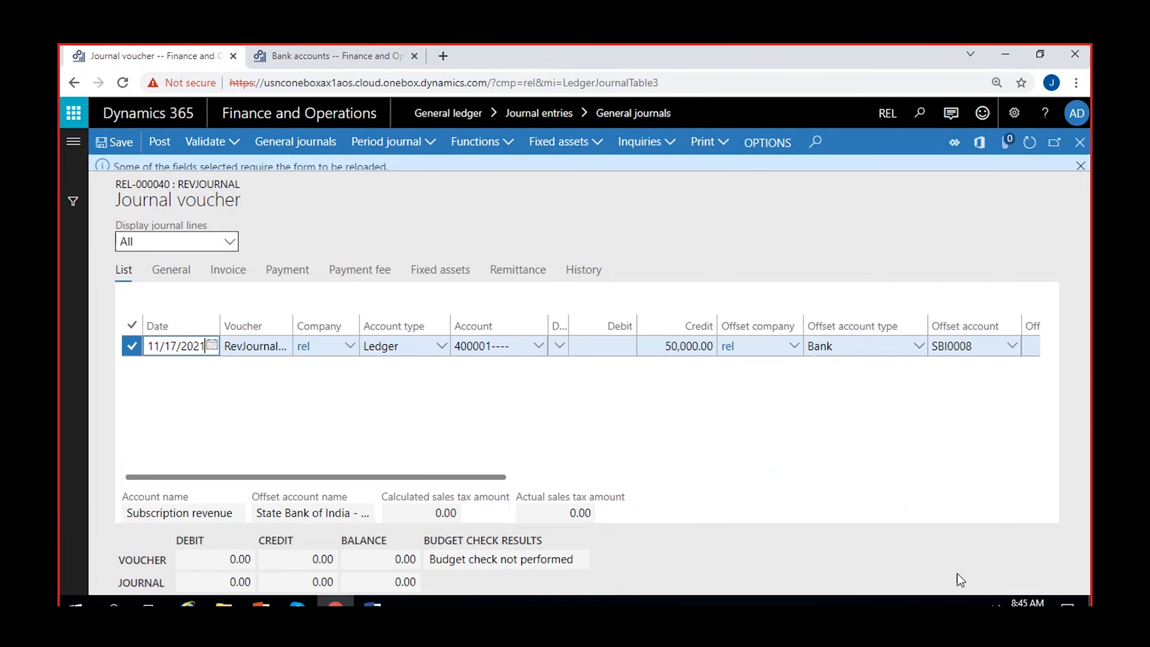
Dismiss the reload message and open form personalization from the new Payment reference column.
scroll(874, 446, "right", 5)
scroll(865, 441, "right", 5)
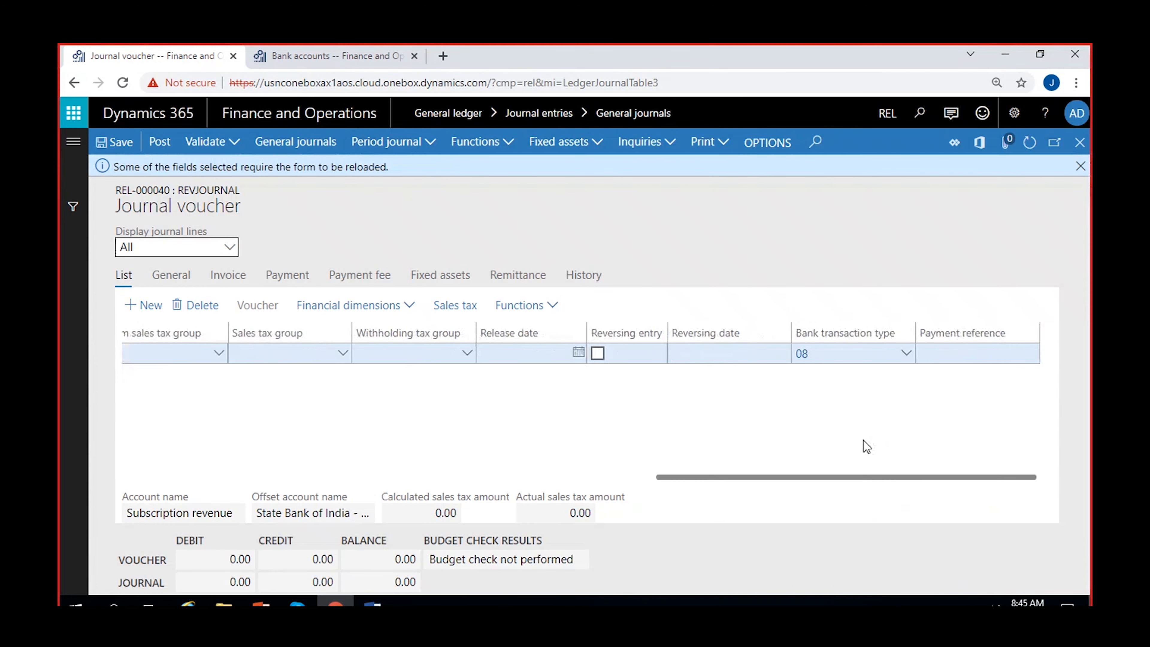
left_click(977, 353)
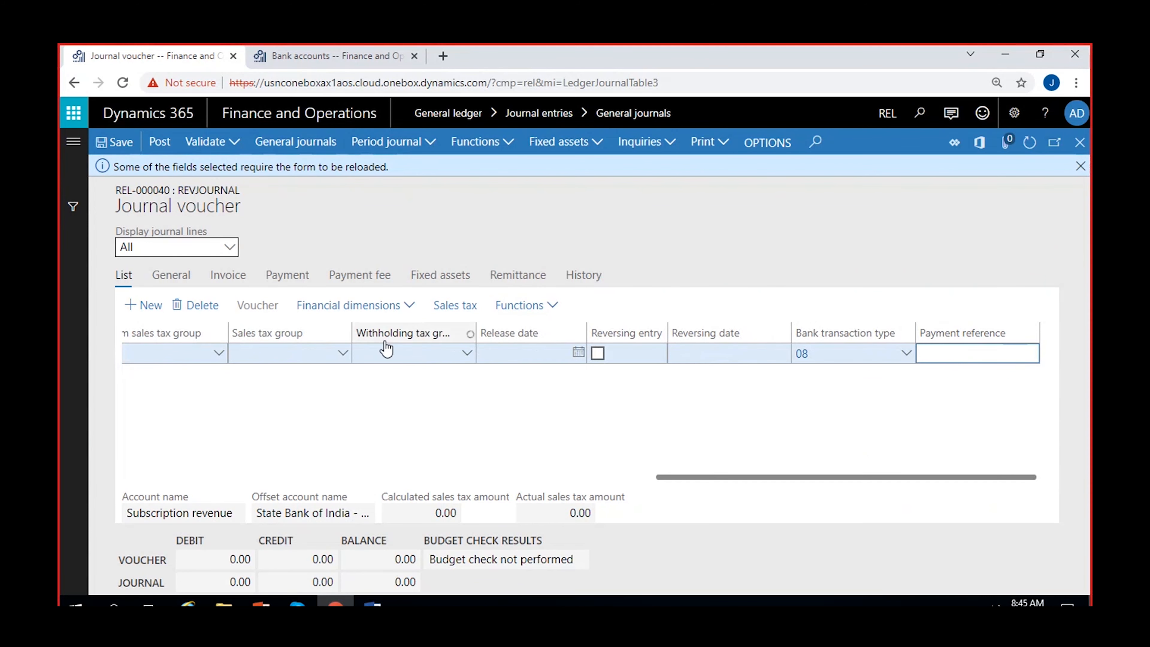
left_click(1082, 170)
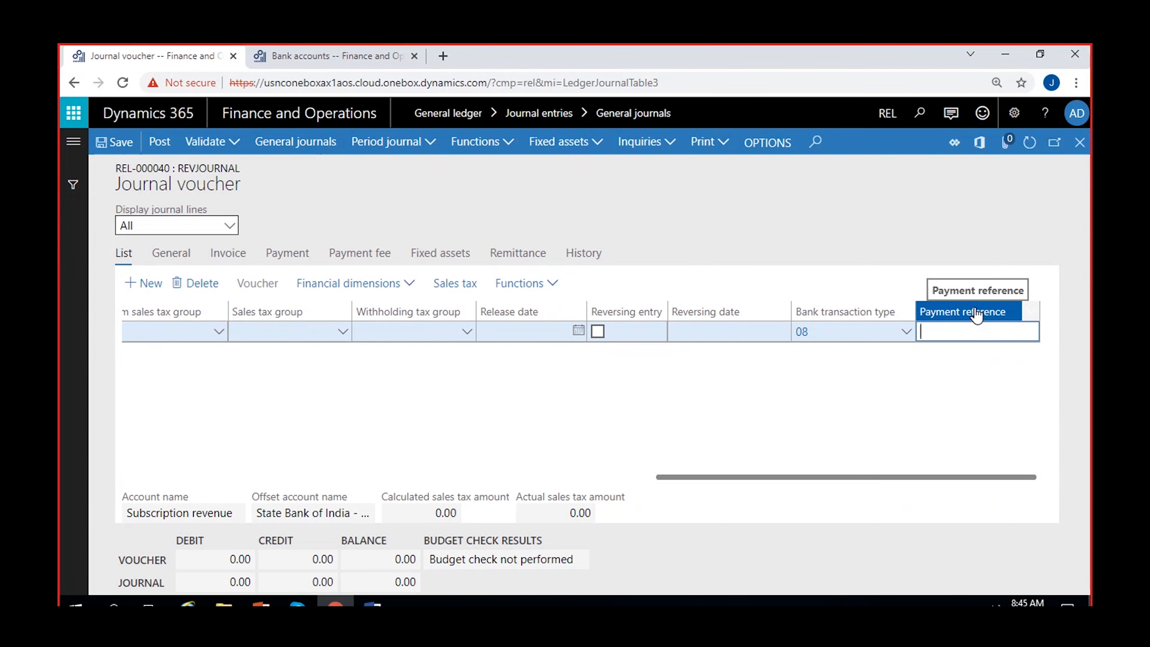
right_click(976, 313)
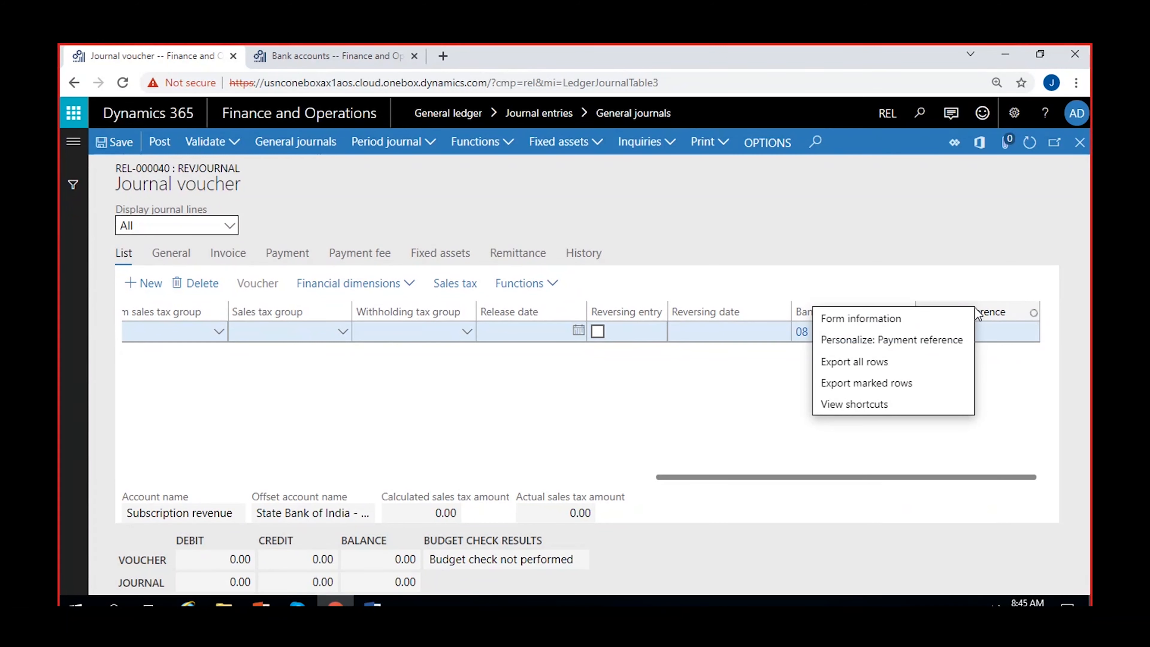
left_click(930, 340)
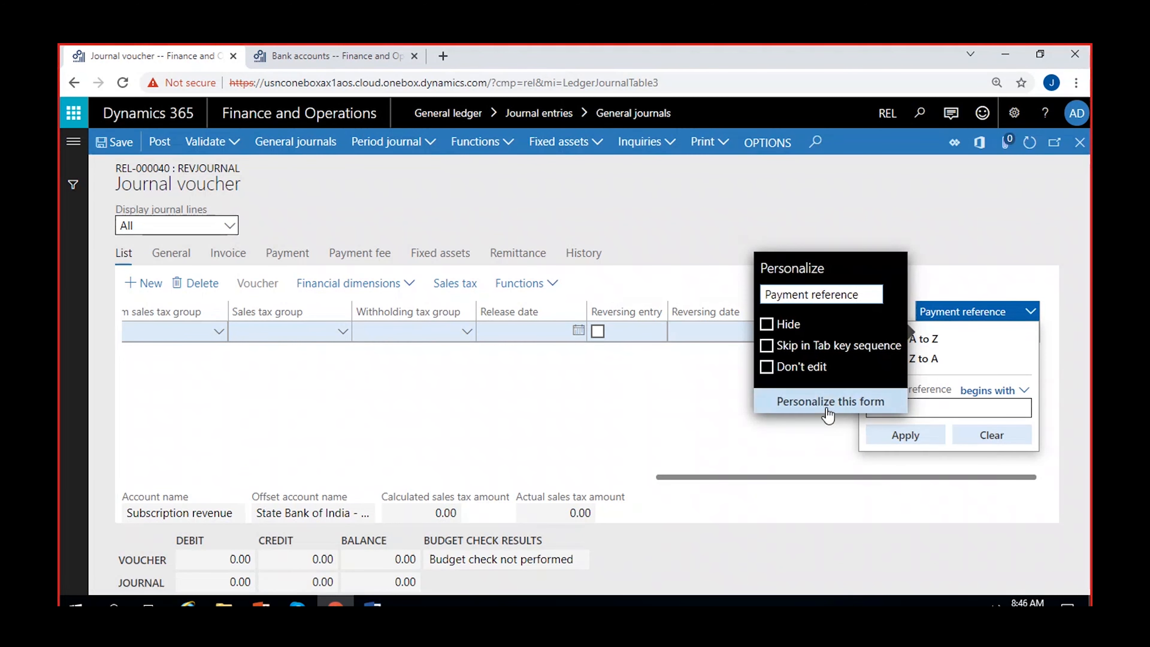
left_click(874, 401)
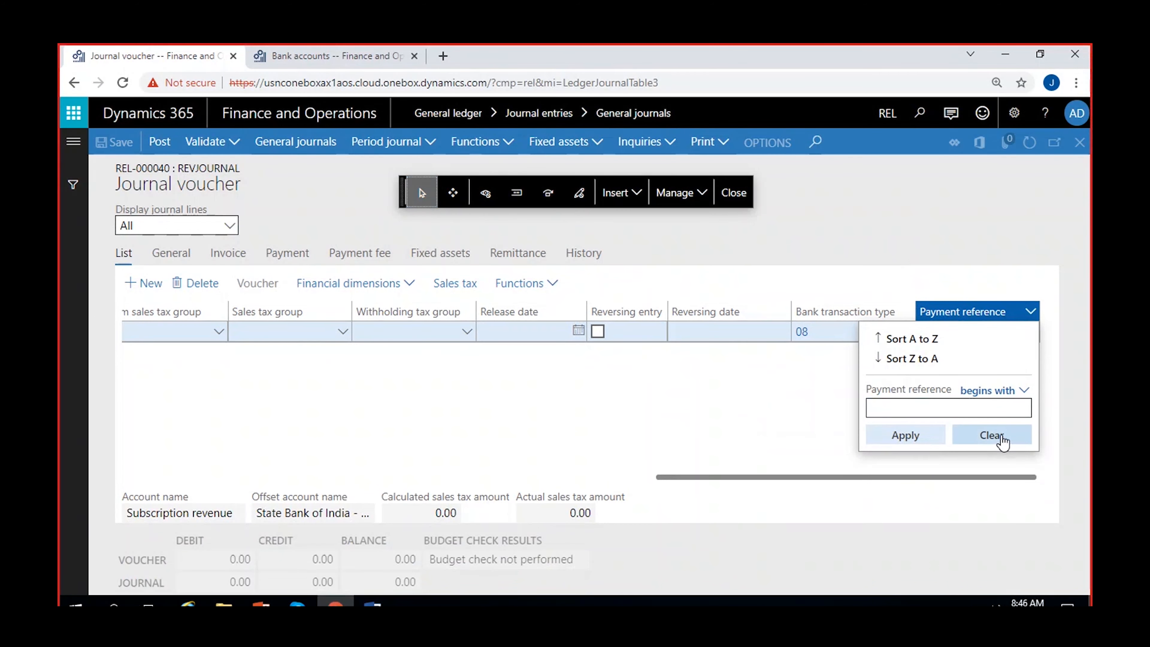
left_click(1001, 438)
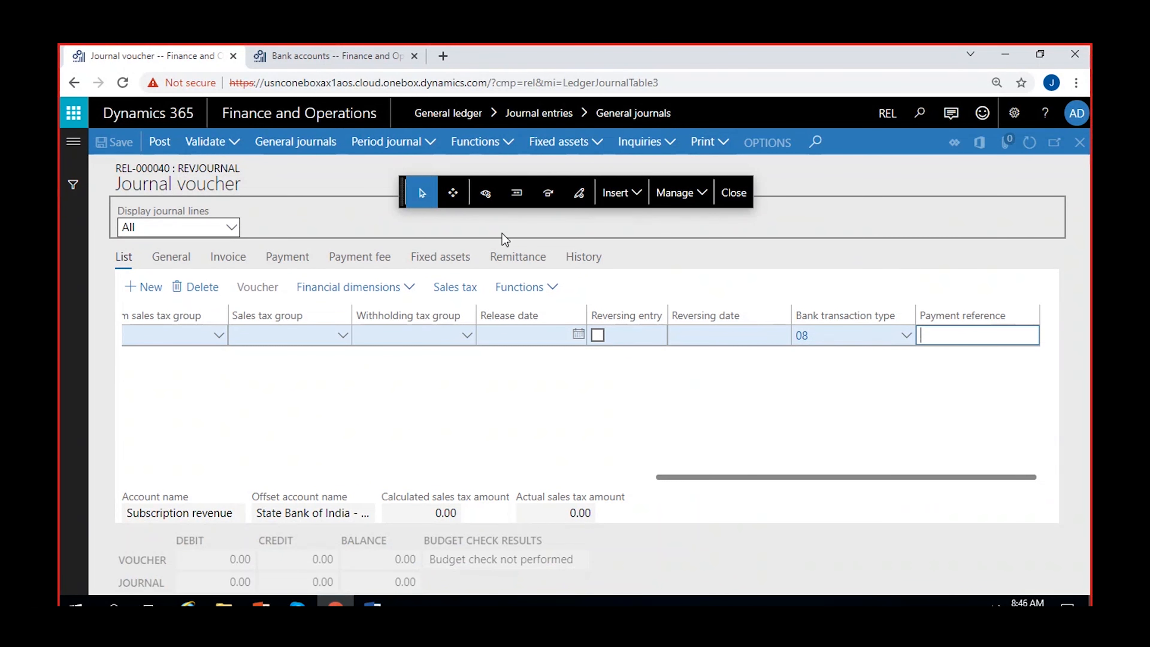
Move the Payment reference column between Currency and Exchange rate, and close the form personalization.
left_click(452, 198)
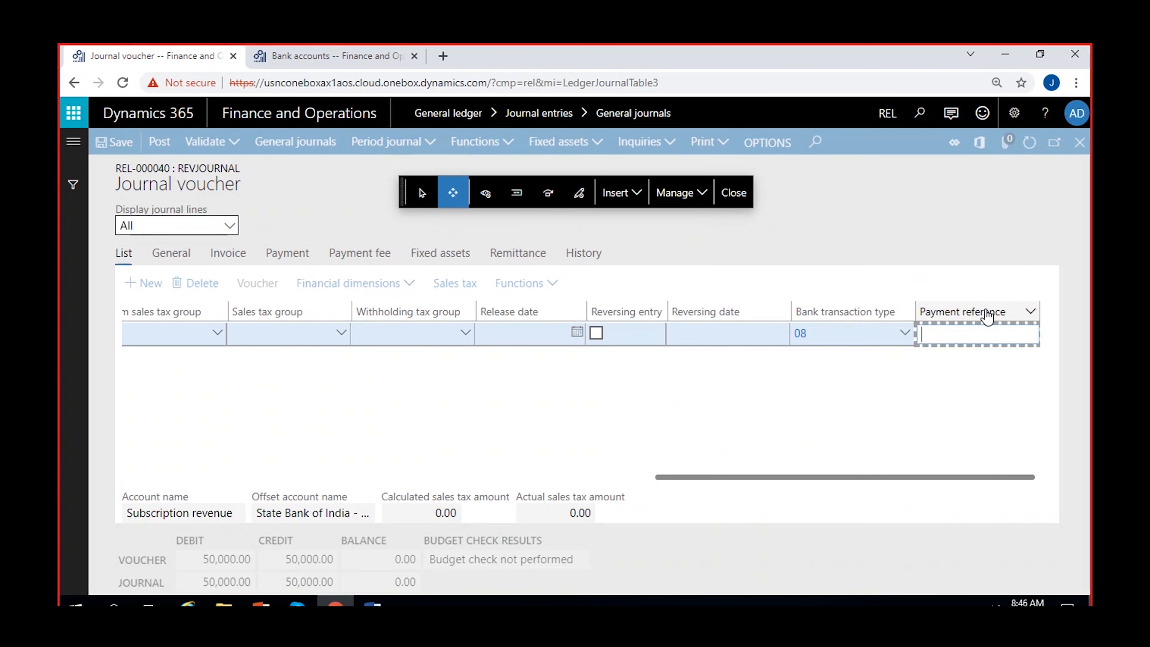
left_click_drag(987, 317, 362, 326)
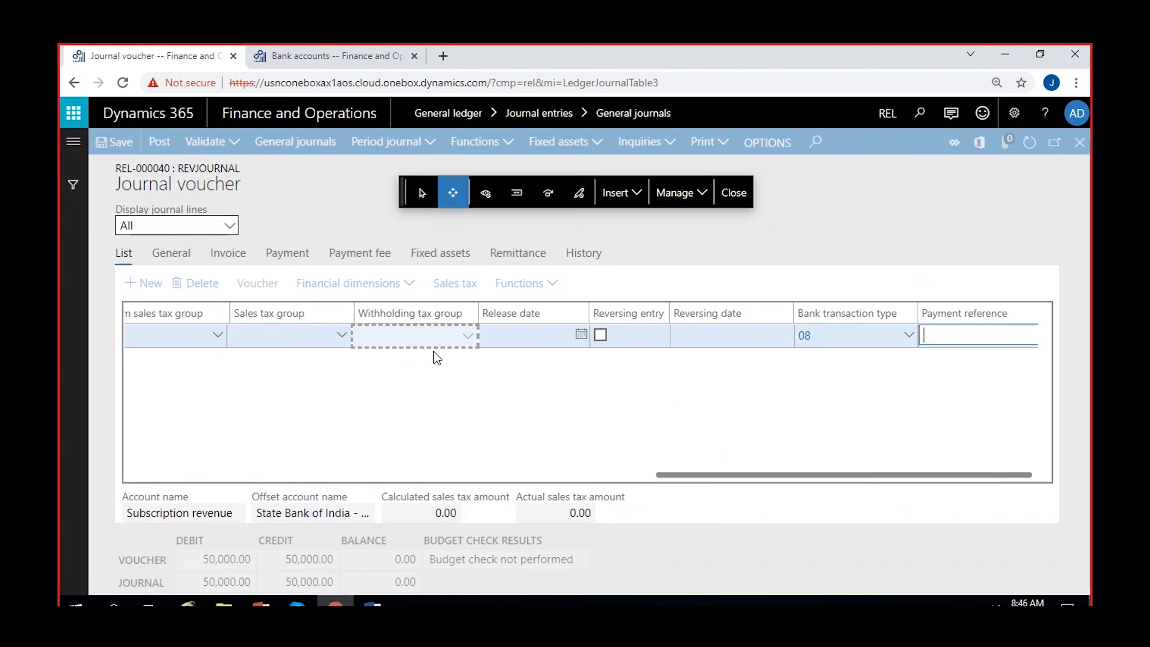
left_click(974, 318)
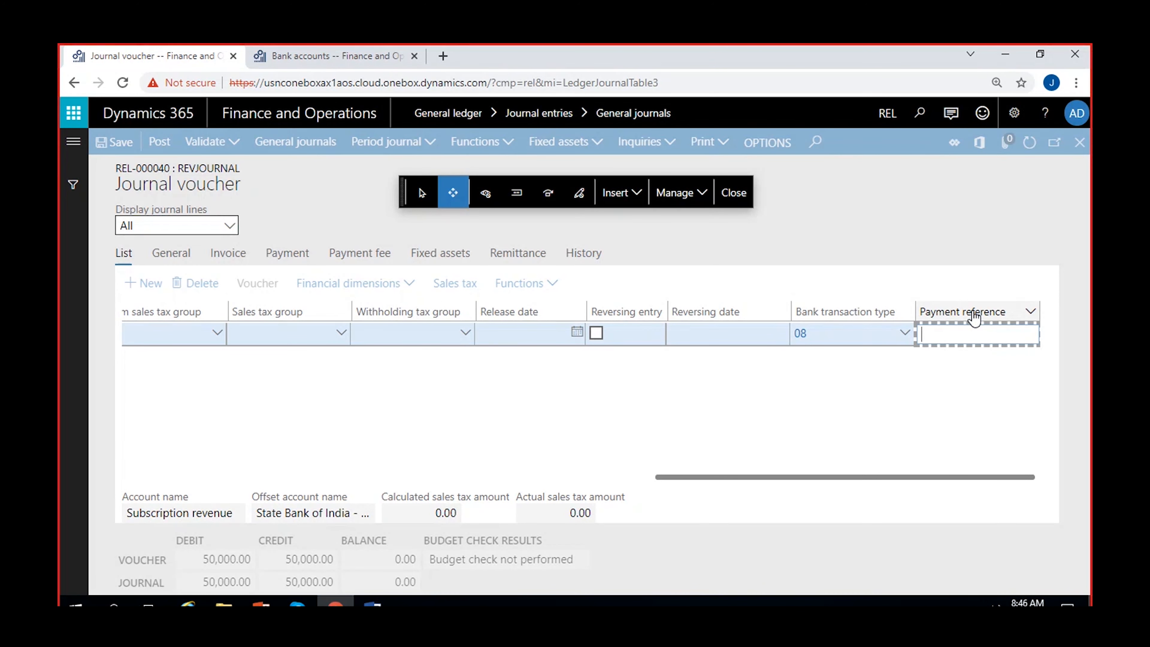
left_click_drag(974, 318, 122, 319)
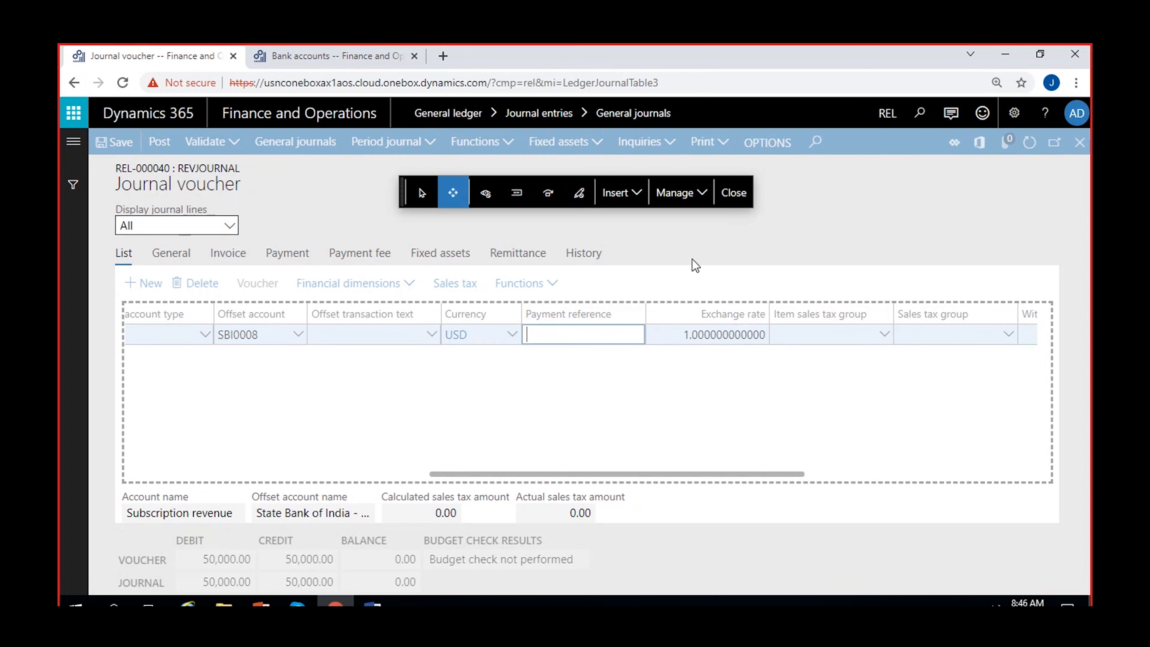
left_click(737, 192)
Reopen form personalization from the Bank transaction type column at the end of the journal lines grid.
left_click_drag(633, 486, 937, 485)
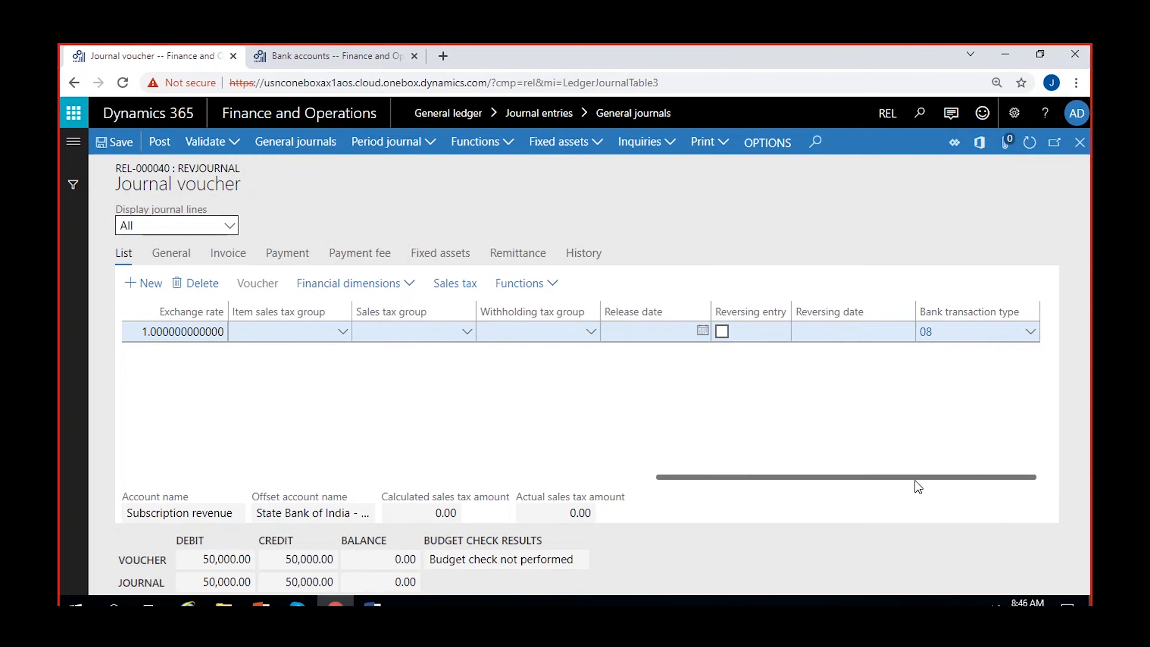
left_click_drag(912, 478, 977, 468)
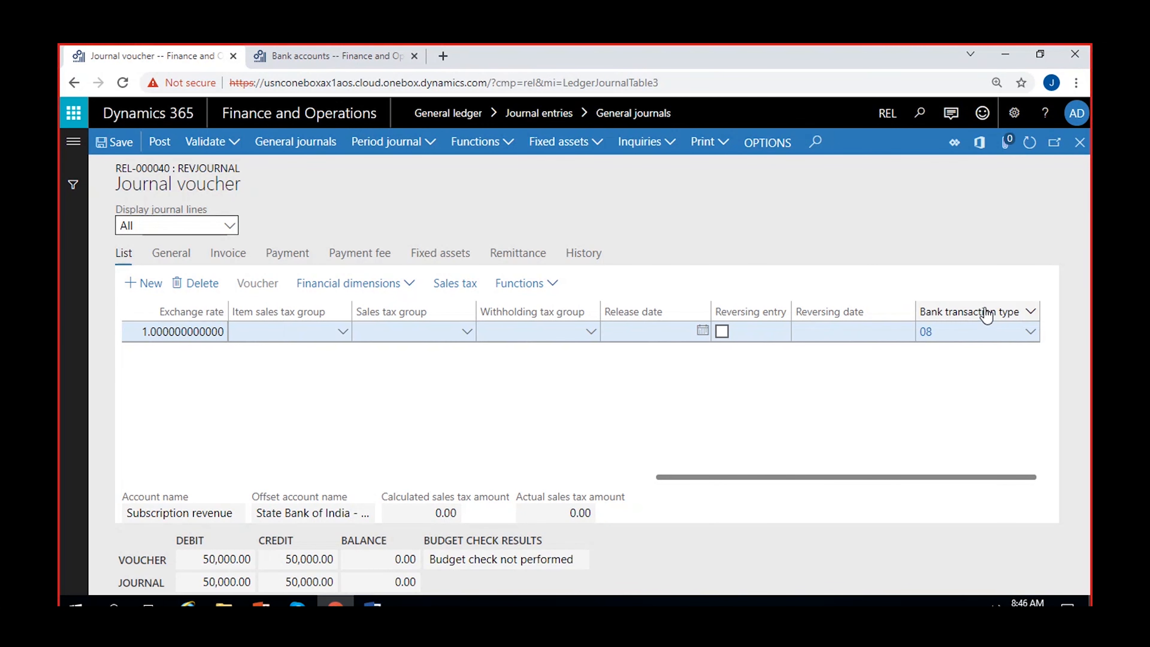
right_click(984, 323)
left_click(898, 342)
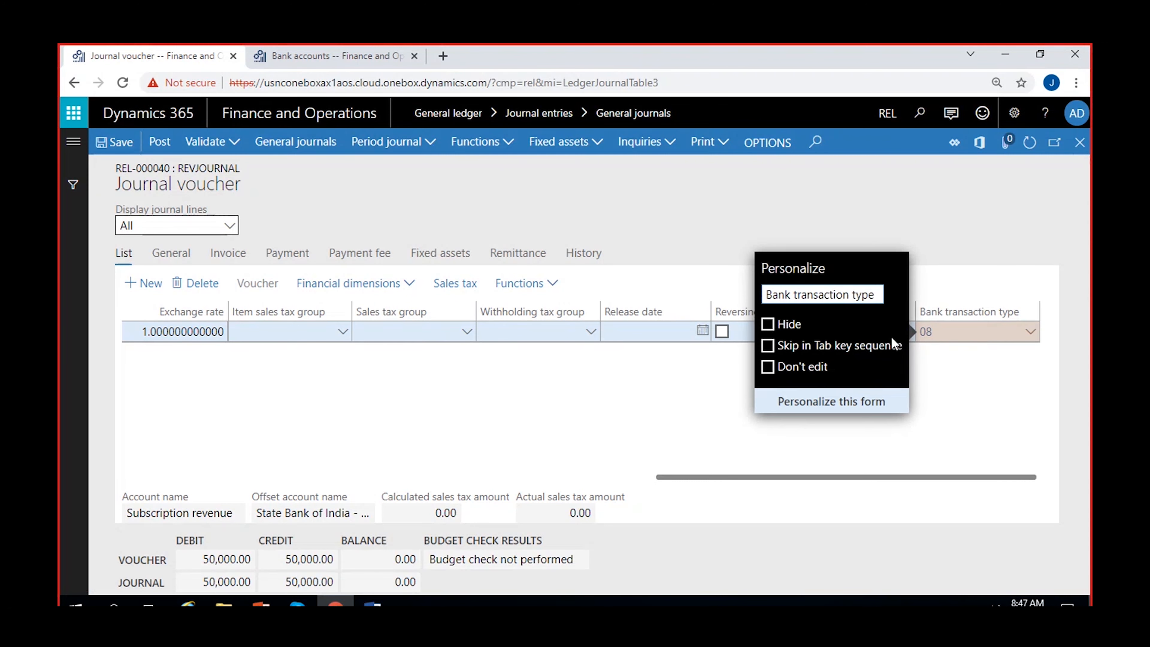
left_click(851, 400)
Move the Bank transaction type column between Payment reference and Exchange rate, and close the form personalization.
left_click(453, 194)
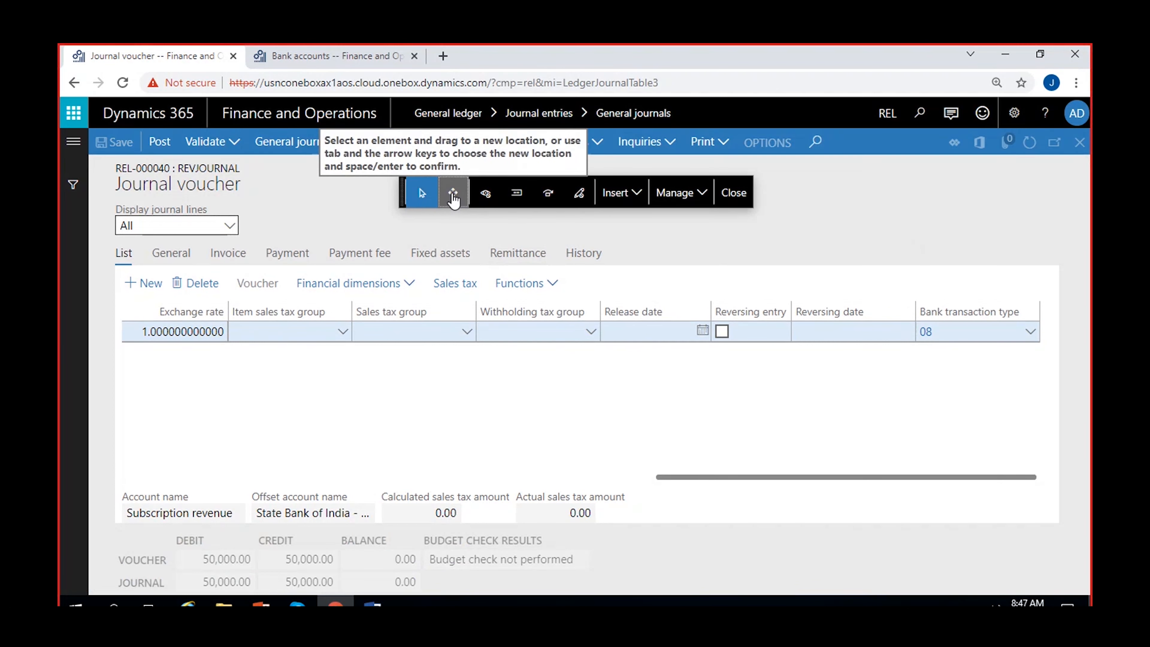
left_click(949, 318)
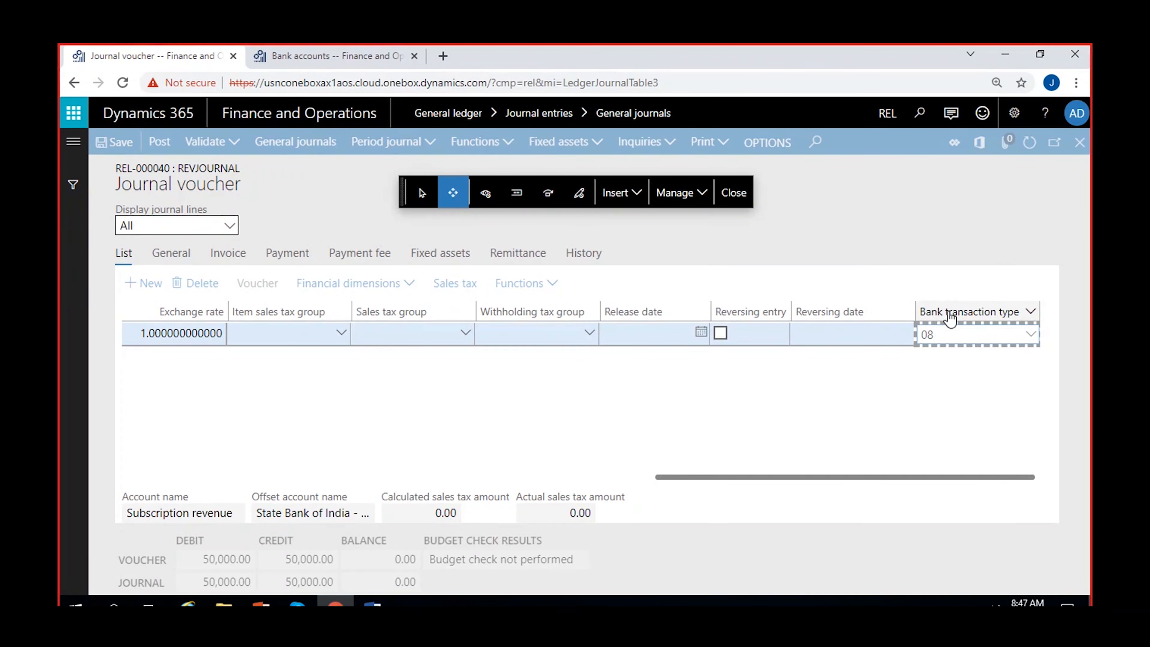
mouse_move(950, 319)
left_mouse_down()
mouse_move(798, 315)
mouse_move(841, 271)
mouse_move(896, 244)
left_mouse_up()
key("Left")
key("Left")
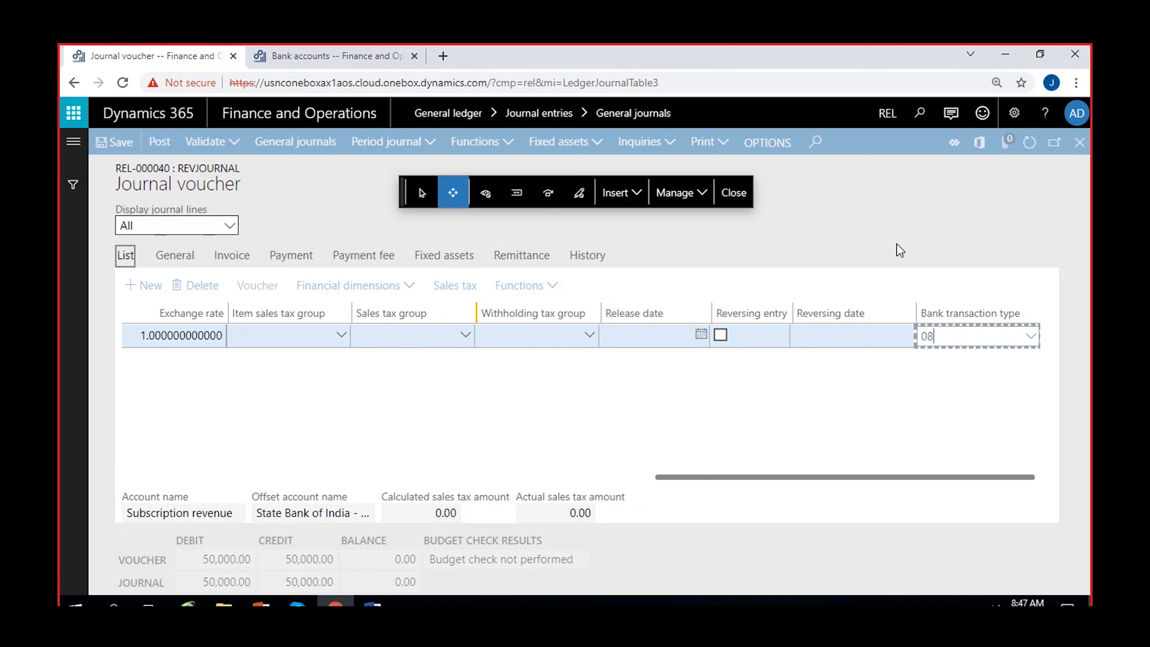
key("Left")
key("Left")
key("Left")
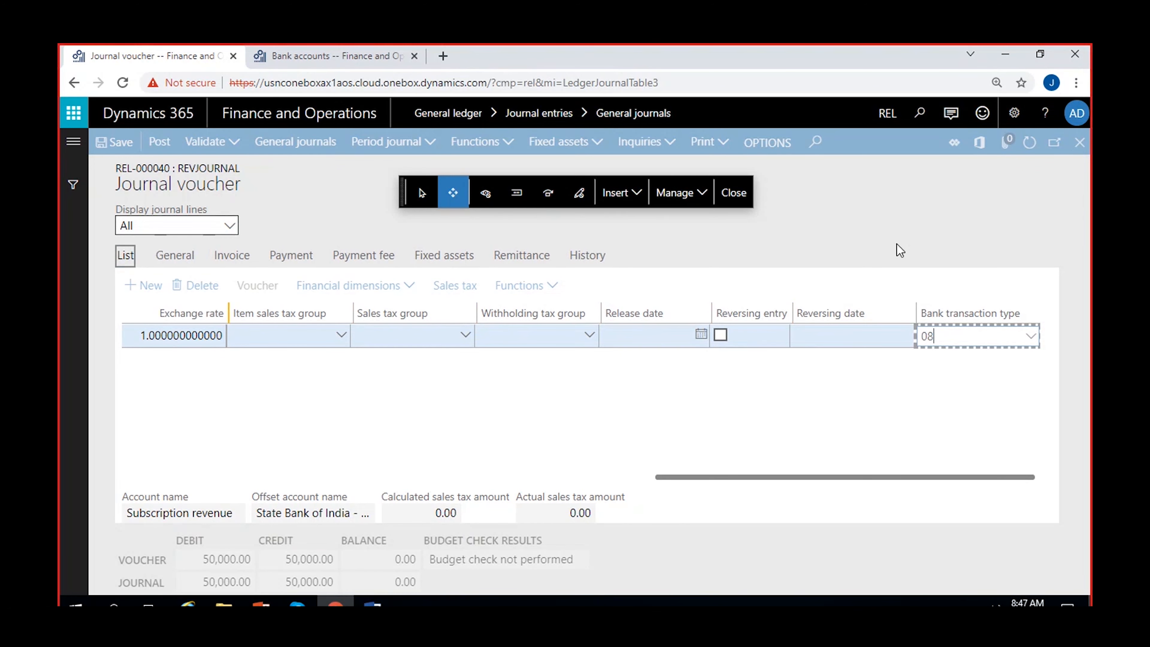
key("Return")
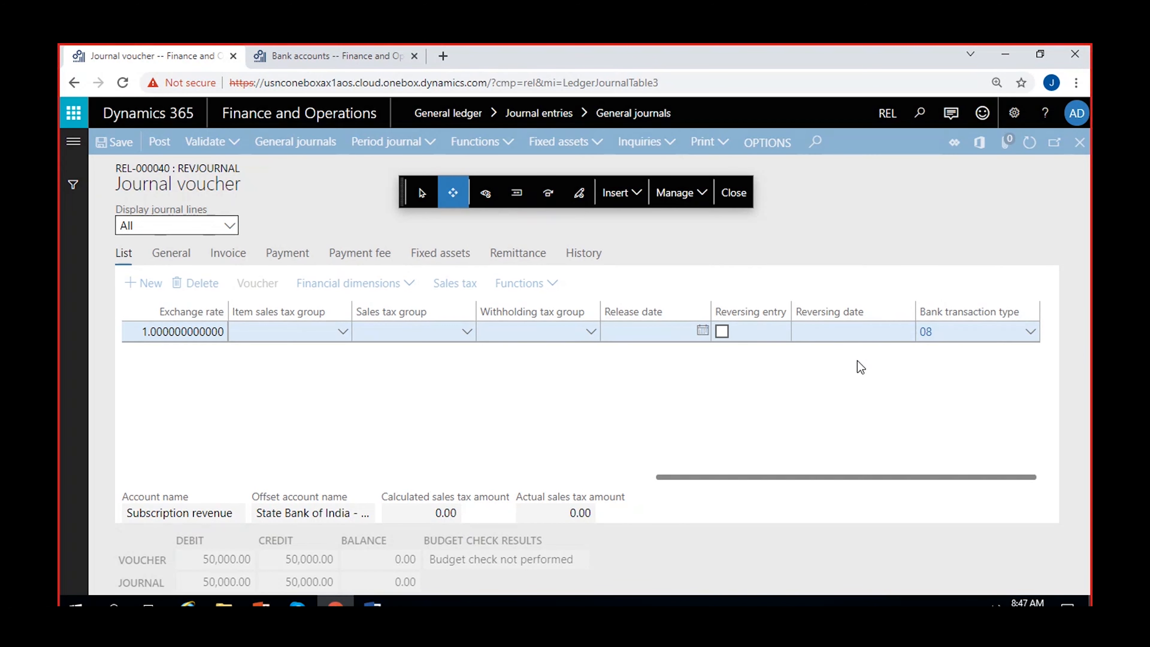
left_click(729, 205)
Enter UPI:5623 as the payment reference on the State Bank of India journal line.
left_click_drag(800, 476, 563, 486)
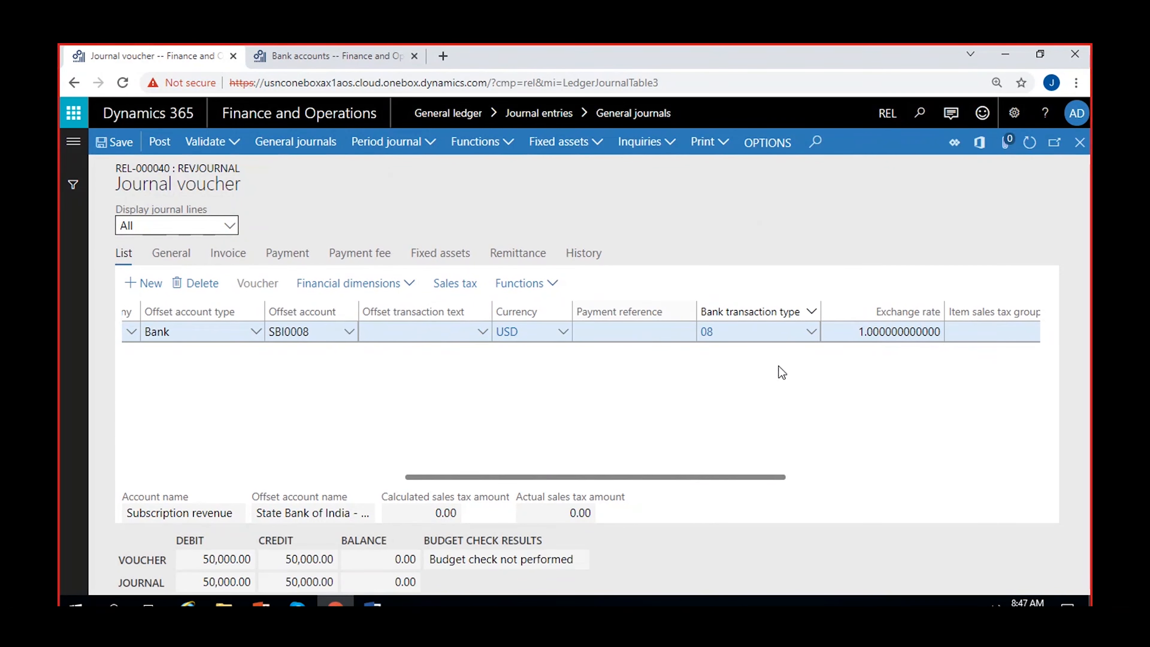
left_click_drag(708, 470, 681, 478)
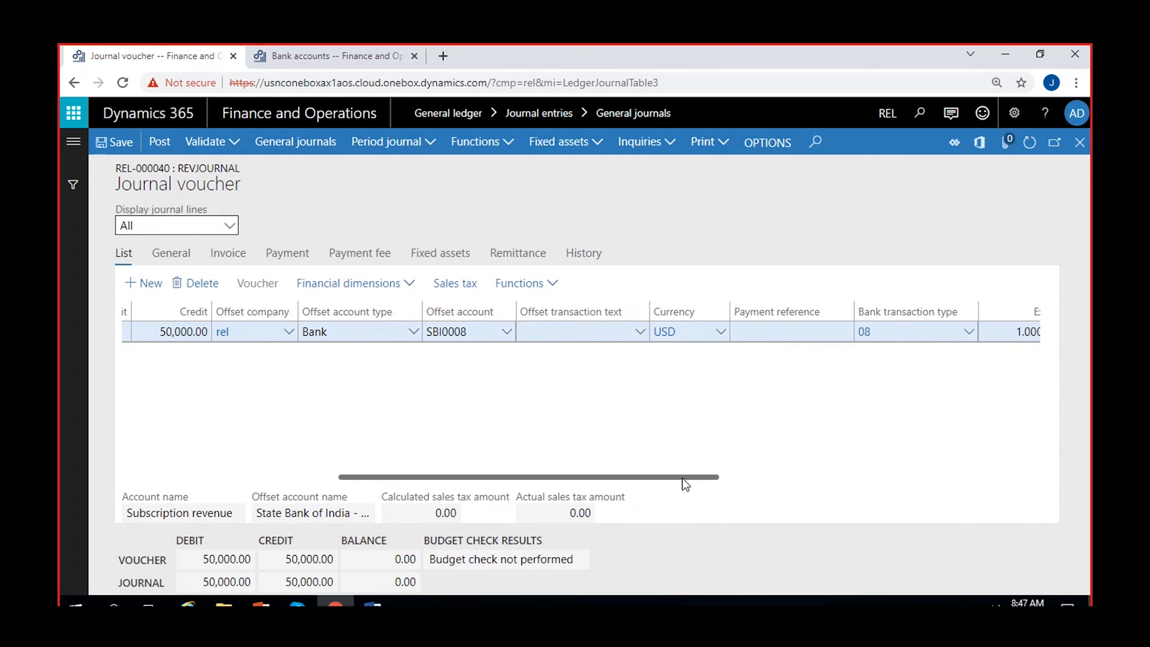
left_click(822, 331)
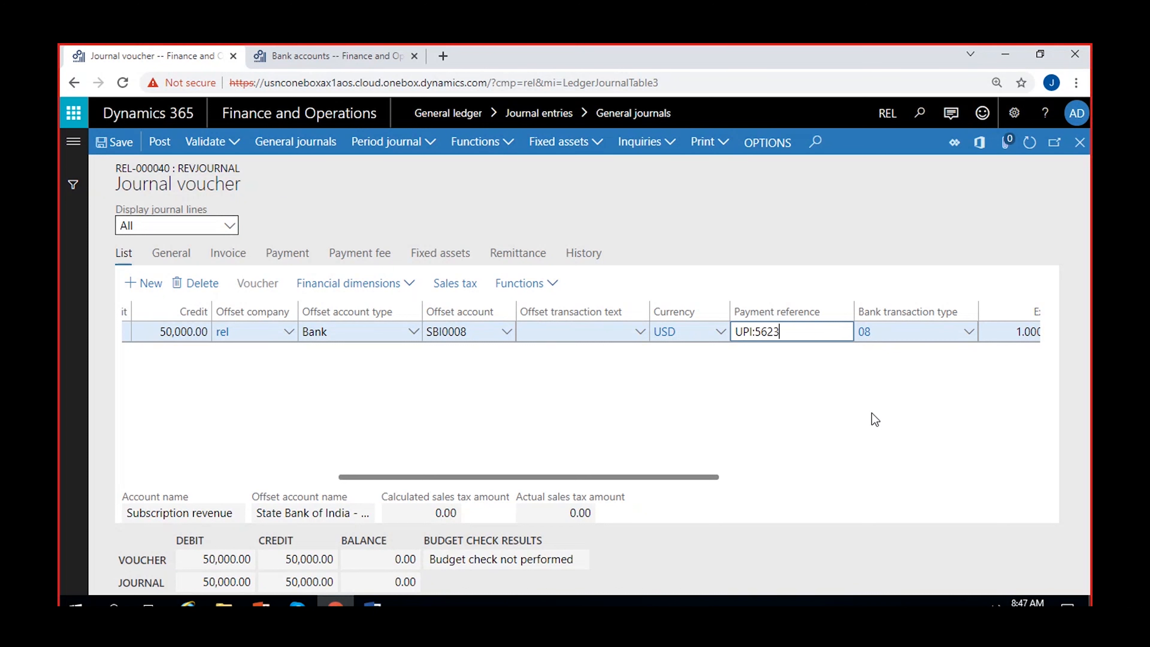
scroll(846, 414, "right", 2)
left_click(761, 397)
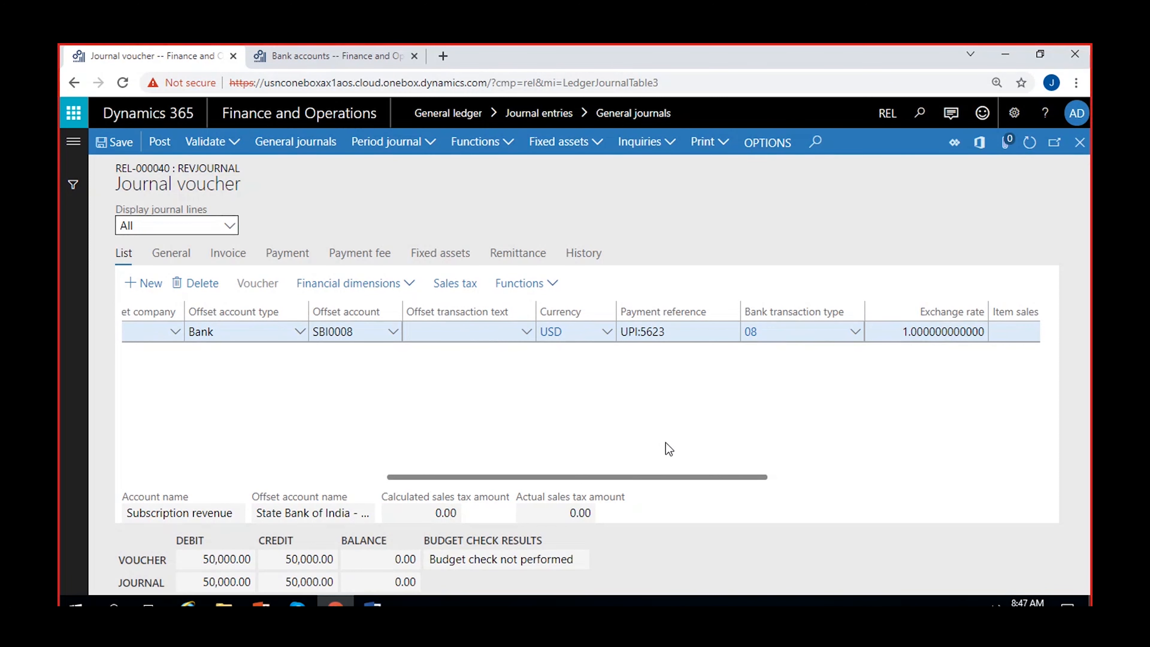
Remove the added Exchange rate field below Bank transaction type from the journal line's General details.
scroll(668, 456, "left", 10)
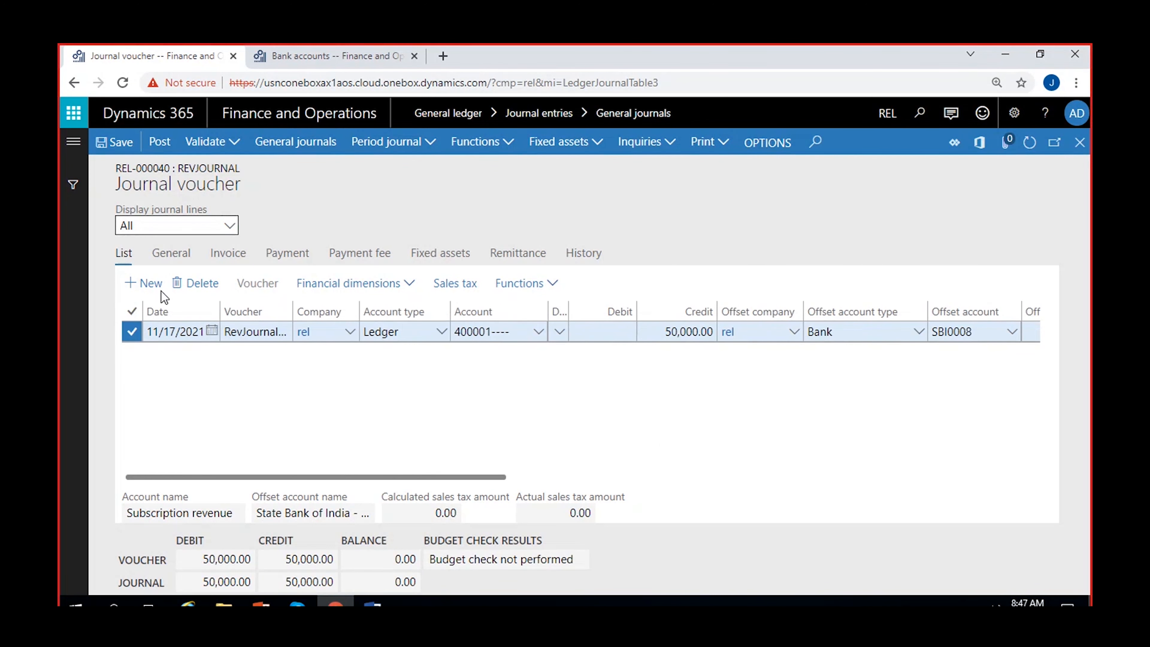
left_click(161, 262)
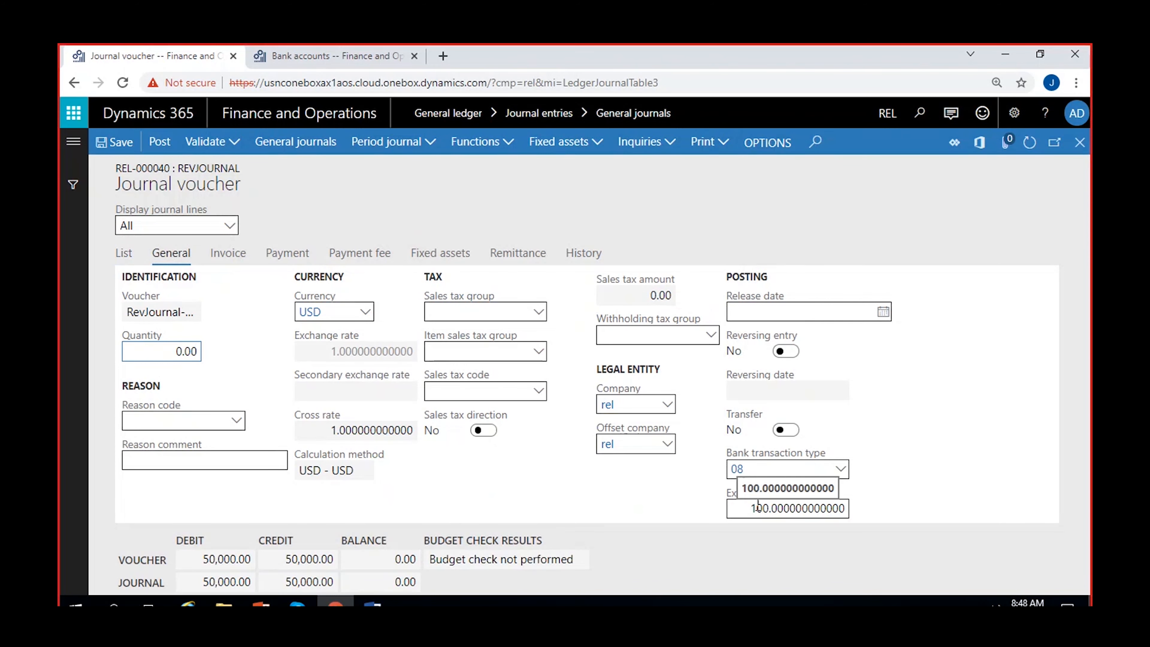
right_click(761, 491)
mouse_move(763, 497)
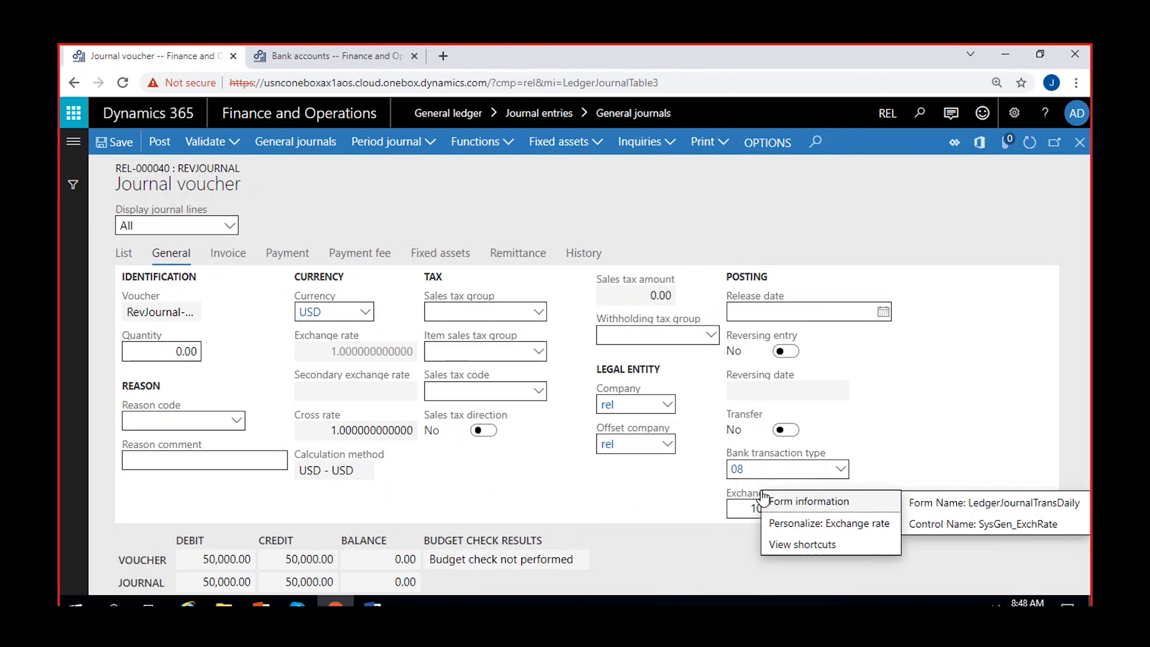
left_click(817, 524)
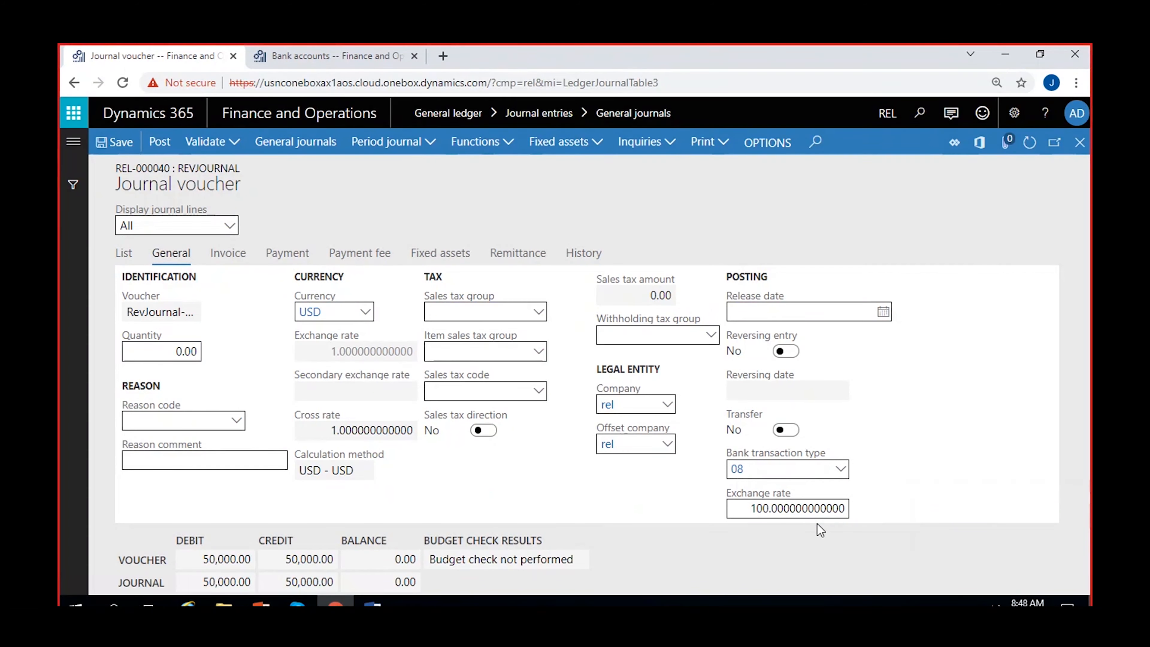
left_click(870, 493)
left_click(743, 507)
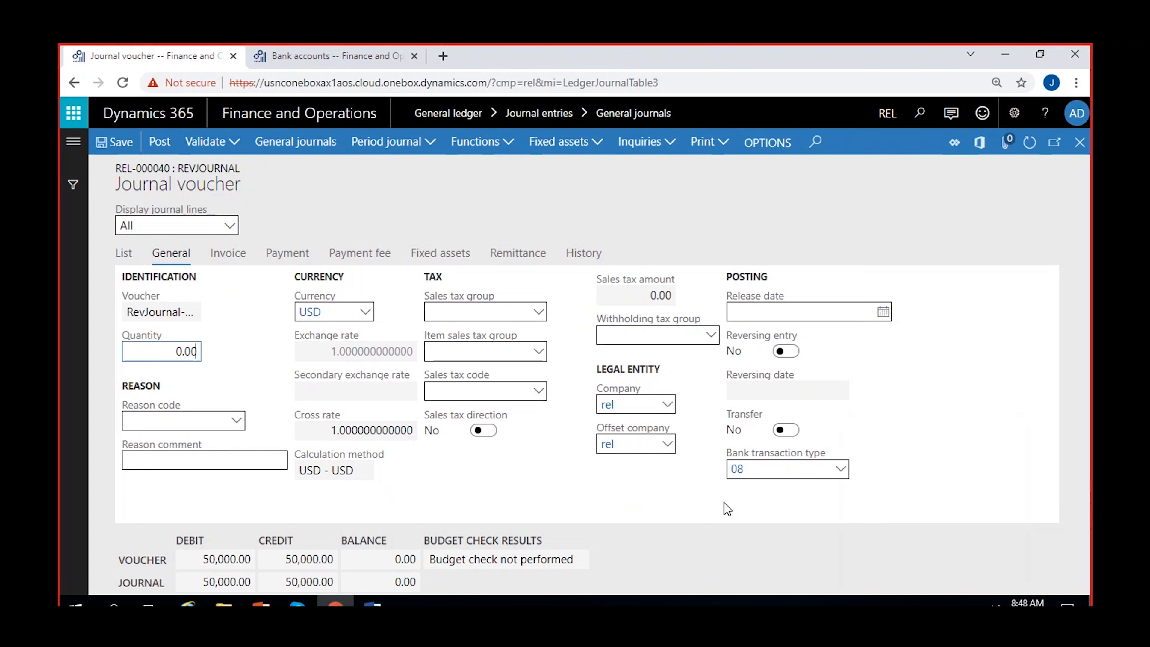
Examine the personalization options of the General details, including adding a field, and dismiss them.
right_click(771, 511)
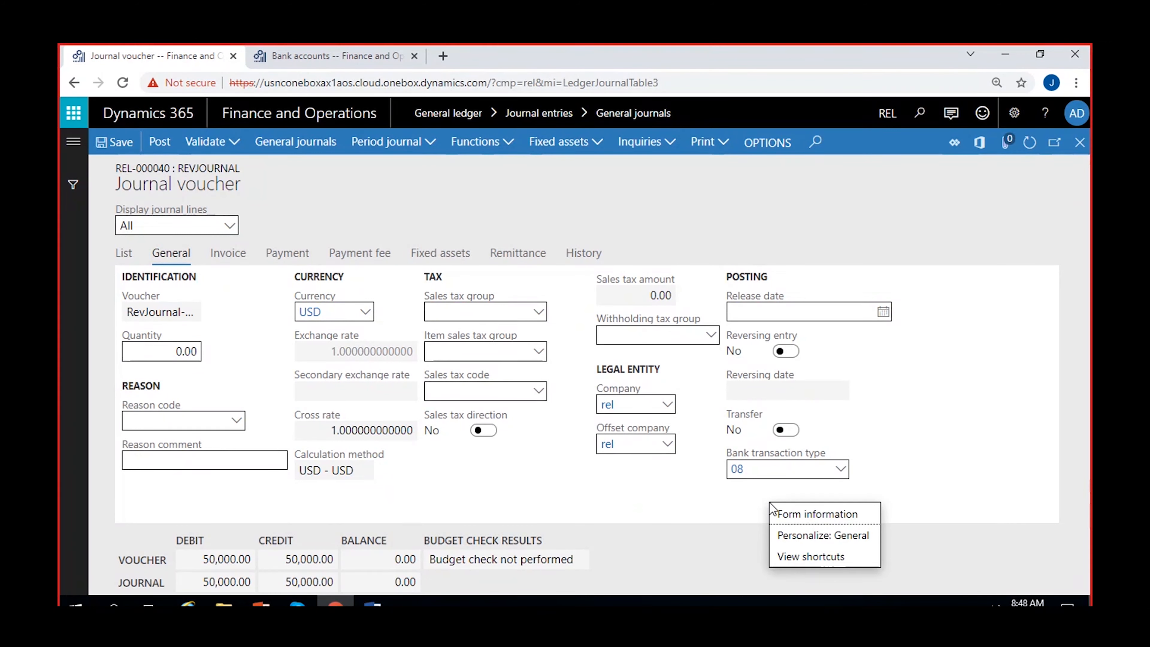
left_click(807, 539)
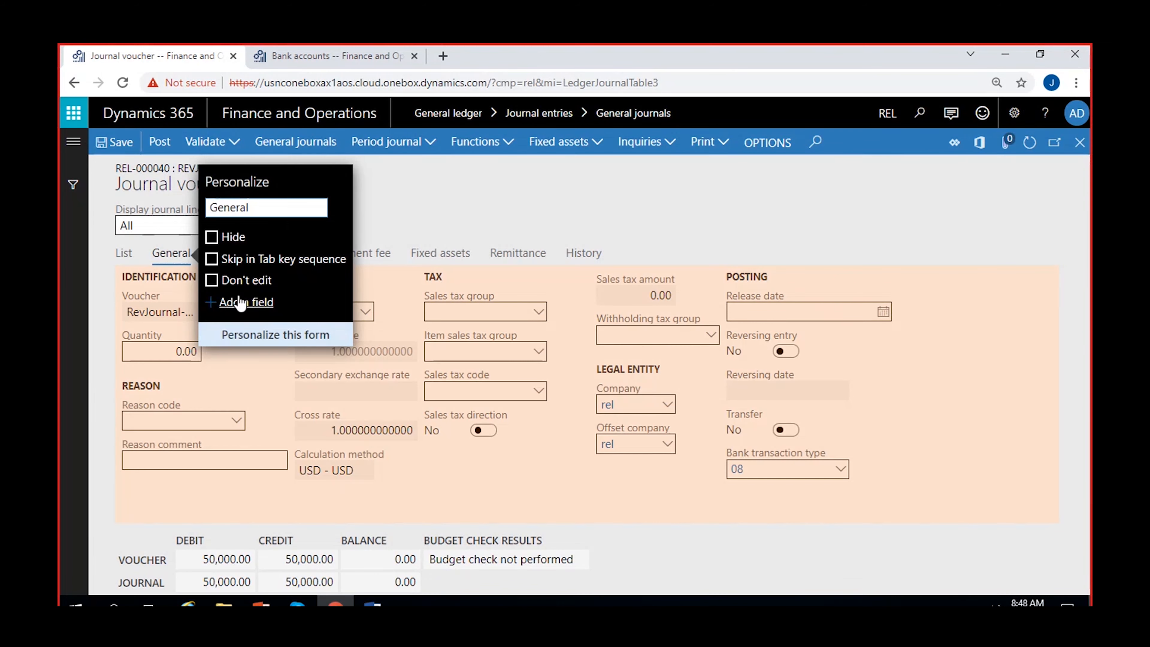
left_click(678, 497)
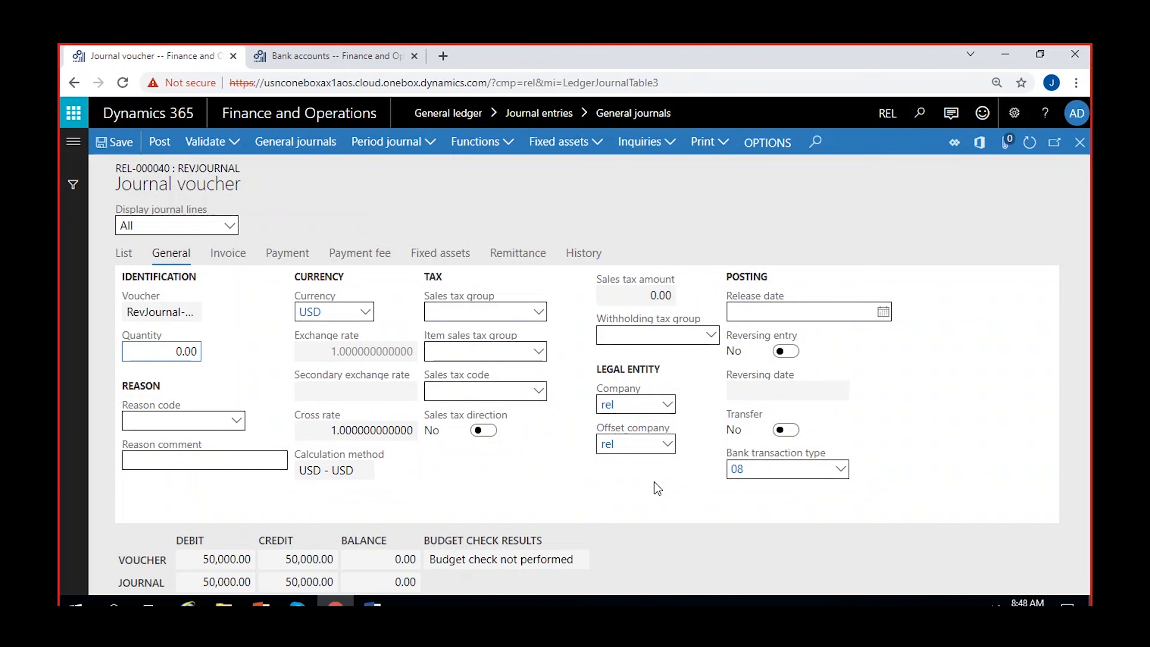
Return to the journal line list, validate and post the revenue journal, and dismiss the messages.
left_click(123, 252)
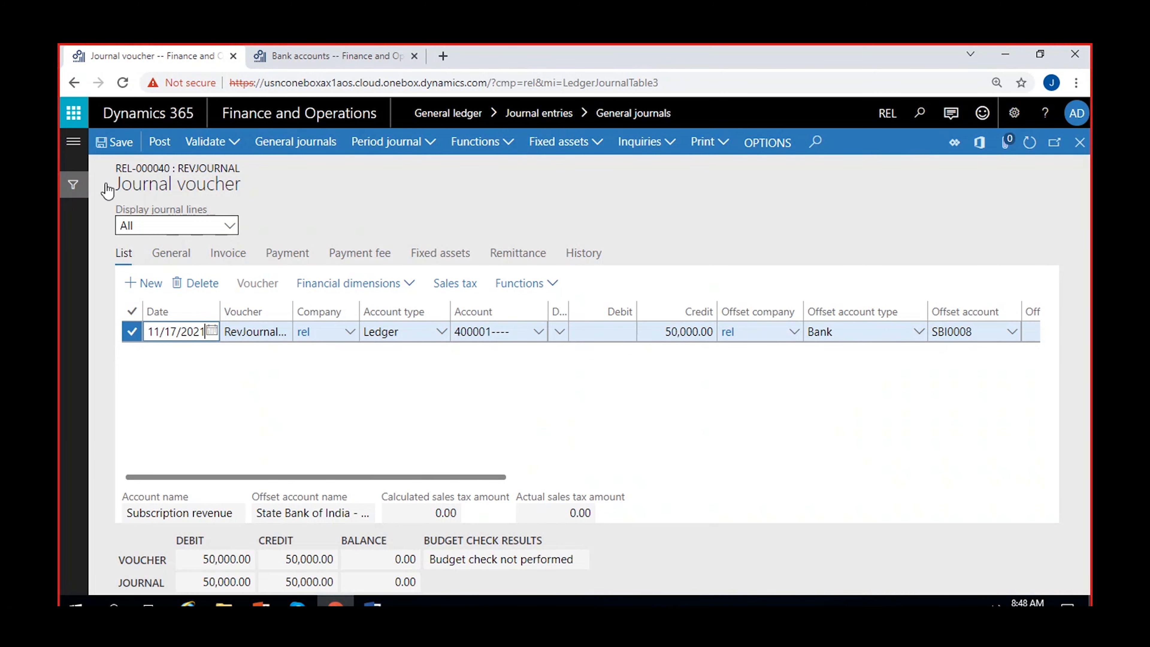
left_click(207, 142)
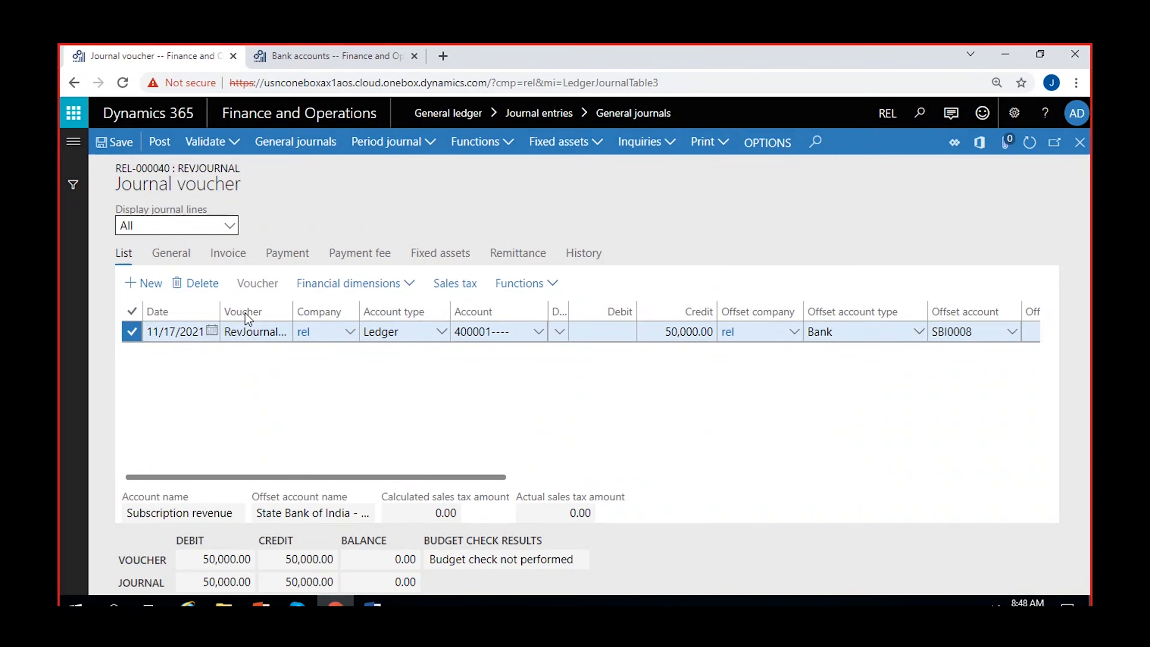
left_click(204, 167)
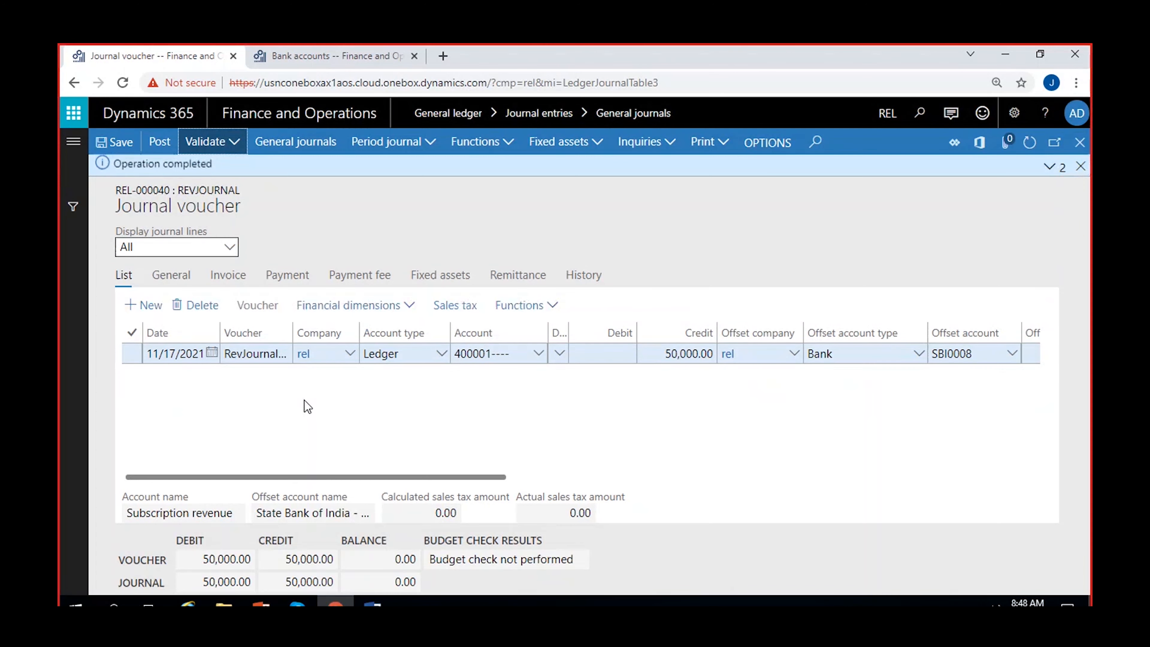
left_click(158, 141)
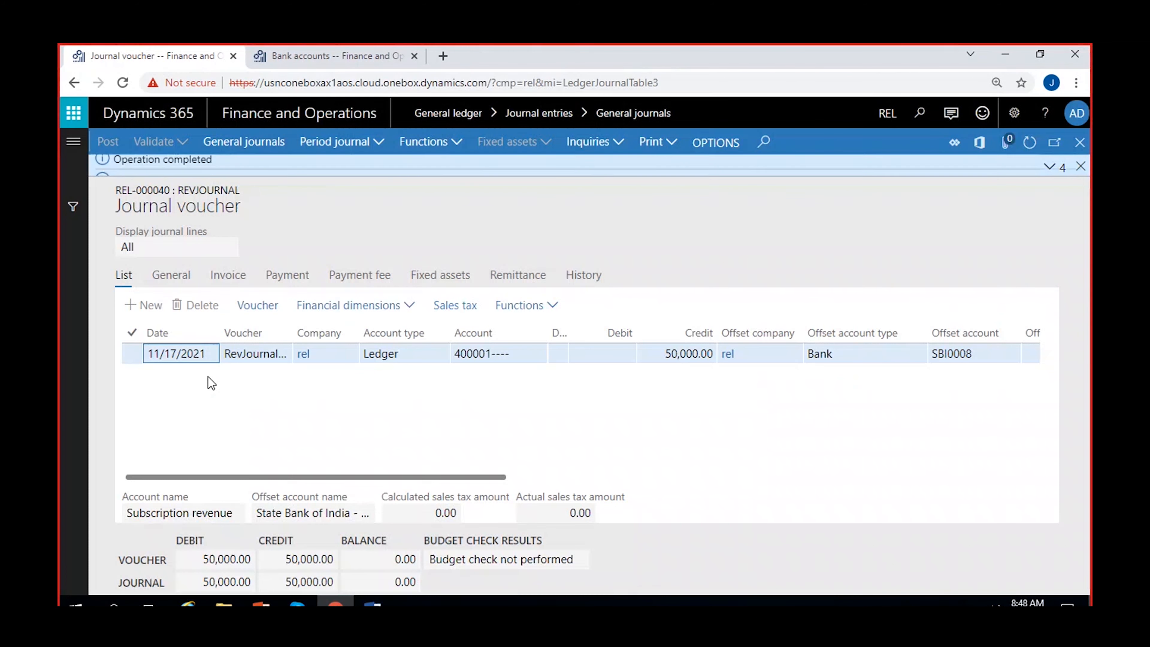
left_click(1080, 166)
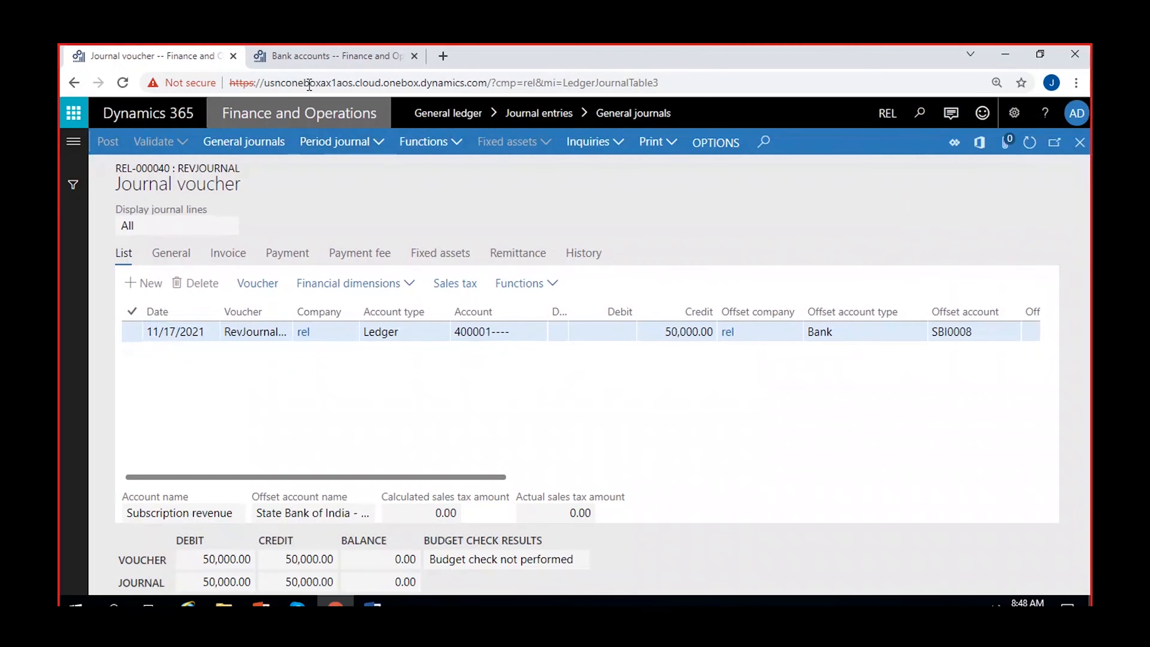
Refresh the bank accounts list and check the balance of the State Bank of India - FD account.
left_click(313, 65)
left_click(1028, 143)
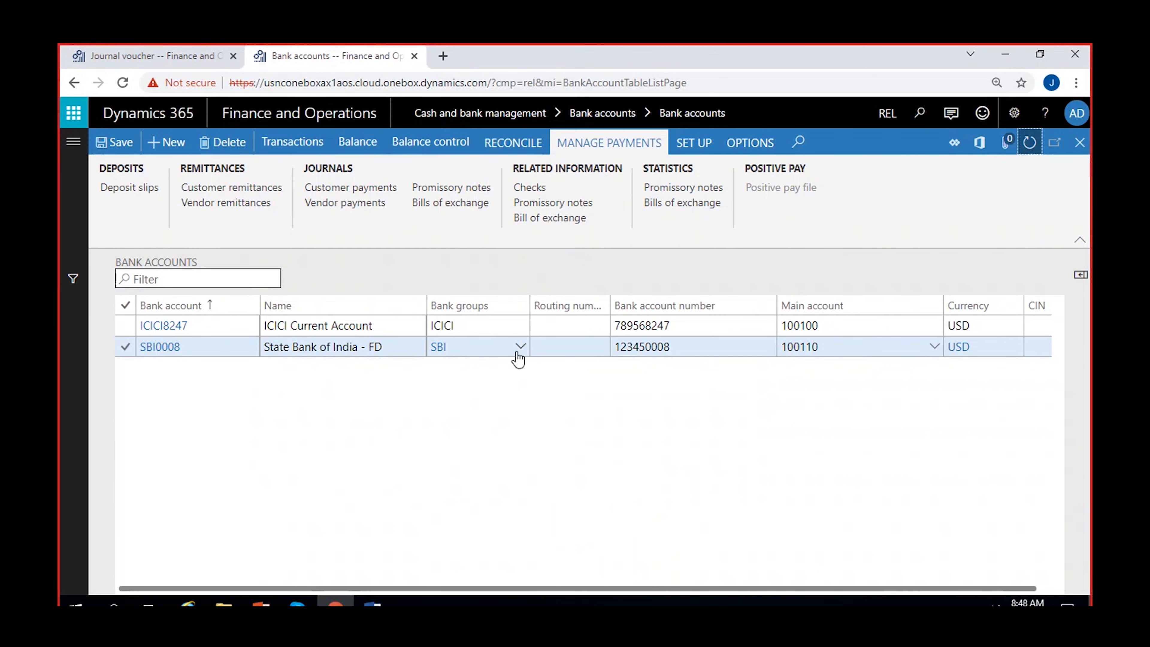
left_click(565, 346)
left_click(359, 144)
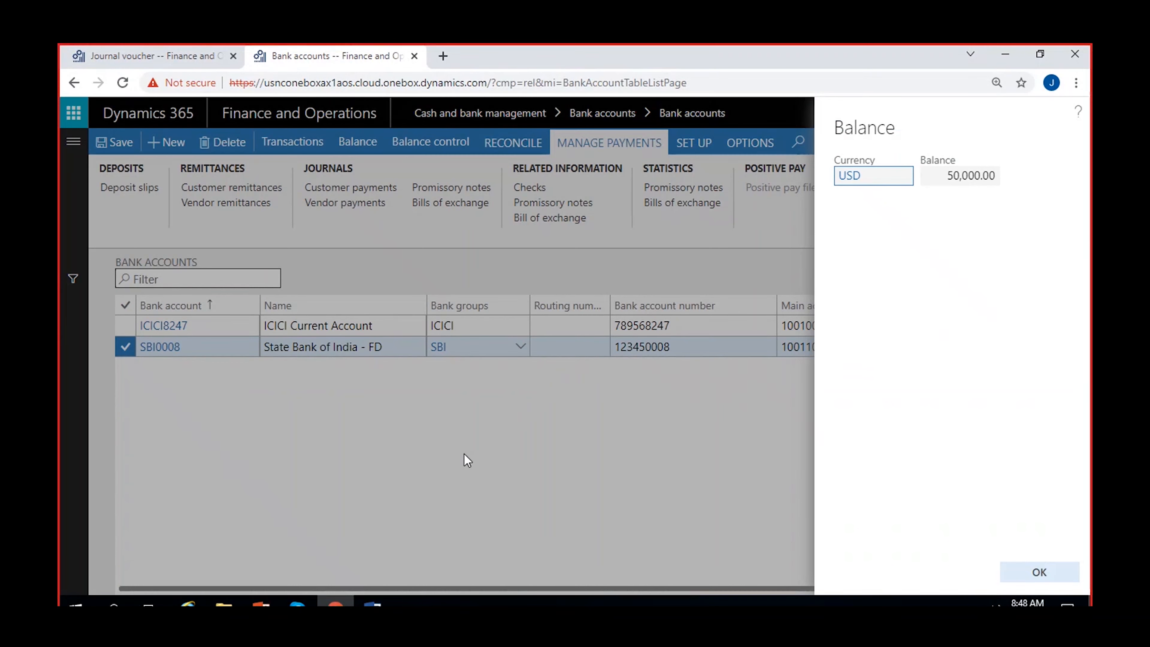
left_click(940, 181)
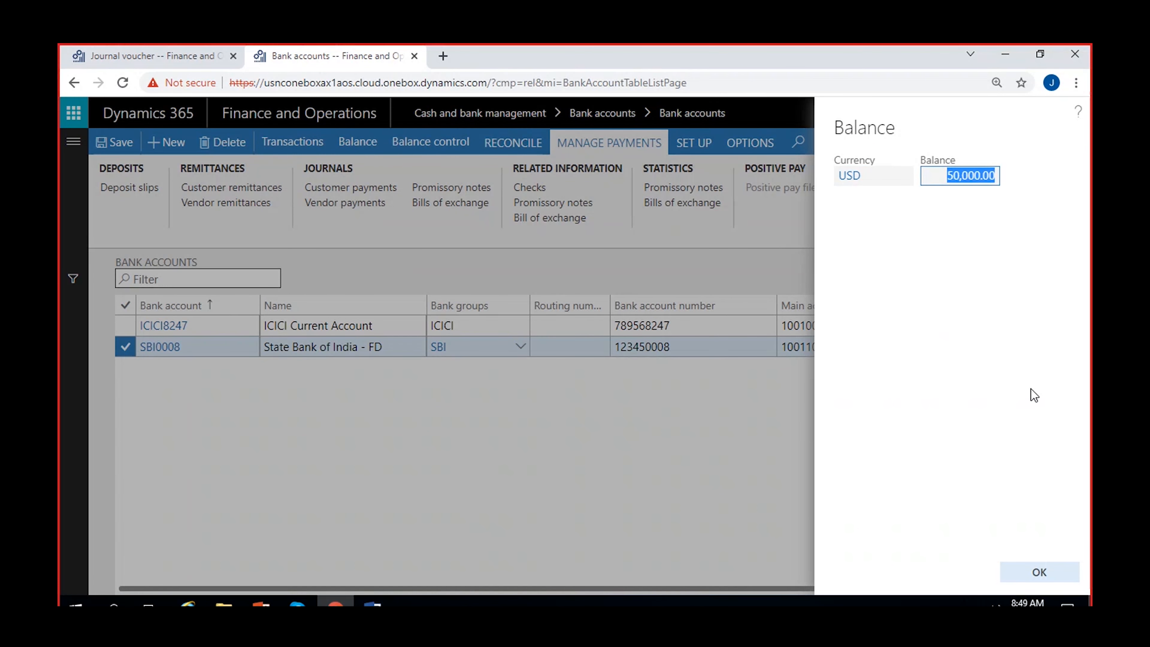
left_click(1031, 570)
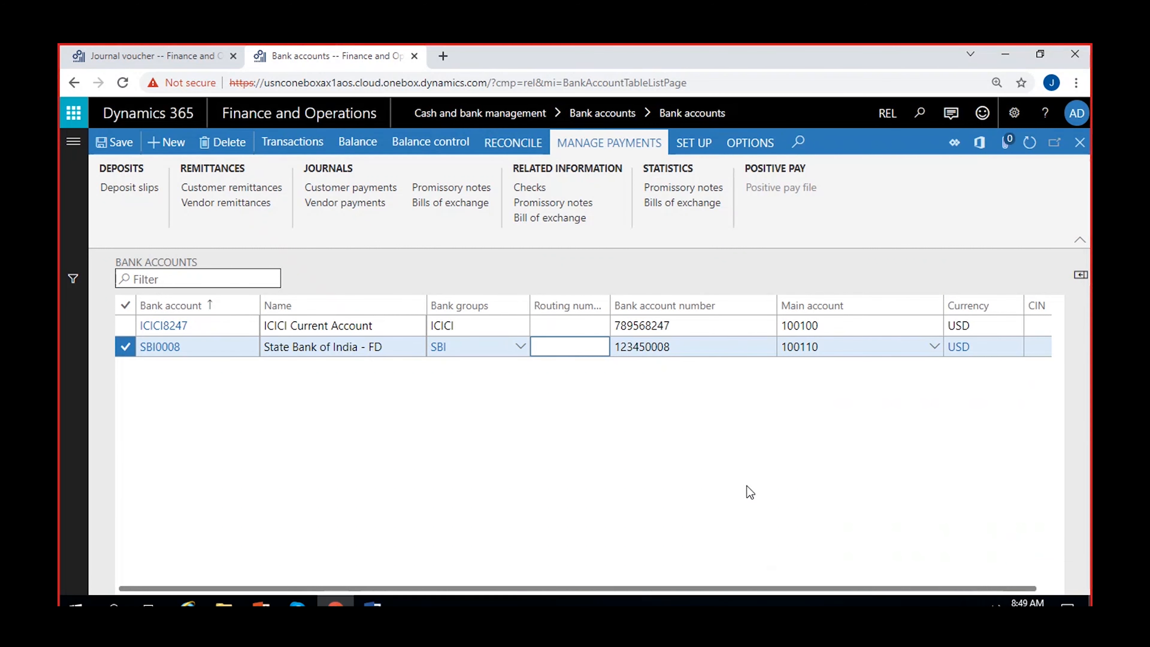
Review the payment reference in the State Bank of India - FD bank transactions and return to the bank accounts.
left_click(287, 144)
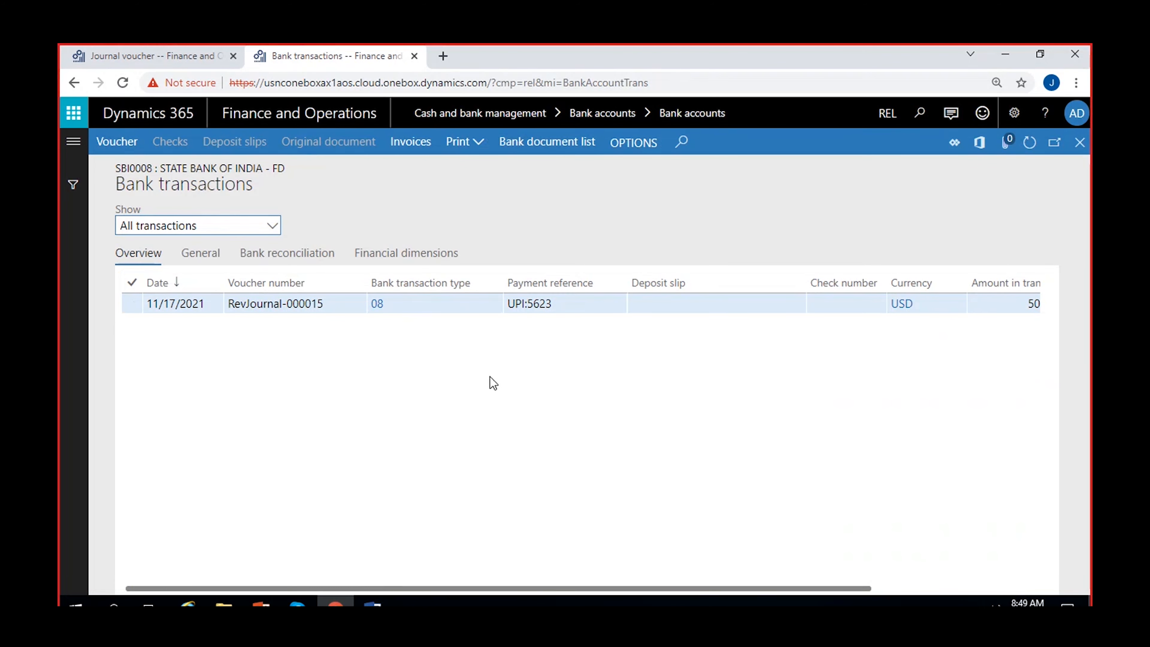
left_click(578, 311)
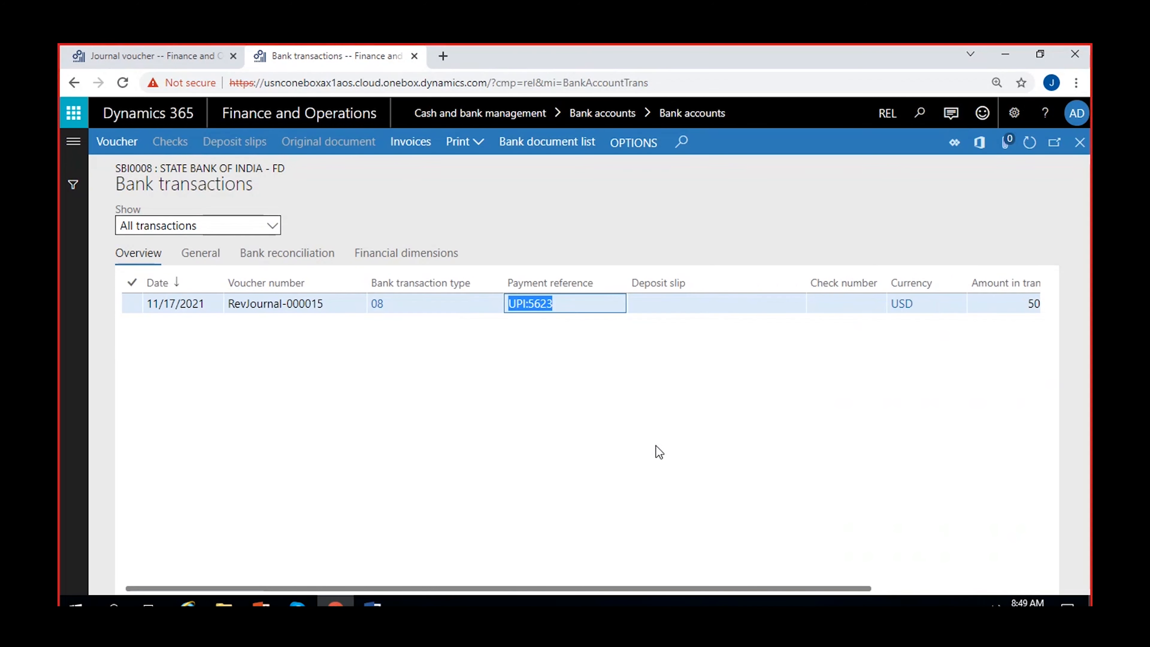
left_click(1079, 144)
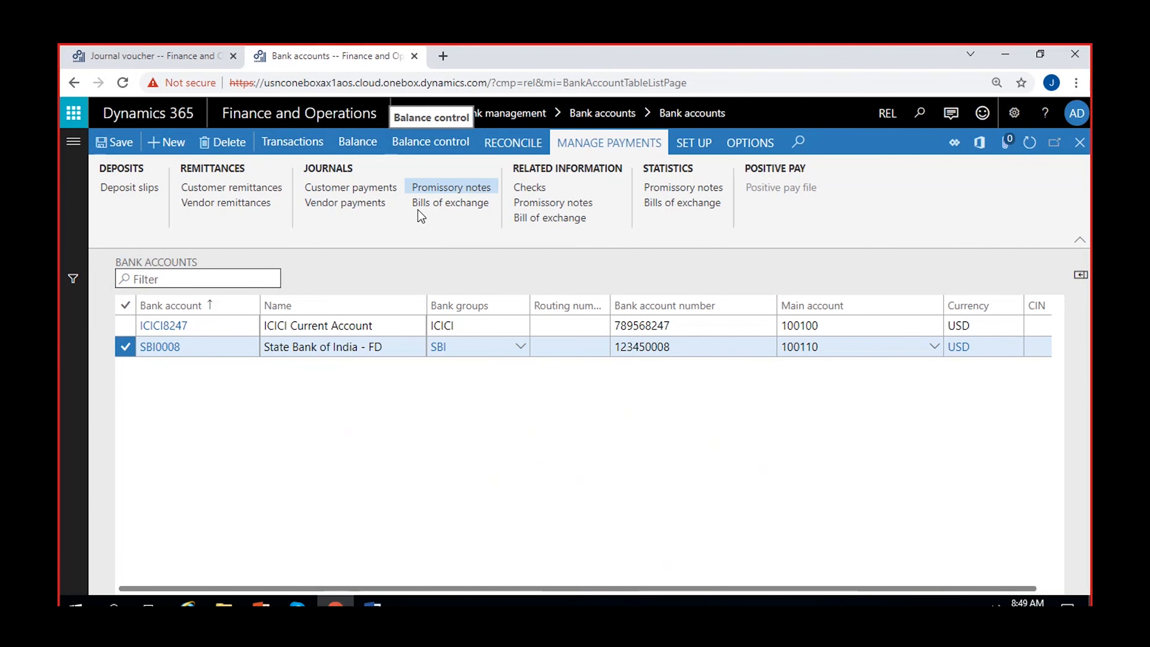
Locate Balance control accounts under the General ledger chart of accounts, and return to the State Bank of India row in the bank accounts.
left_click(559, 345)
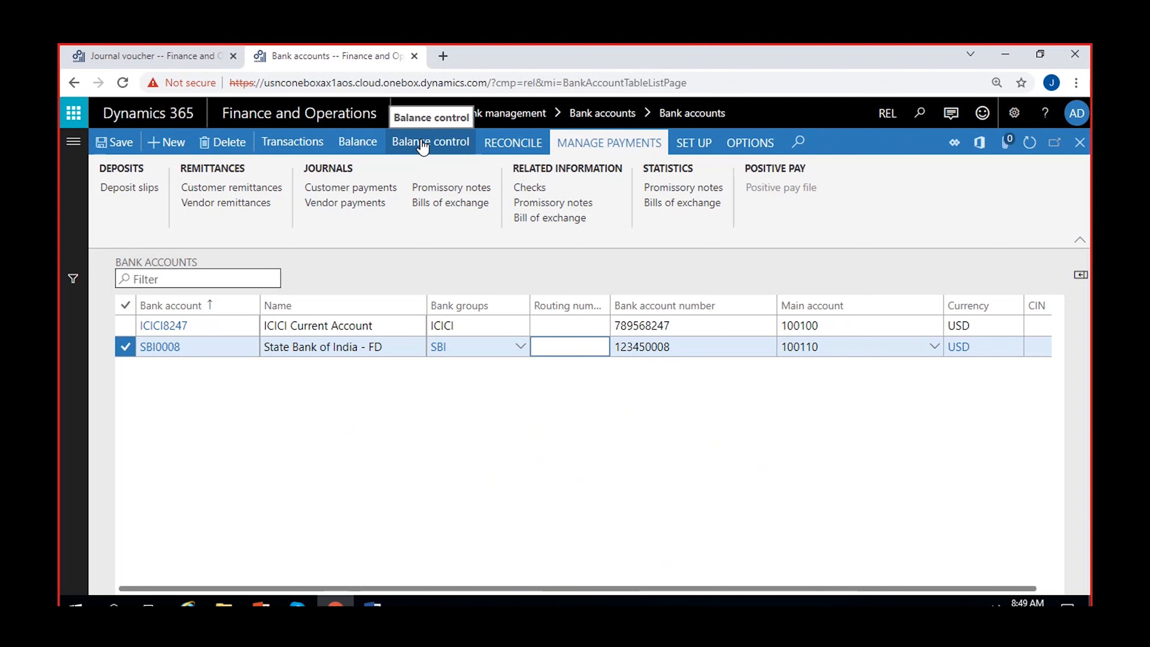
left_click(509, 418)
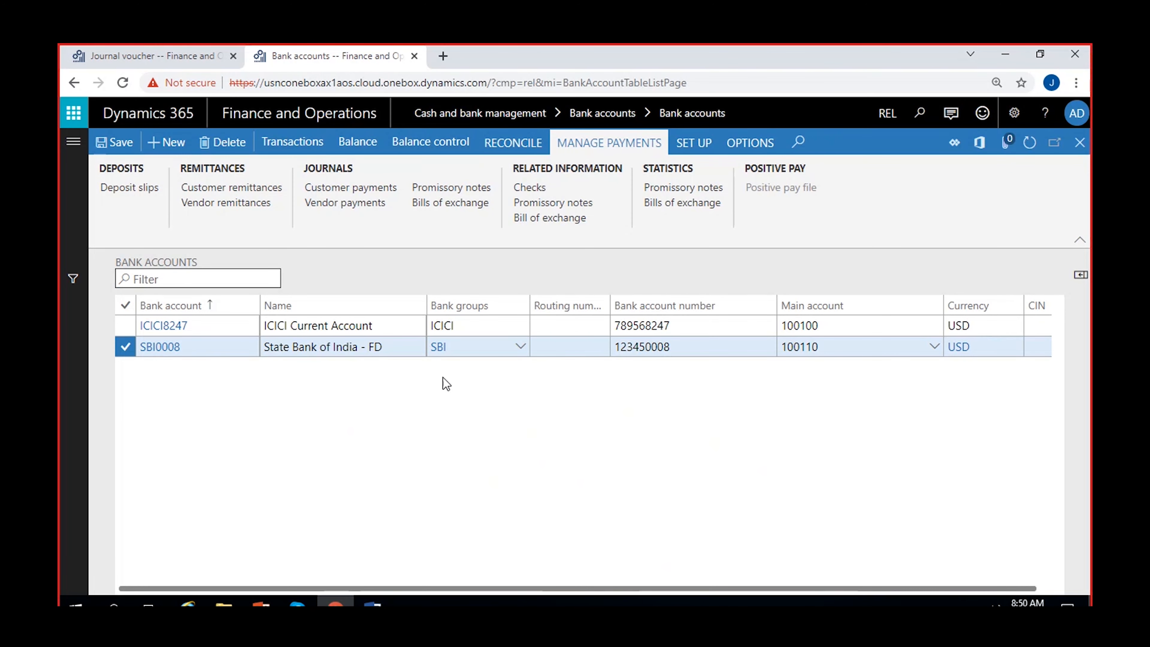
left_click(120, 64)
left_click(74, 142)
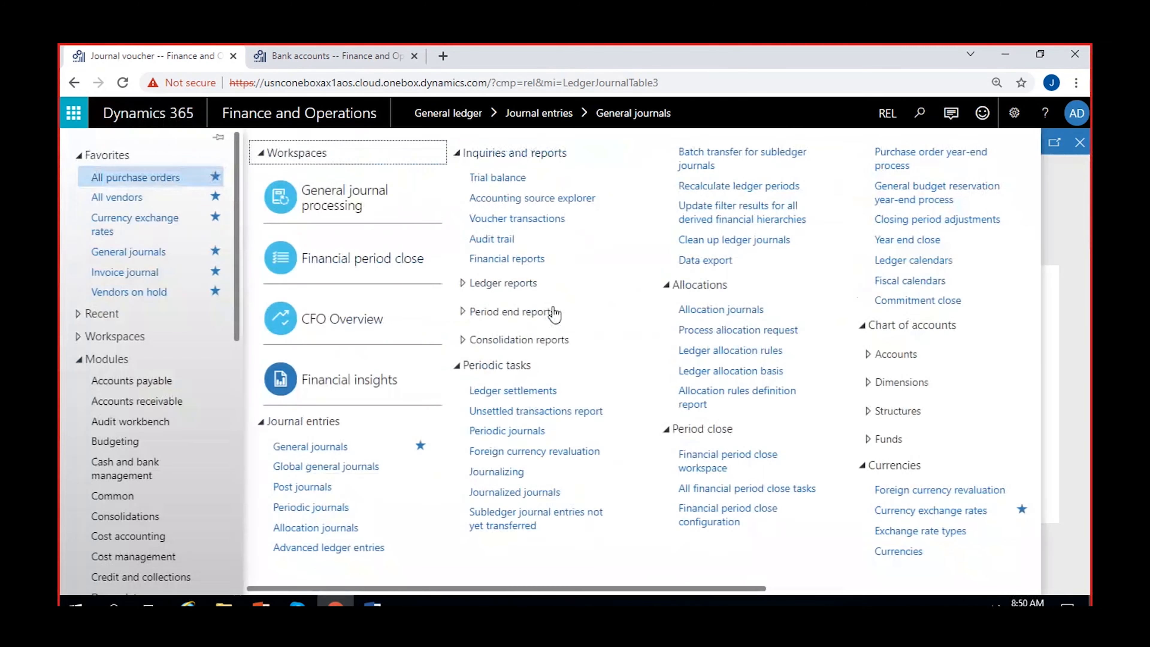
left_click_drag(676, 589, 784, 589)
left_click(728, 354)
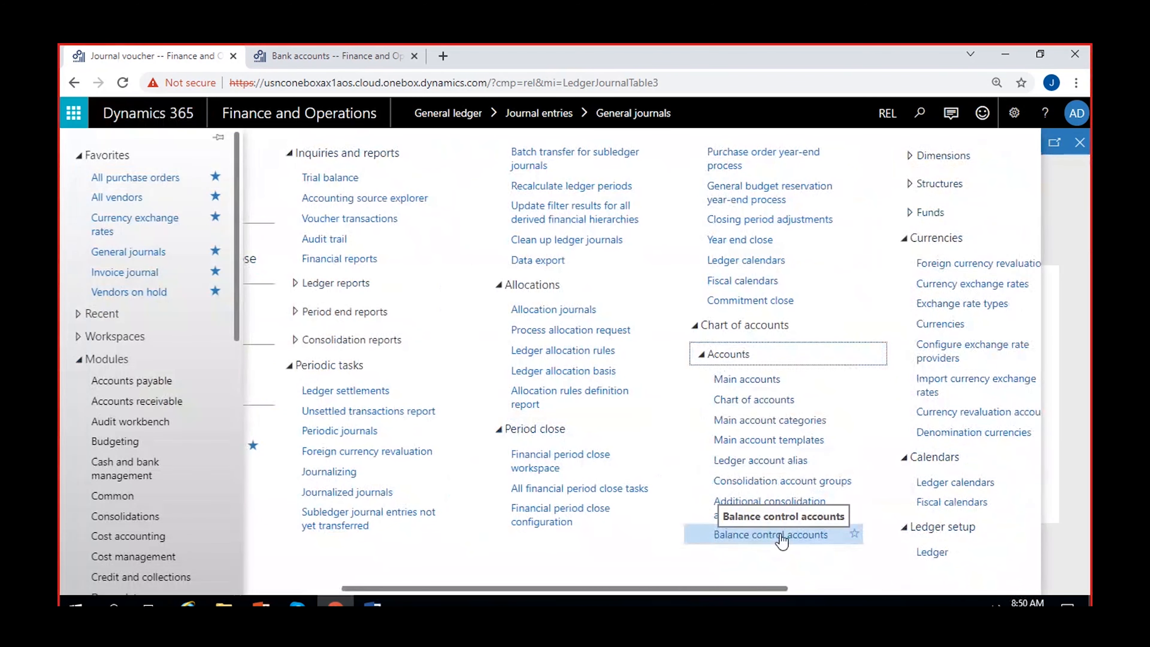
left_click(331, 55)
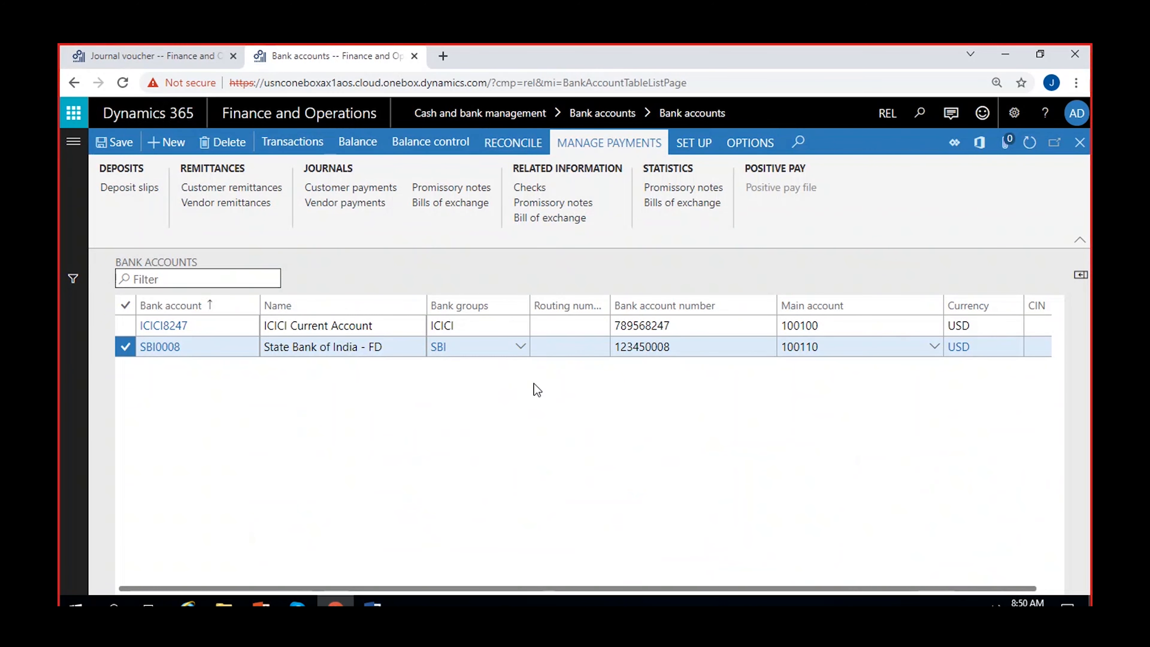
left_click(563, 347)
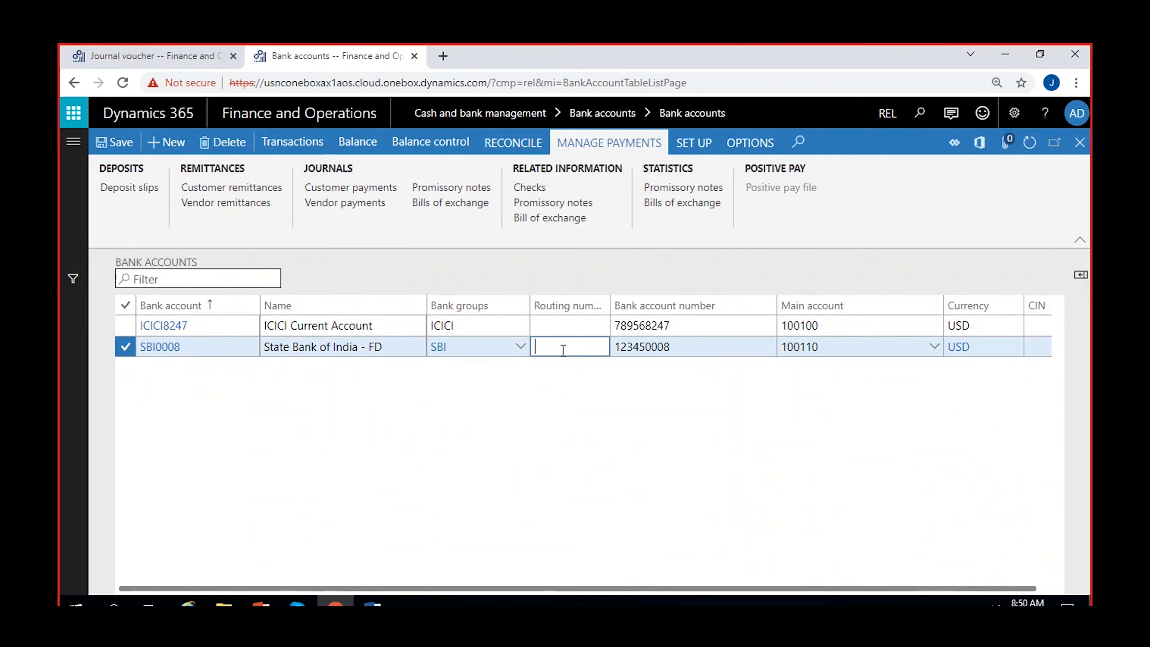
Review the before-journal, transactions and after-journal amounts in the balance control of the State Bank of India - FD account, and close it.
left_click(448, 144)
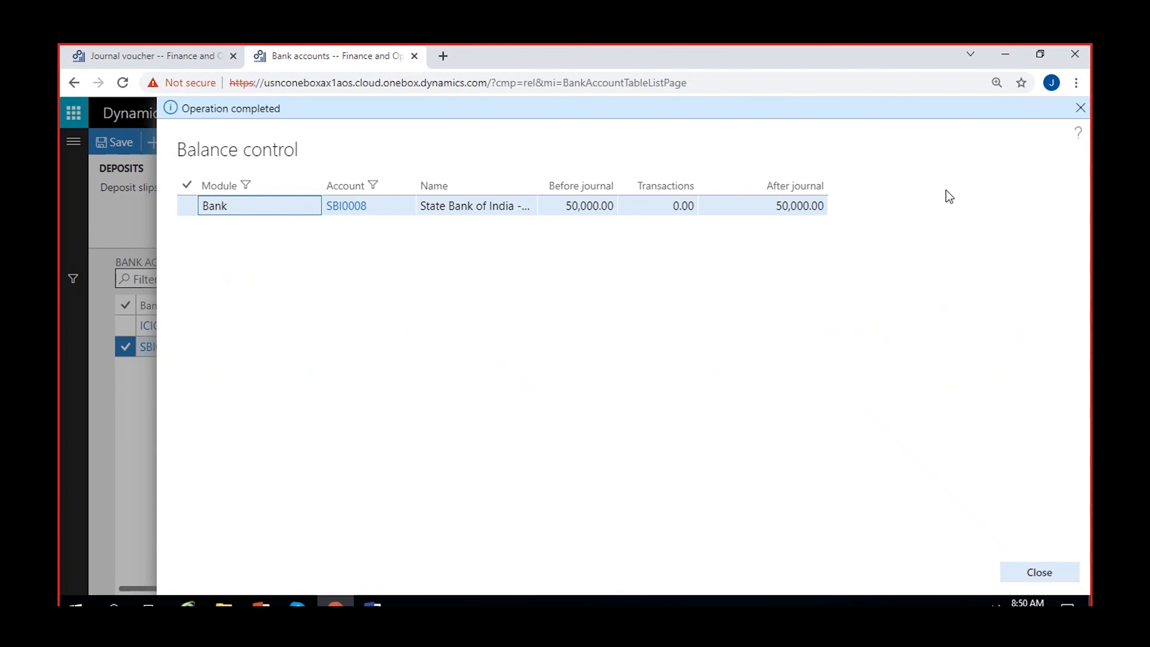
left_click(1080, 109)
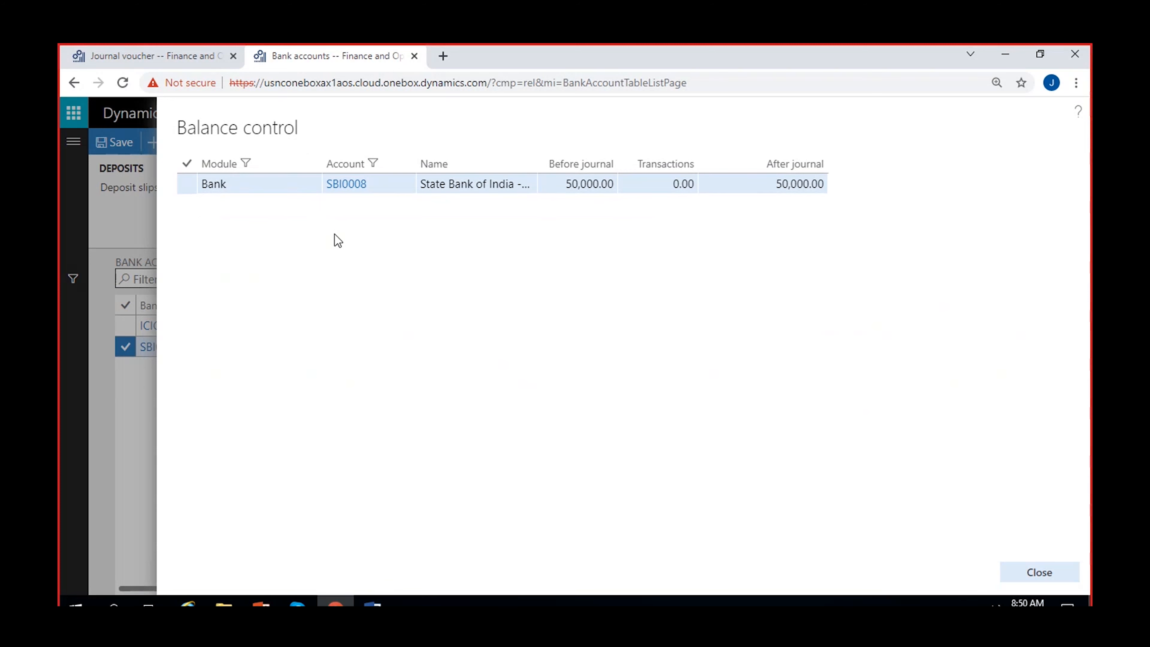
left_click_drag(538, 164, 560, 164)
left_click(590, 184)
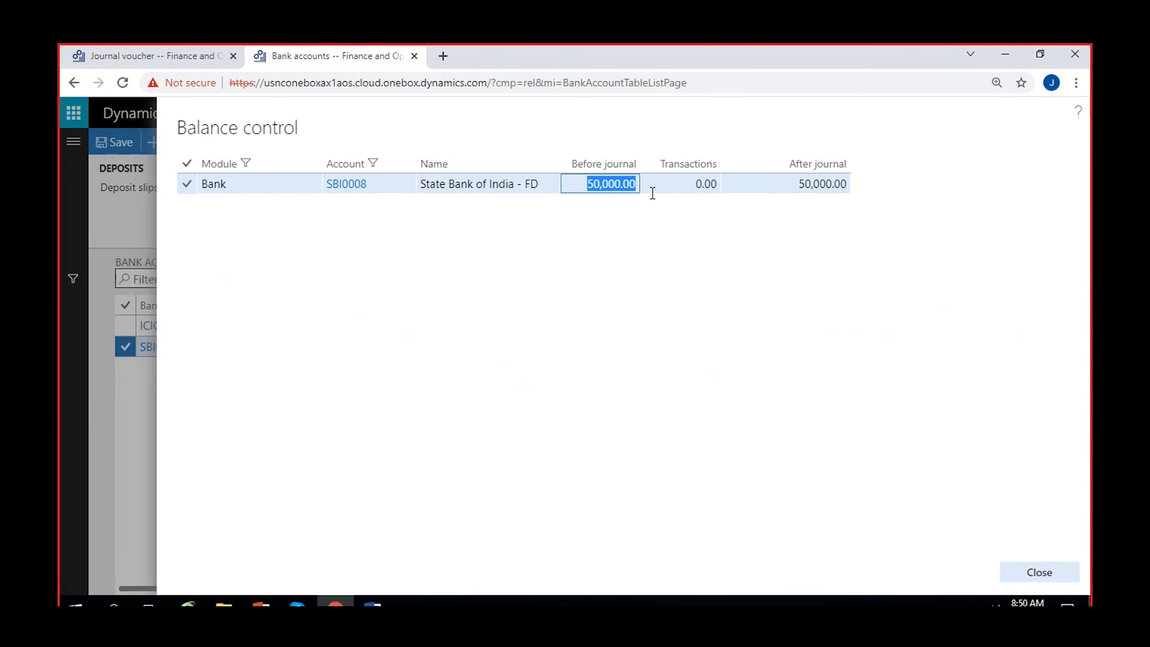
left_click(688, 226)
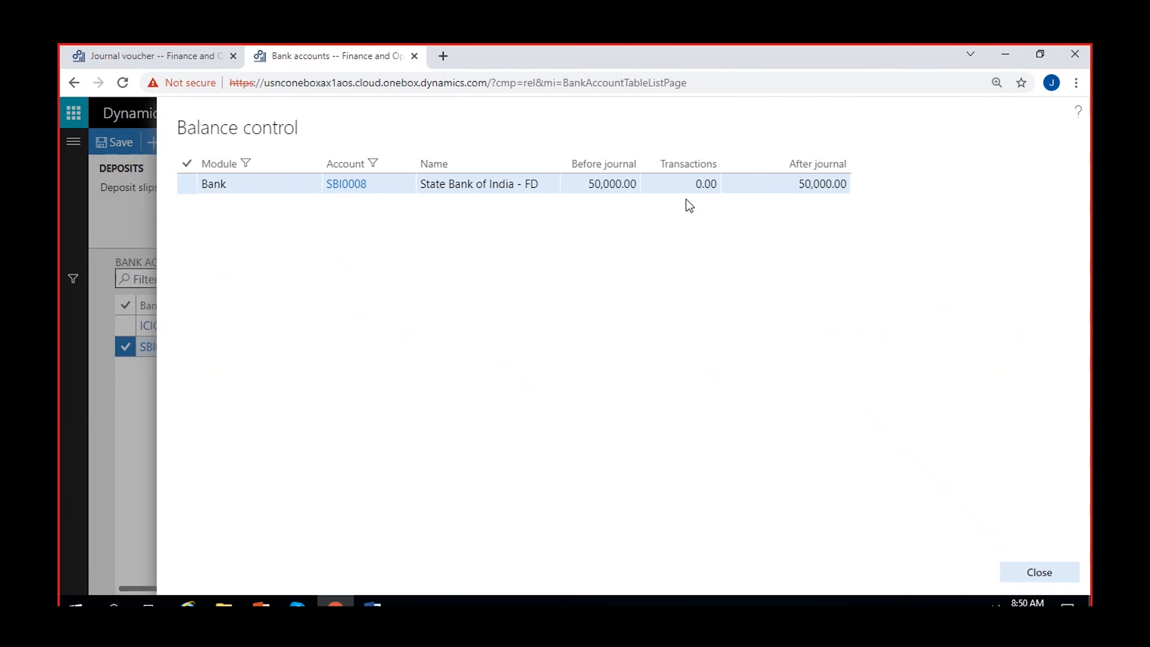
left_click(797, 189)
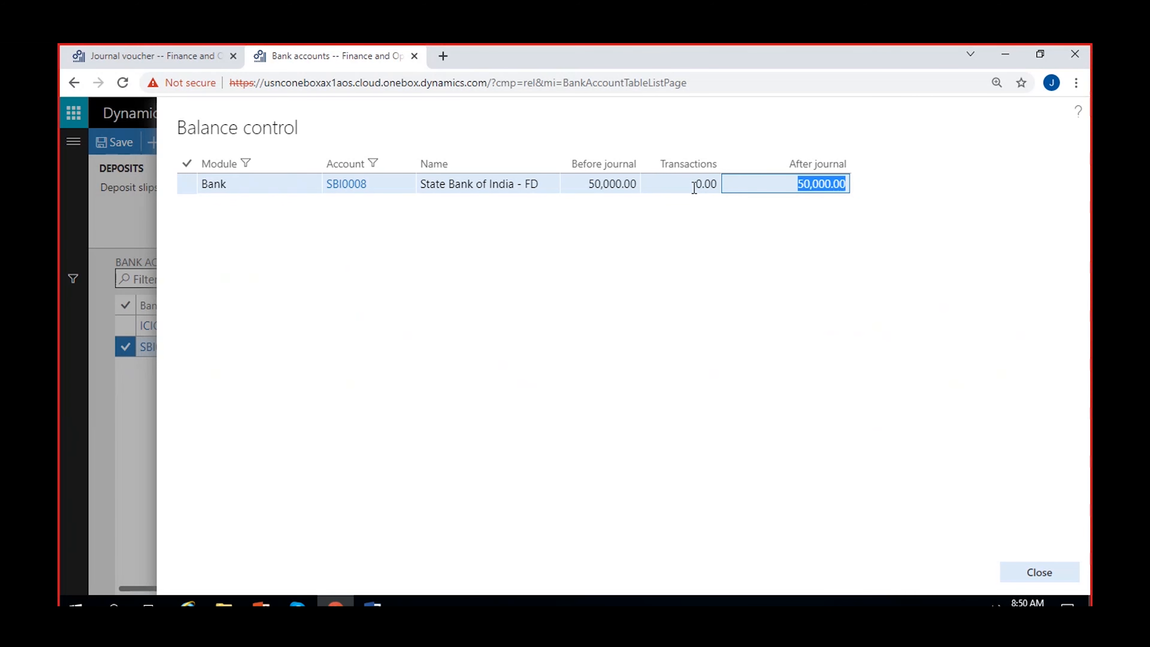
left_click(683, 183)
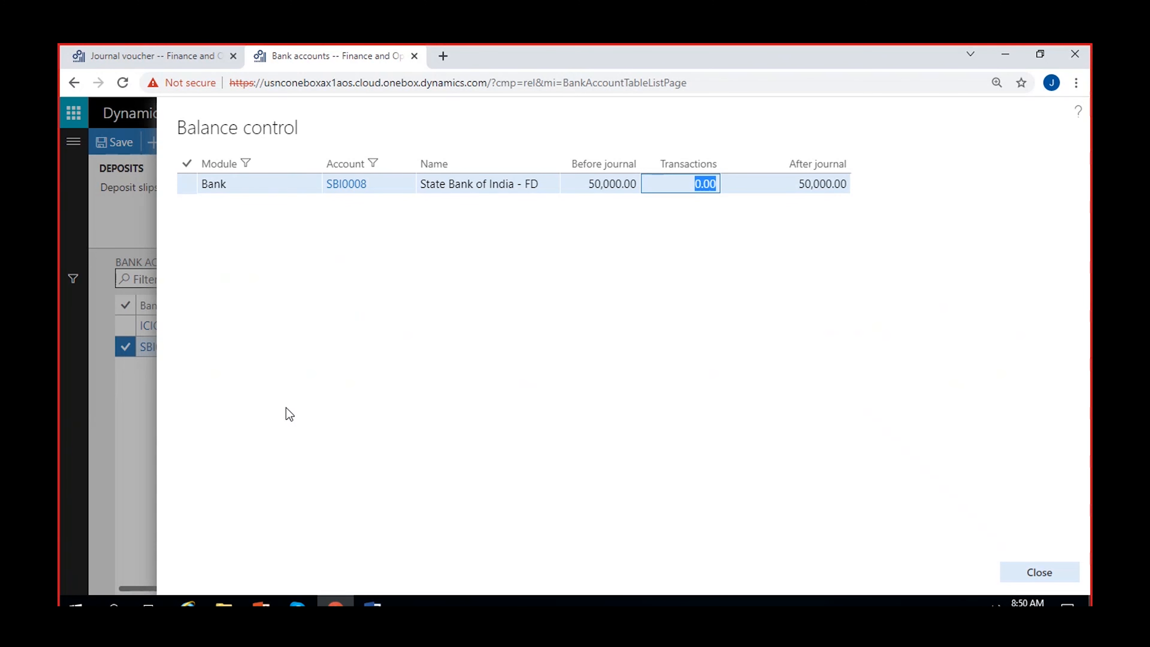
left_click(697, 200)
left_click(693, 191)
left_click(611, 223)
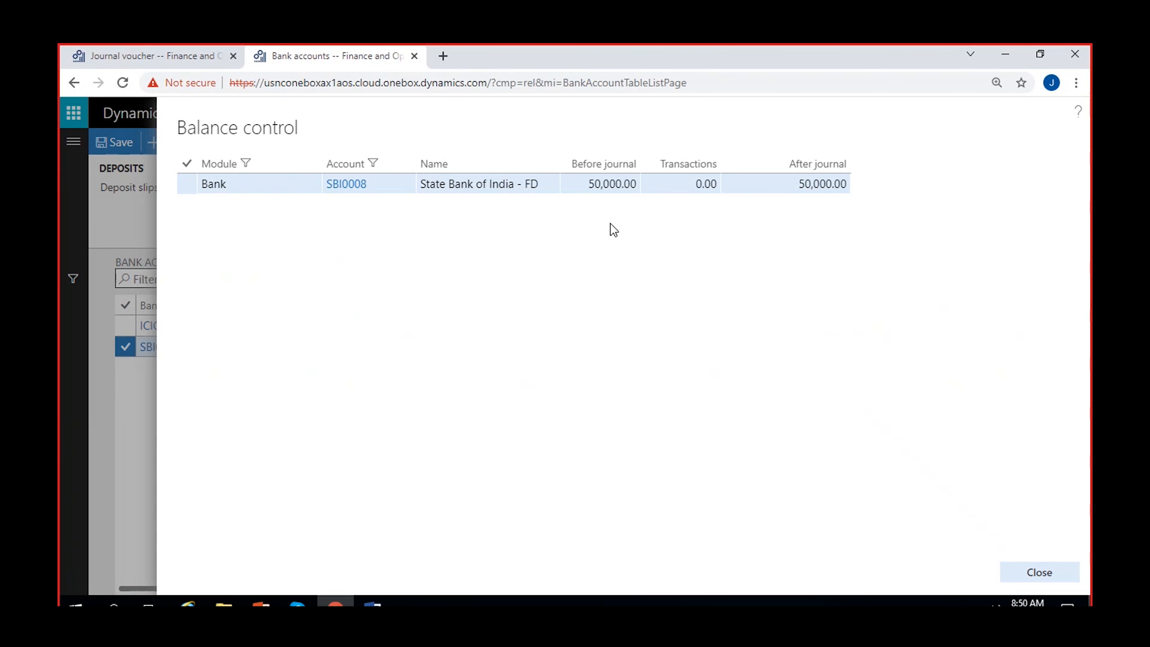
left_click(601, 190)
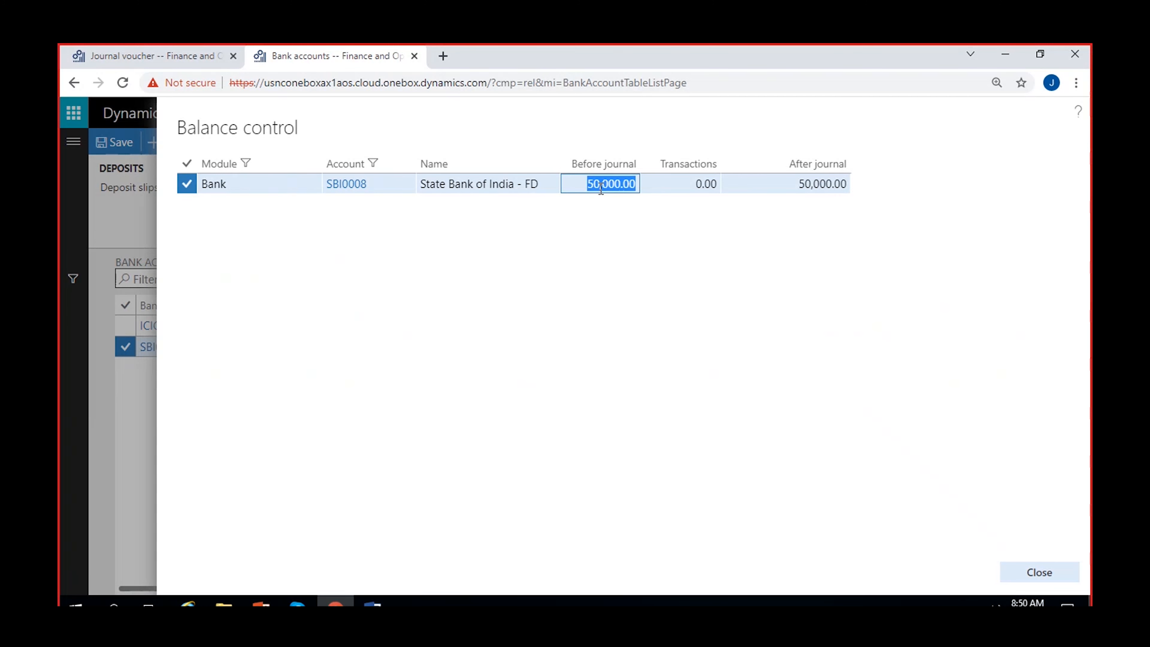
left_click(801, 183)
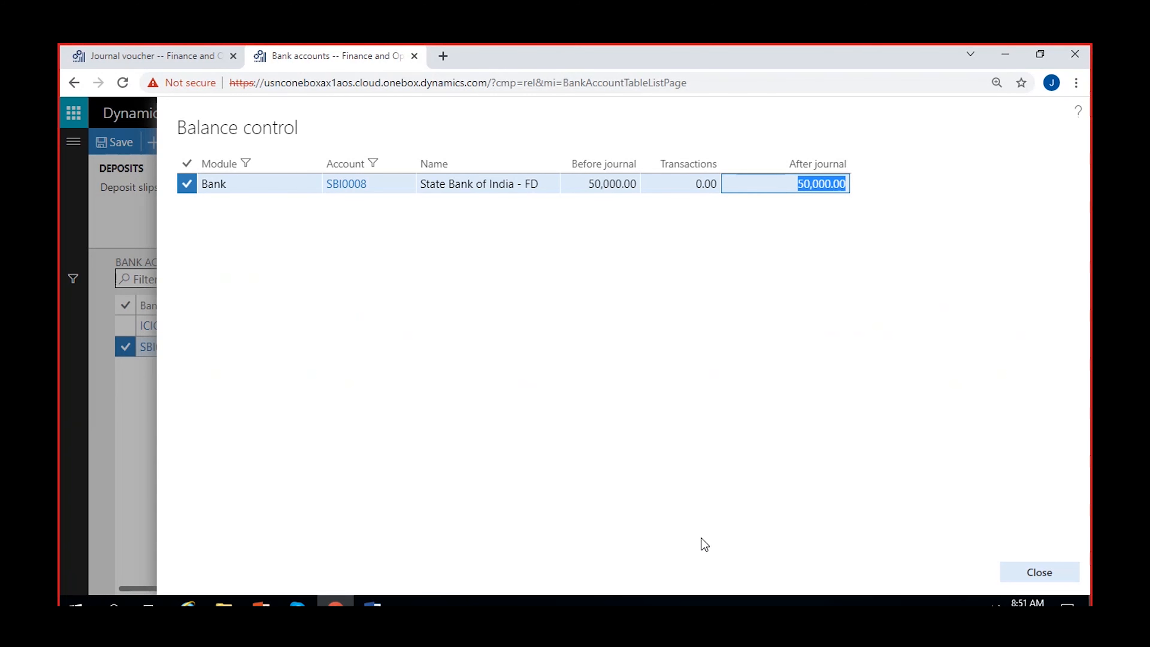
left_click(1037, 573)
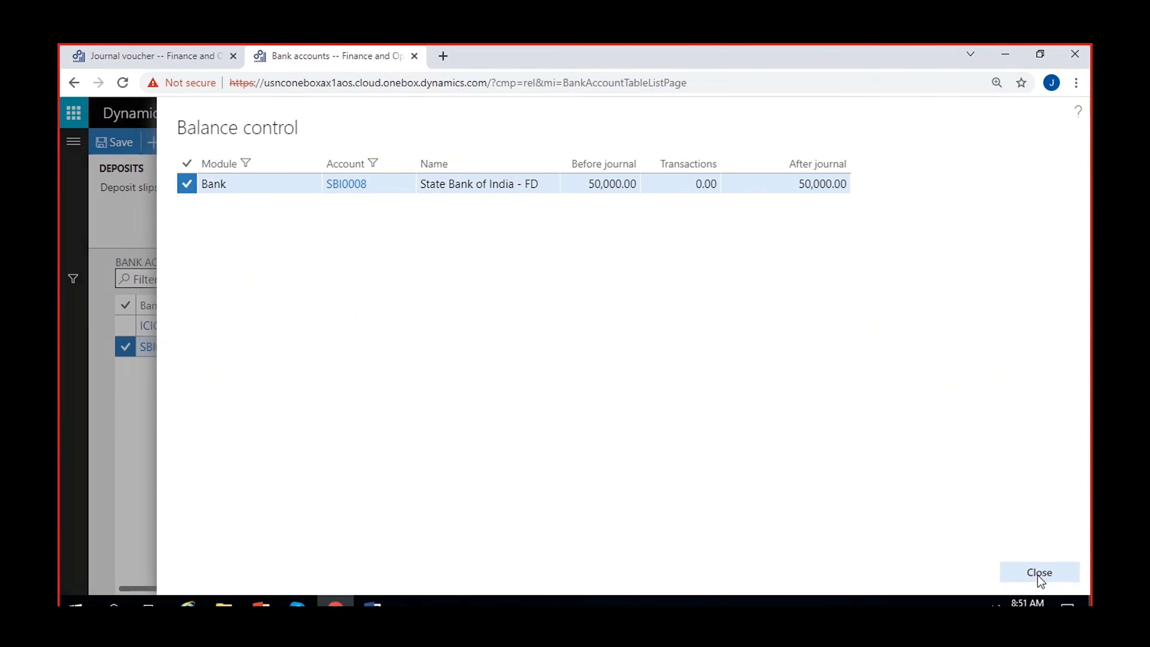
Open the balance control of the ICICI Current Account and review its before-journal, transactions and after-journal amounts.
key("Up")
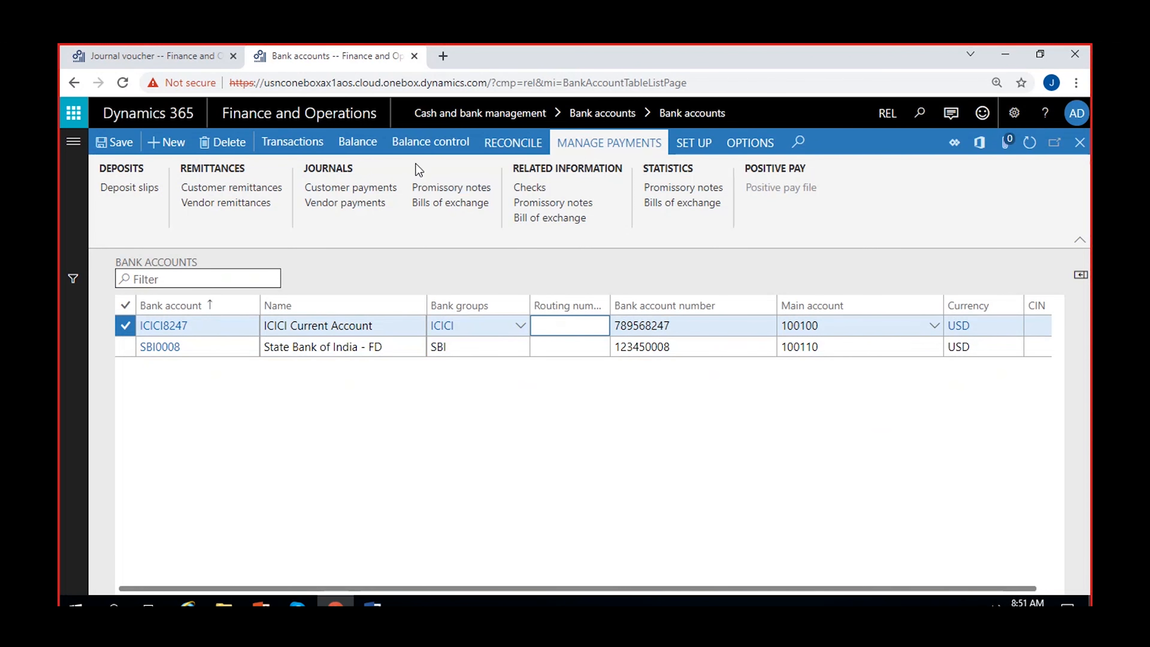
left_click(415, 143)
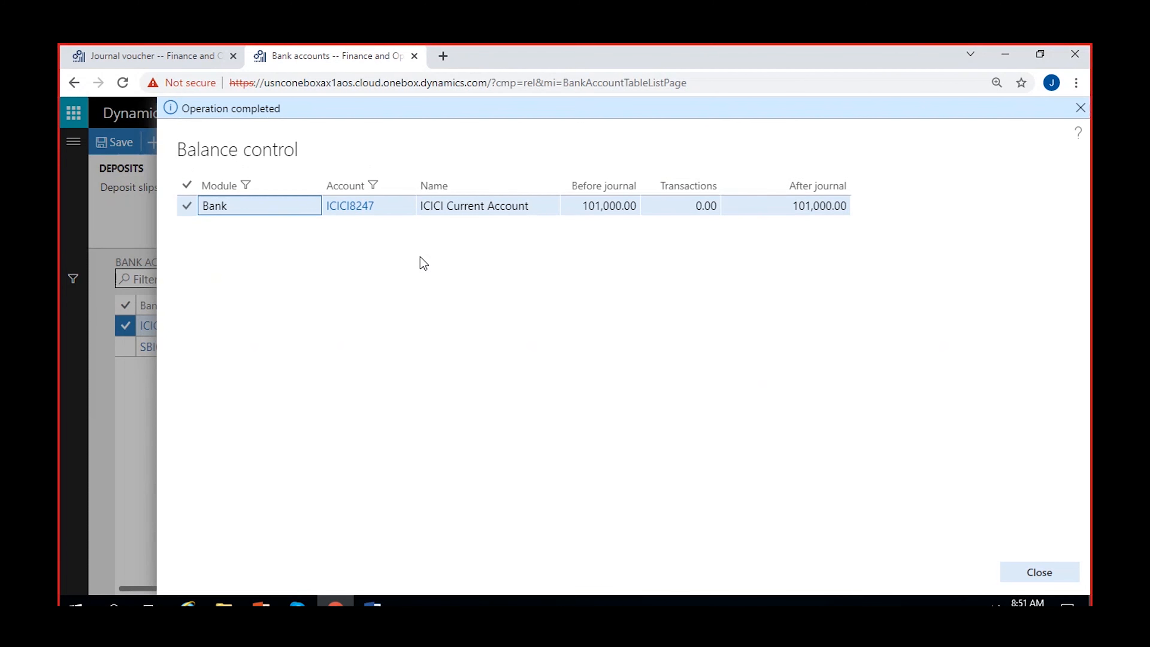
left_click(585, 204)
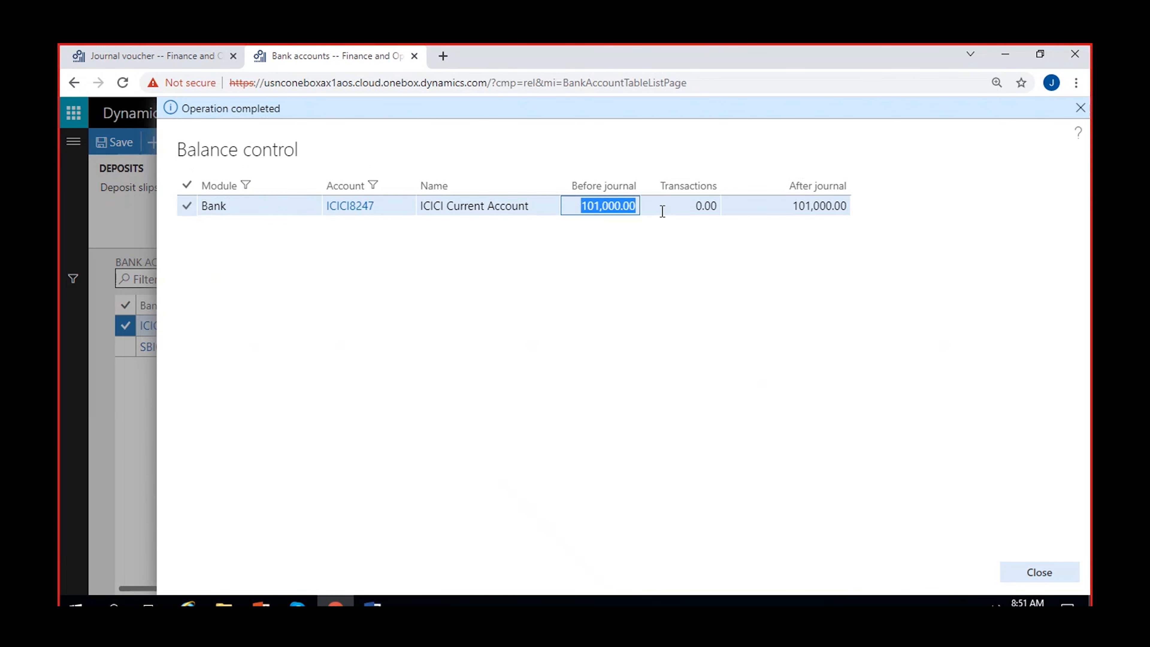
key("Tab")
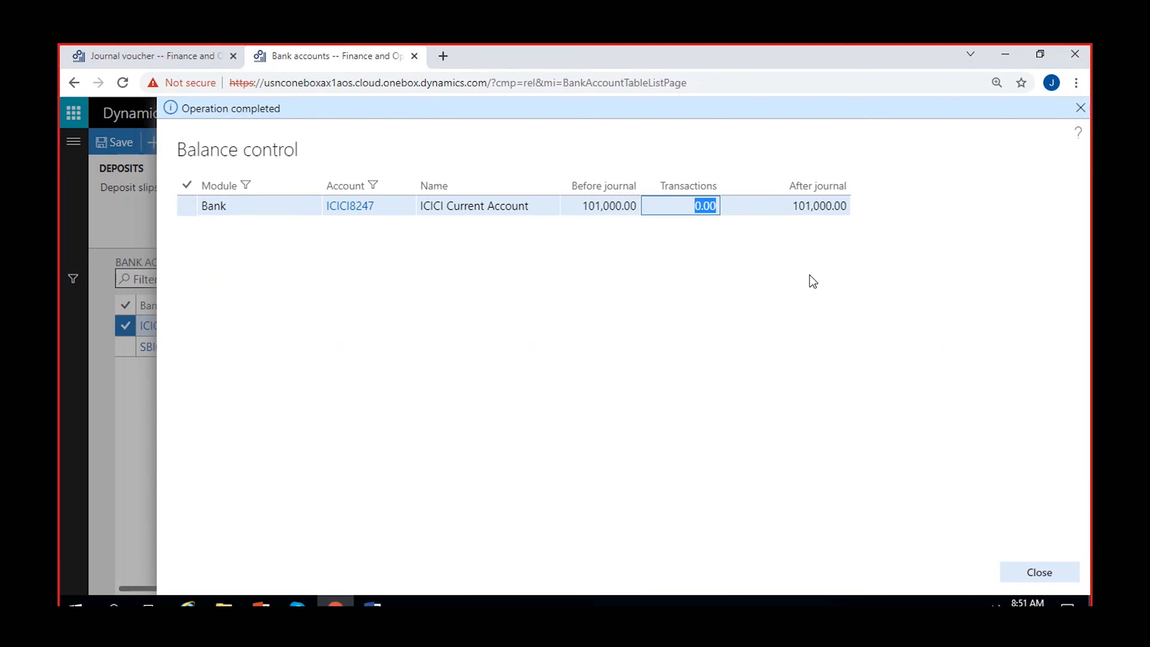
left_click(783, 206)
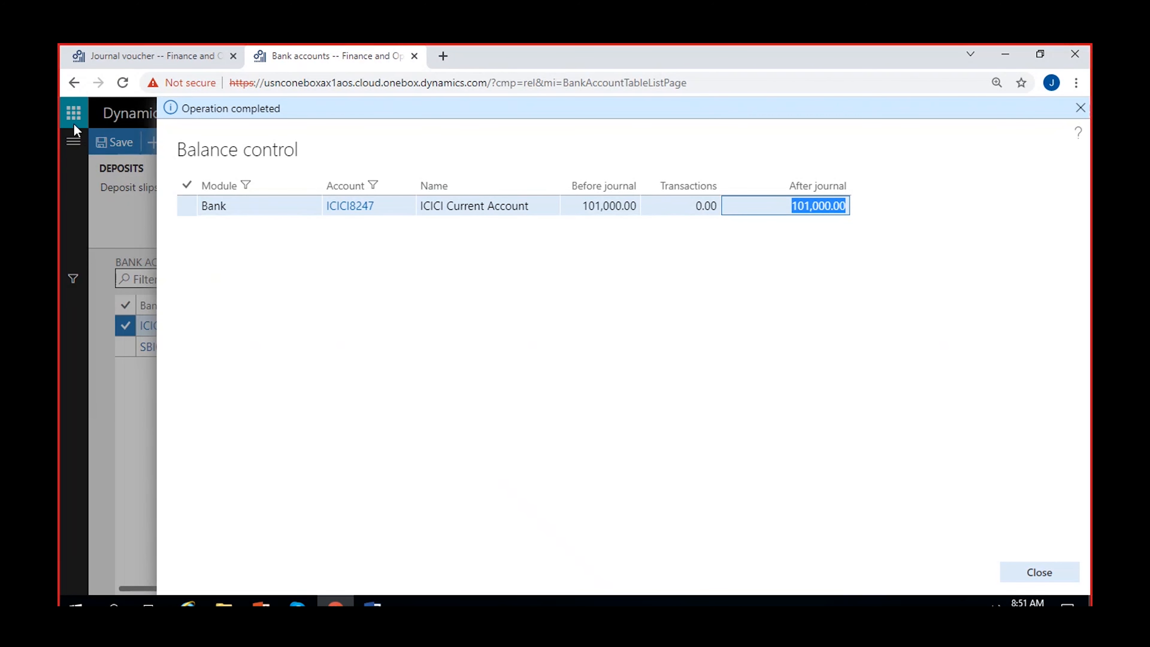
Return to the general journals list, create a journal named RevJournal and open its lines.
left_click(121, 58)
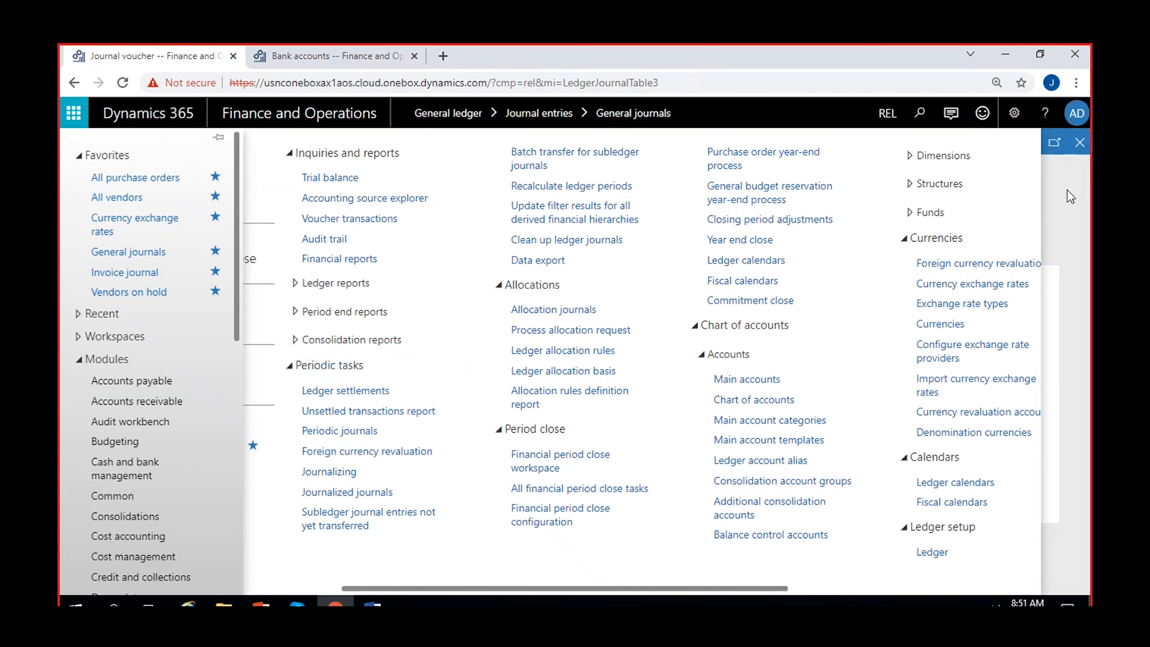
left_click(1079, 142)
left_click(1085, 143)
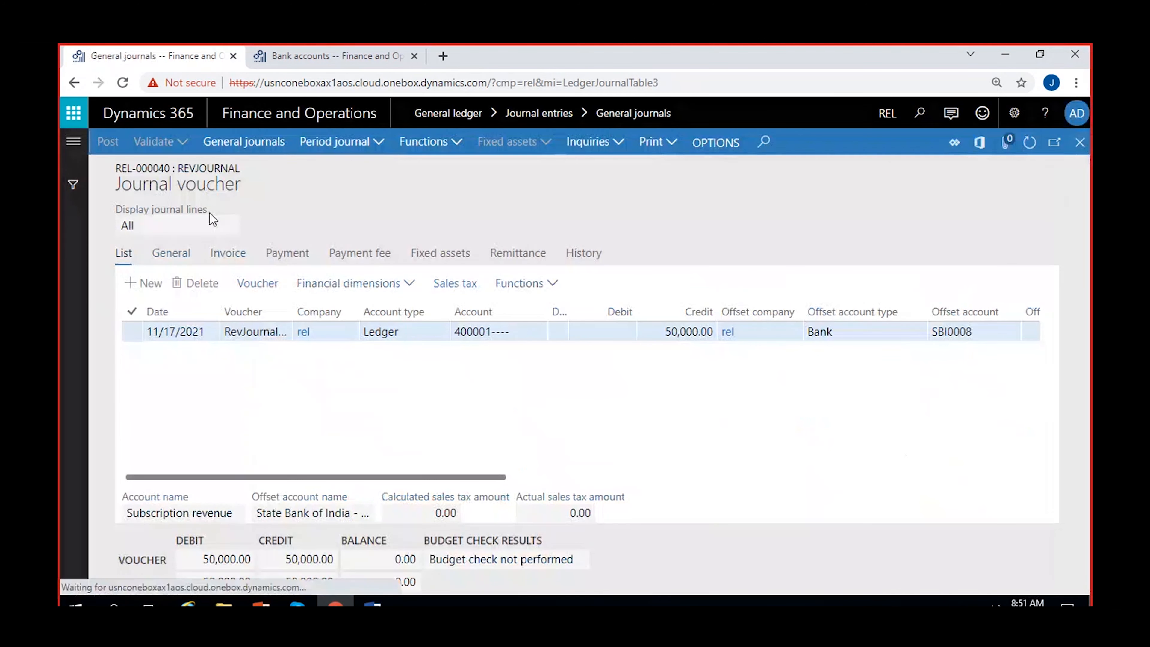
left_click(157, 142)
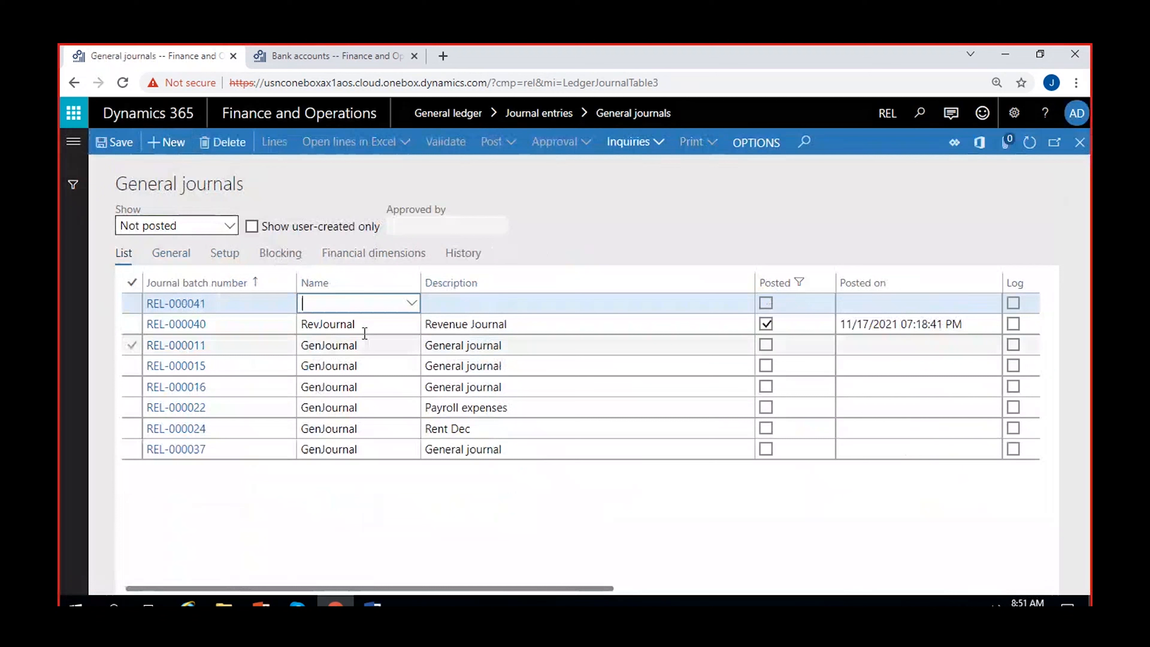
left_click(411, 302)
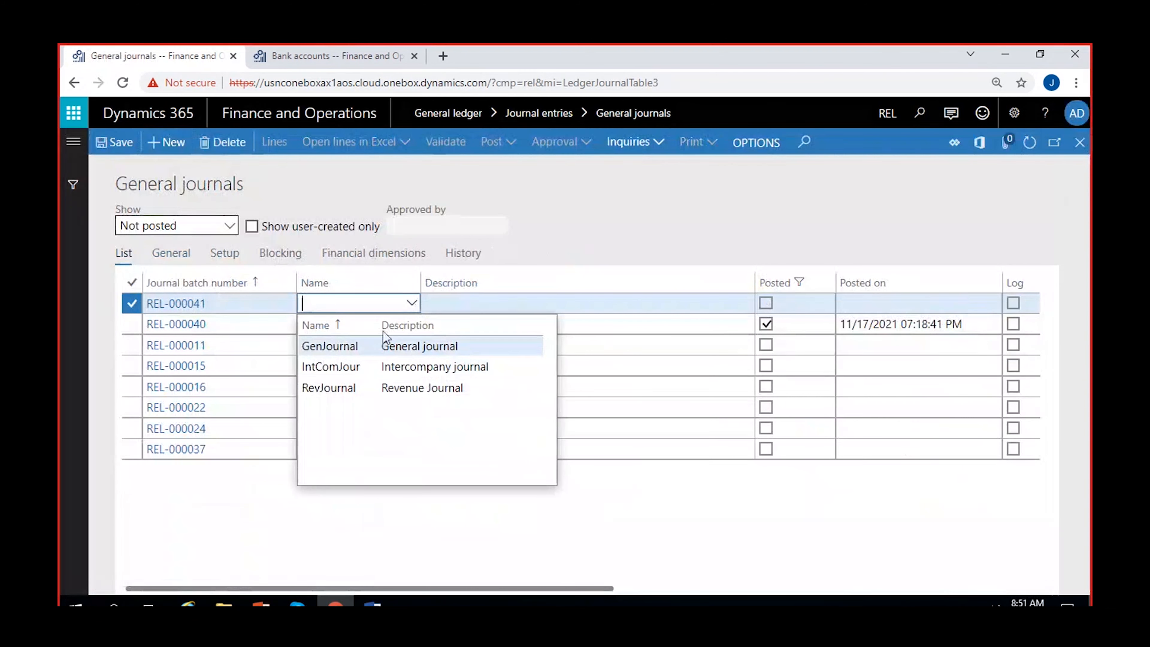
left_click(336, 388)
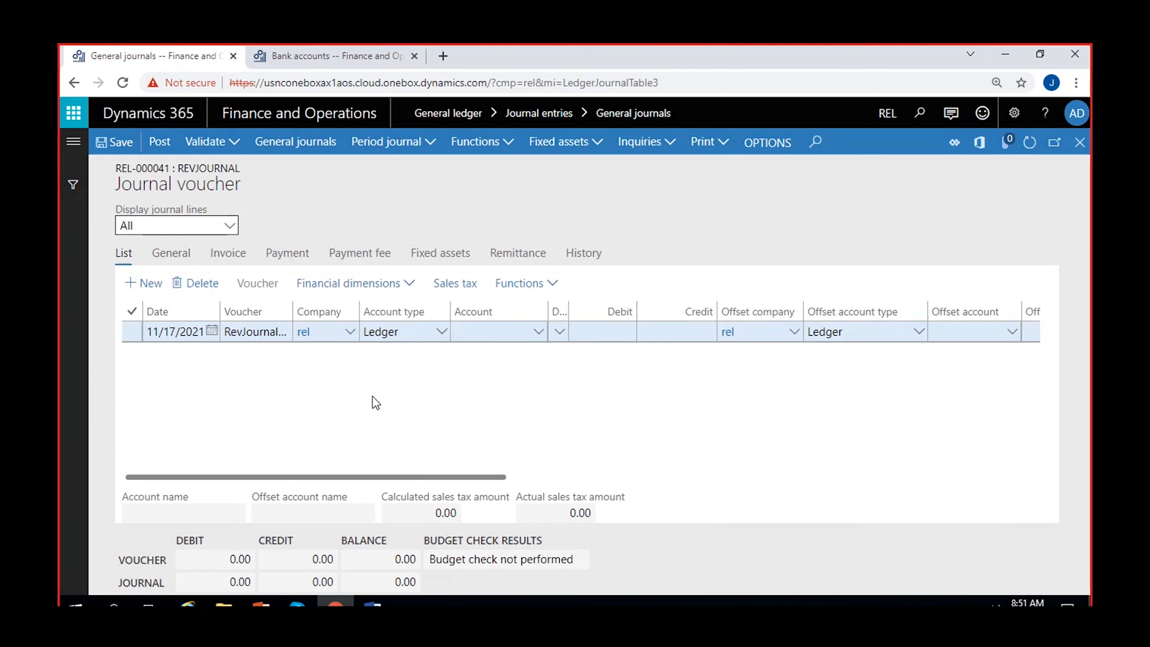
Set the journal line's account to 400001 Subscription revenue and its credit amount to 1,500.
left_click(534, 333)
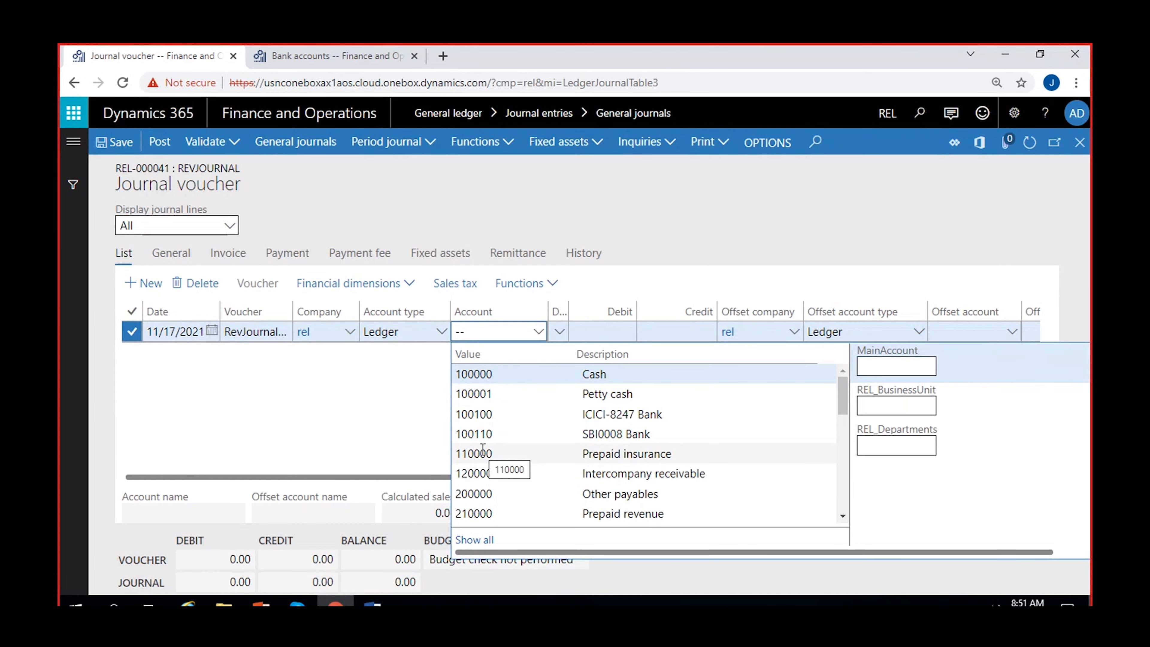
type("4")
left_click(516, 394)
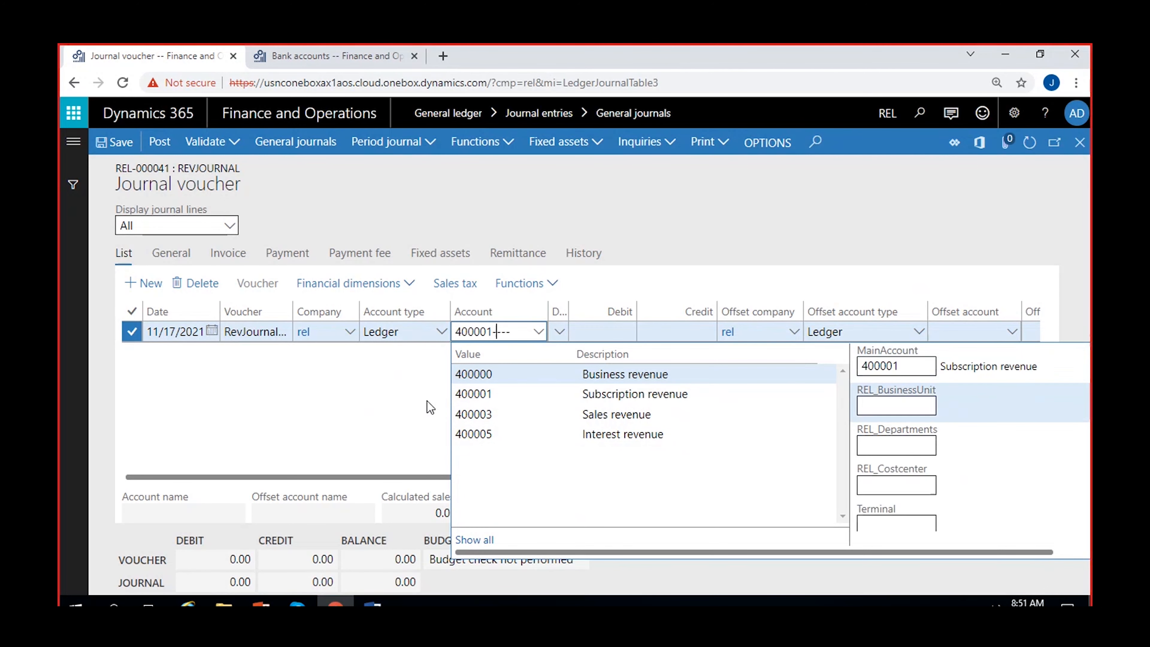
left_click(425, 400)
left_click(558, 331)
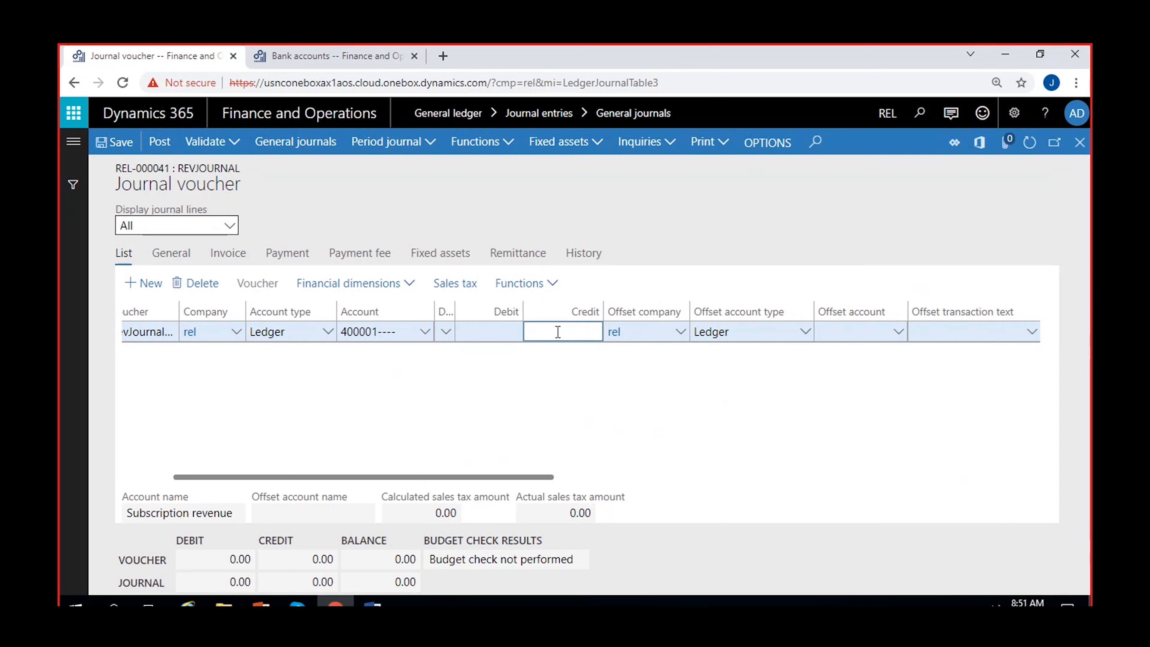
type("1,500")
left_click(609, 401)
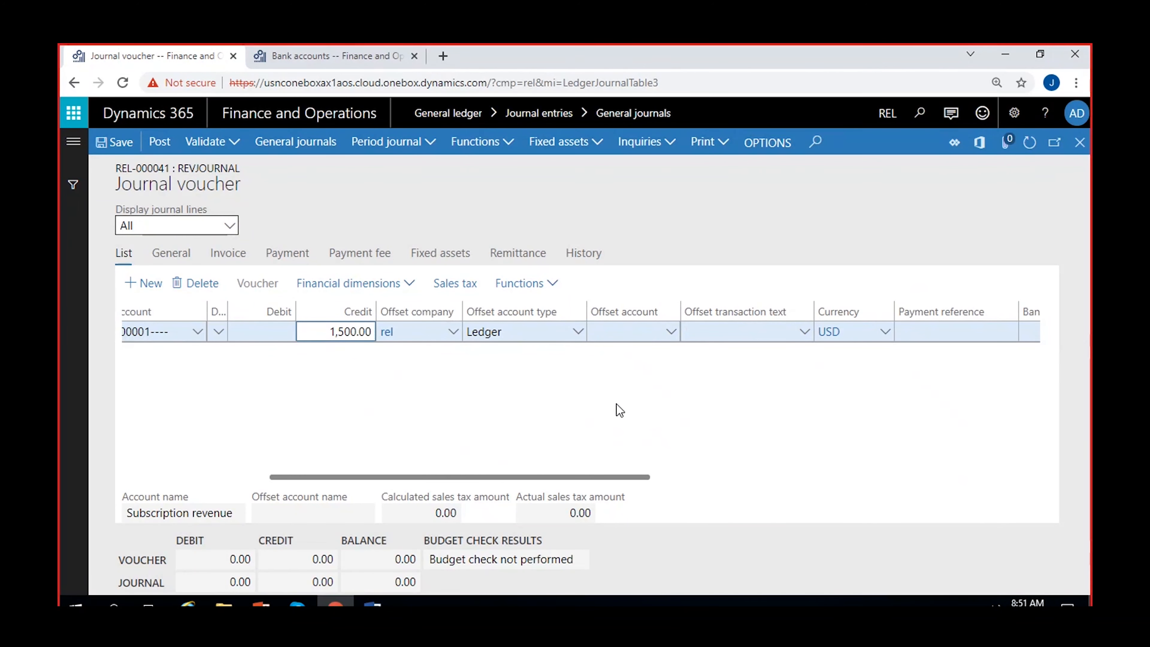
Set the line's offset account type to Bank with the ICICI Current Account as offset, save the unposted journal and close the voucher.
left_click(577, 331)
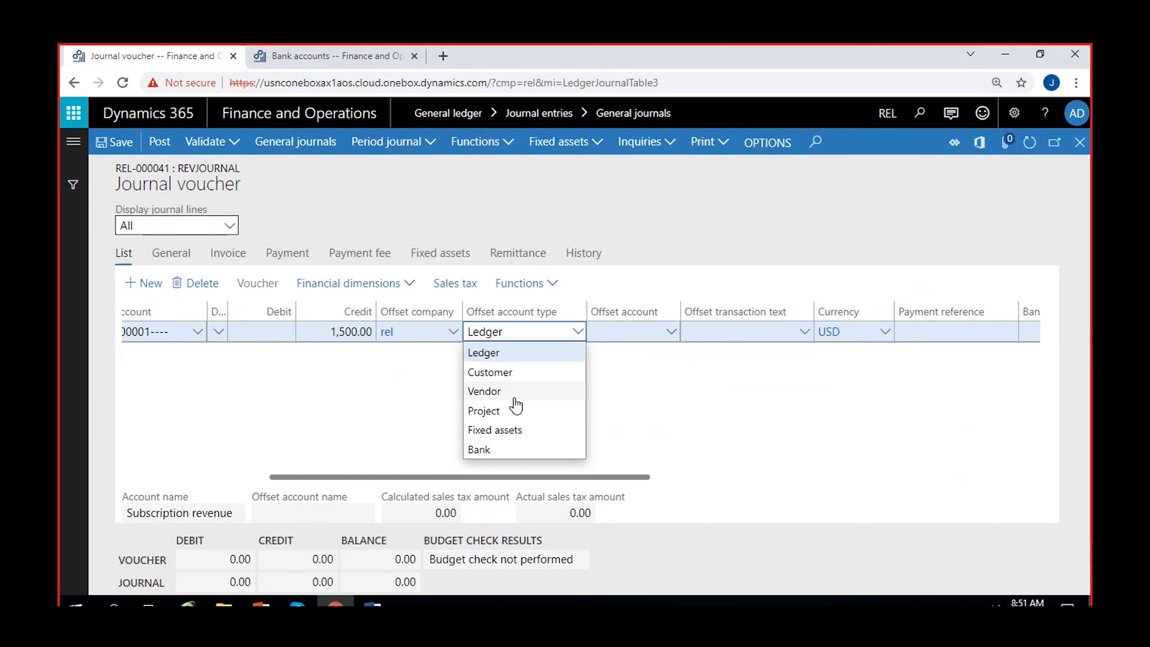
left_click(498, 451)
left_click(673, 336)
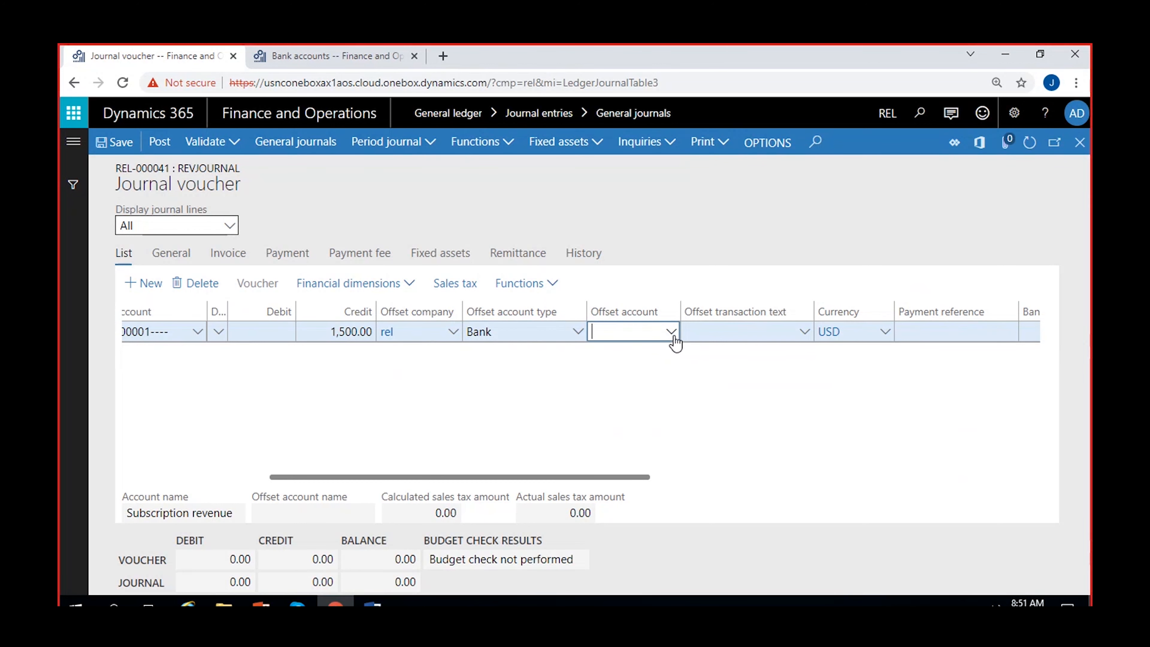
left_click(653, 373)
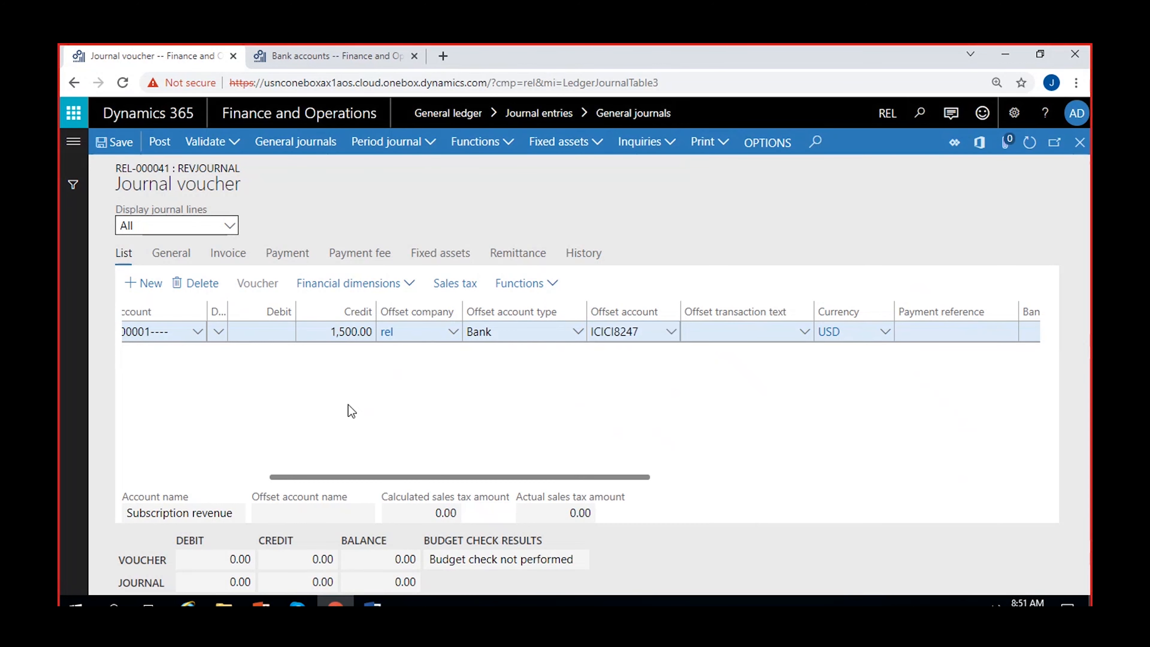
left_click(114, 146)
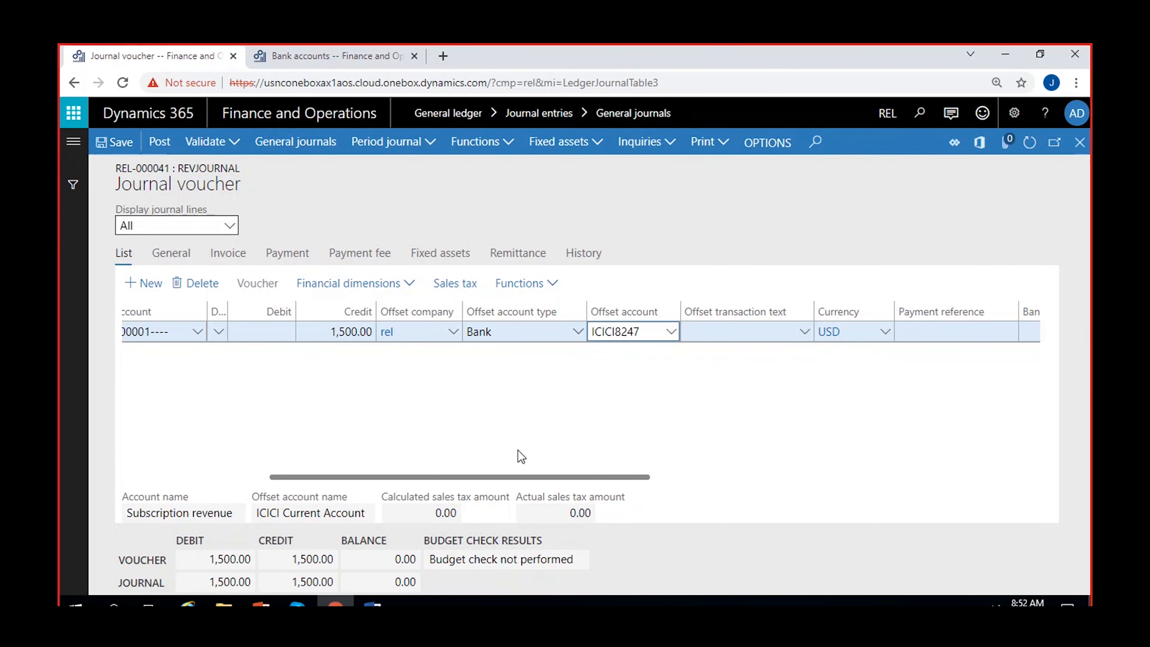
left_click(1077, 148)
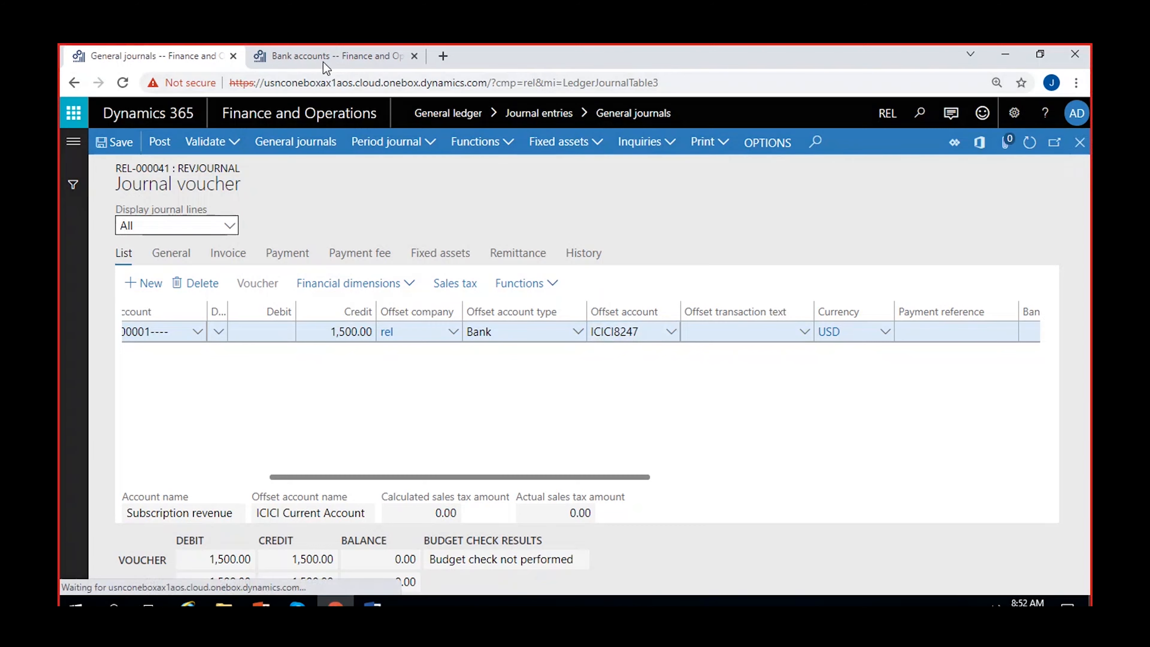
Reopen the ICICI Current Account's balance control from the bank accounts and compare its amounts with the unposted revenue journal.
left_click(324, 57)
left_click(1080, 108)
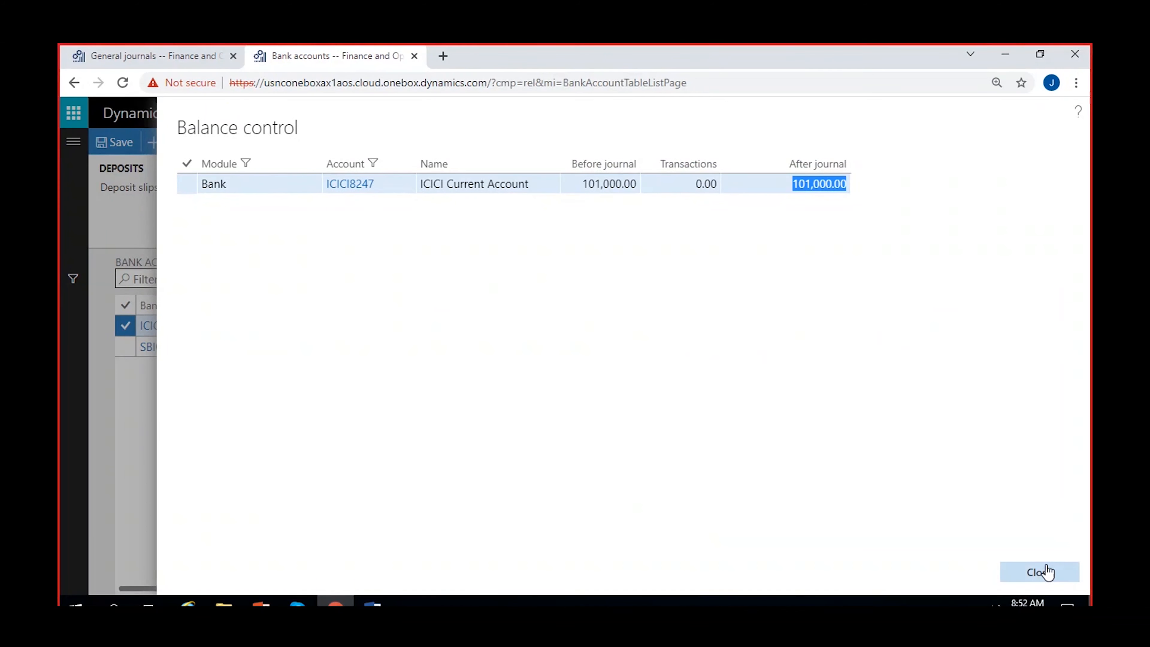
left_click(1042, 570)
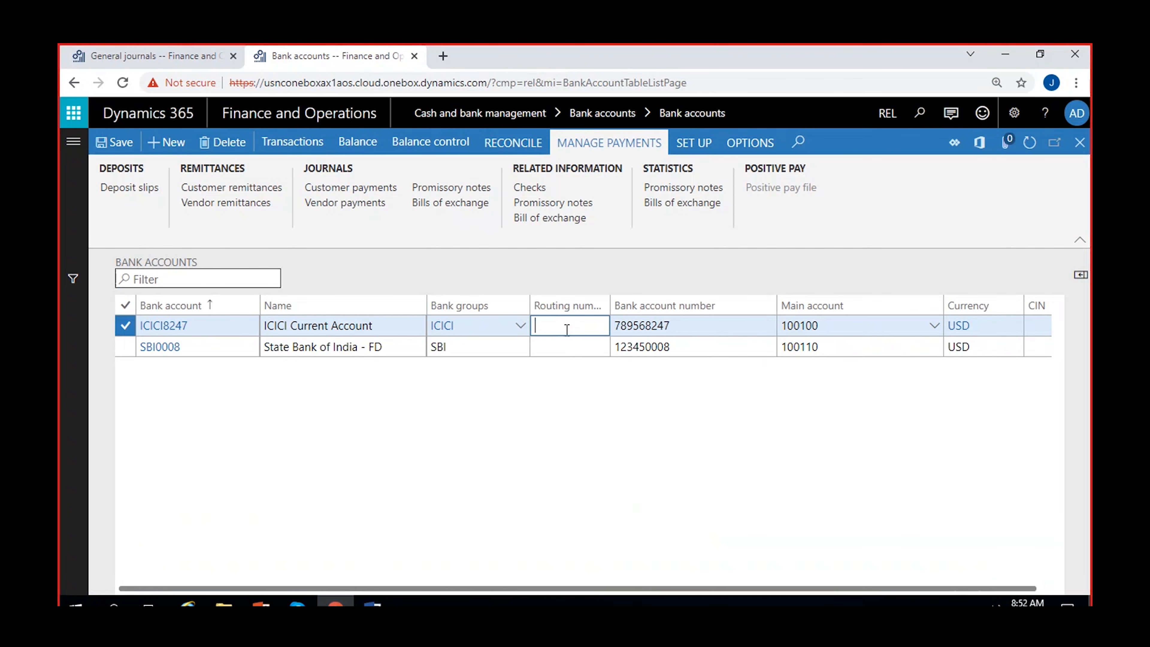
left_click(442, 144)
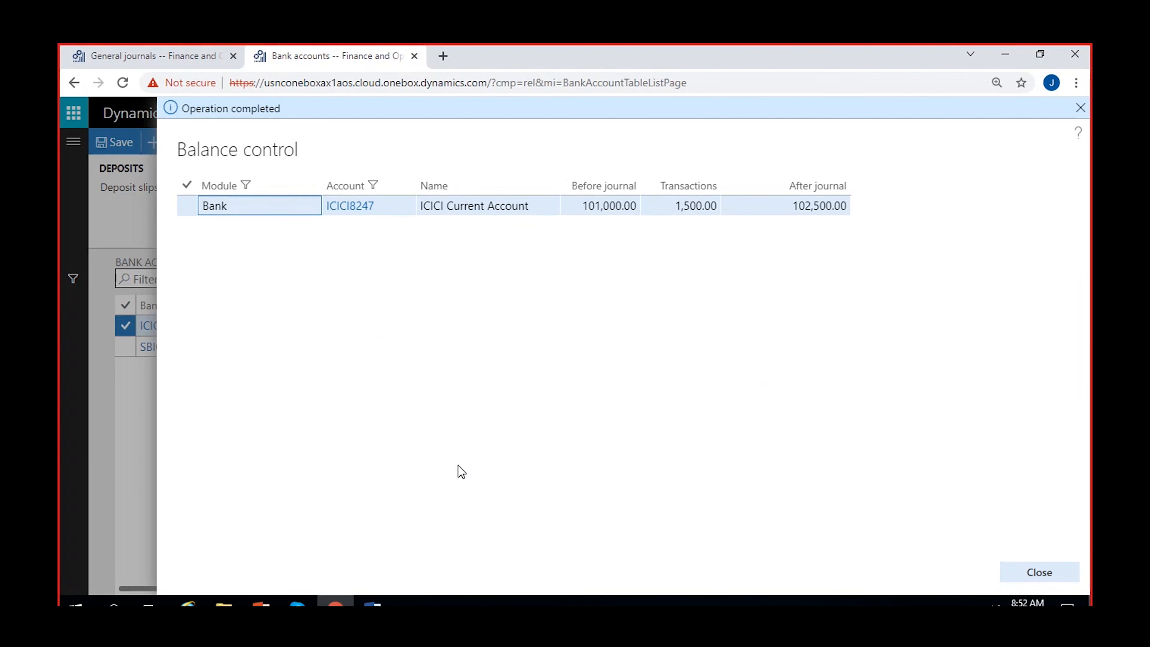
left_click(584, 208)
left_click_drag(677, 208, 723, 213)
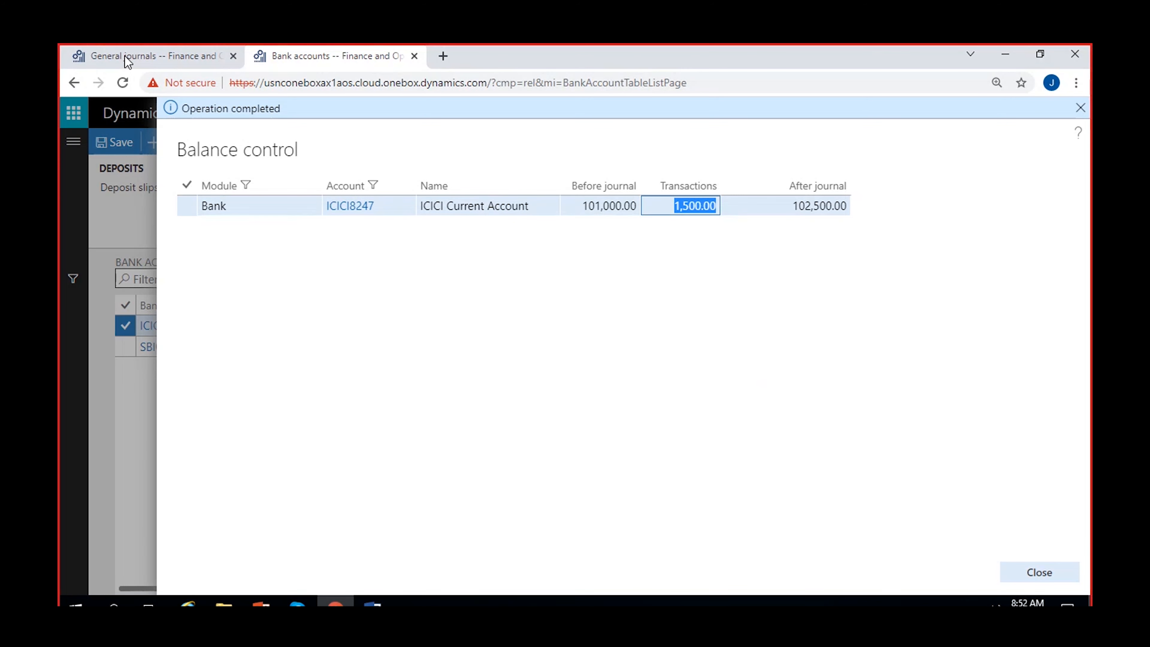
left_click(793, 207)
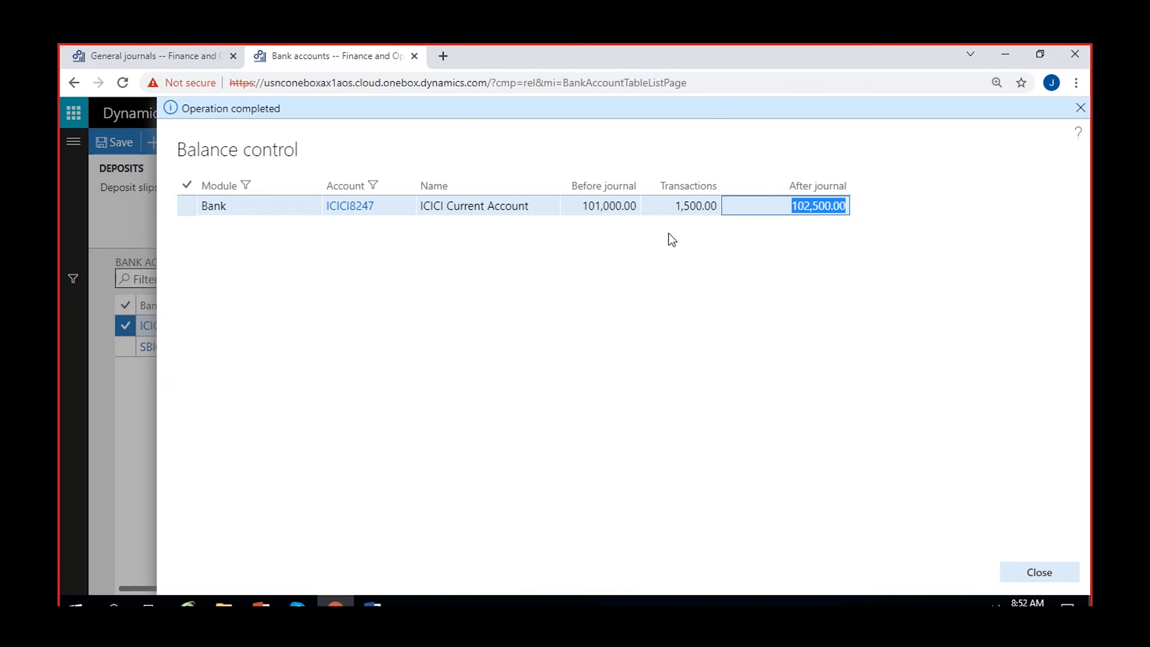
left_click(159, 63)
left_click(332, 56)
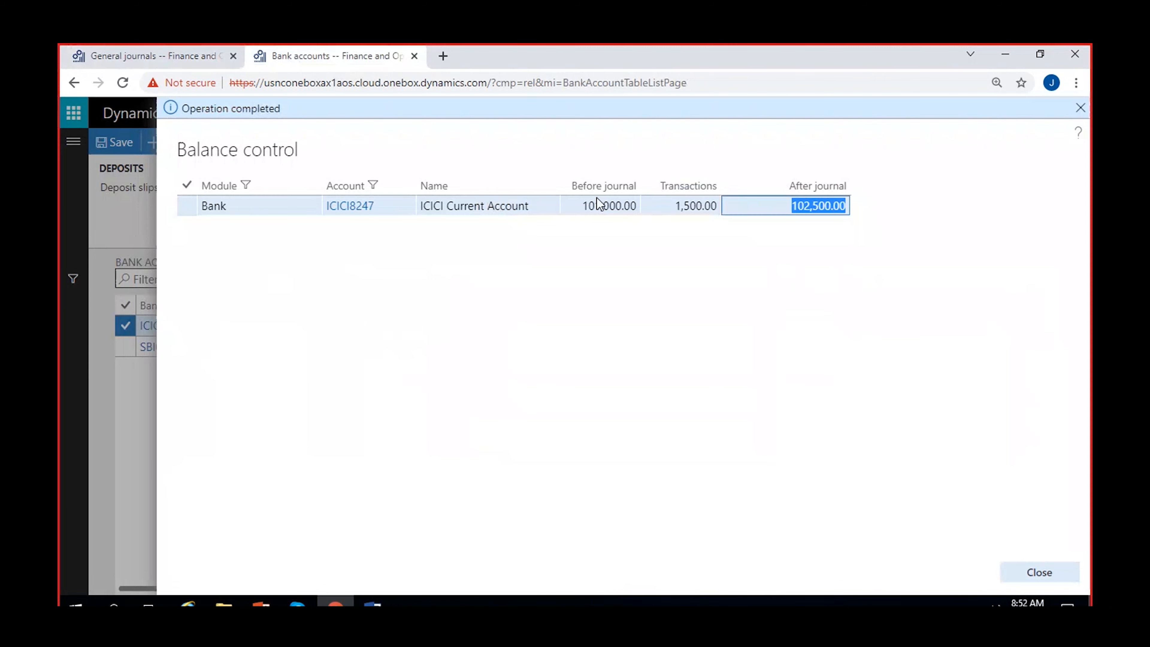
Check the pending transactions amount for the ICICI Current Account and close the balance control.
left_click(687, 206)
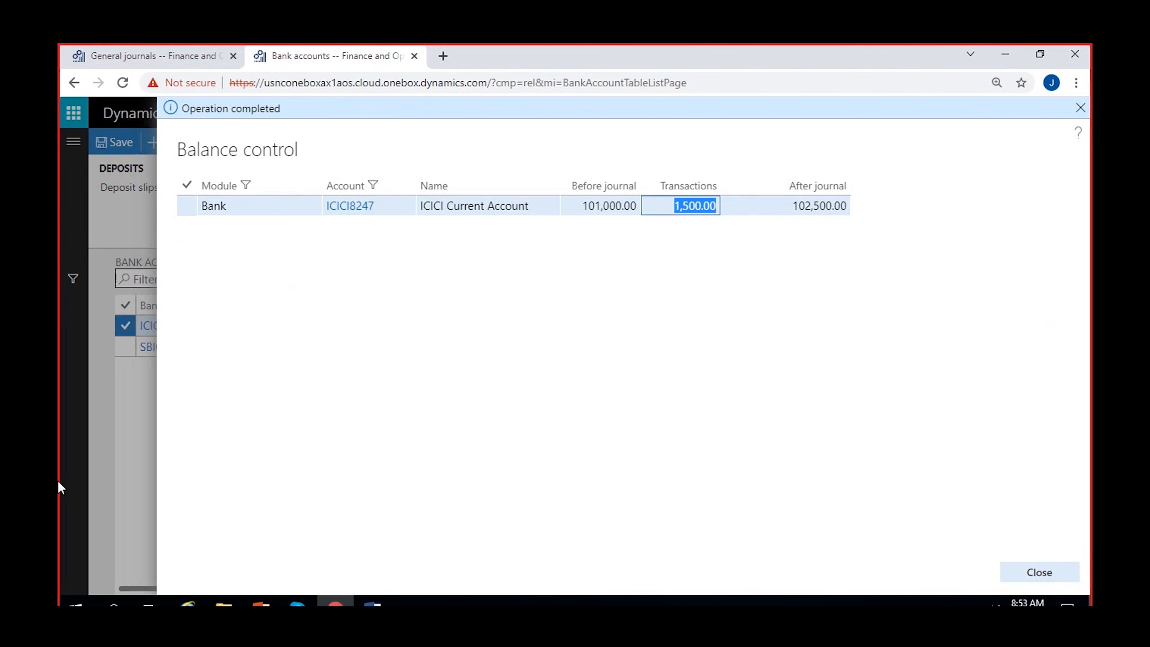
left_click(1019, 582)
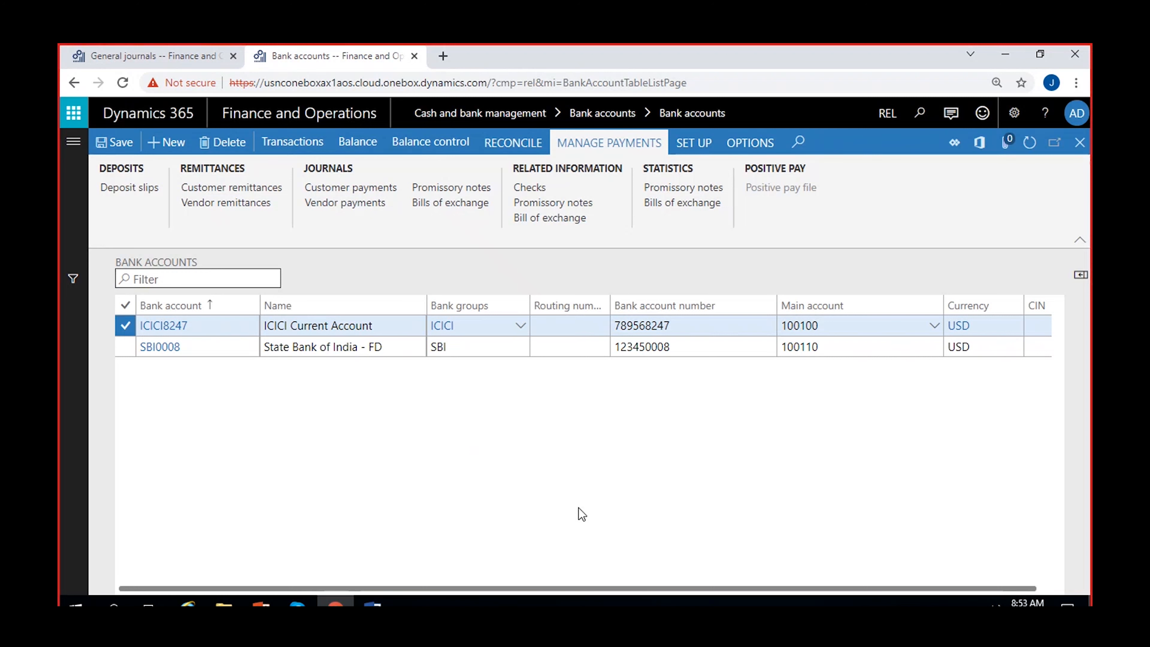
Review the reconciliation, payment management and setup functions available for the ICICI Current Account.
left_click(495, 149)
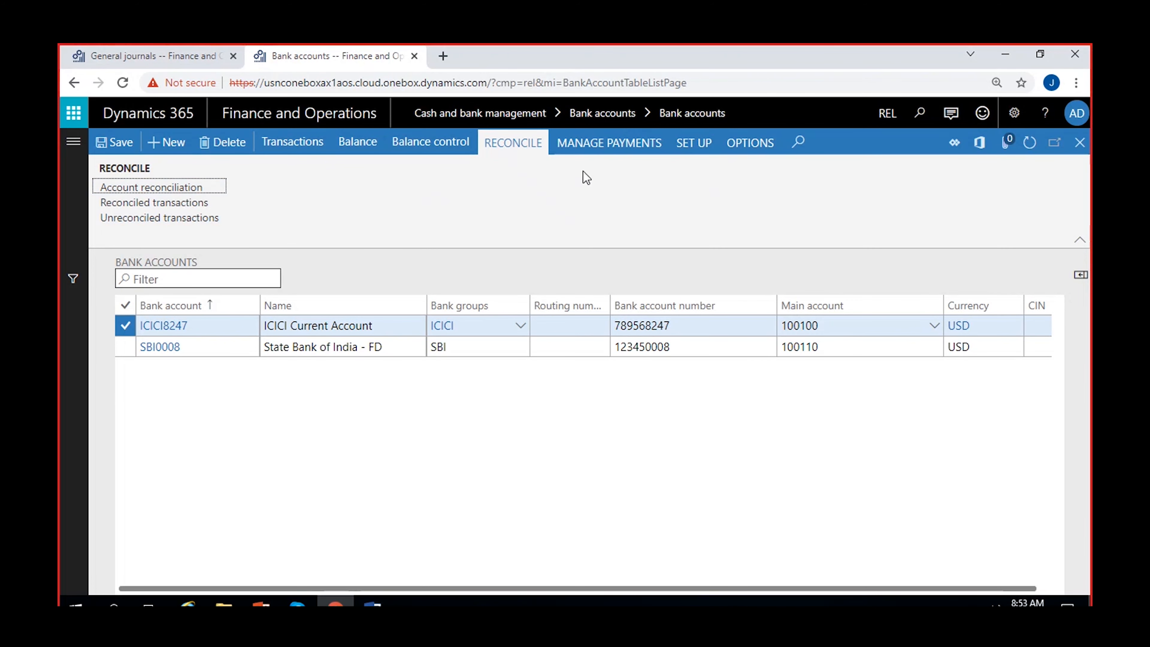
left_click(586, 149)
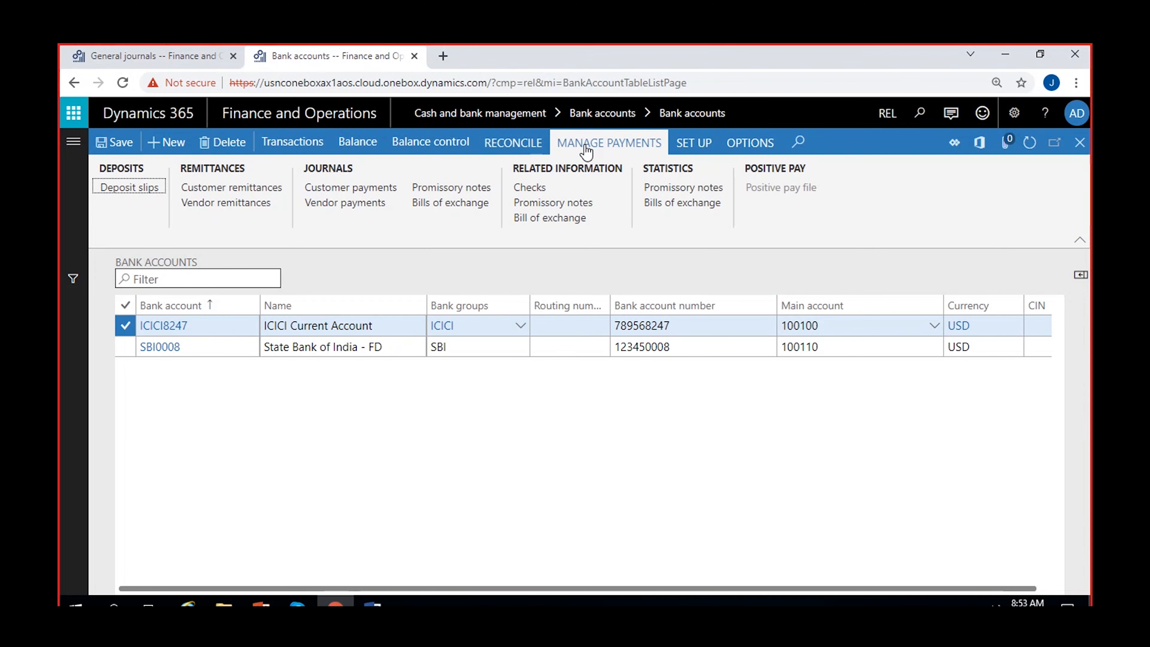
left_click(683, 150)
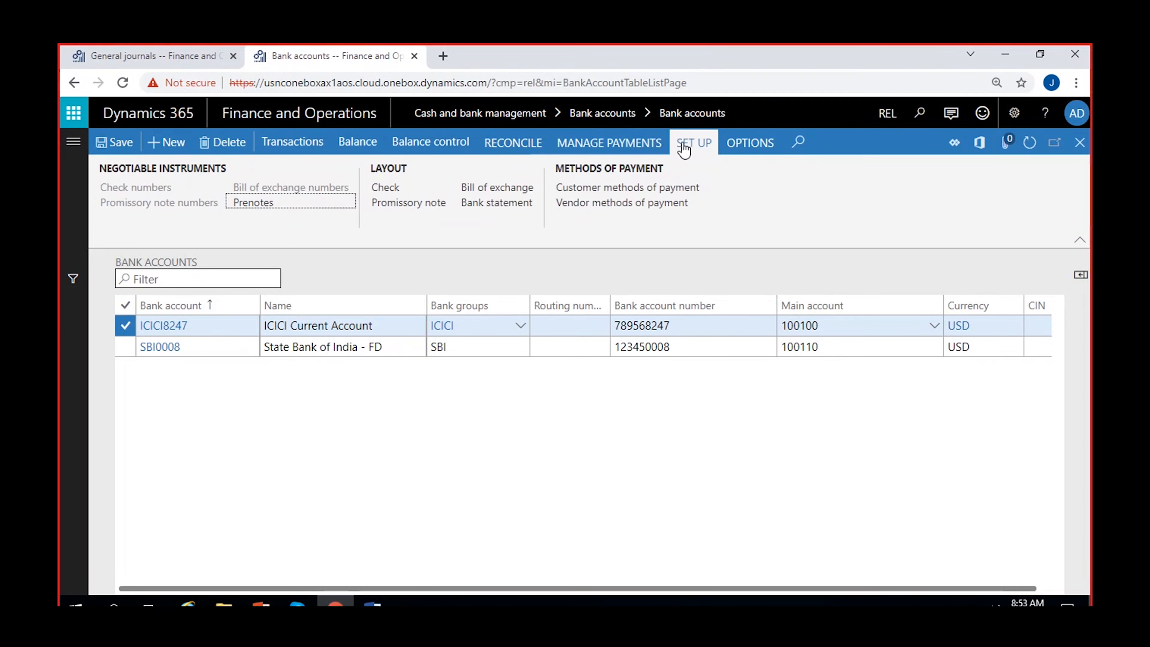
left_click(586, 148)
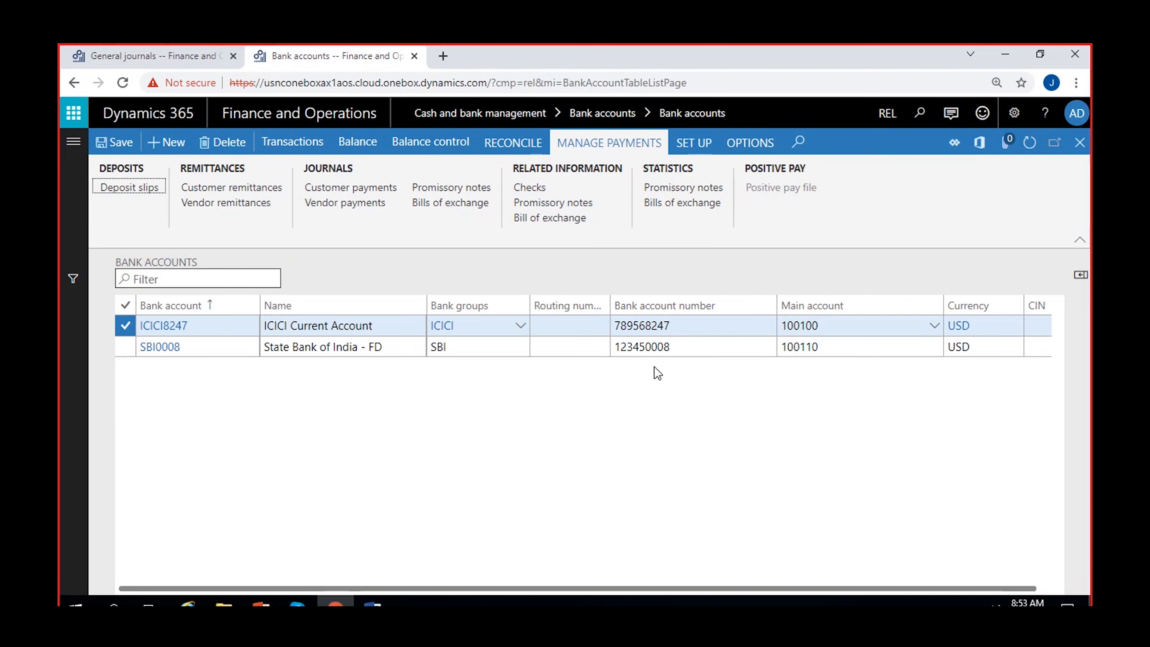
Open the ICICI Current Account's check layout and look through its general, layout and setup settings.
left_click(693, 143)
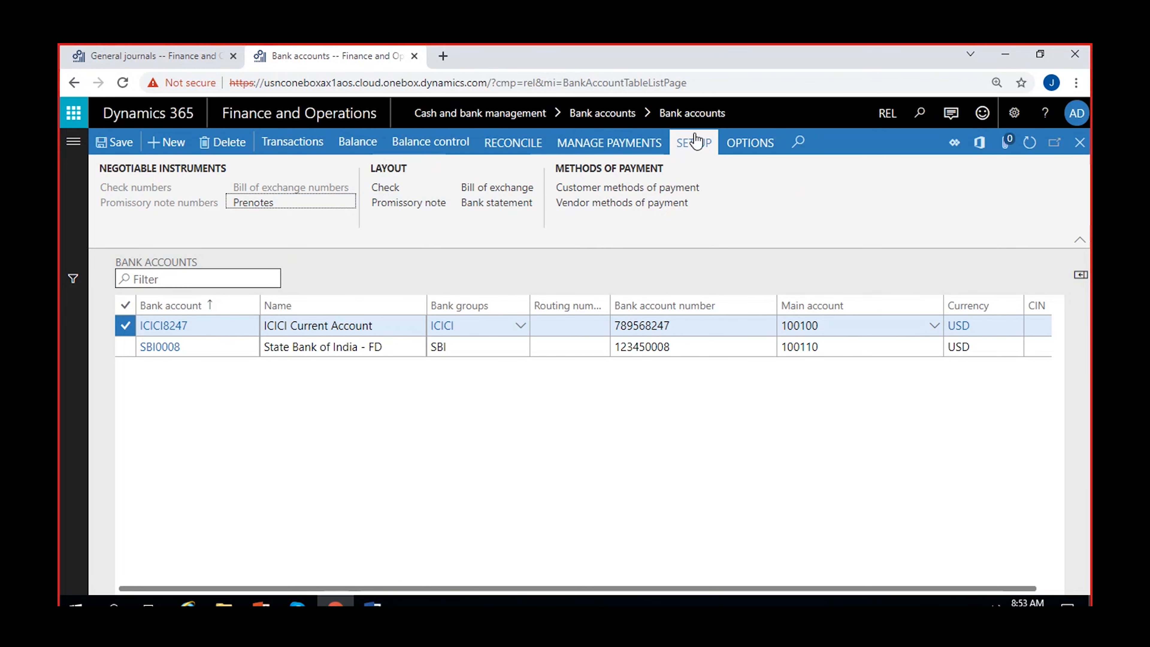
left_click(400, 188)
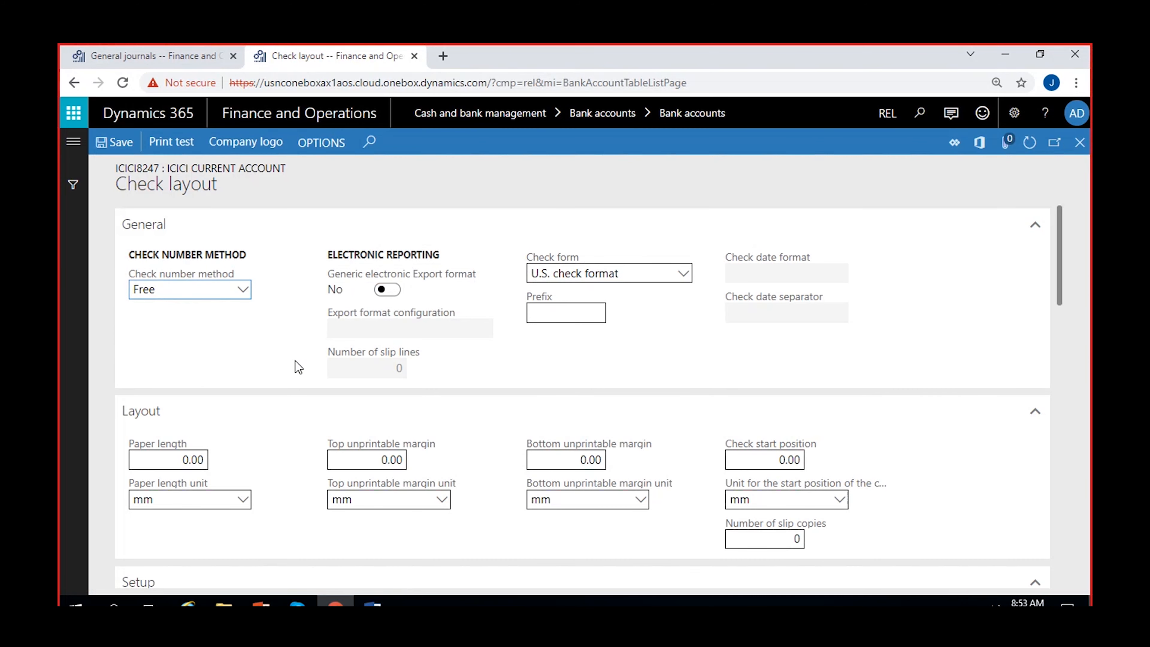
scroll(296, 366, "down", 6)
scroll(297, 367, "up", 6)
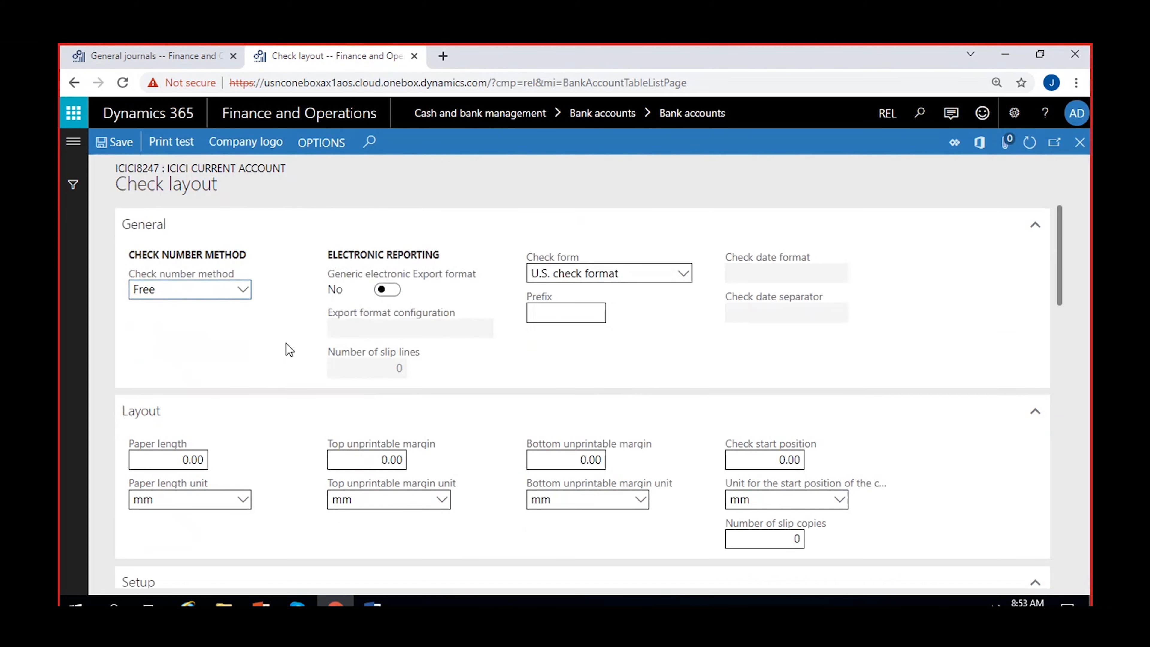
scroll(337, 440, "down", 10)
scroll(337, 445, "up", 10)
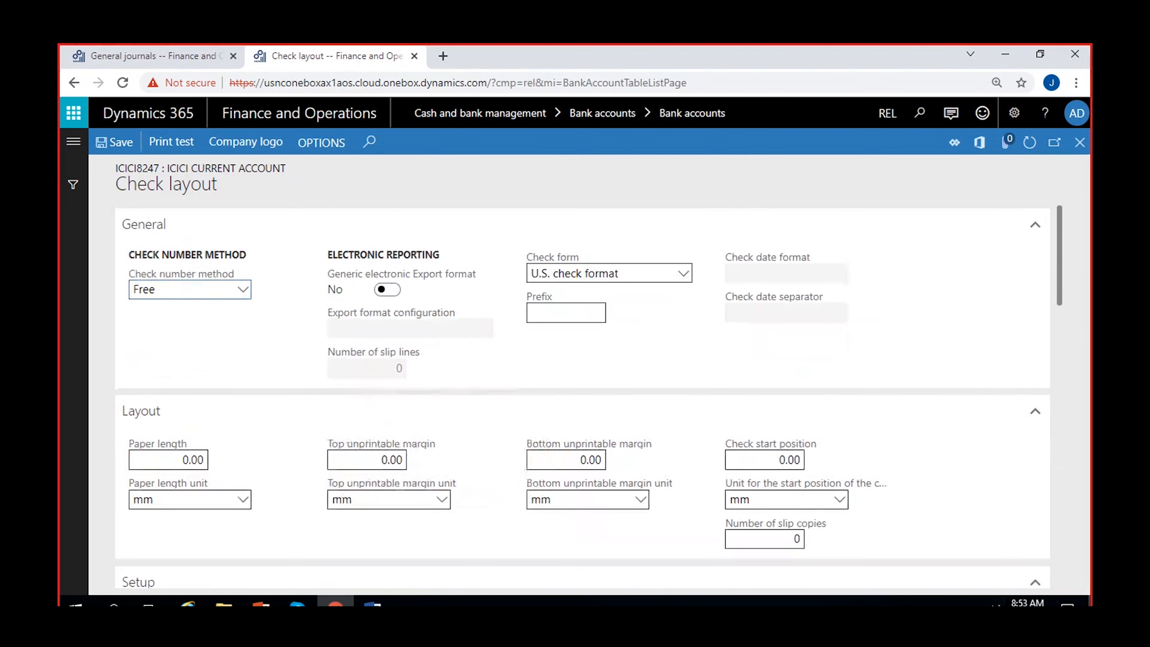